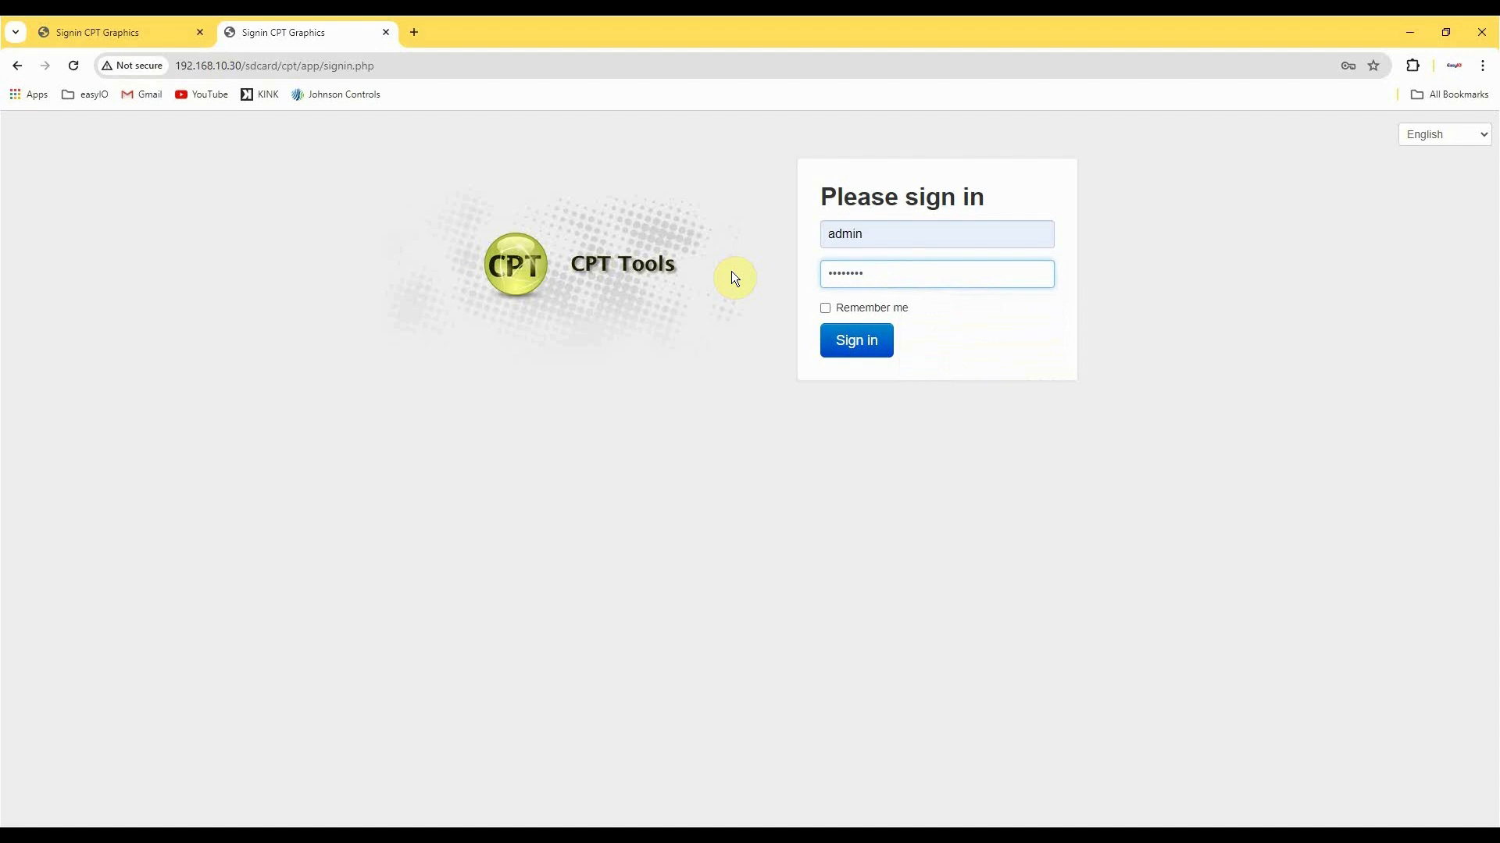
Sign in to the CPT dashboard and check the compatibility version in the device app information.
click(850, 343)
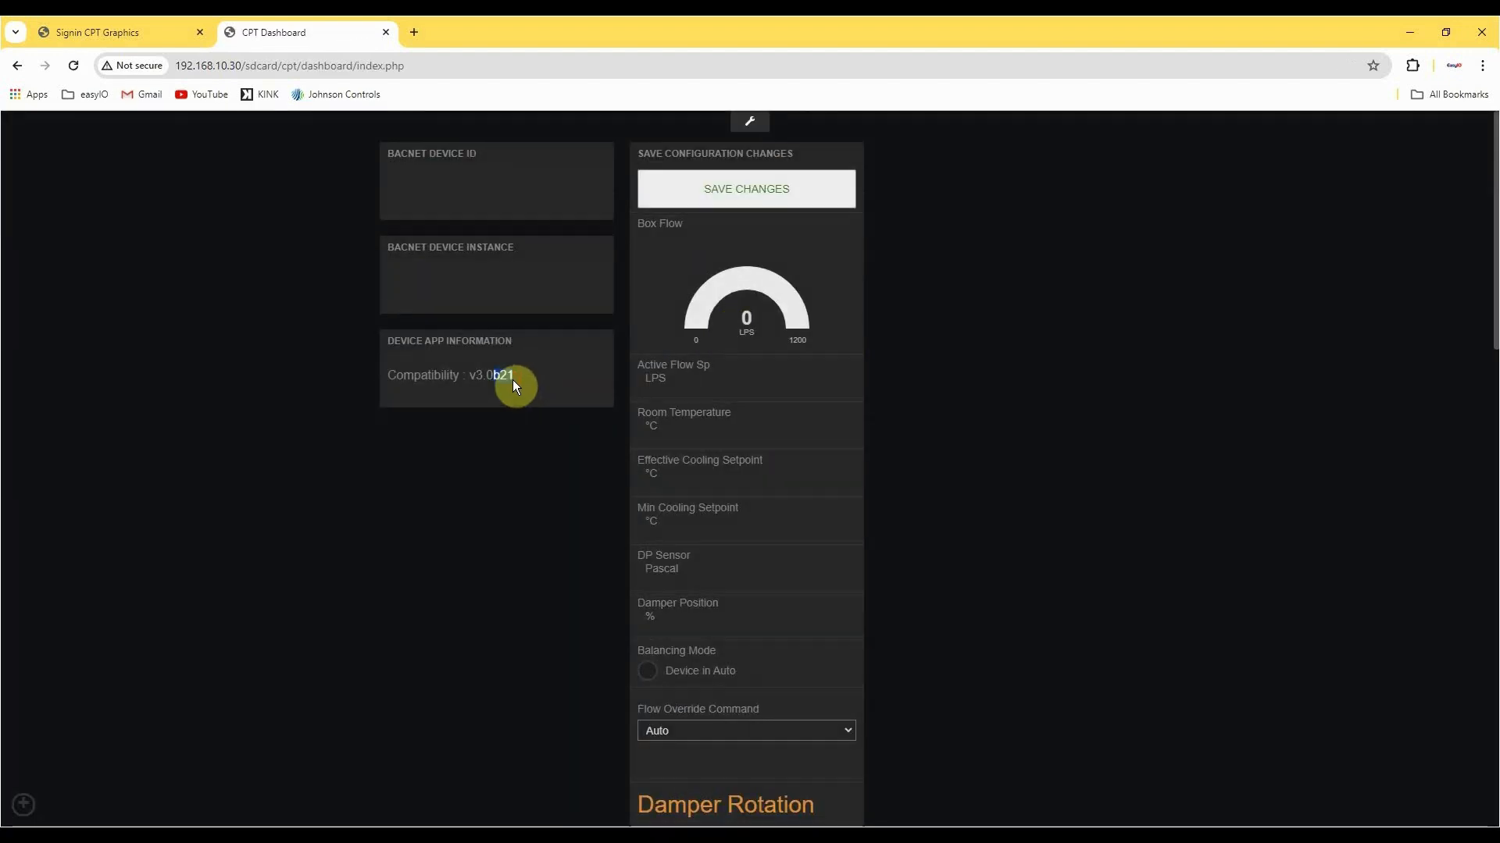
drag(480, 386, 471, 386)
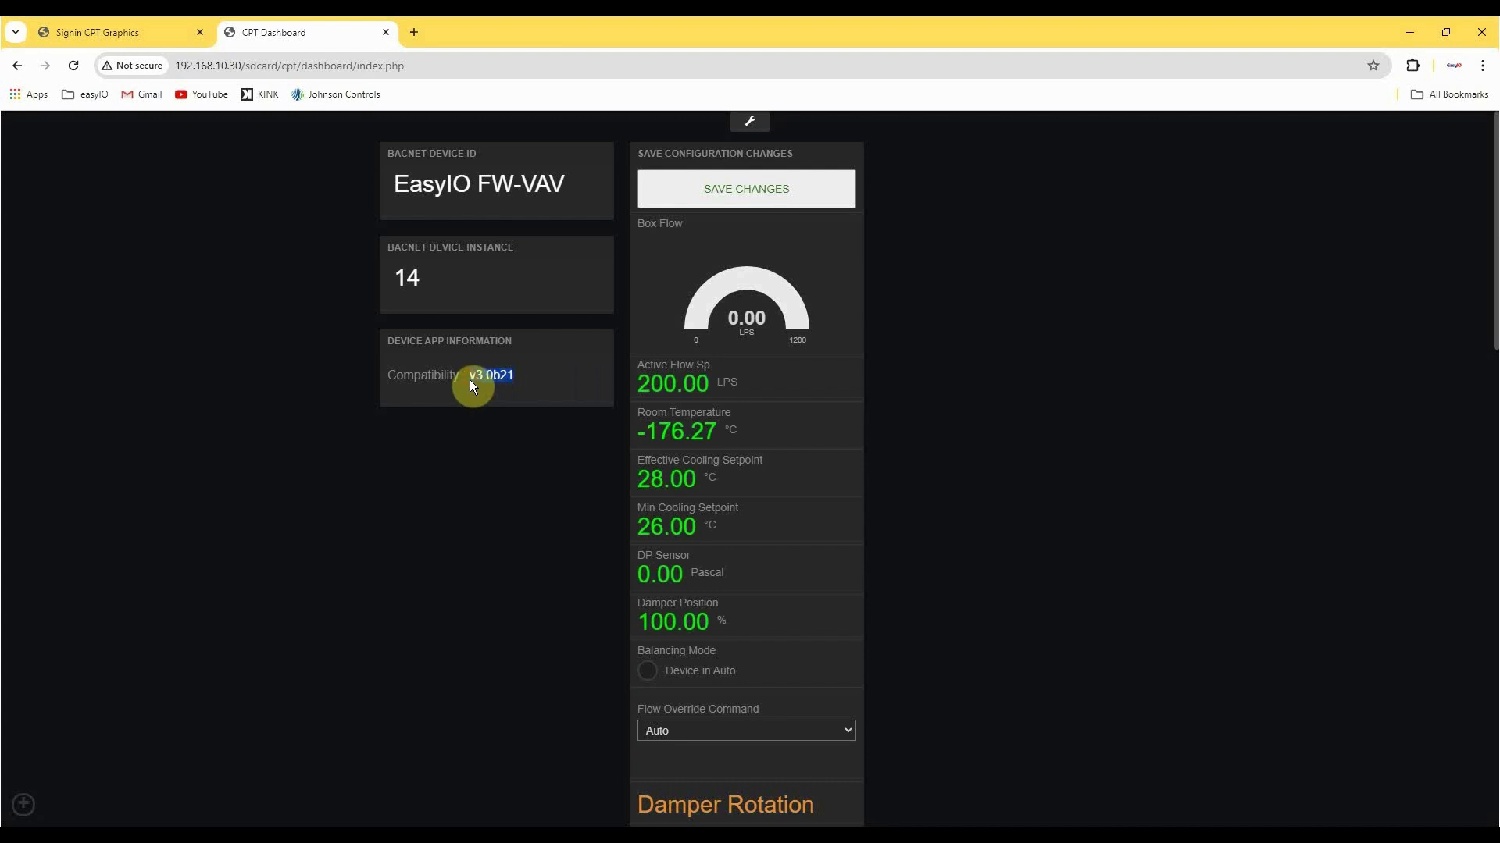
Open the controller's Firmware Upgrade utility page and check the installed firmware version.
click(23, 804)
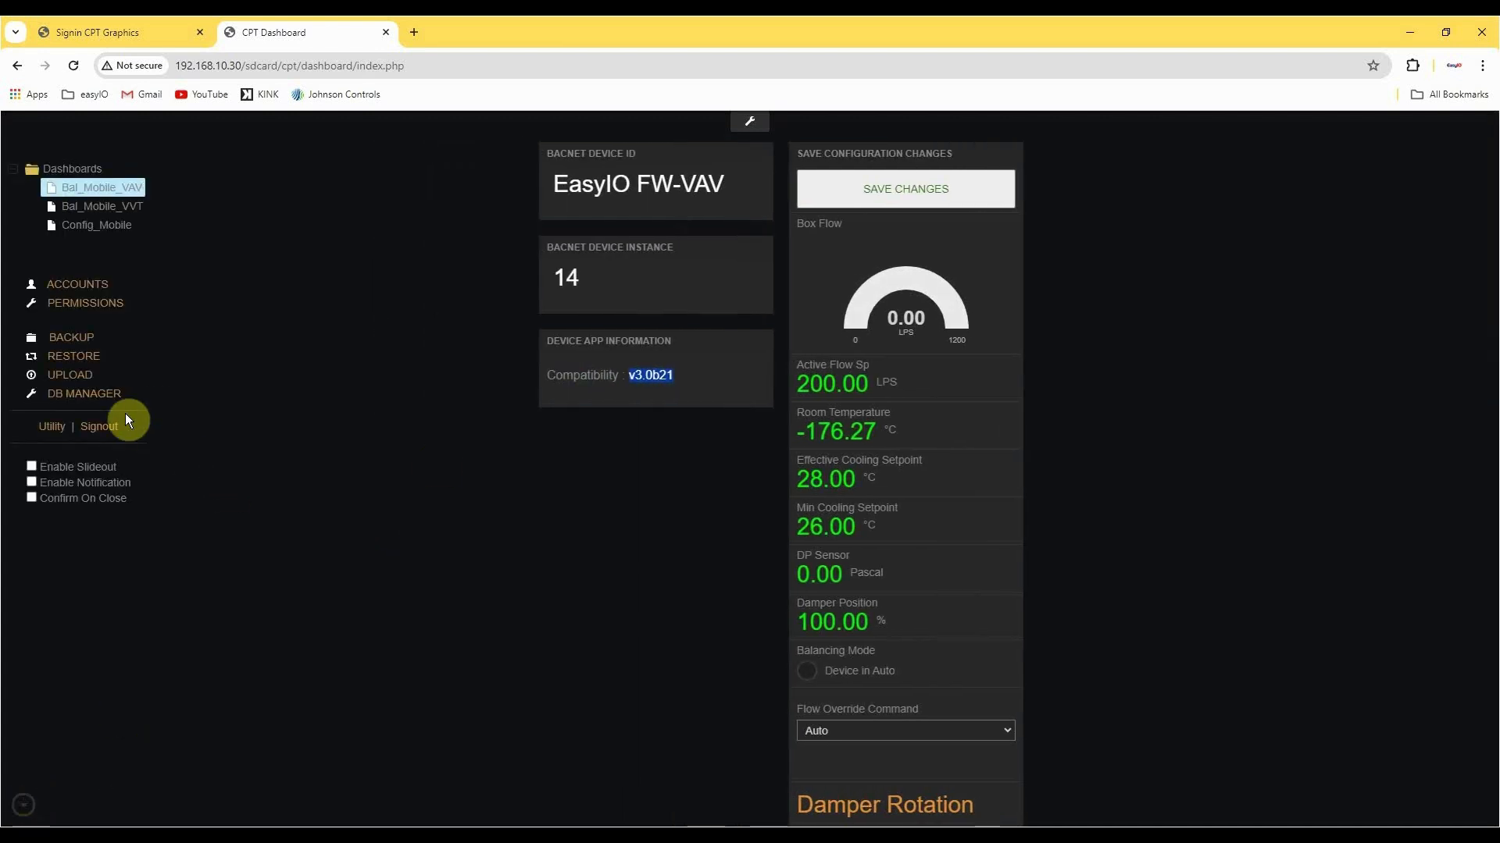
click(55, 427)
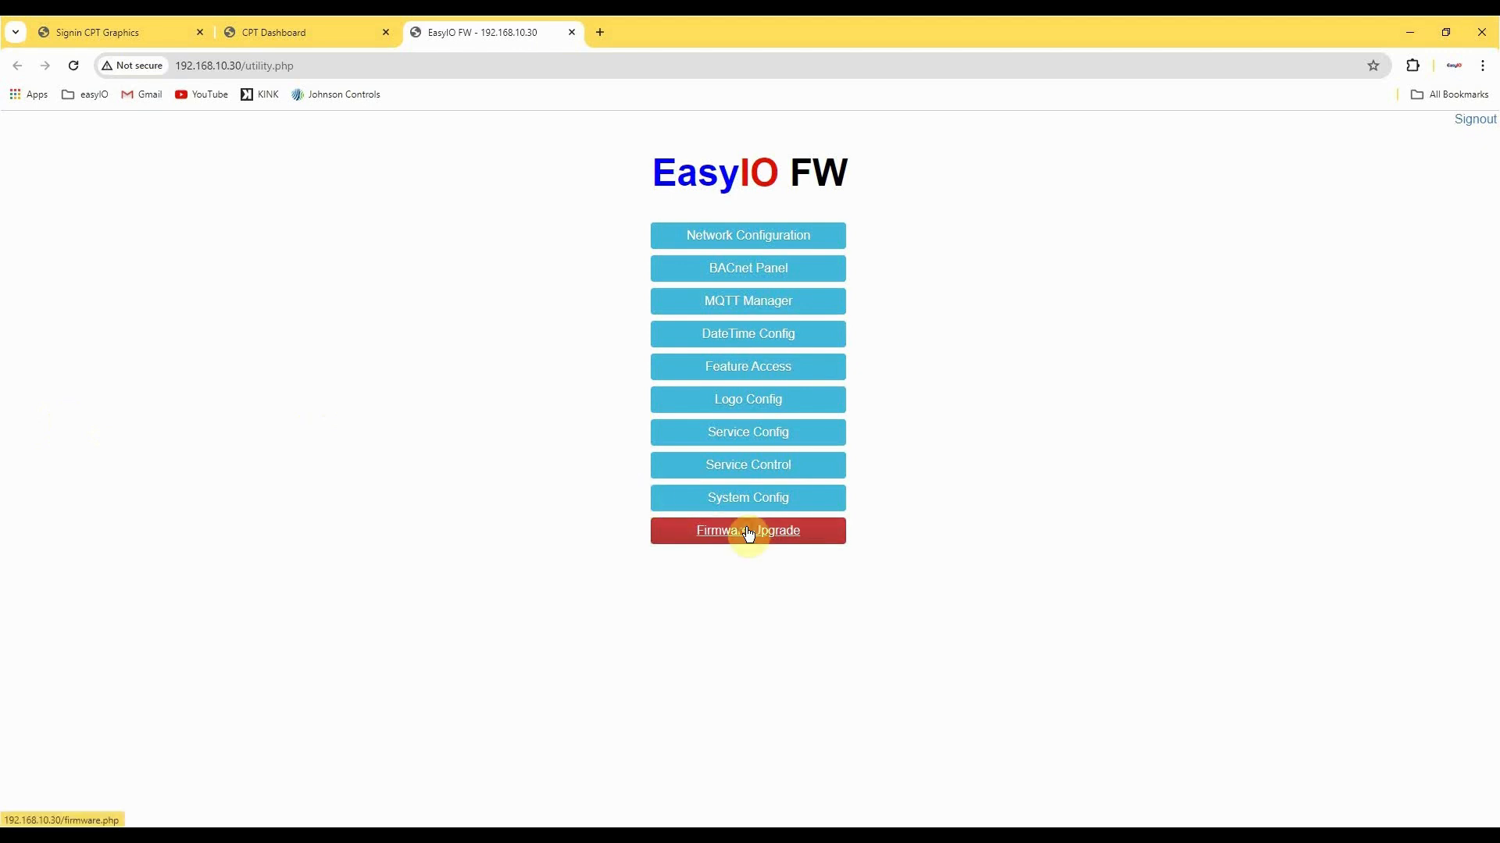
click(701, 529)
drag(414, 248, 360, 250)
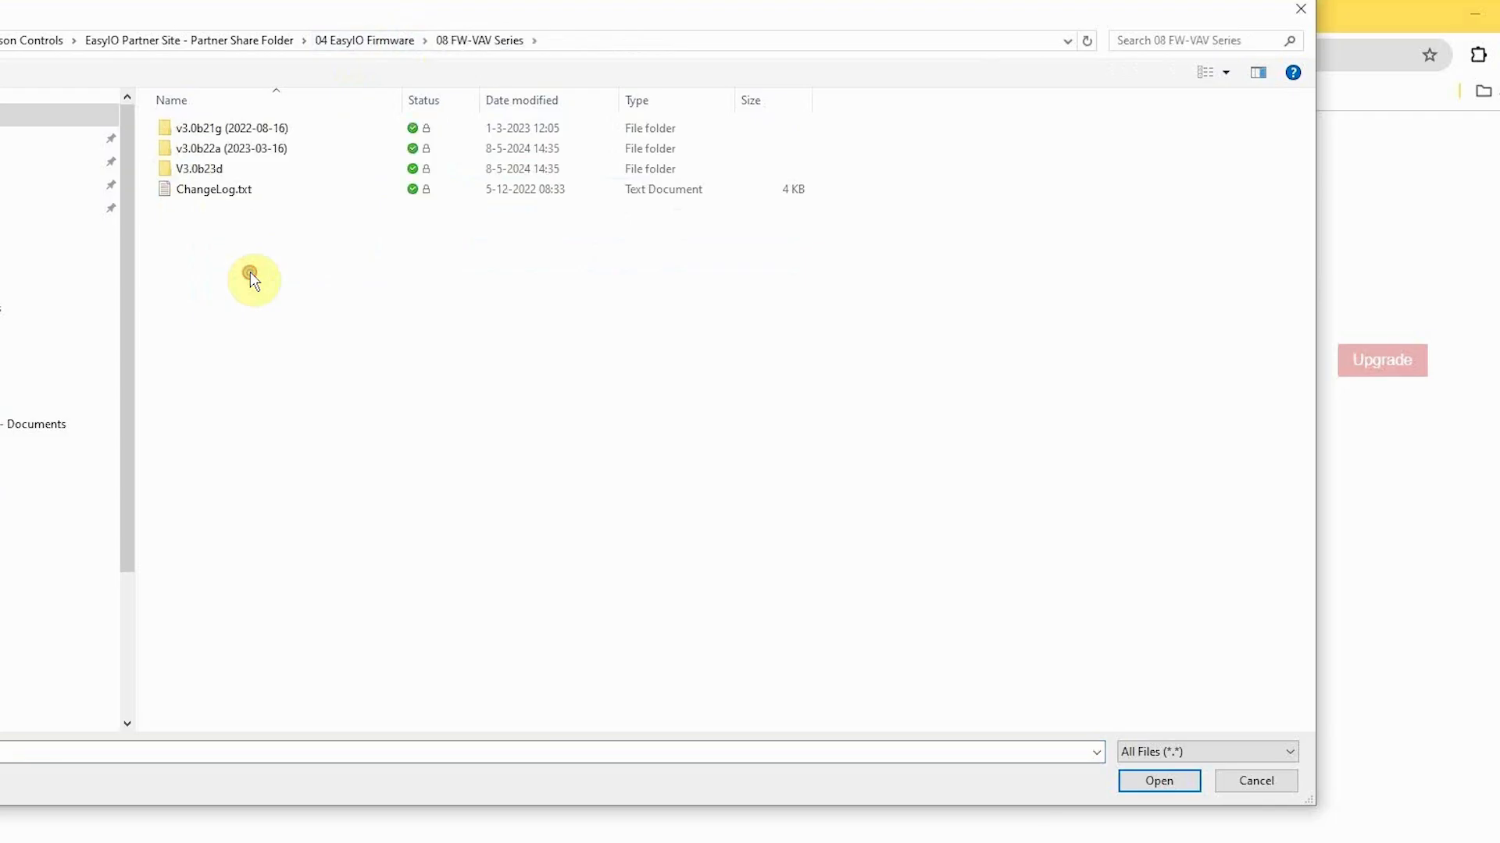
Upgrade the firmware with fw280.tar.zz from the V3.0b23d folder, retaining the network settings.
double_click(223, 168)
double_click(197, 150)
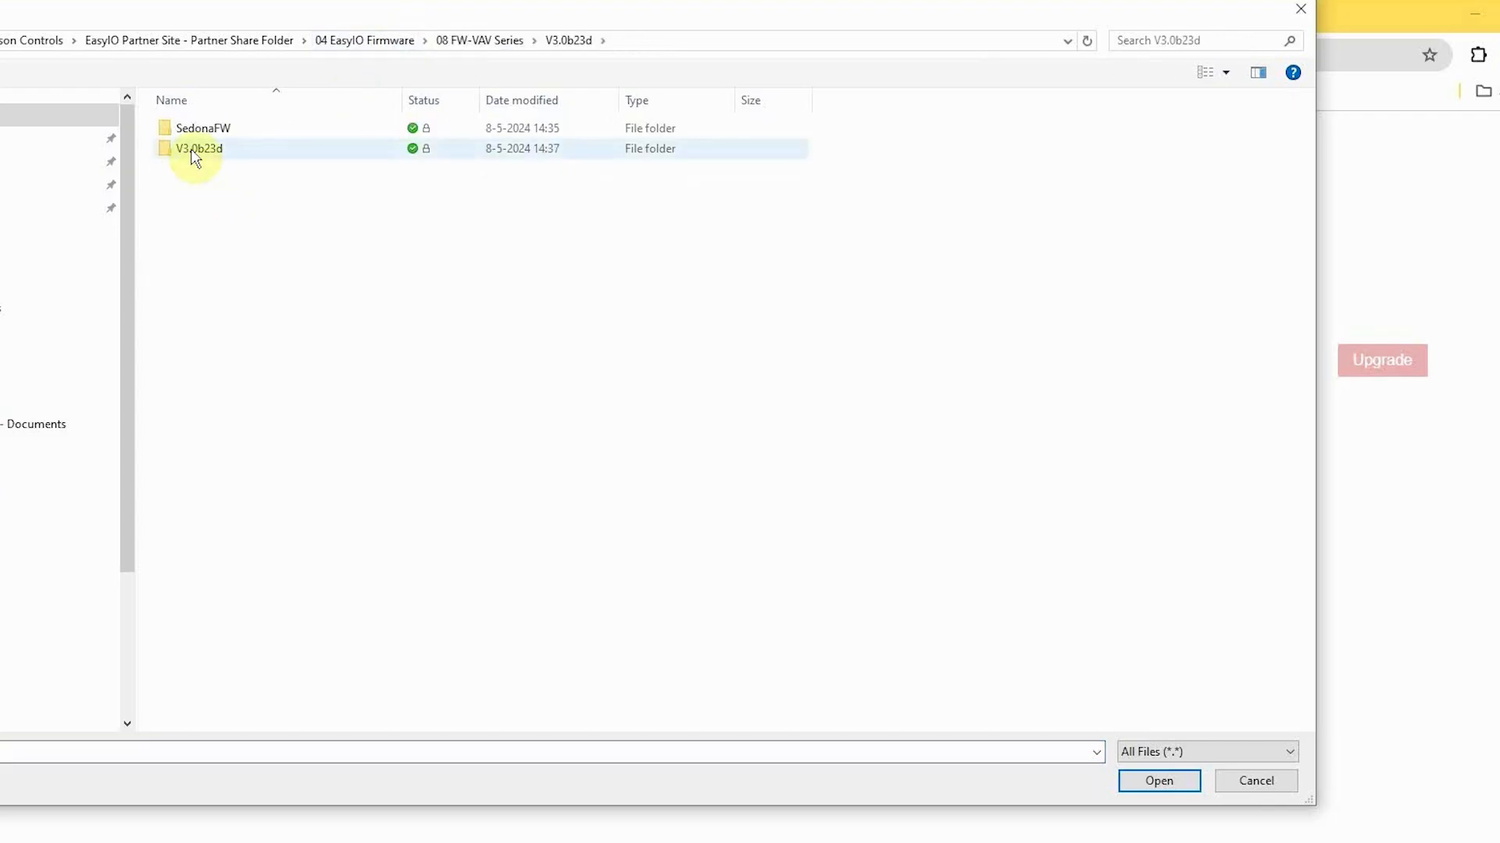
double_click(199, 150)
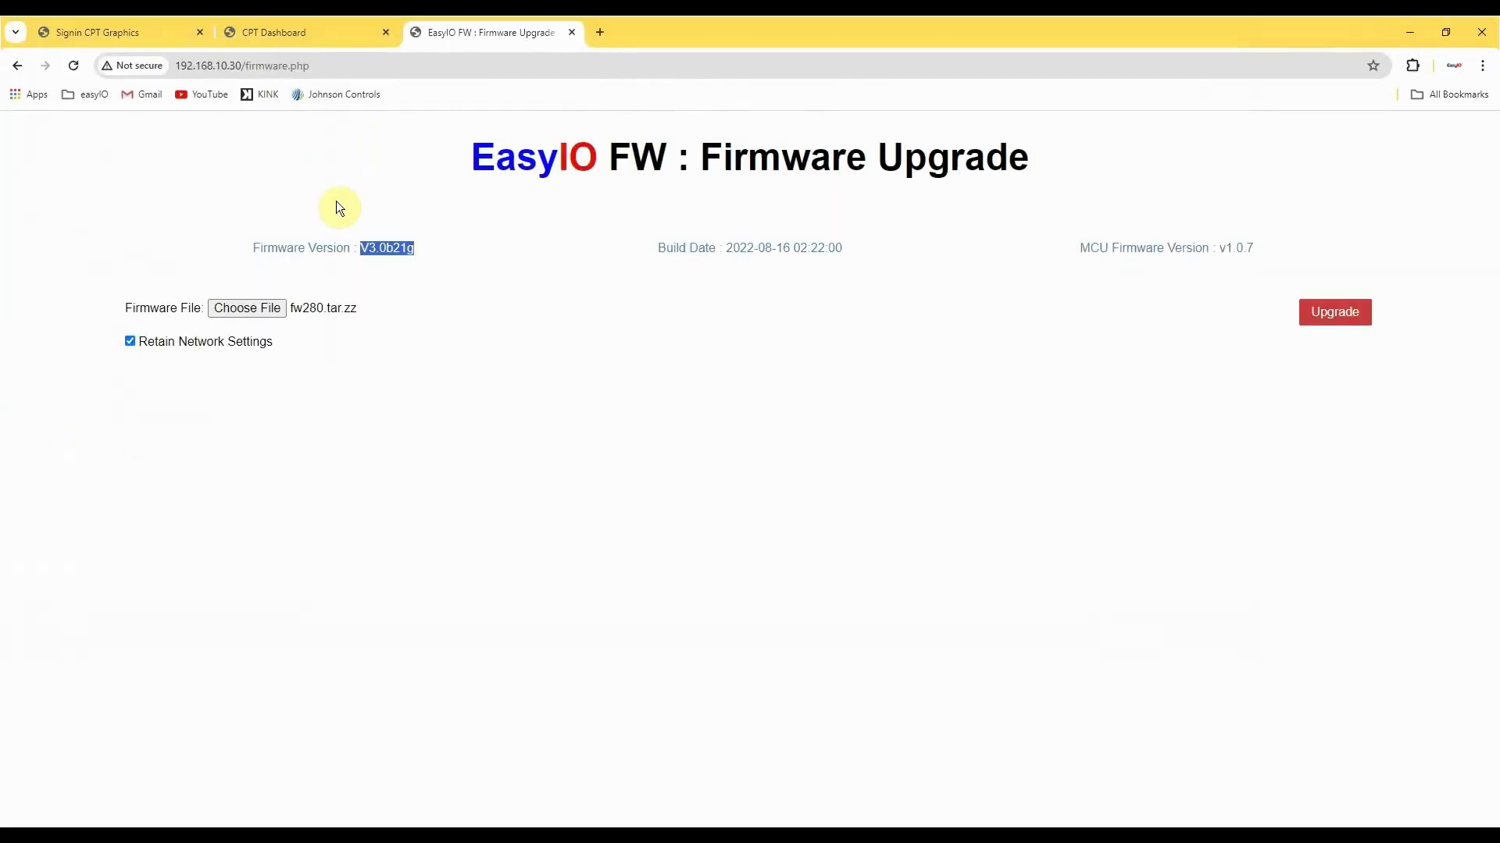
click(1314, 311)
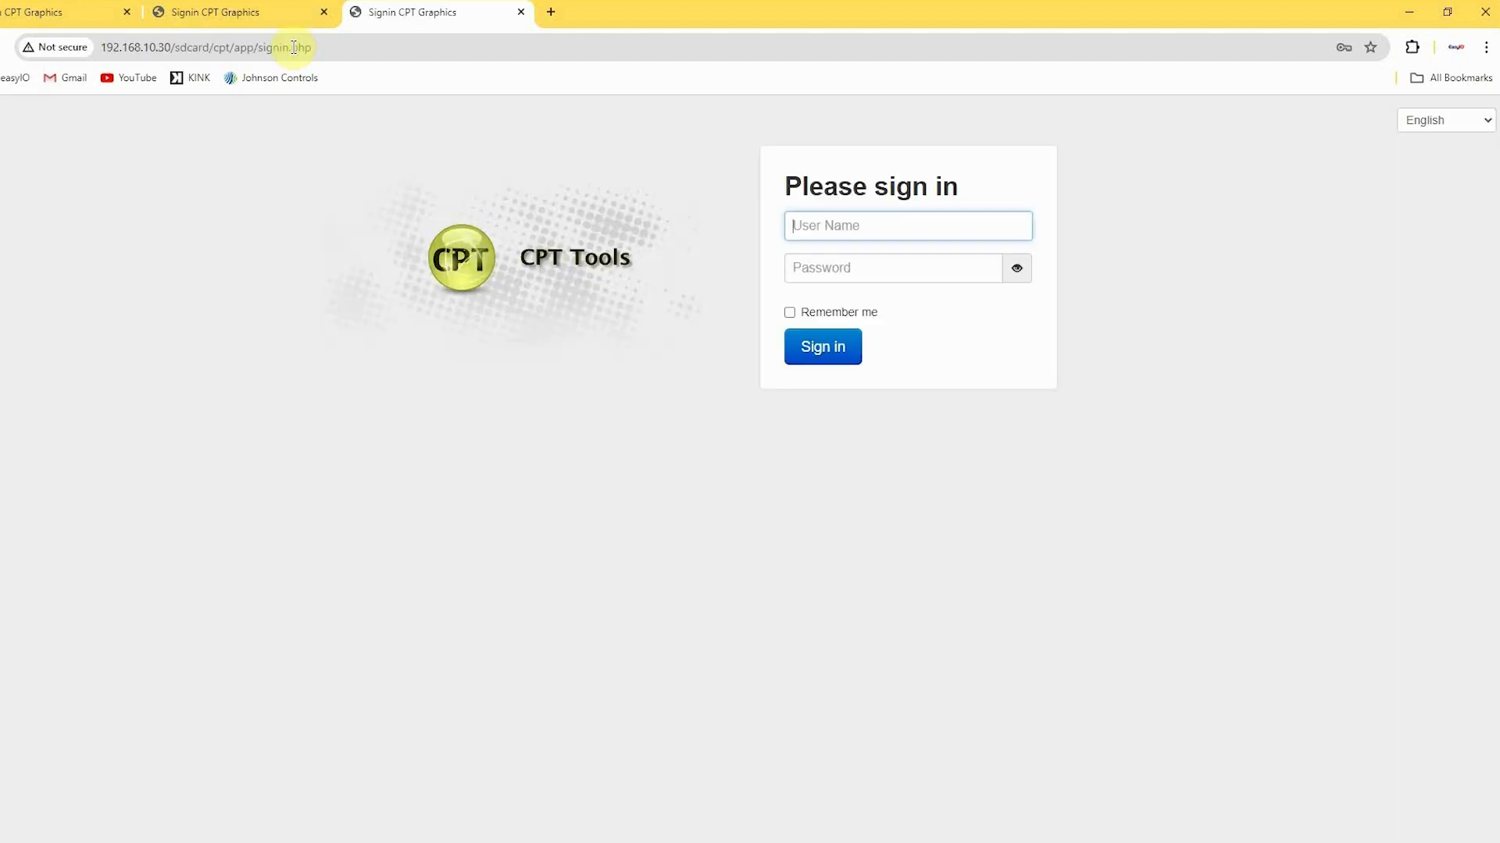
Sign in to the upgraded controller as admin with the account password.
text(admin)
key(Tab)
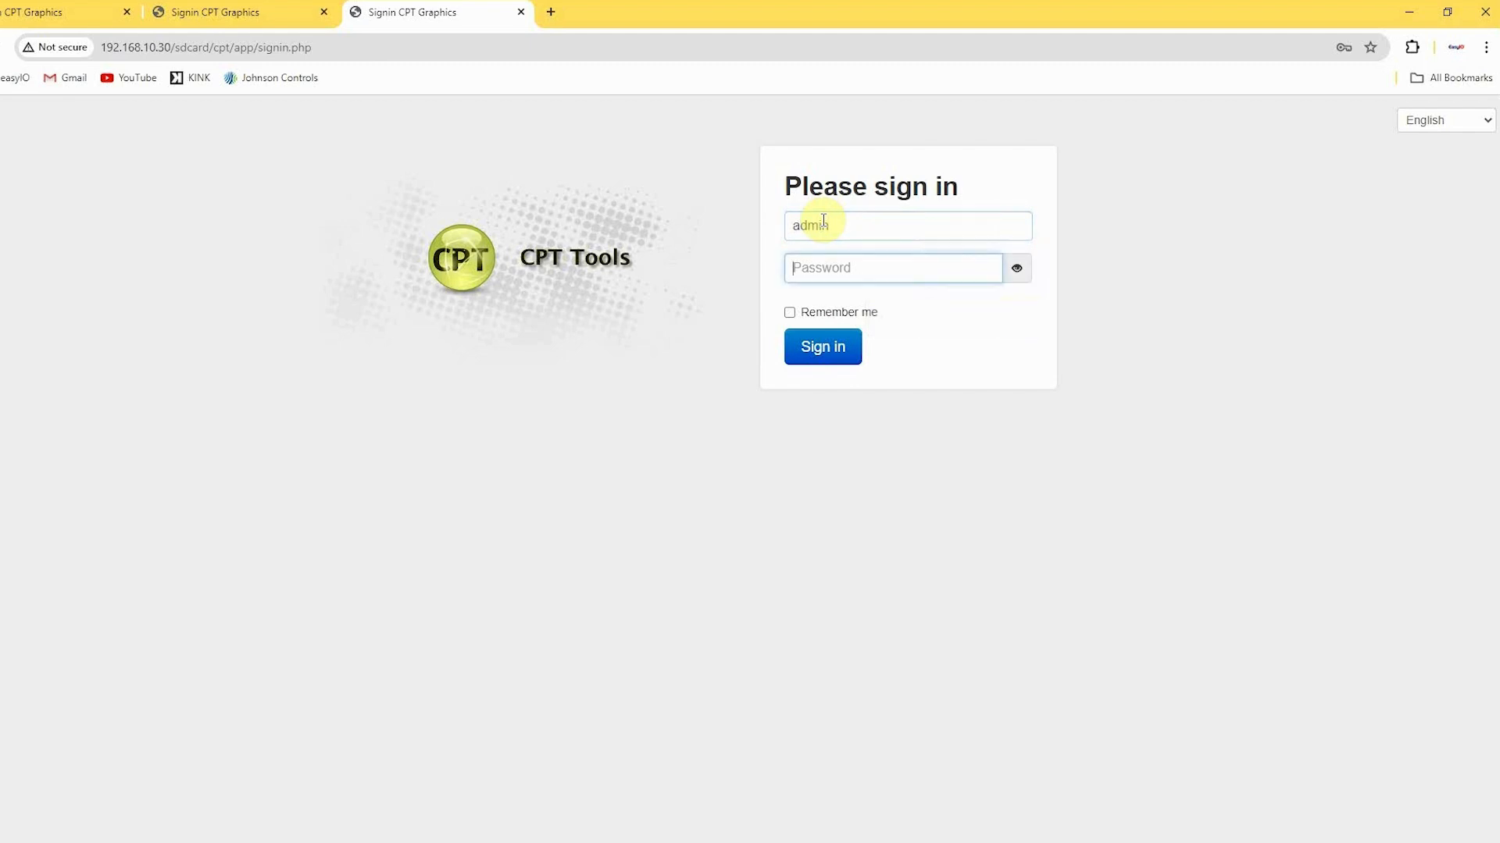
text(••••••••)
key(Return)
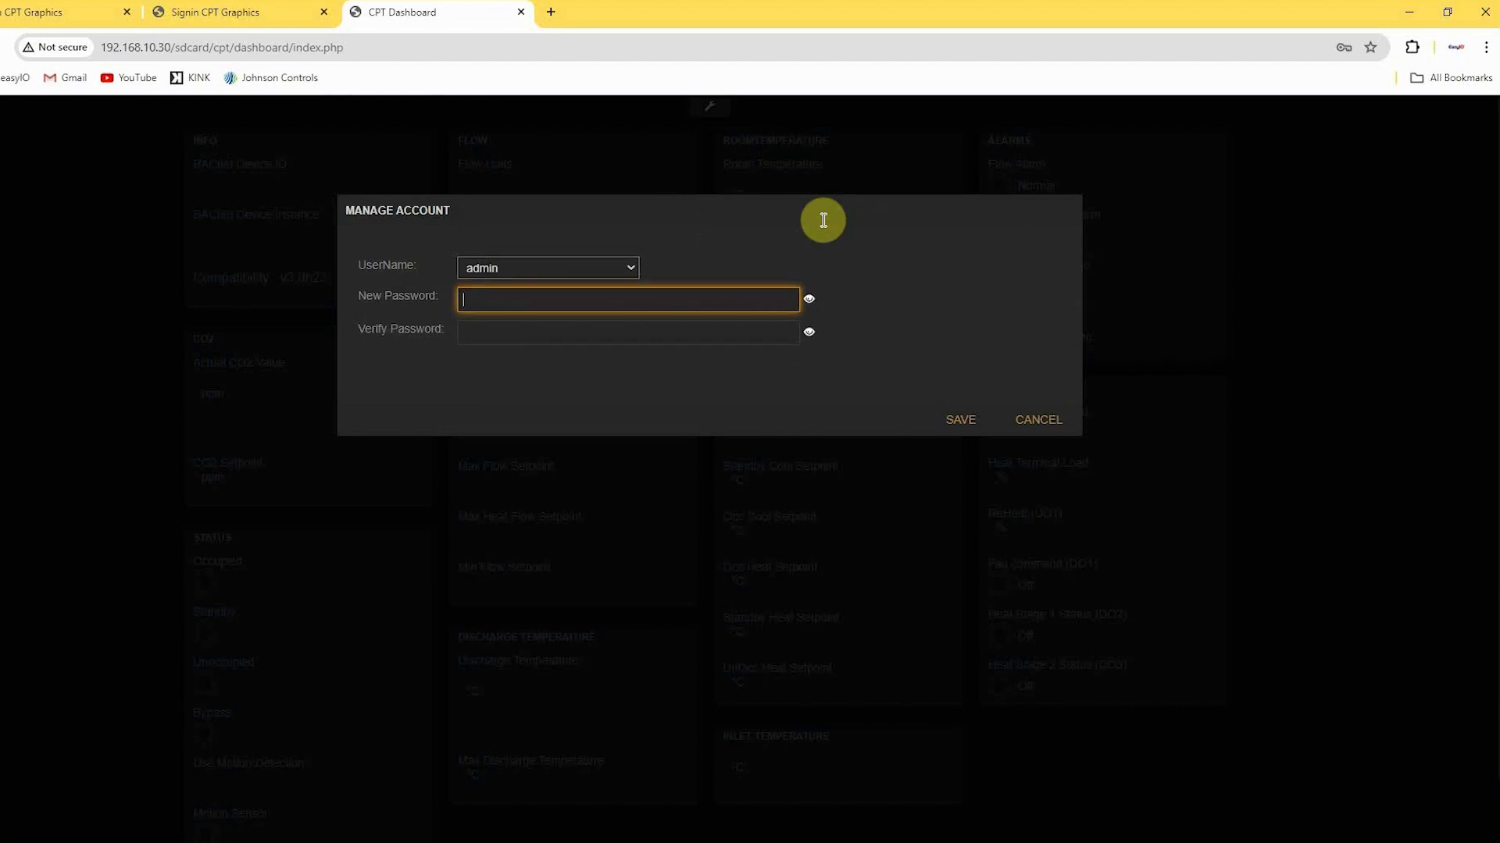
Enter and verify a new password for the admin account and save it.
text(•••••••••)
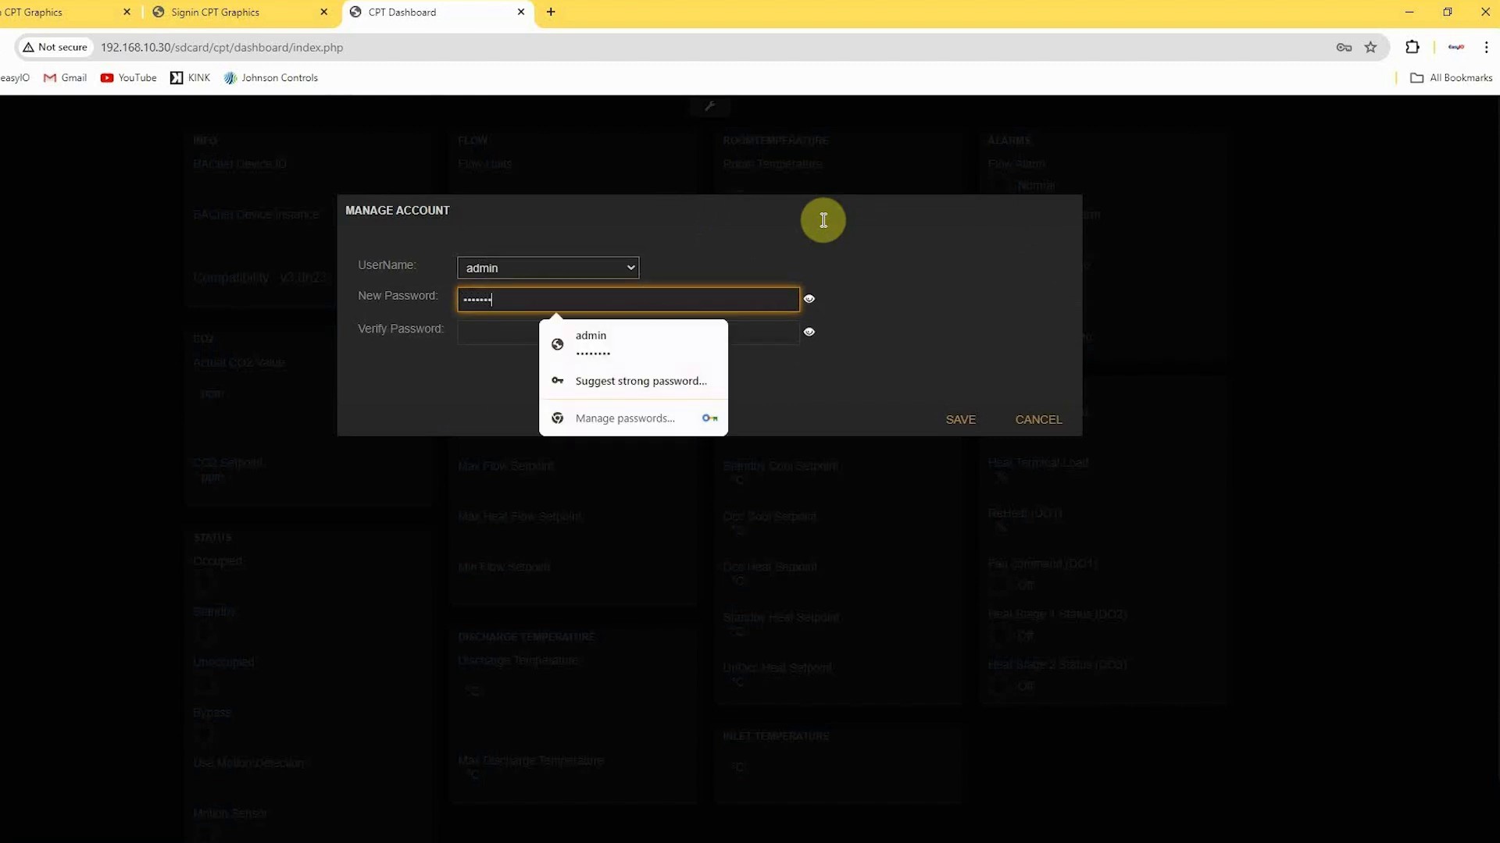
text(•••)
key(Tab)
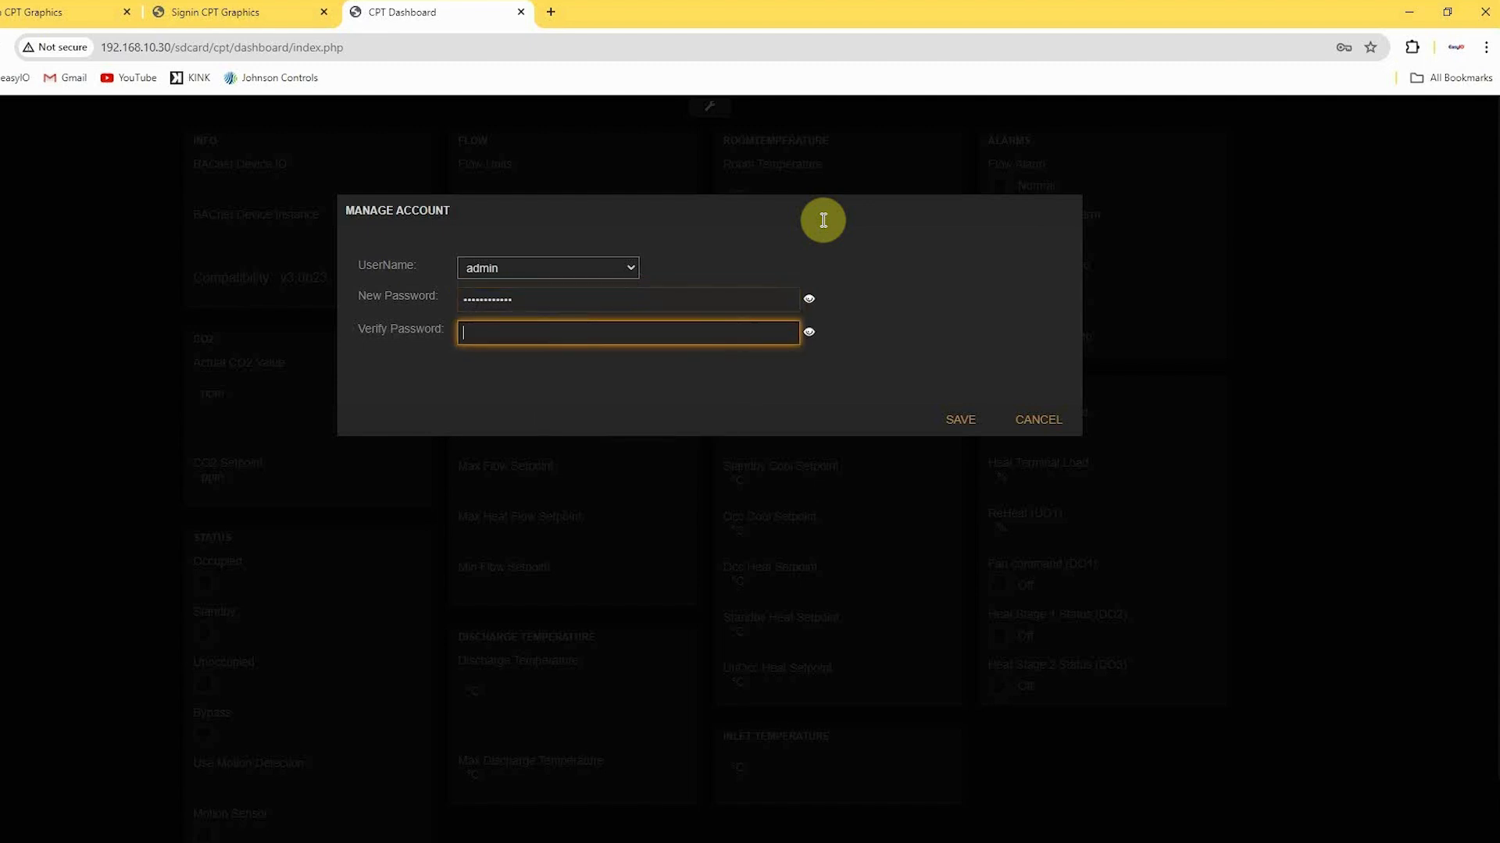
text(••••••••••••)
click(960, 422)
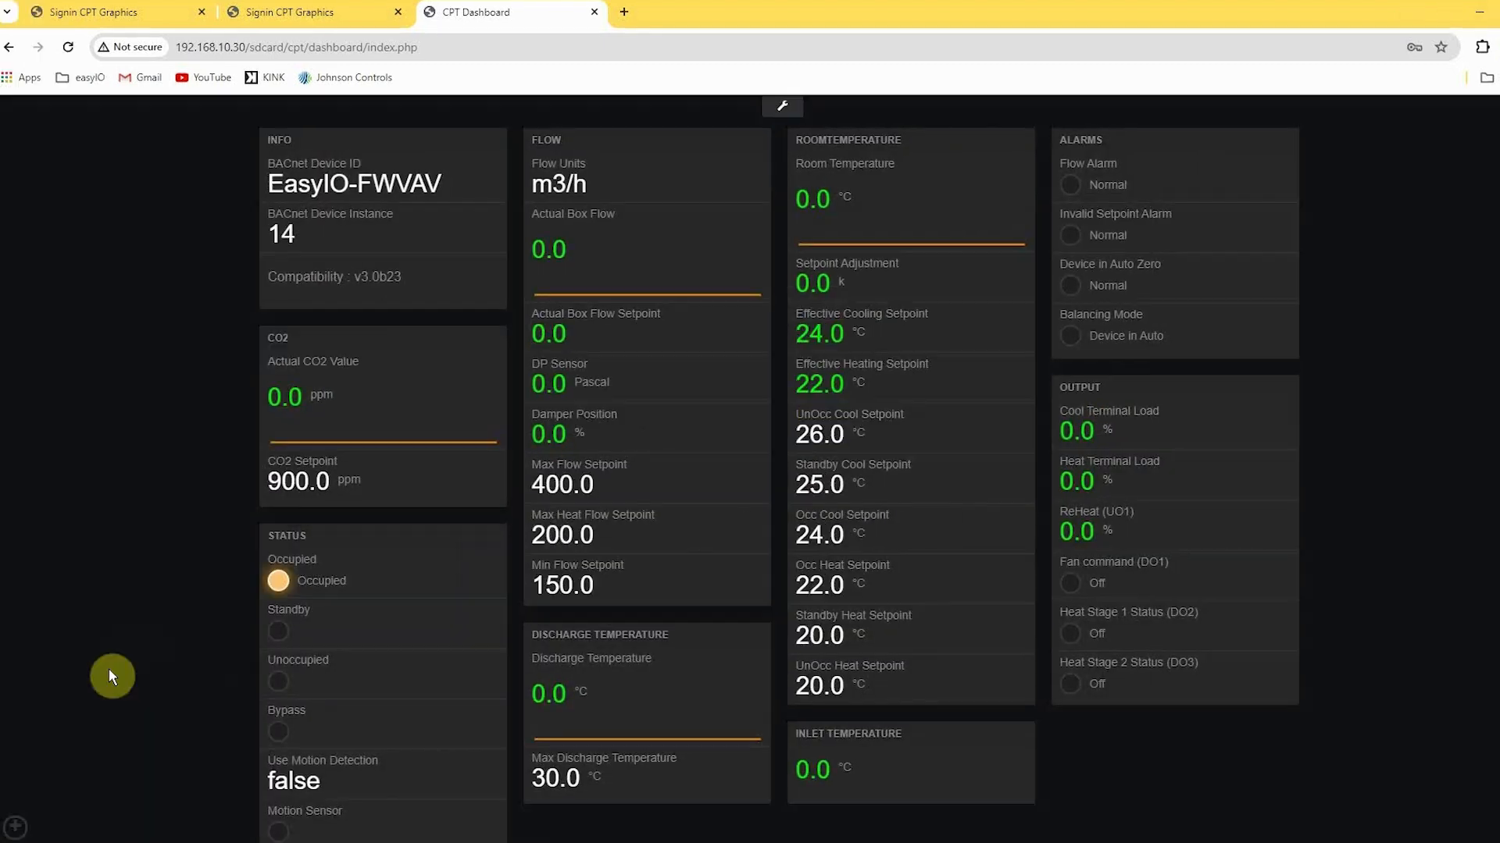
Review the backups available for restoring on the device and close the list without restoring any.
click(15, 828)
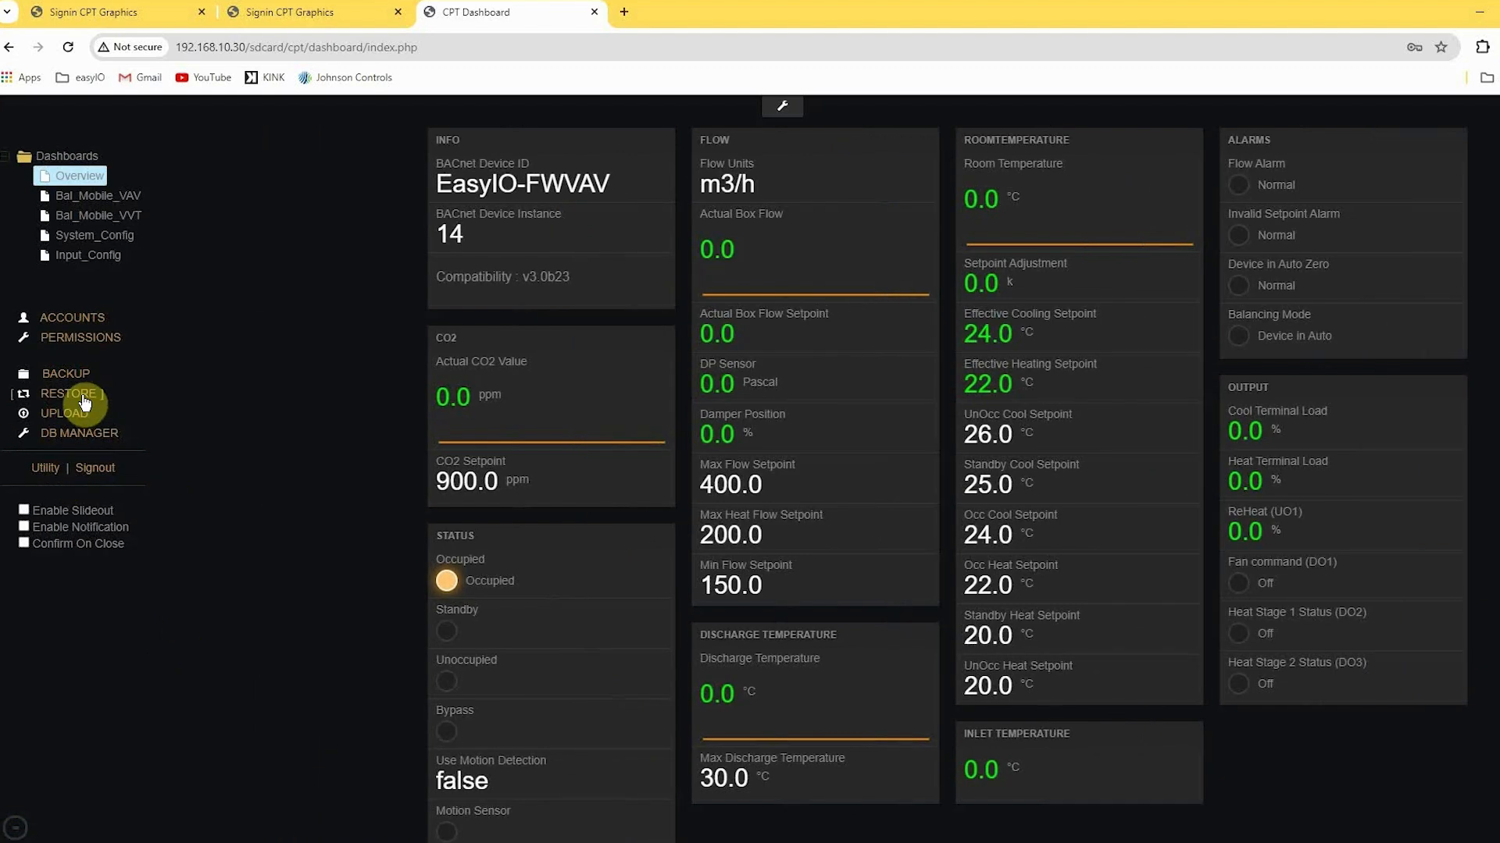
click(85, 400)
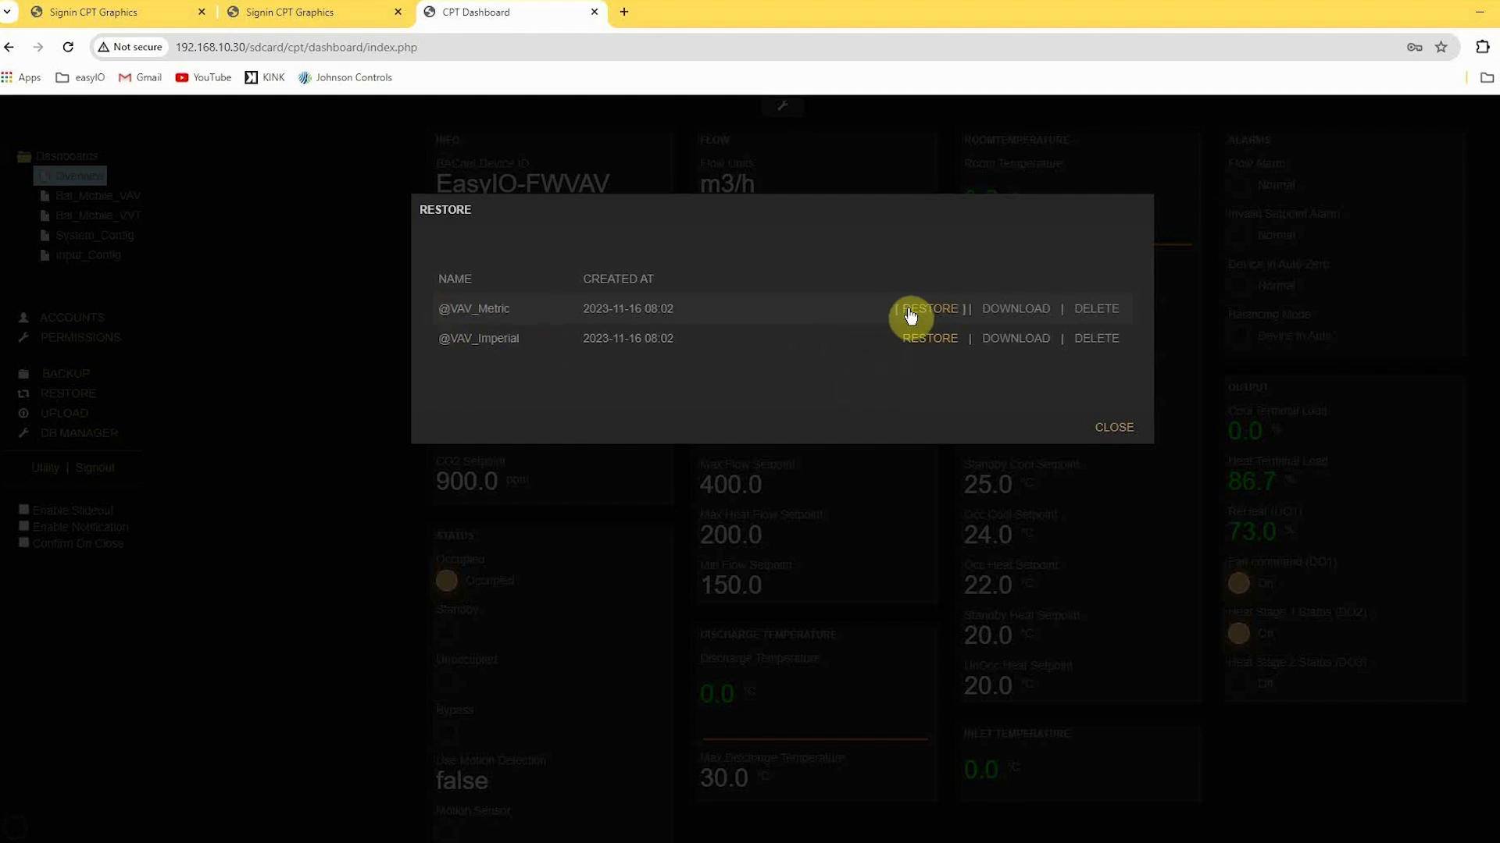
click(1118, 428)
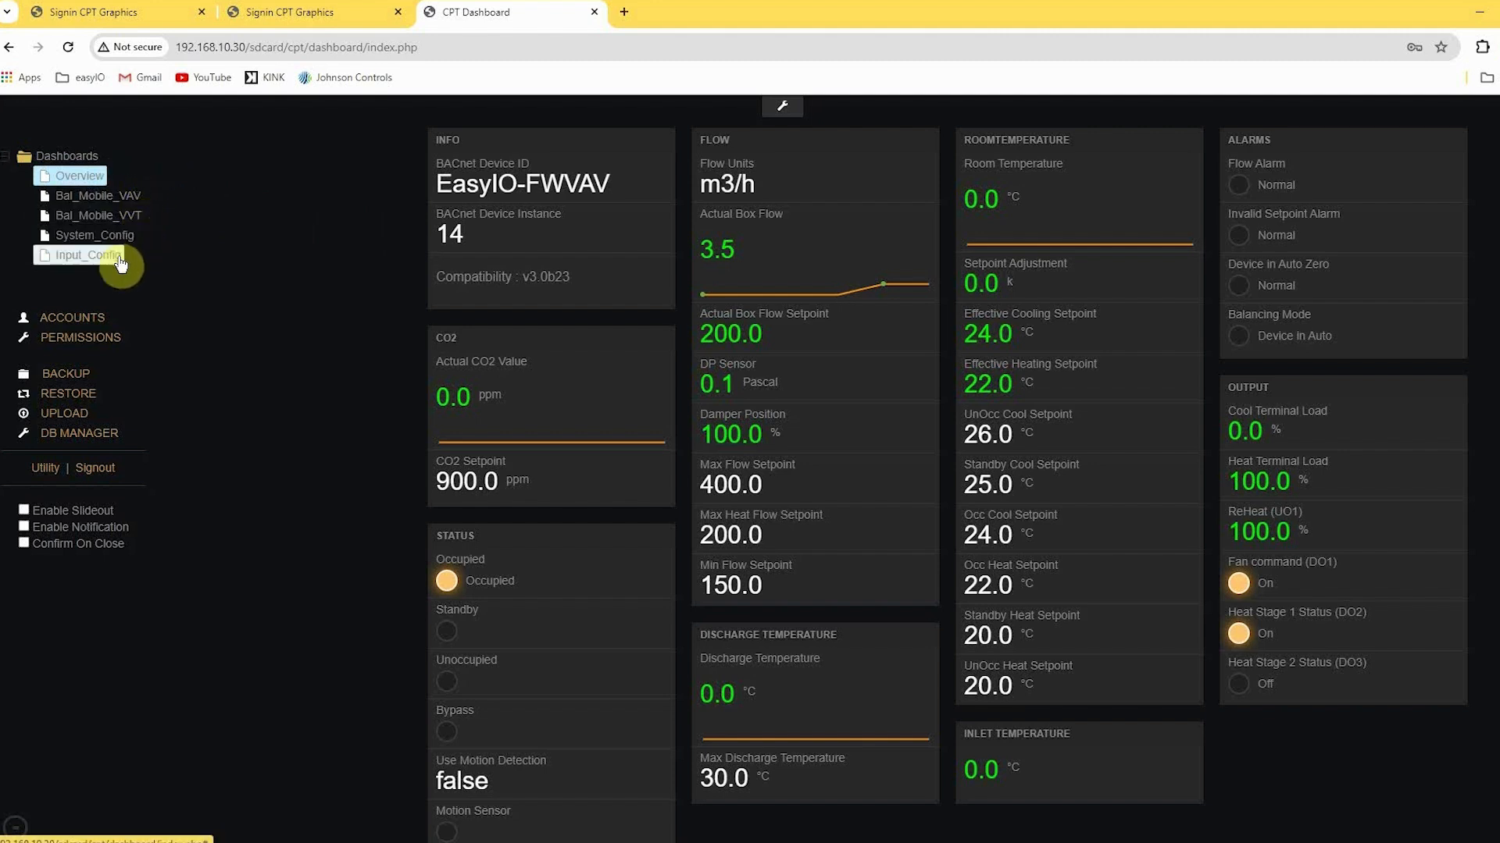
Open the Bal_Mobile_VAV dashboard and set the input flow unit to L/s.
click(133, 195)
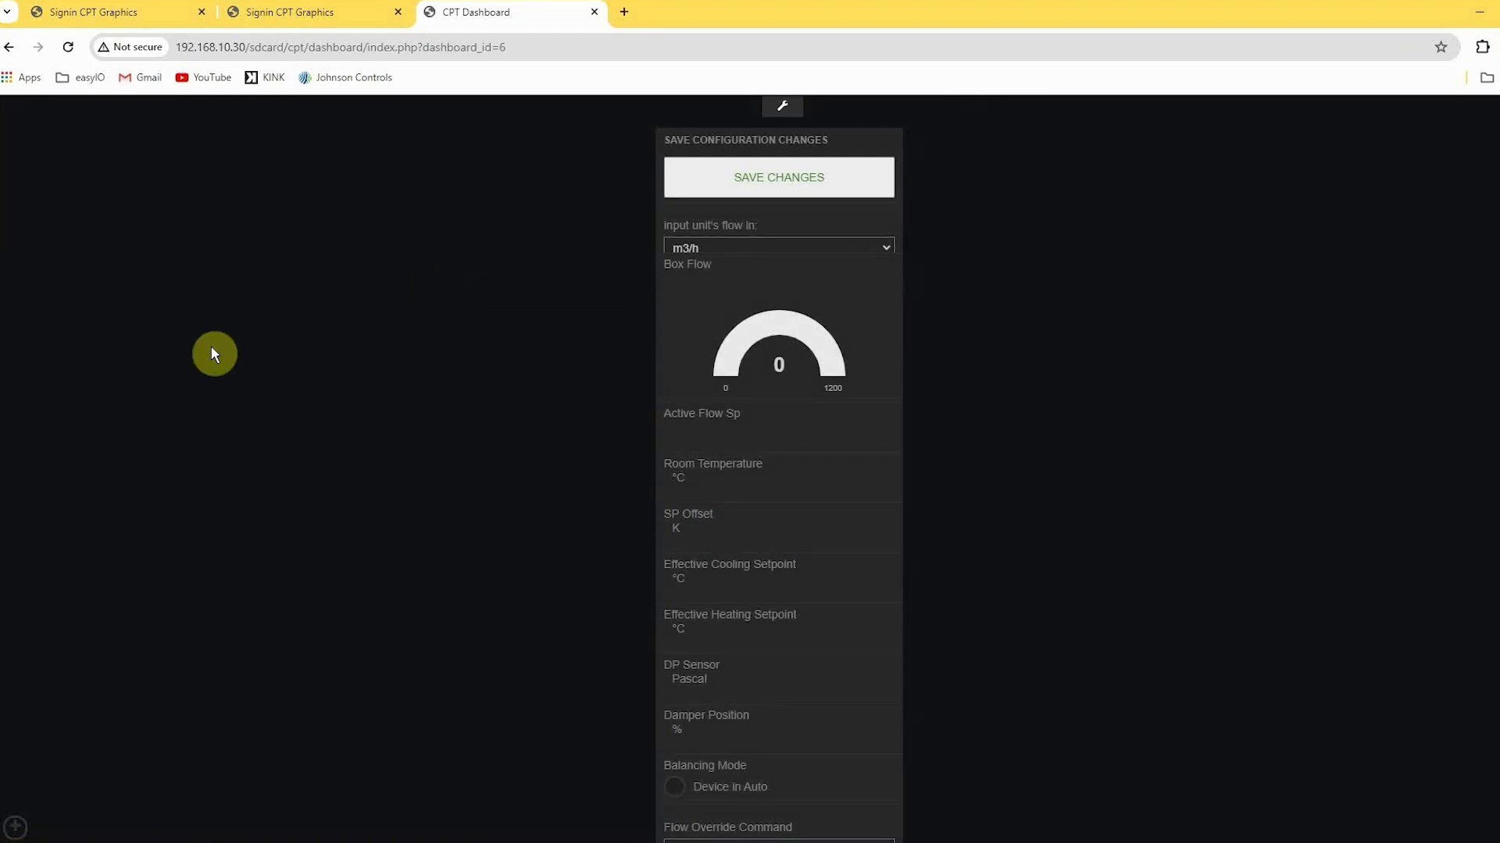
click(881, 248)
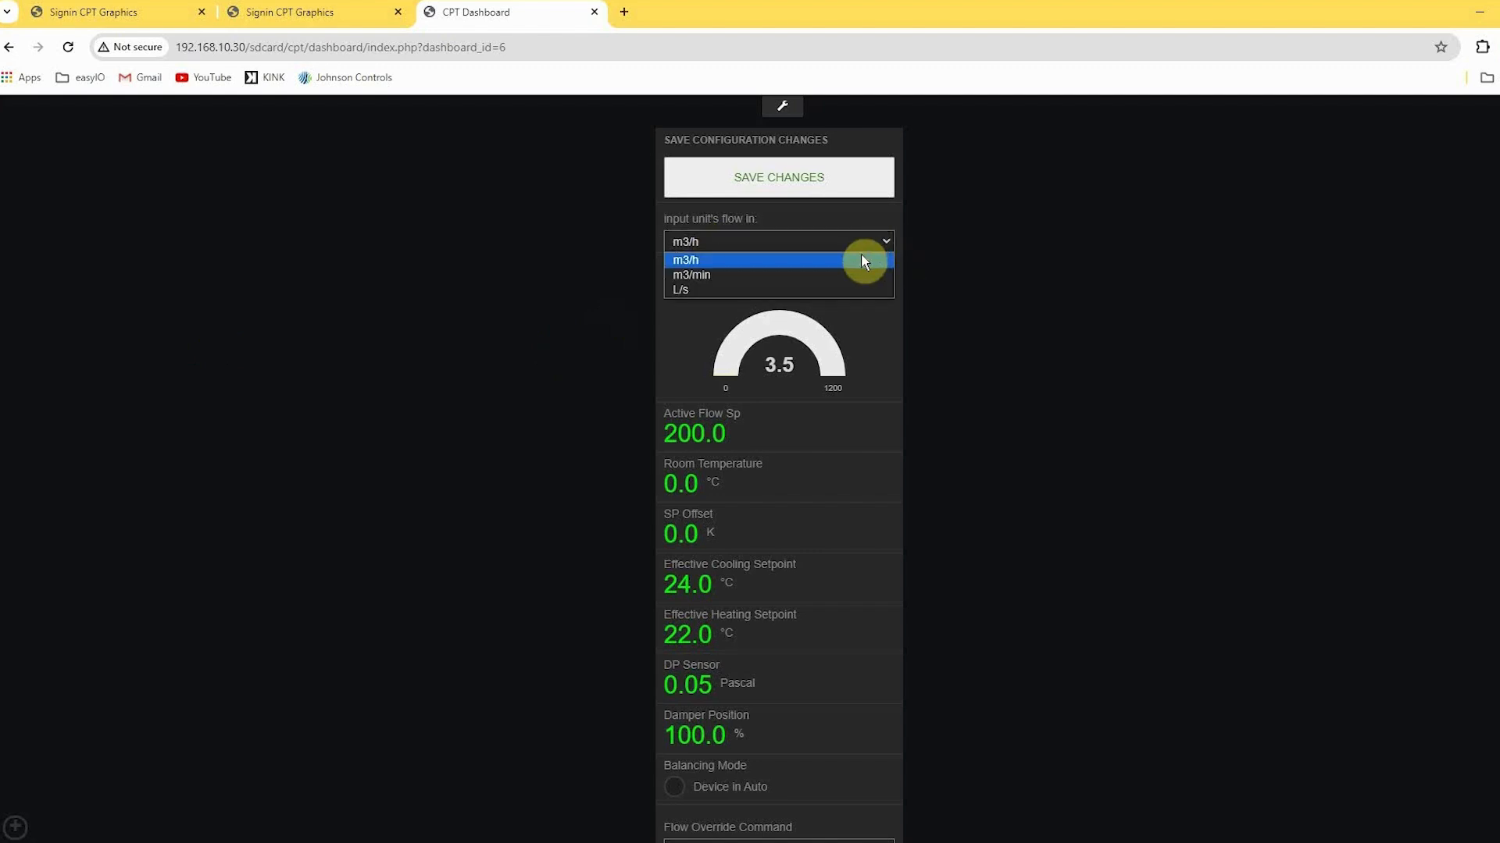
click(843, 295)
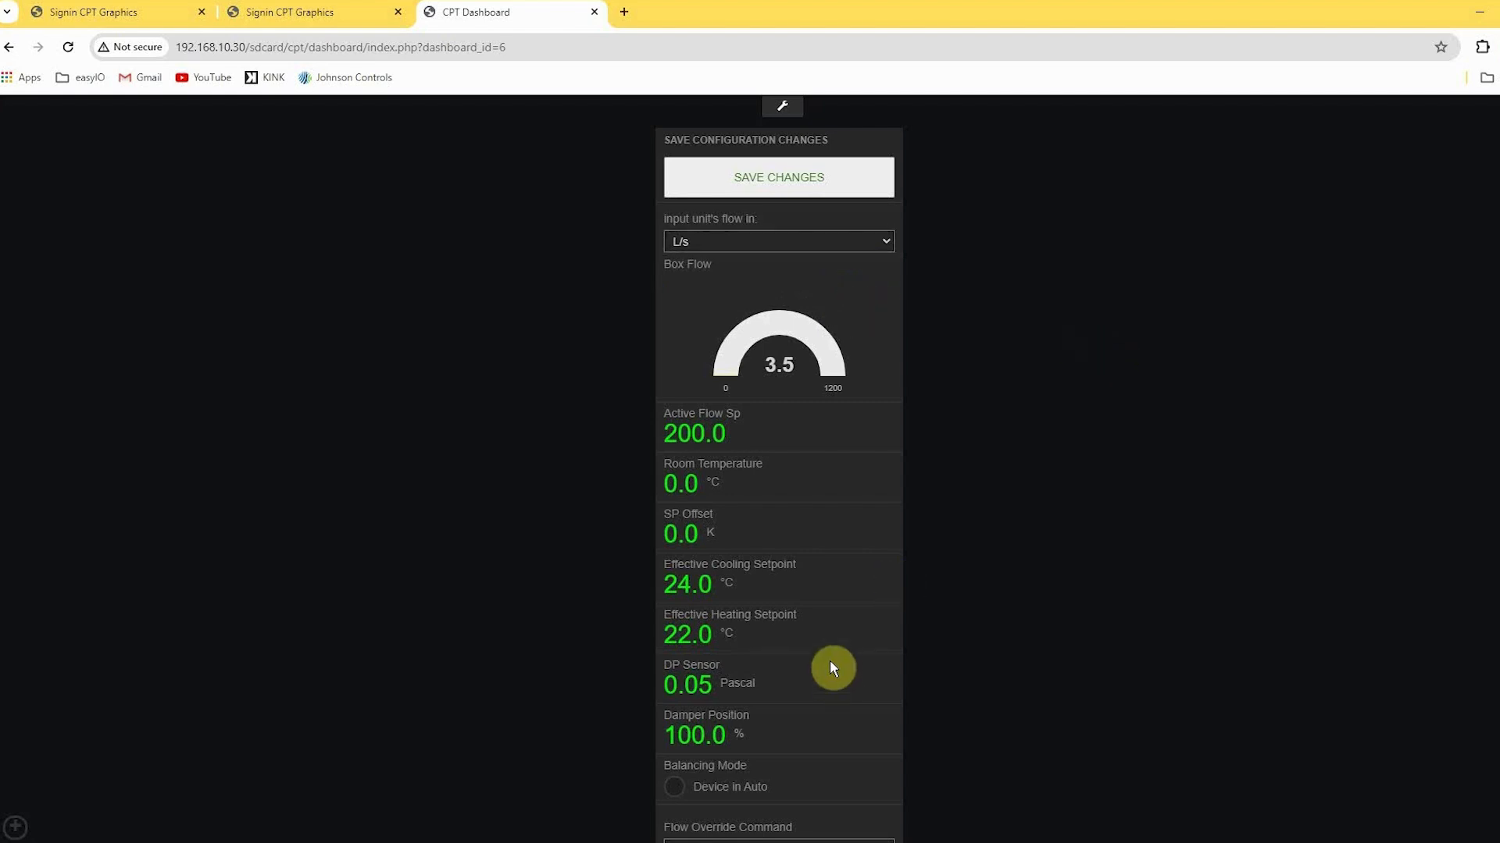
Open the Overview dashboard and check the flow units in the Flow pane.
scroll(781, 375, down, 1)
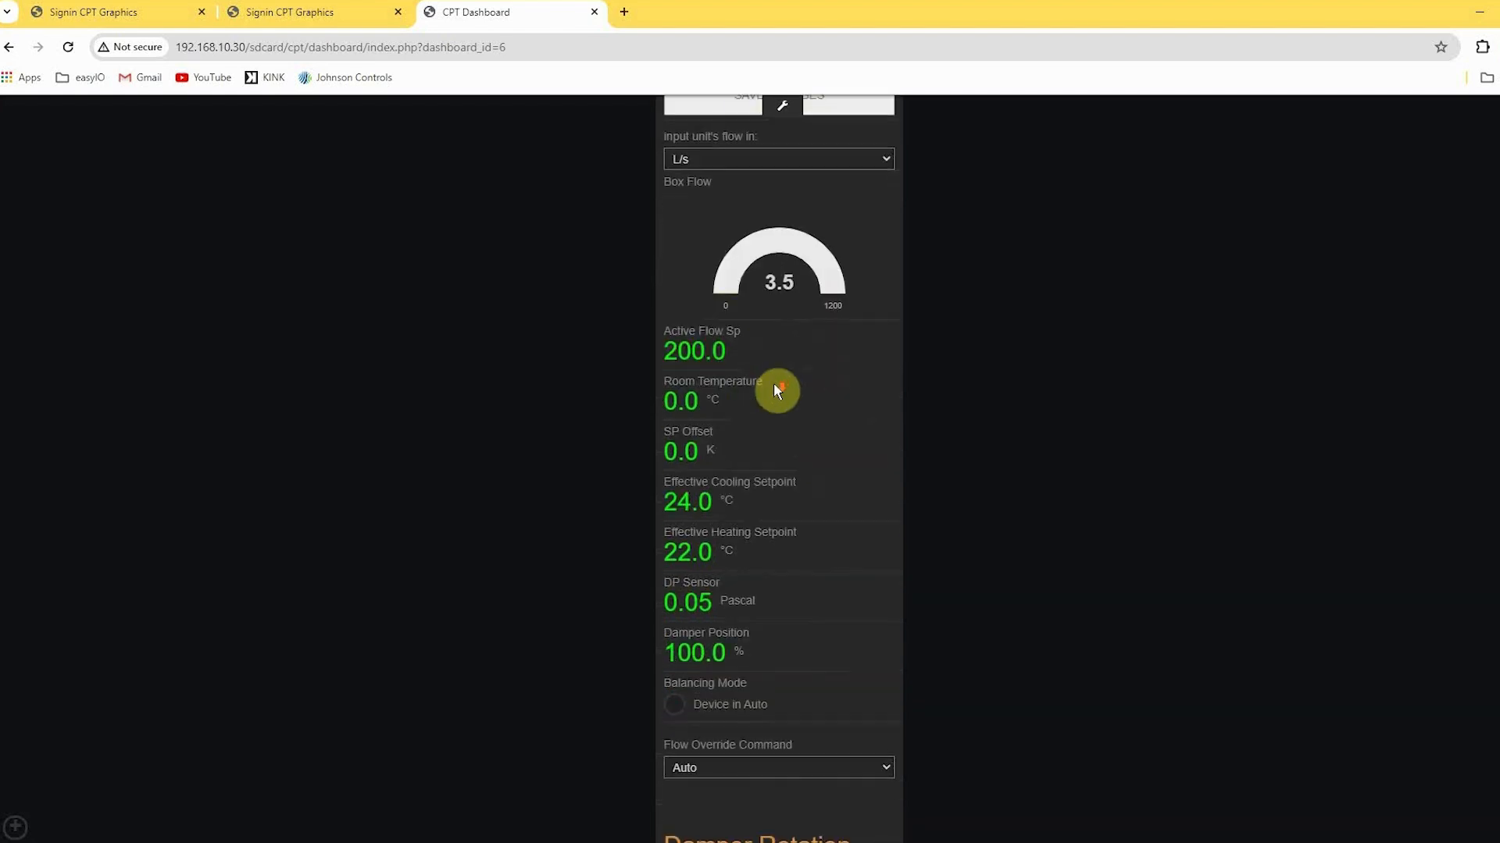
click(14, 822)
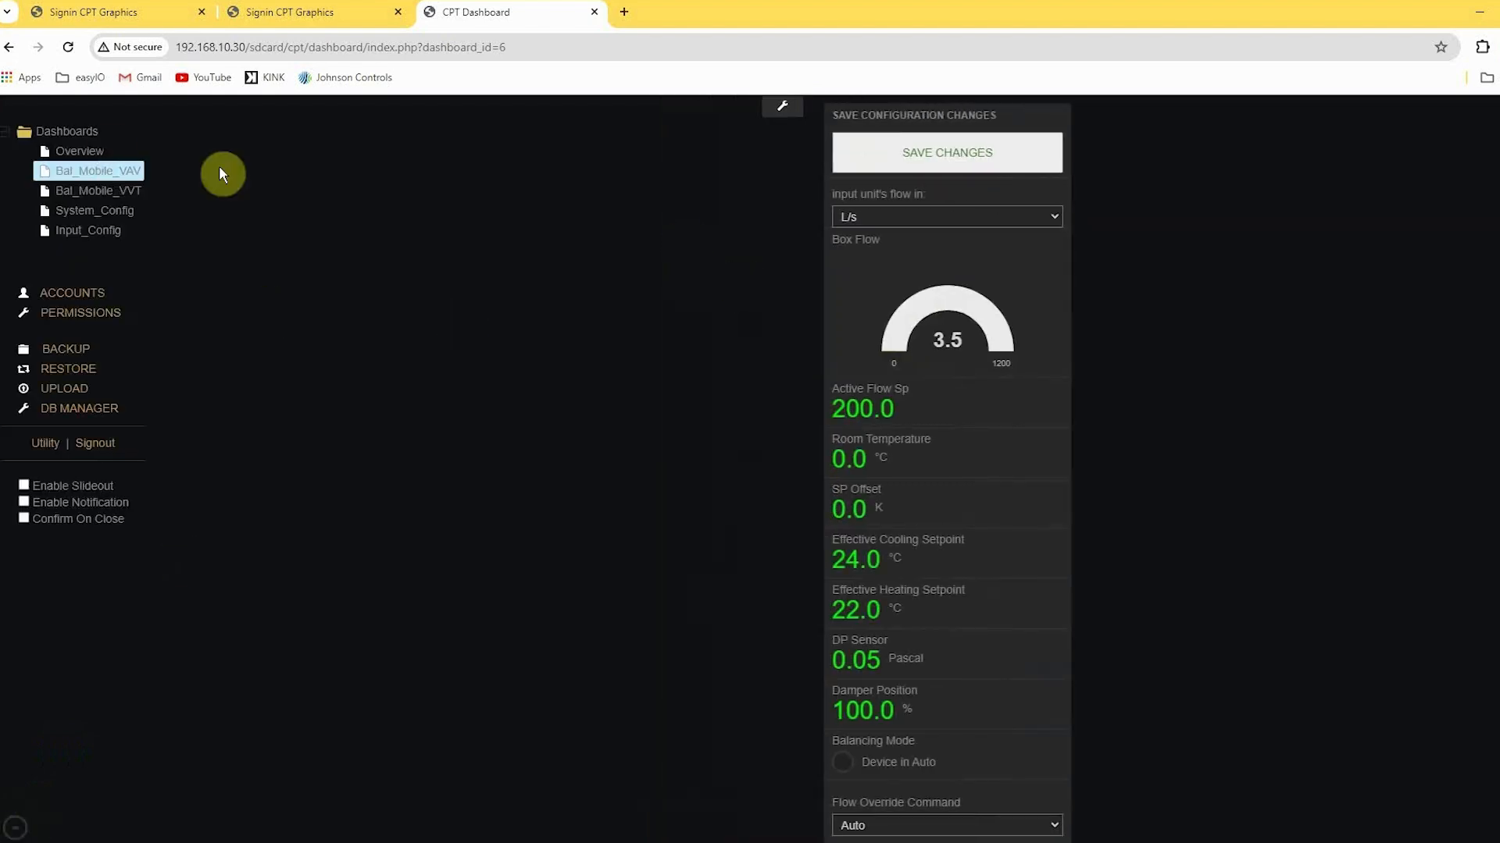
click(108, 154)
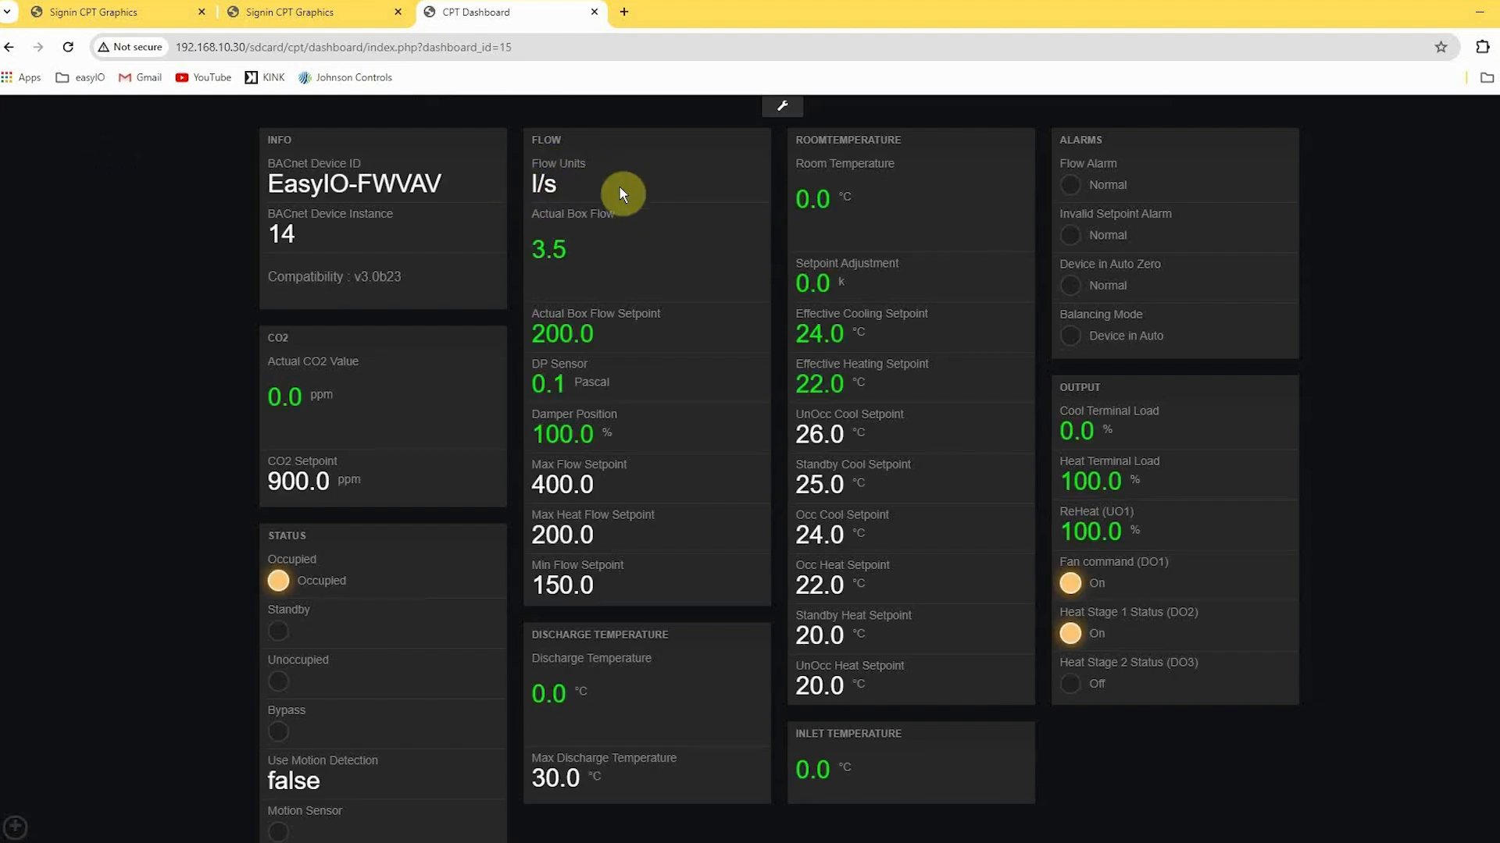
Try to set the units of the Max Flow Setpoint widget to l/s in the dashboard editor.
click(782, 113)
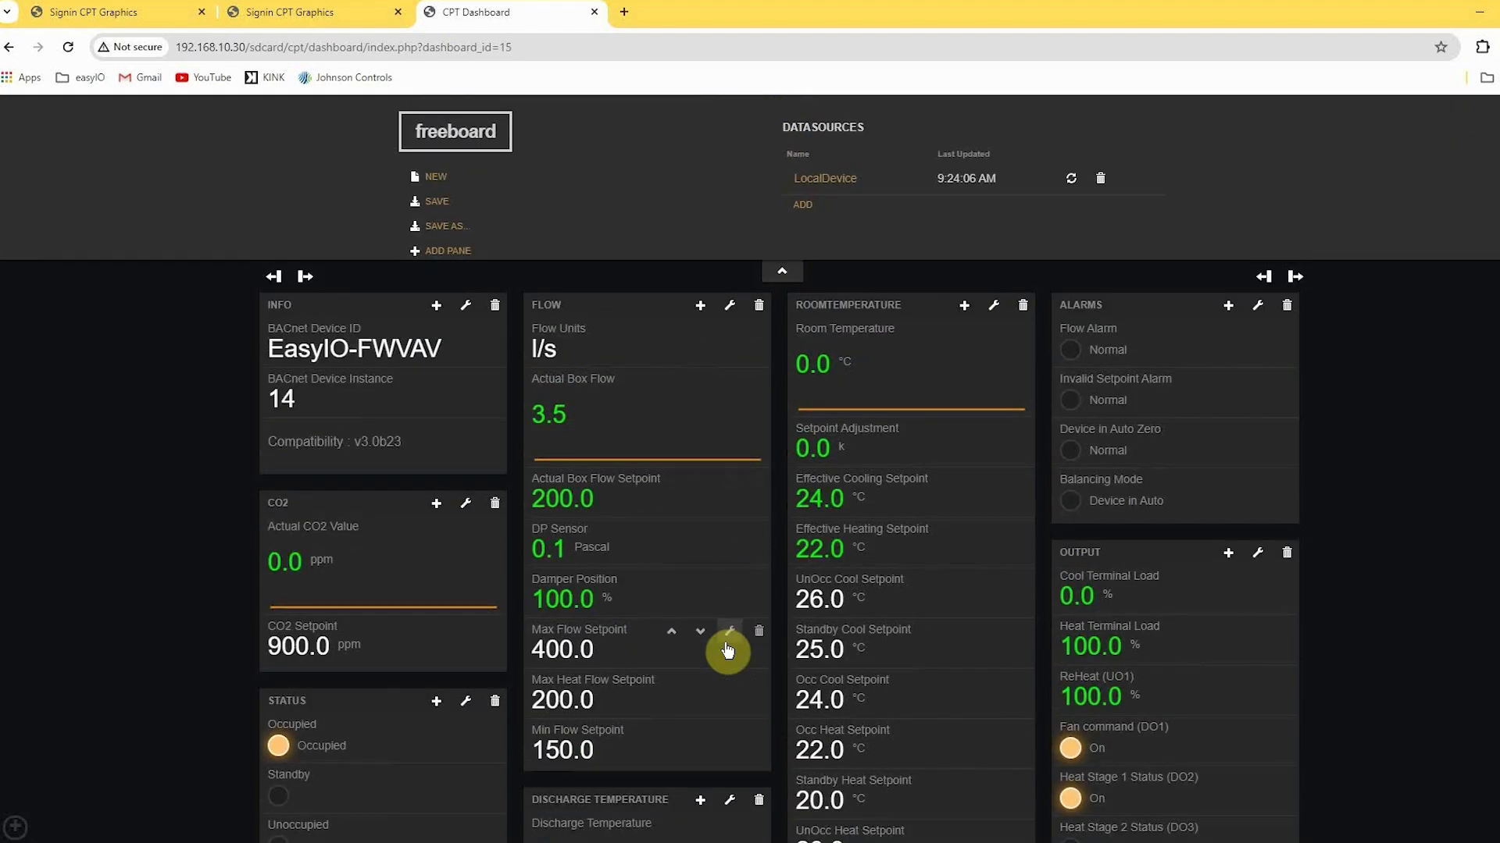
click(730, 631)
click(660, 578)
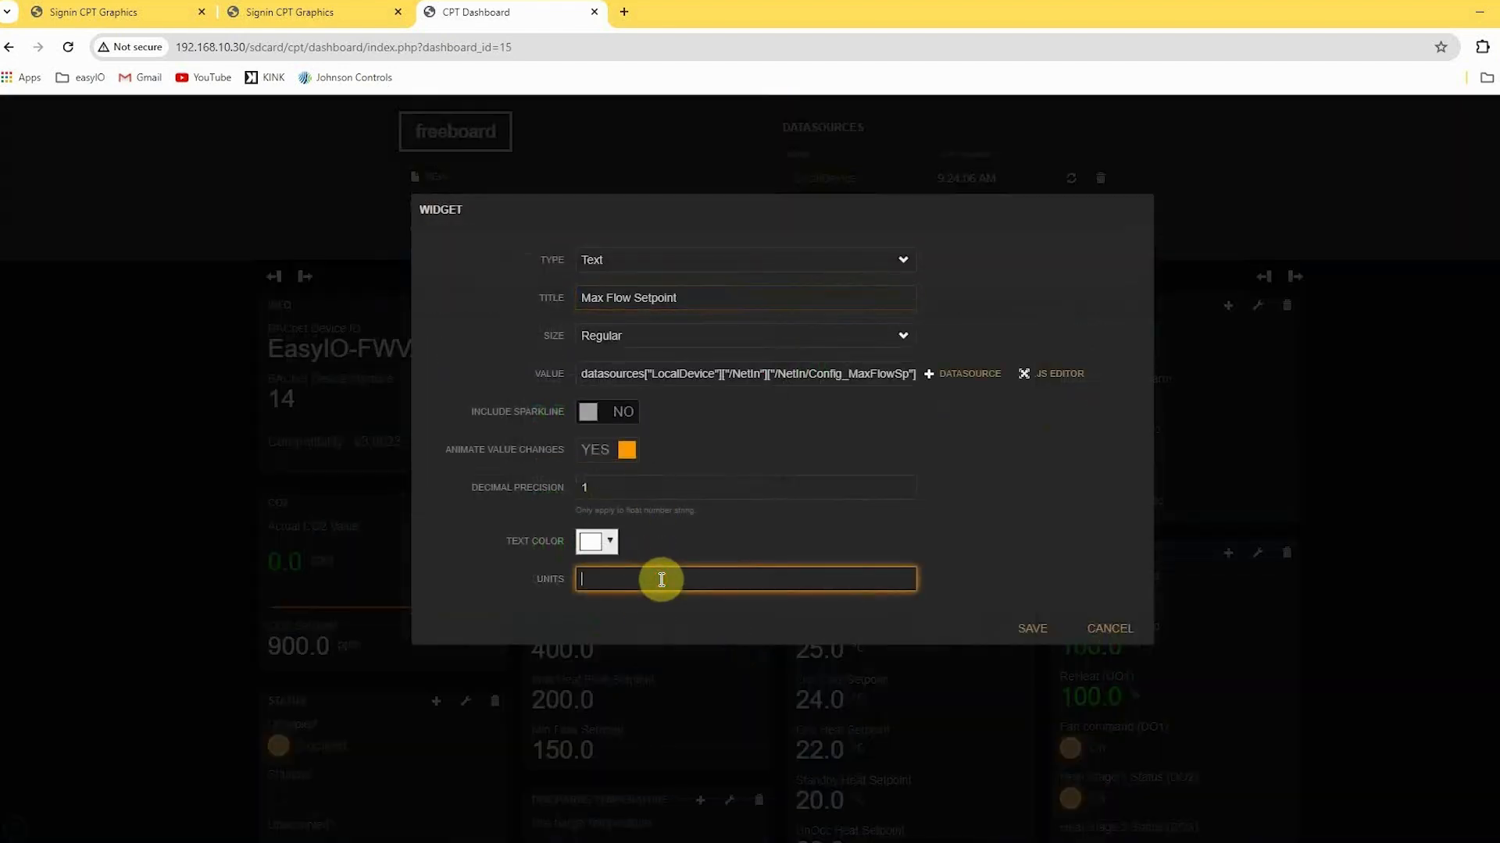
text(l/s)
click(1047, 634)
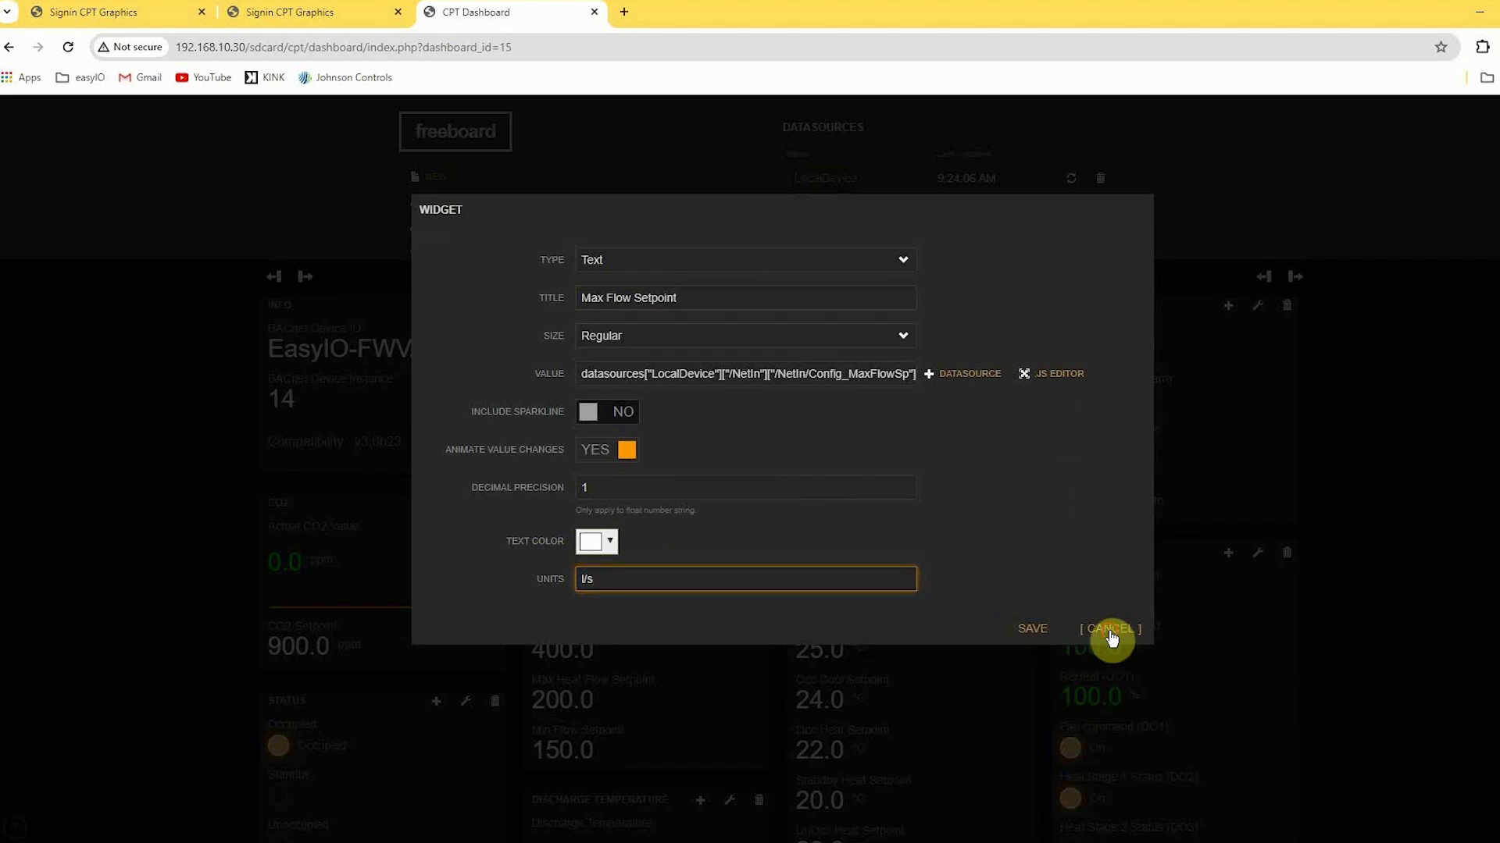
Save the Overview dashboard and look over its panes.
click(449, 204)
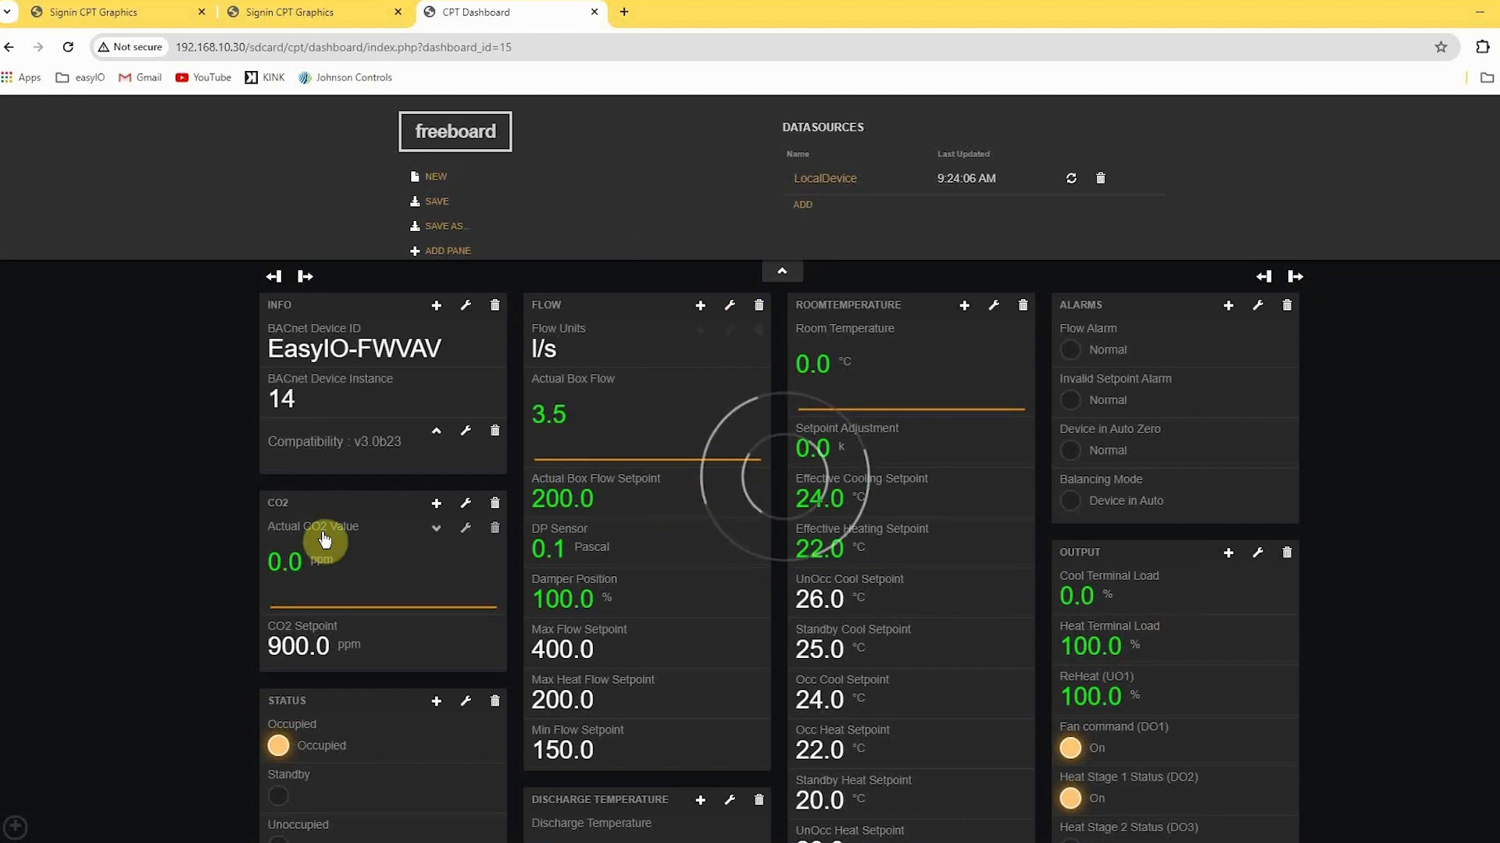
scroll(387, 397, down, 3)
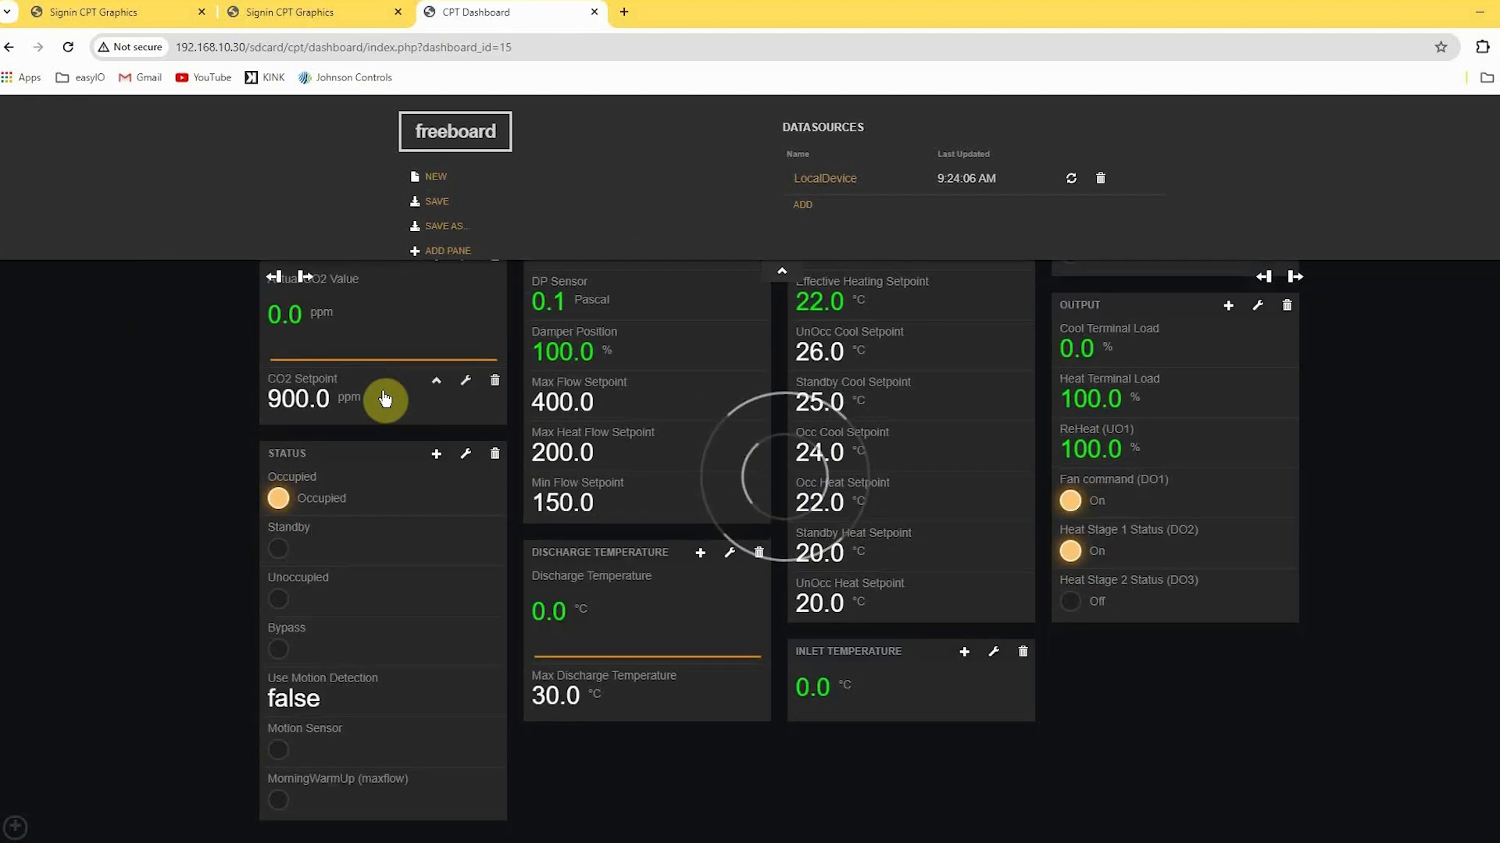
scroll(387, 399, up, 3)
Return to the Bal_Mobile_VAV dashboard and view the Flow Override Command options, keeping Auto selected.
click(19, 826)
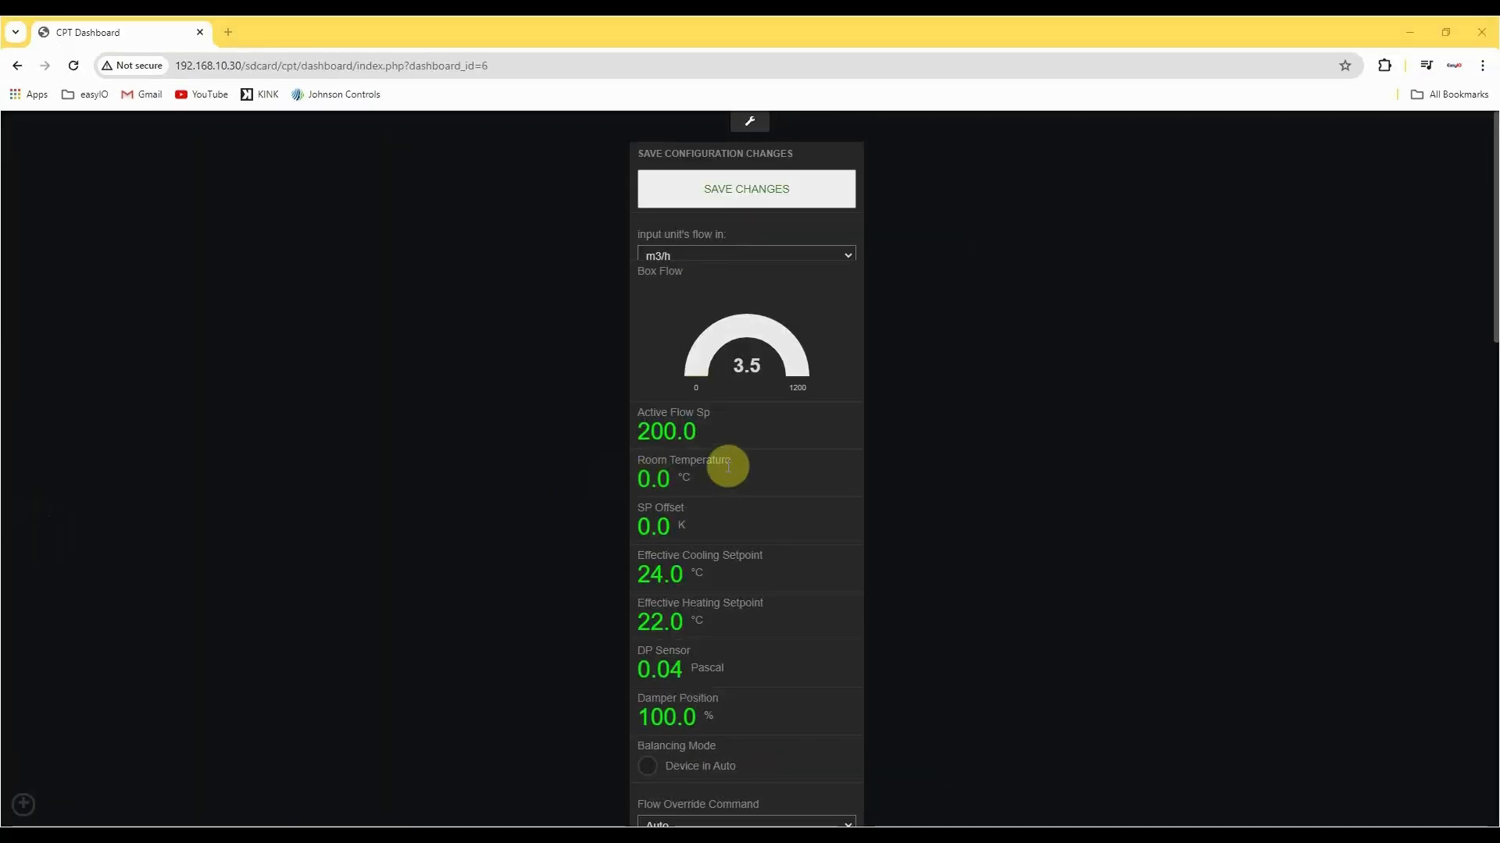
scroll(735, 500, down, 3)
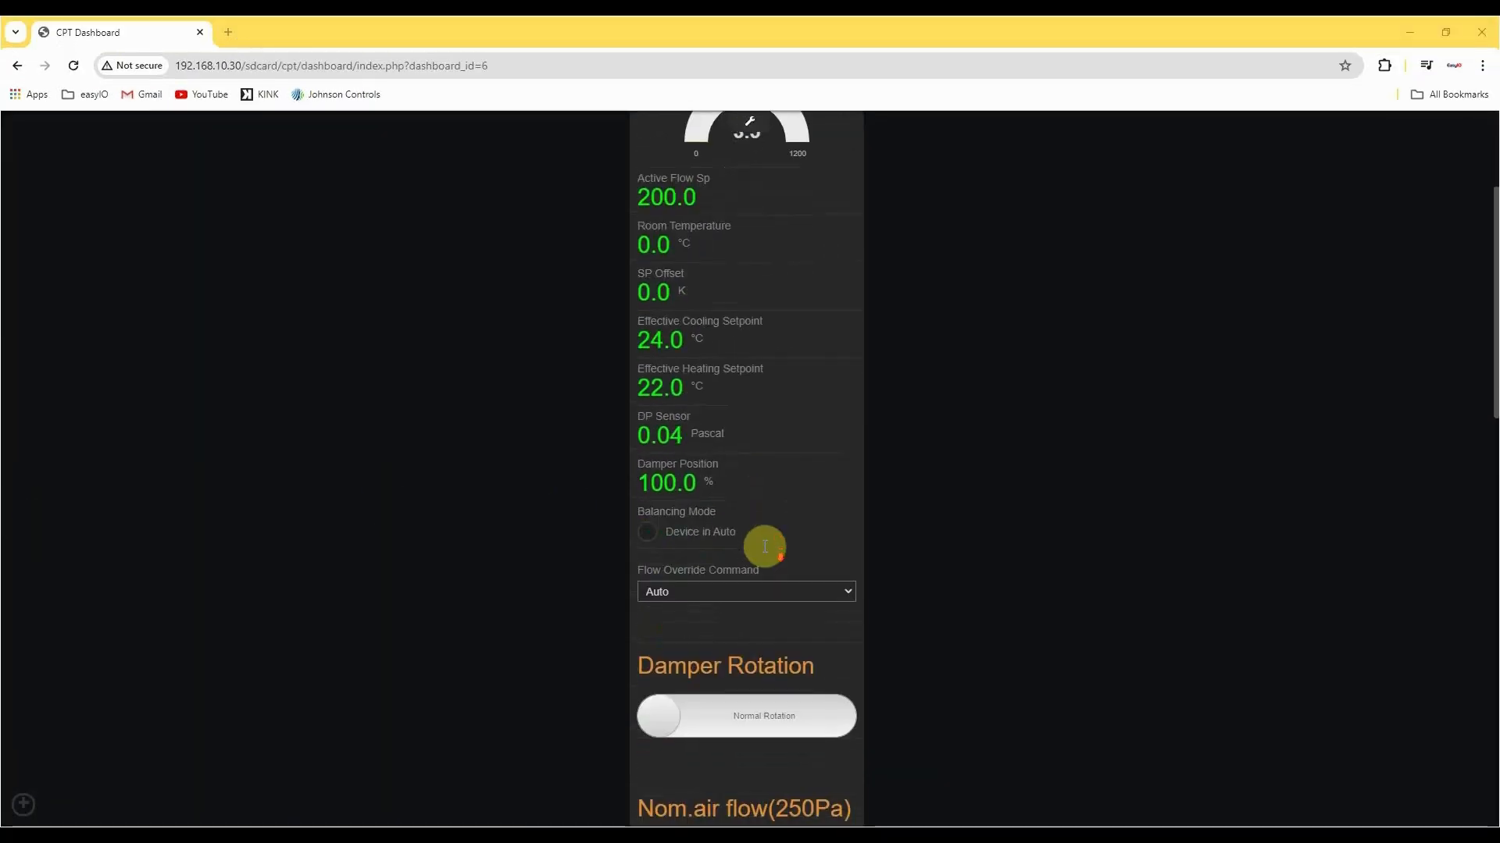
scroll(758, 532, down, 2)
click(768, 433)
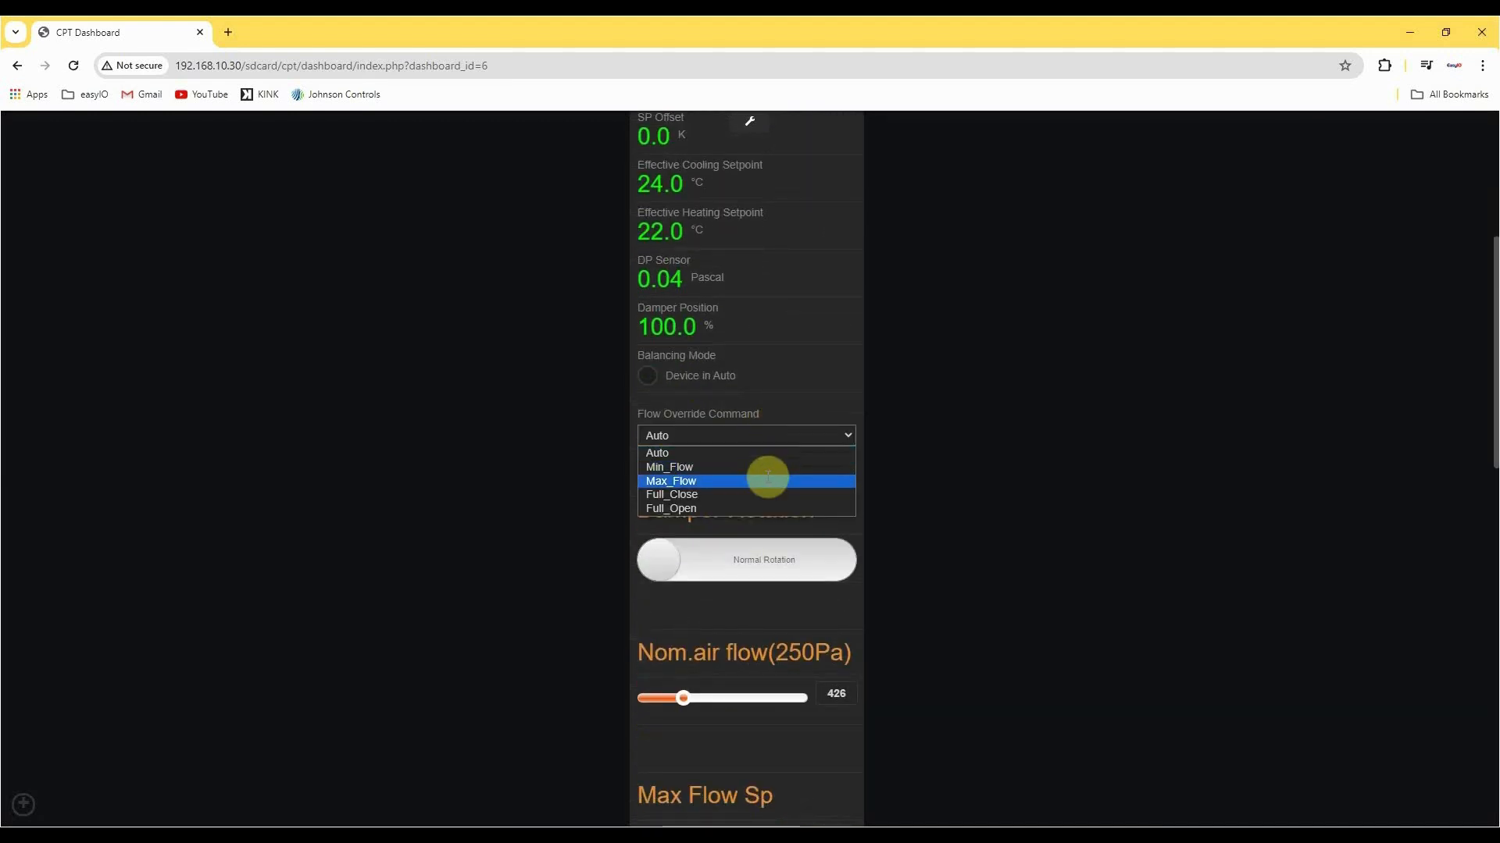
click(773, 423)
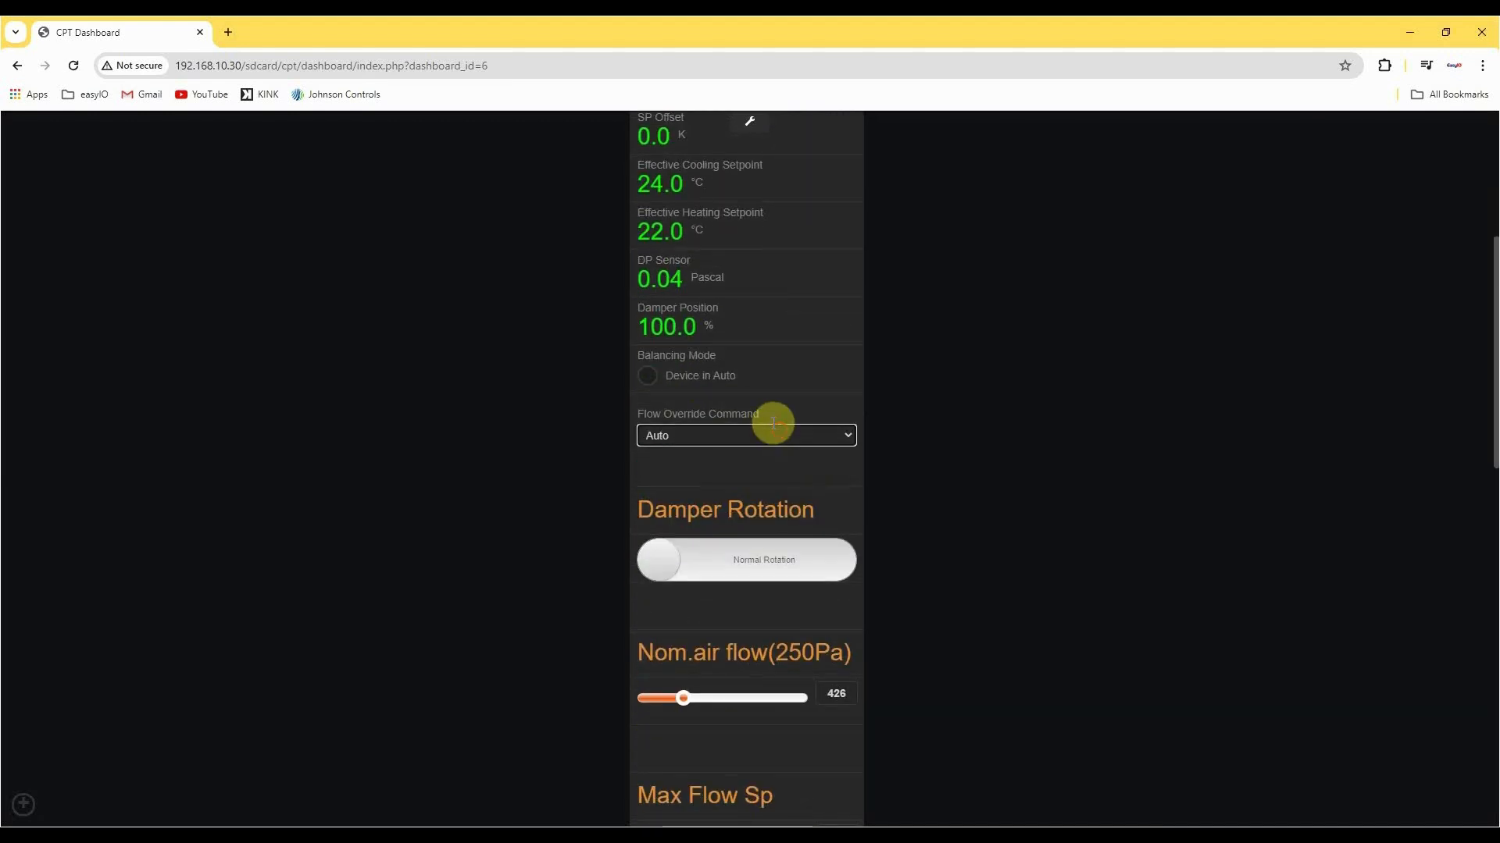
Toggle the Damper Rotation switch and return it to Normal Rotation.
click(820, 569)
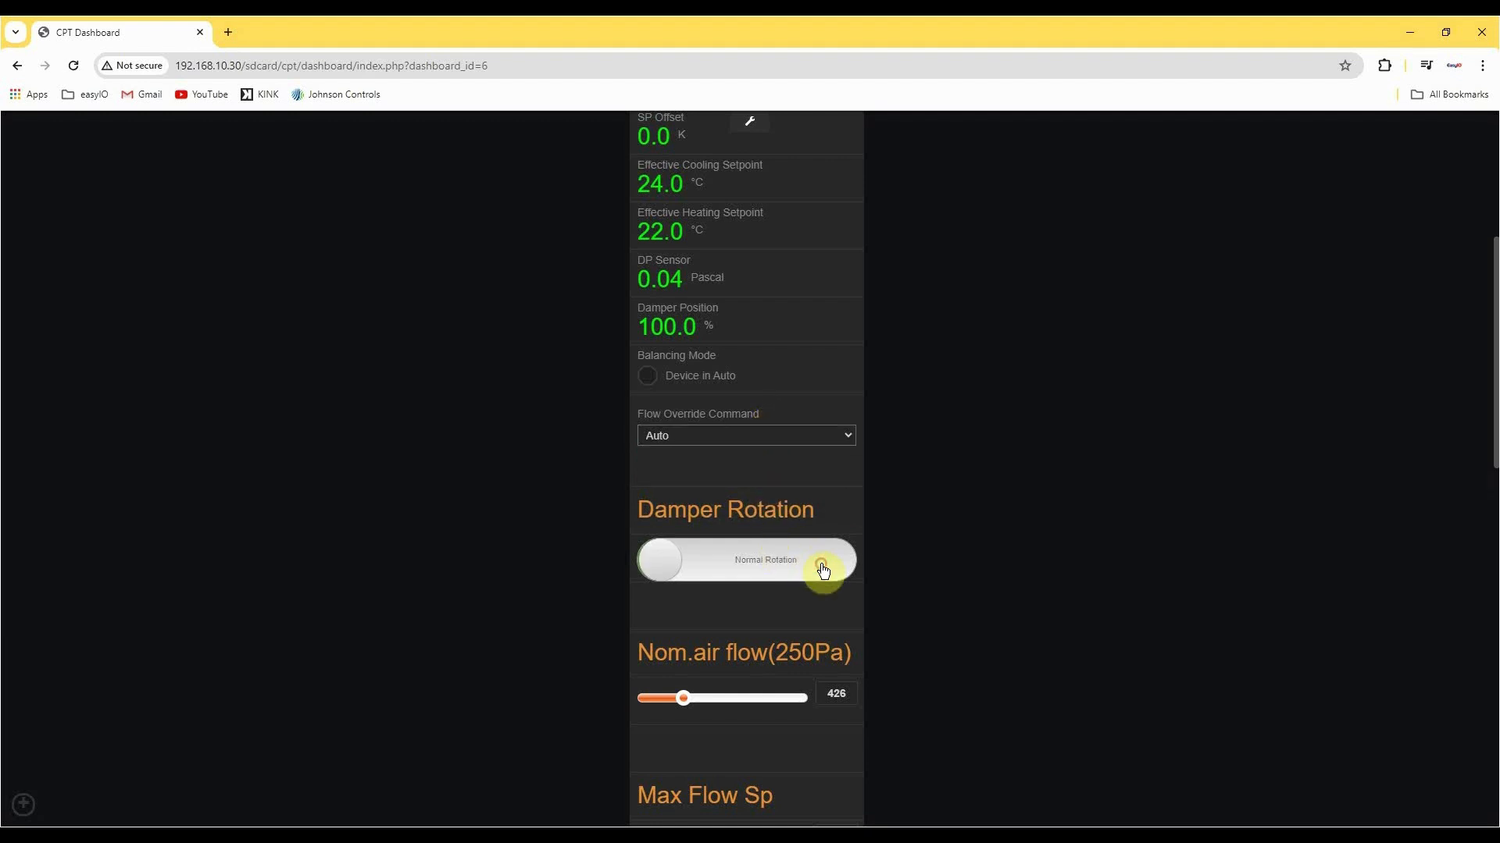
click(656, 571)
Switch to the EasyIO V-Nominal calculator workbook in Excel and examine the instructions on the Input Metric sheet.
scroll(573, 576, down, 3)
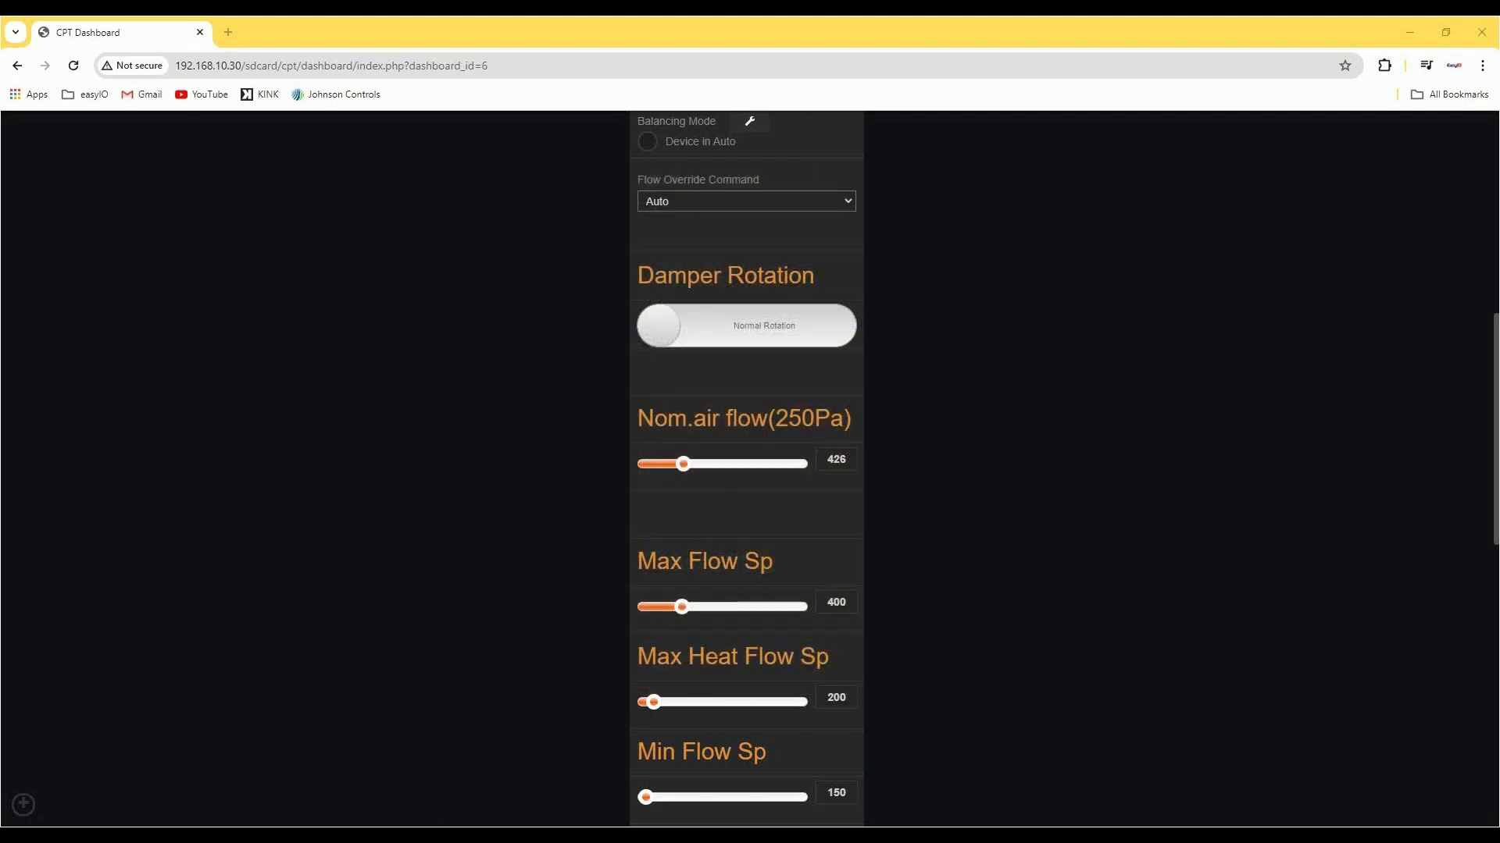
drag(0, 421, 694, 119)
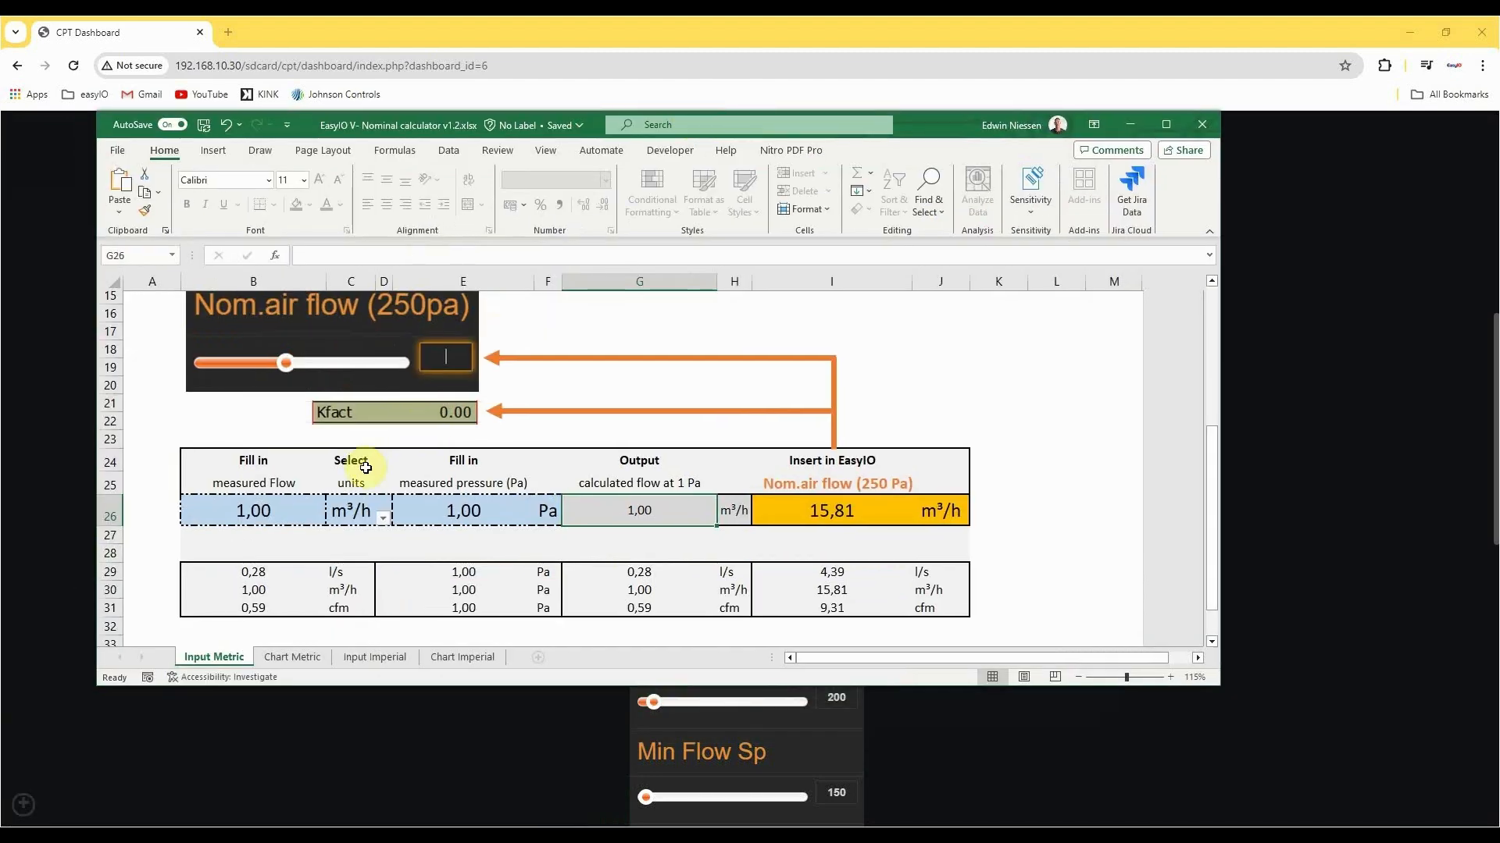
scroll(366, 467, up, 5)
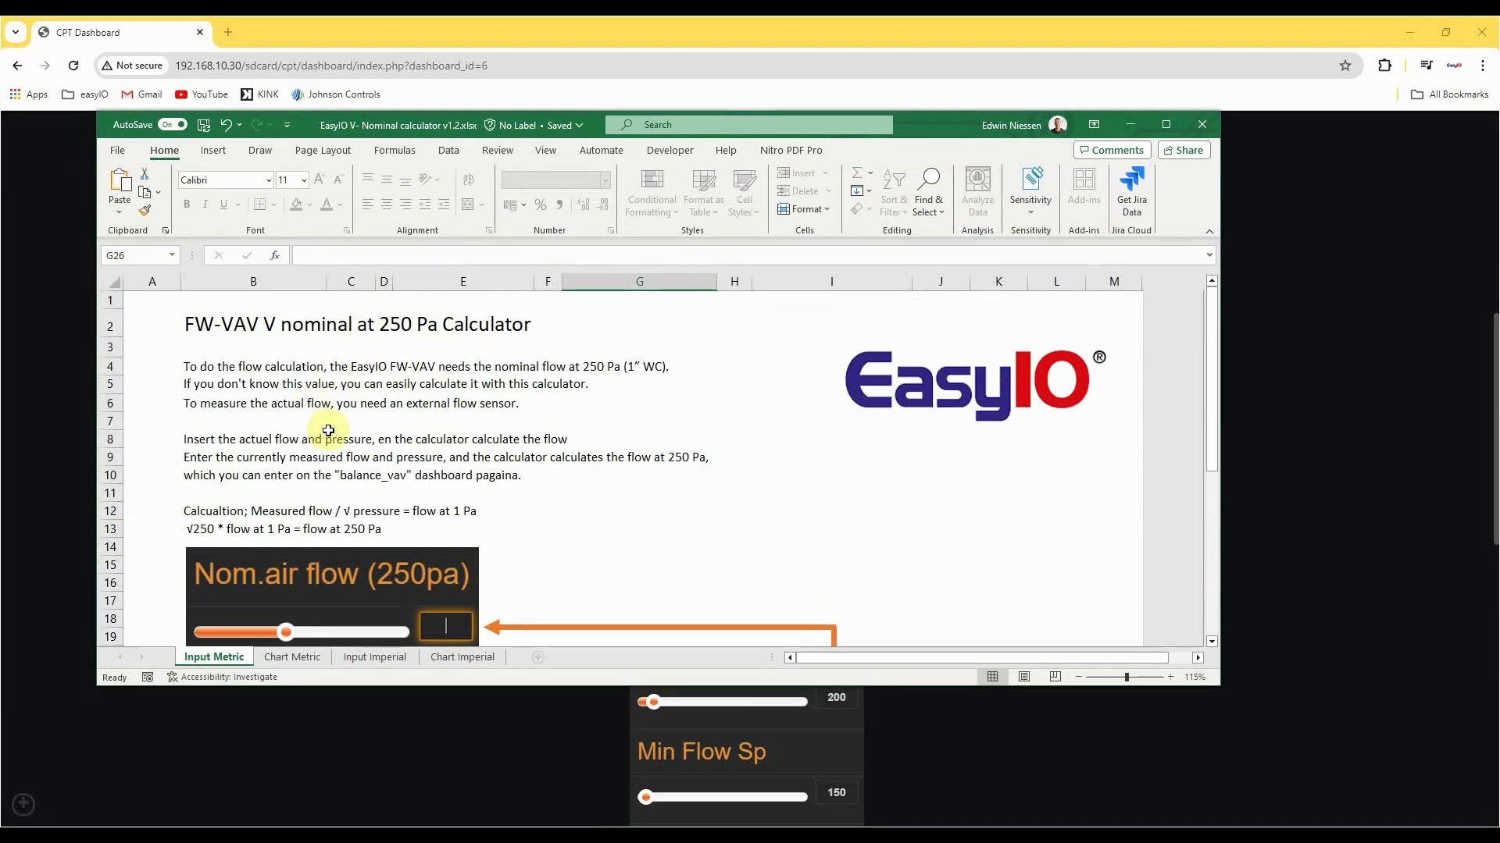
Set the measured flow to 32 m³/h in the Input Metric calculation table.
scroll(370, 411, down, 6)
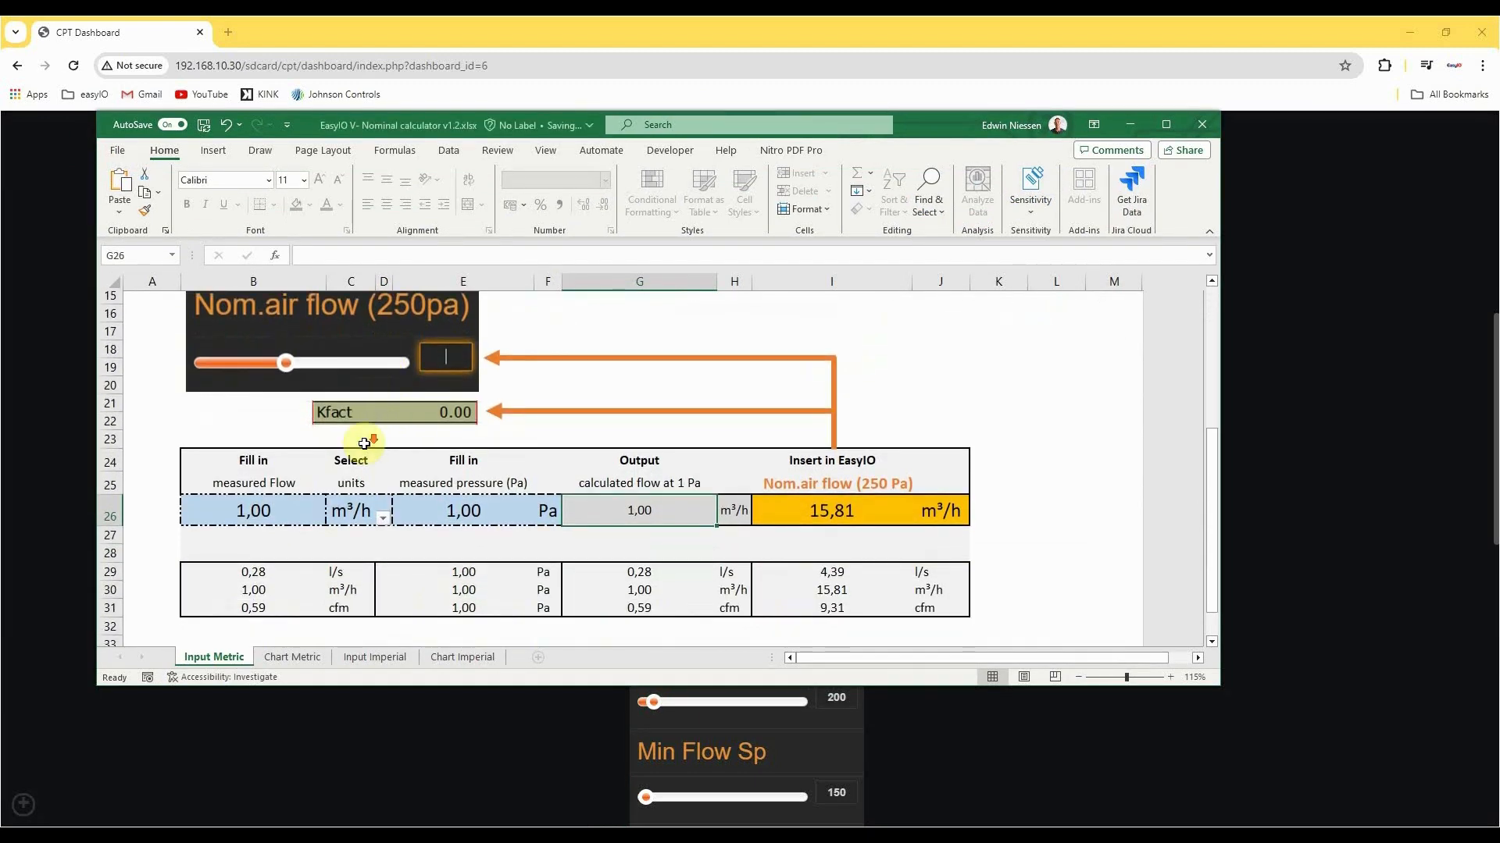
click(272, 403)
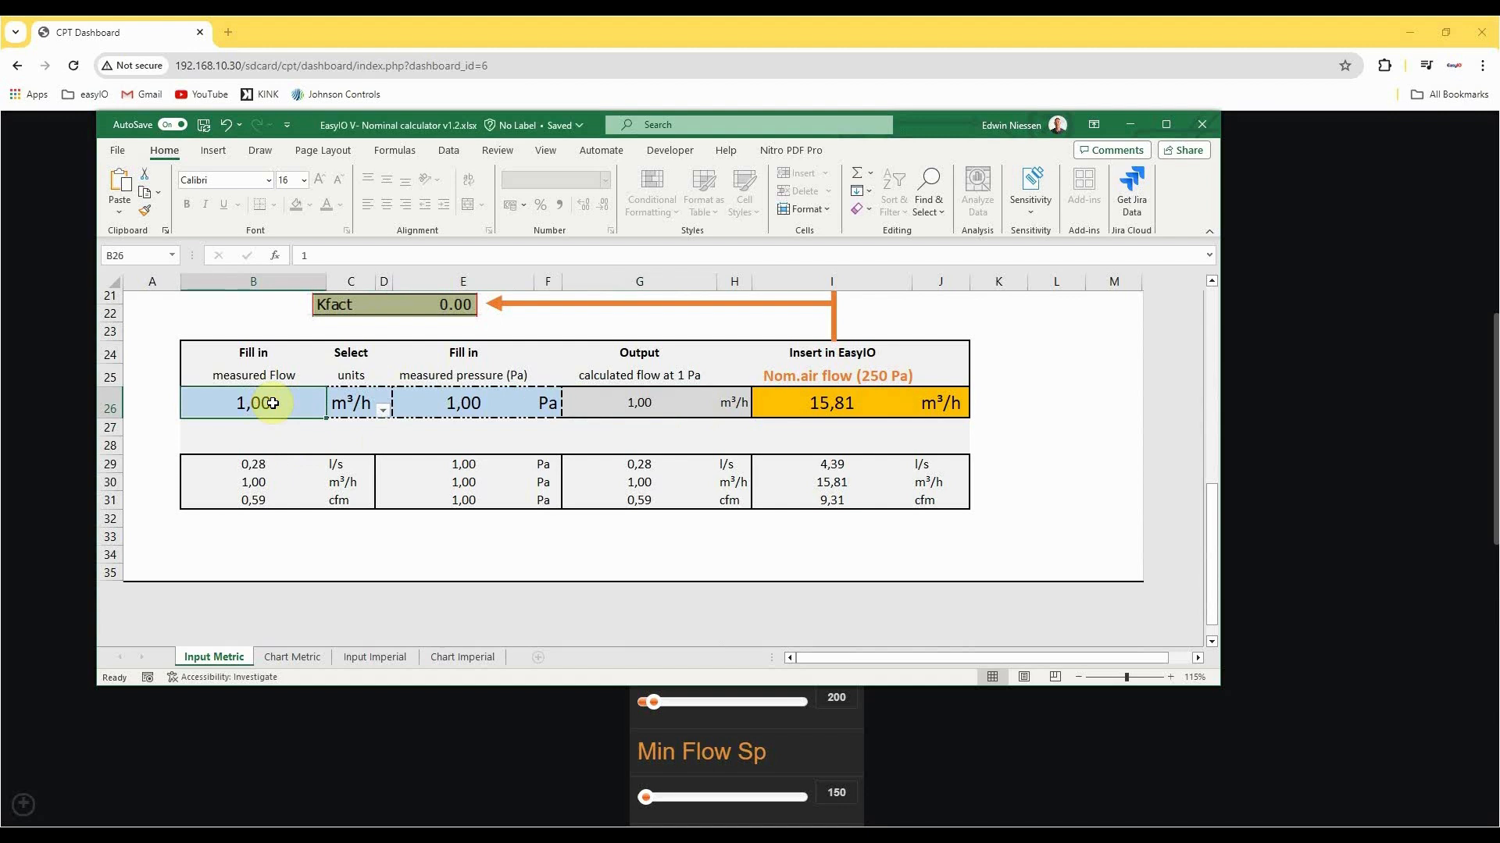
text(2)
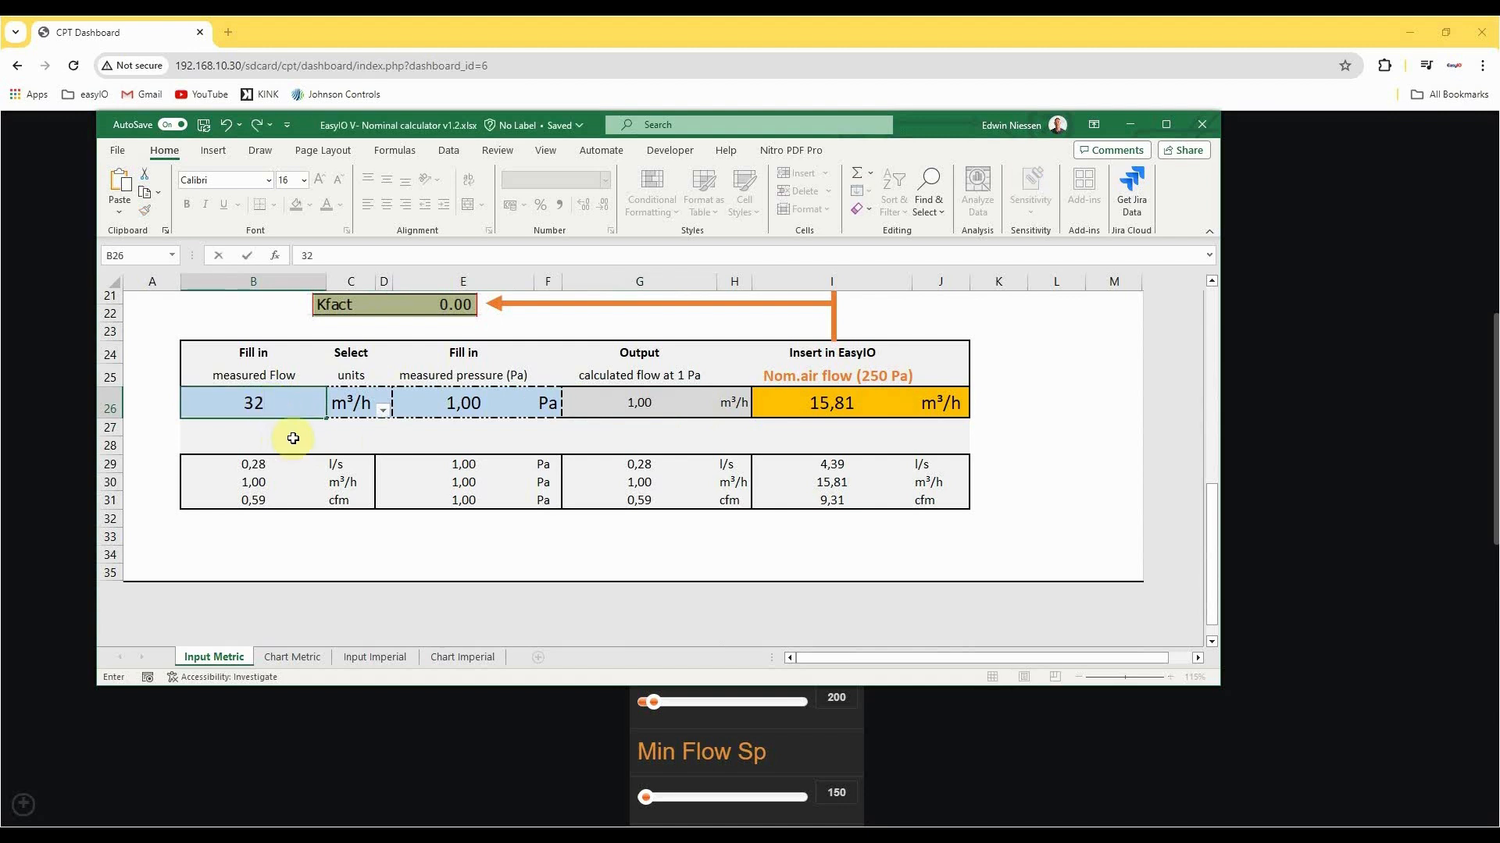
click(293, 443)
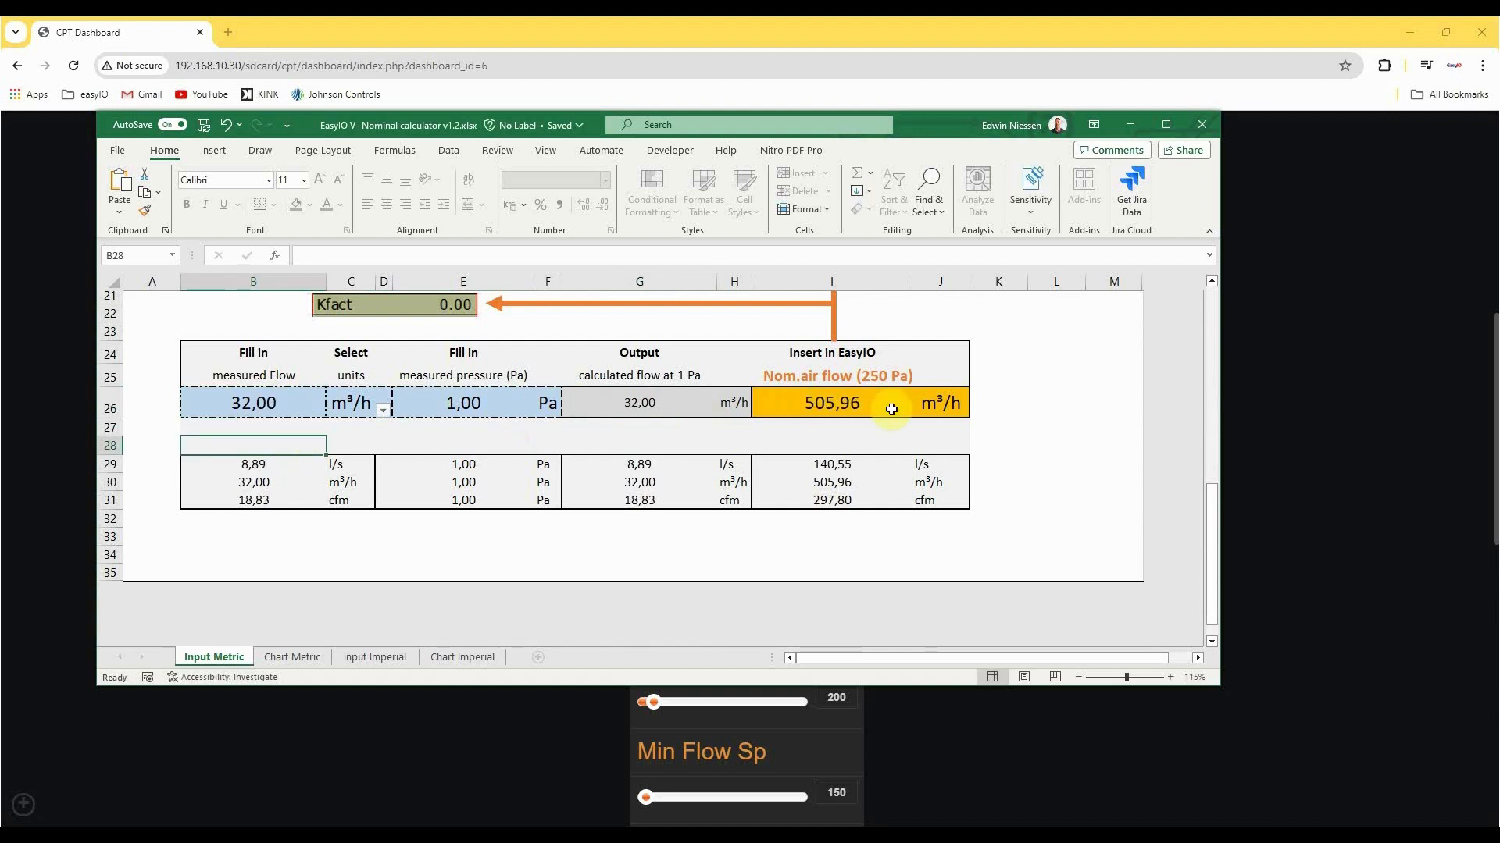
Move the workbook window aside and set Nom.air flow(250Pa) to 505 on the browser dashboard.
drag(926, 122, 897, 613)
double_click(848, 461)
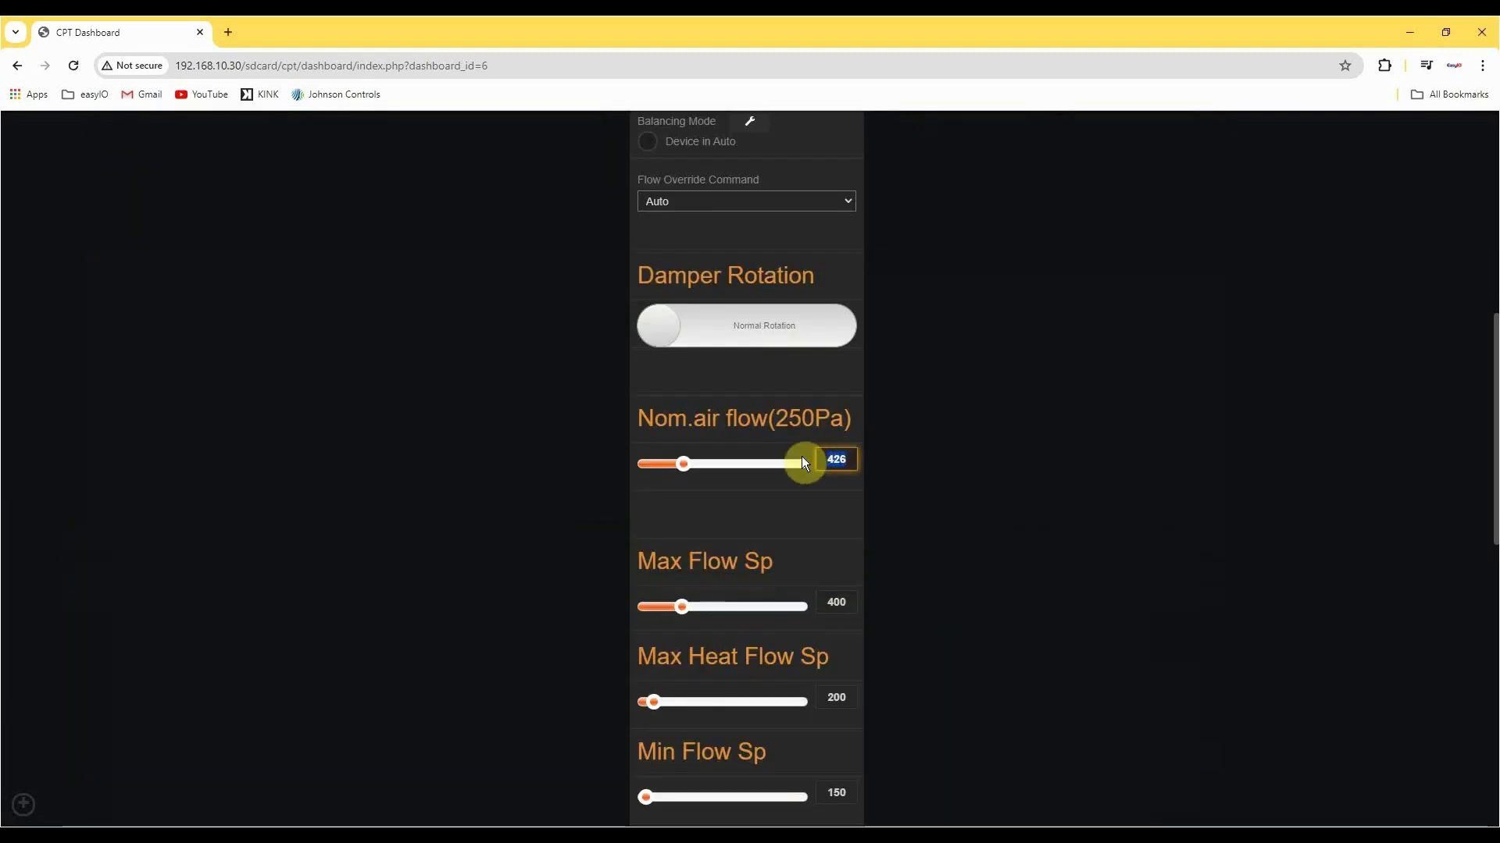
text(505)
click(1100, 462)
Bring the calculator workbook back into view and set the measured pressure to 12 Pa and the measured flow to 111.
click(1043, 836)
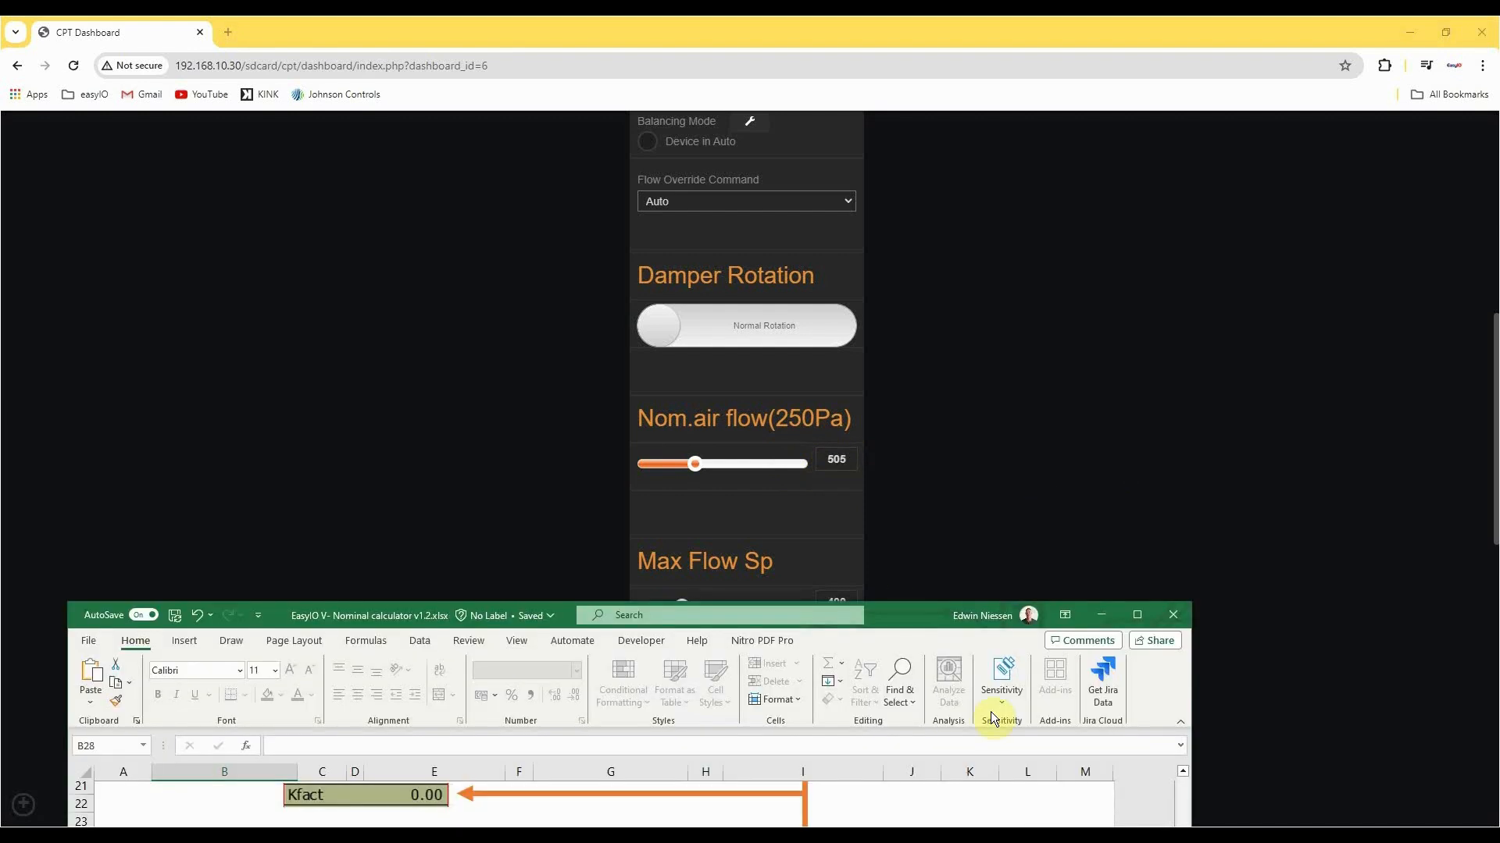
drag(915, 607, 998, 107)
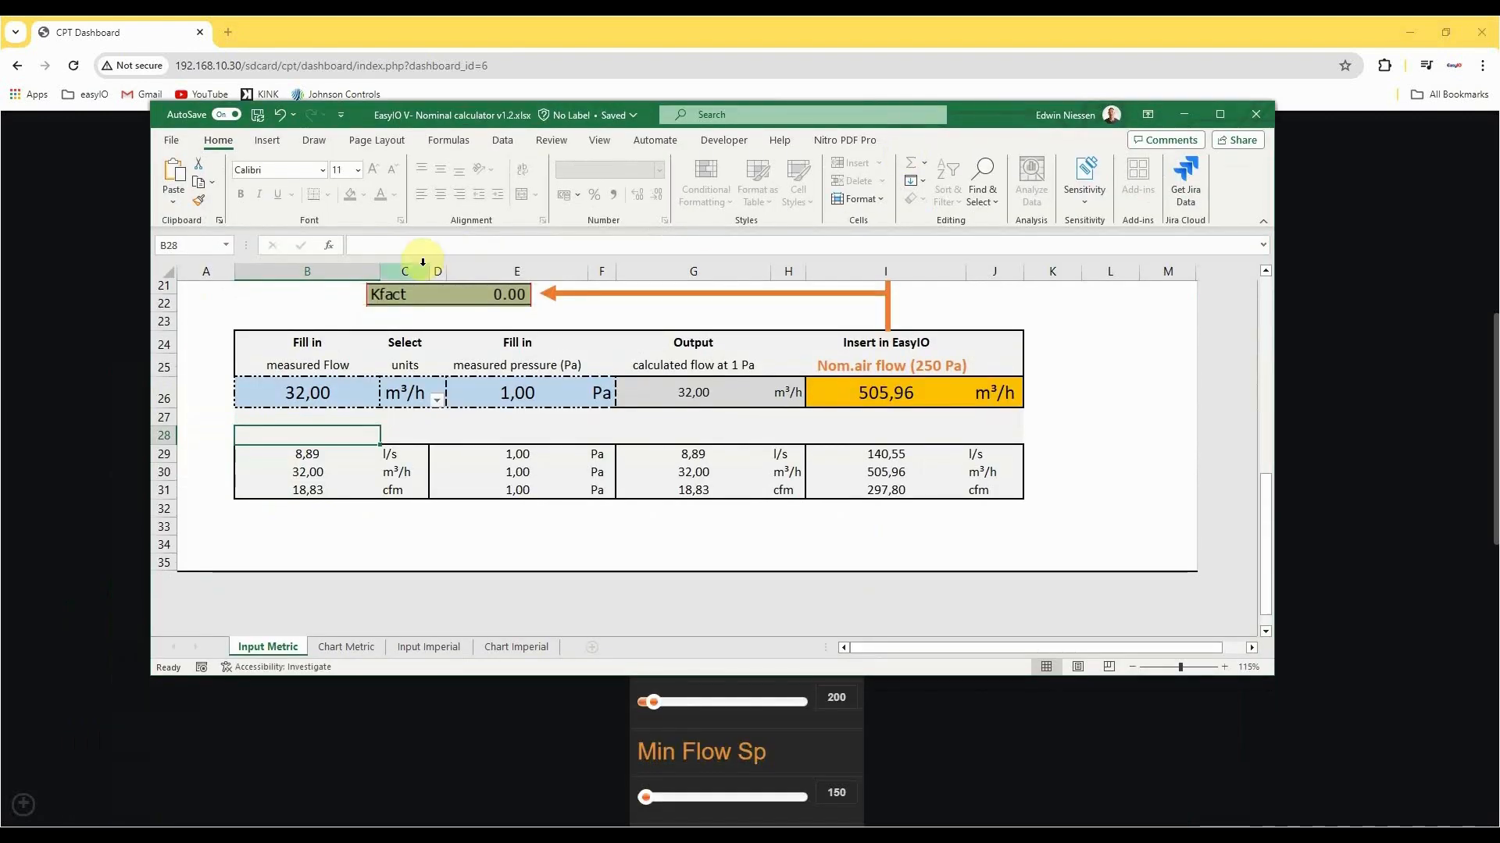
click(332, 389)
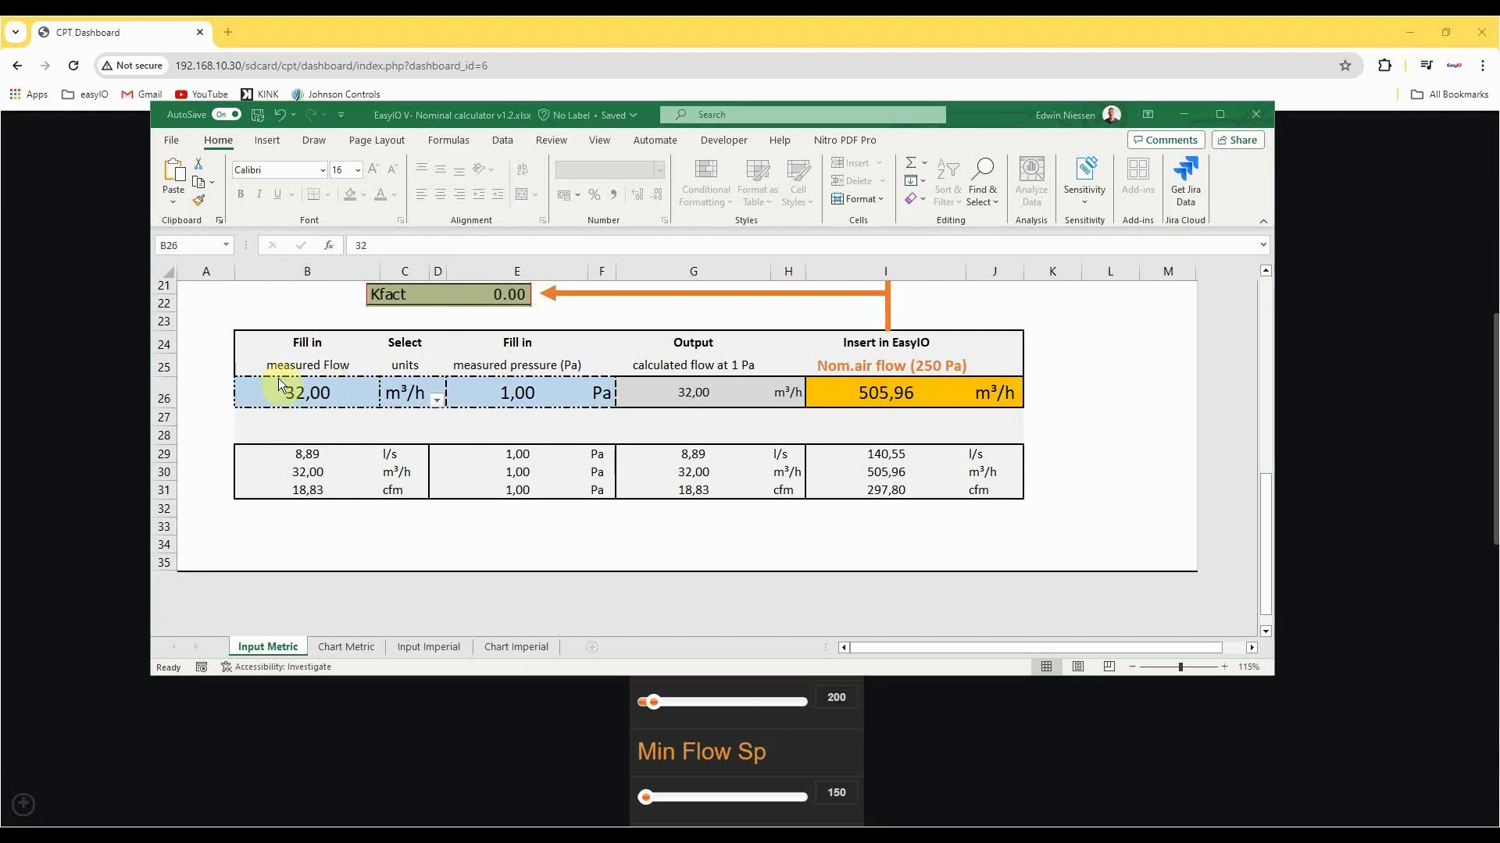
double_click(519, 399)
text(2)
click(503, 432)
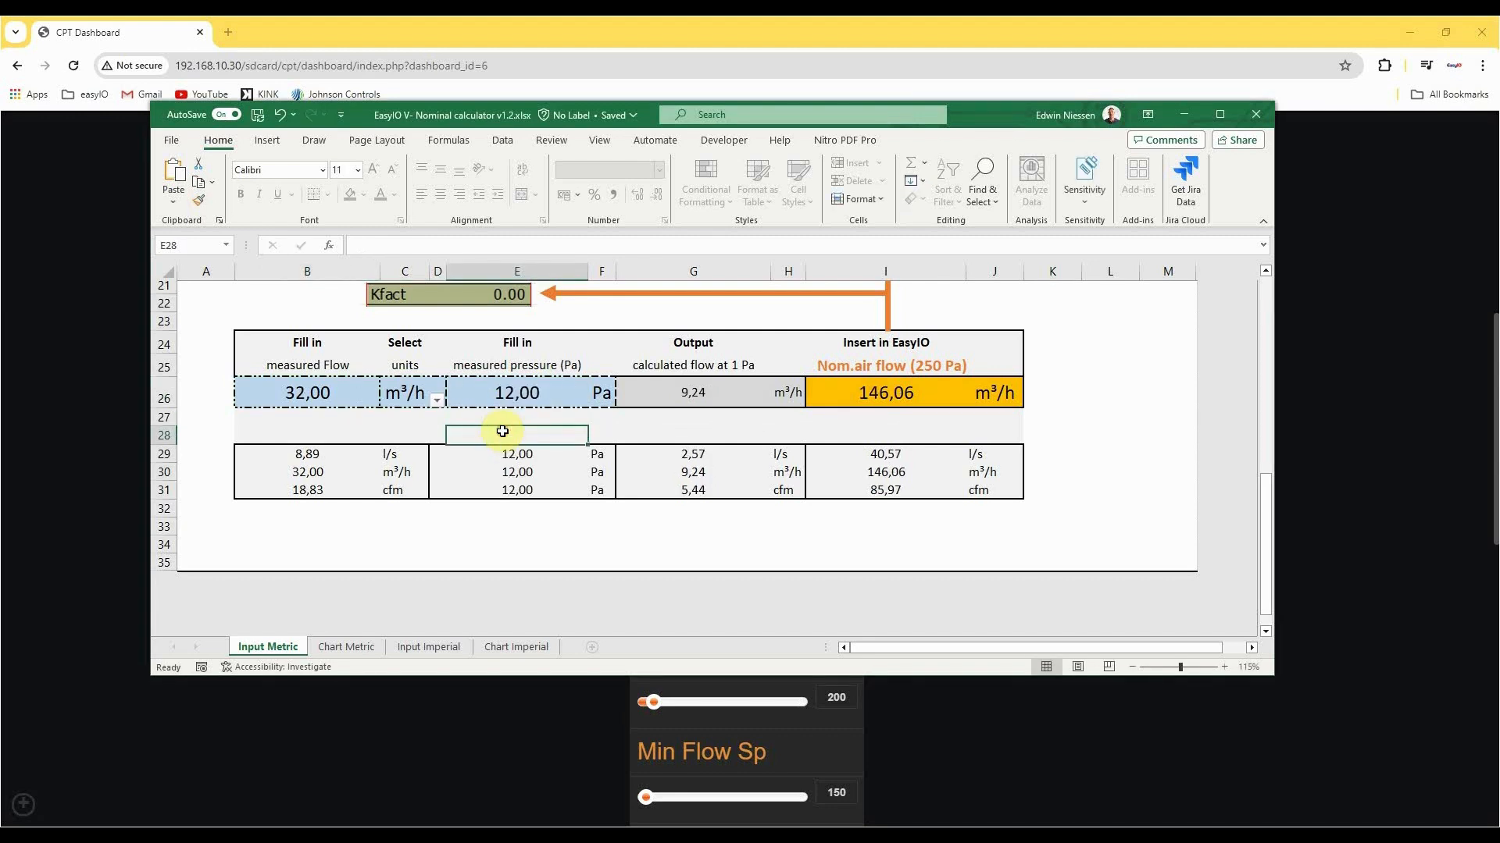
click(308, 393)
text(111)
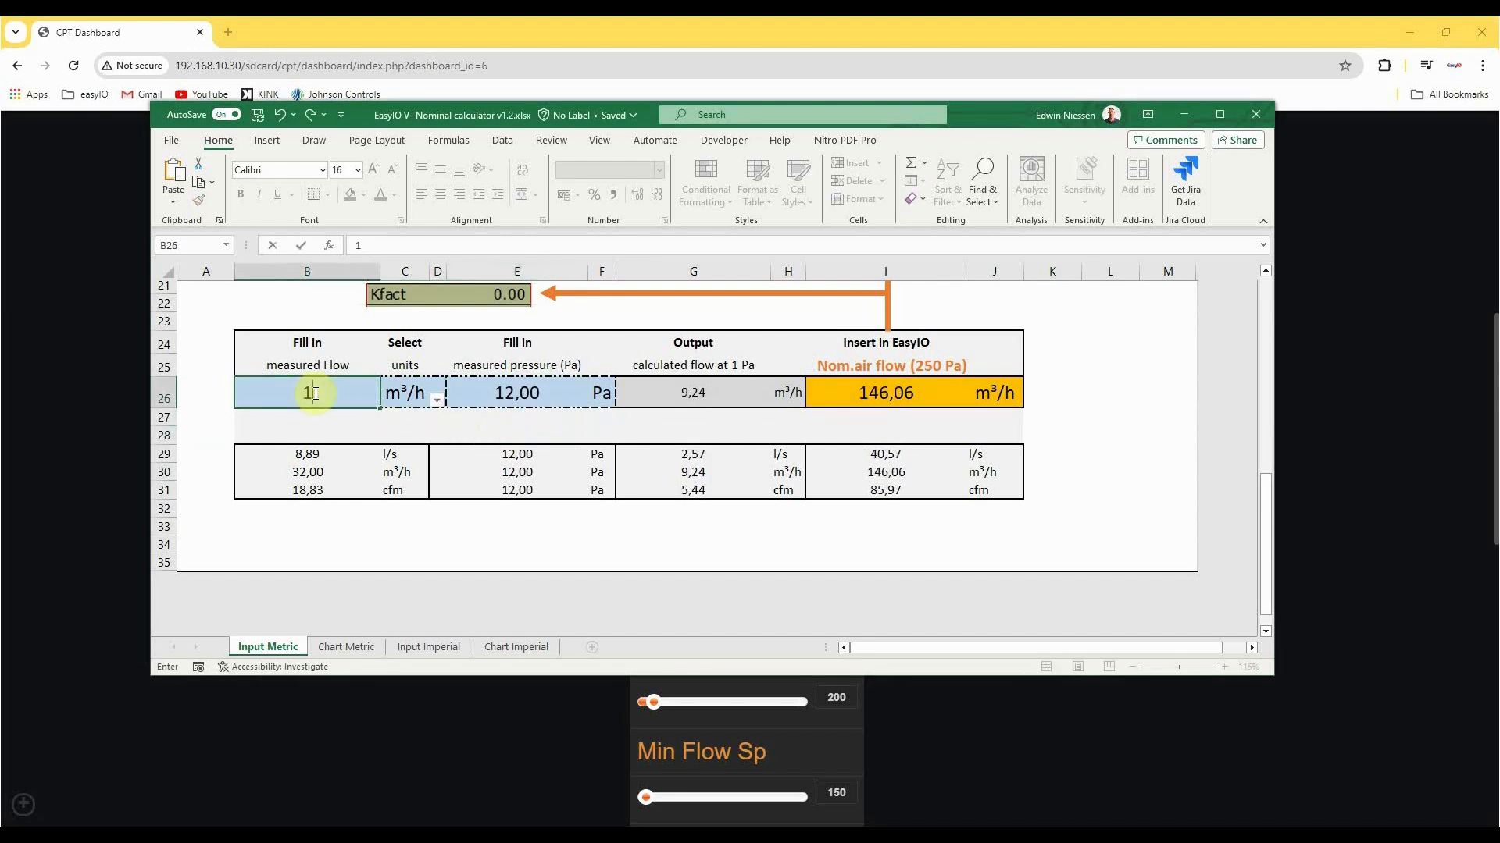
click(309, 426)
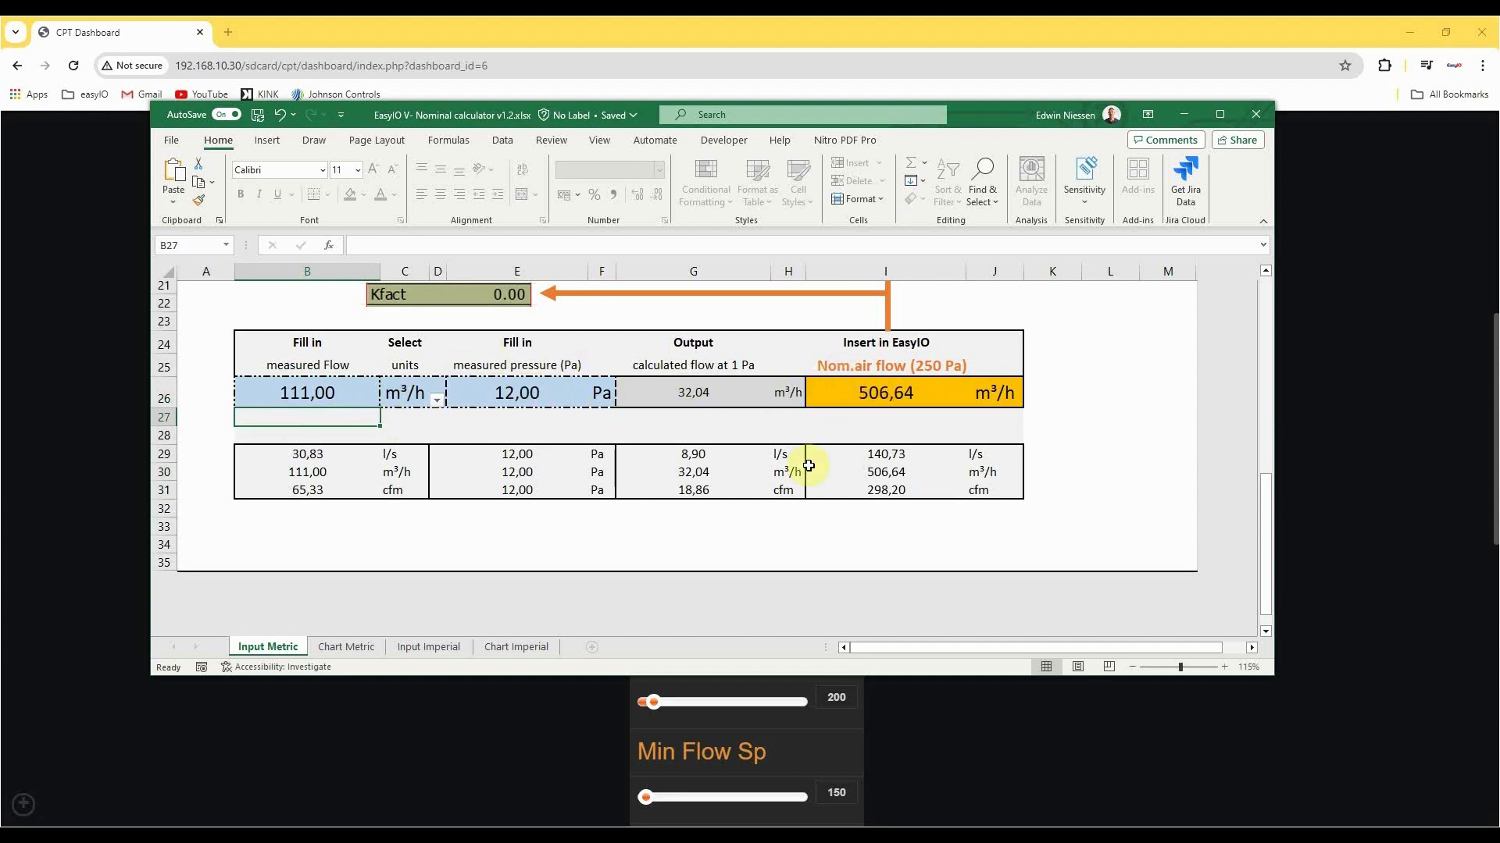
Change the calculator's flow unit to l/s and set the measured pressure to 1 Pa.
click(330, 405)
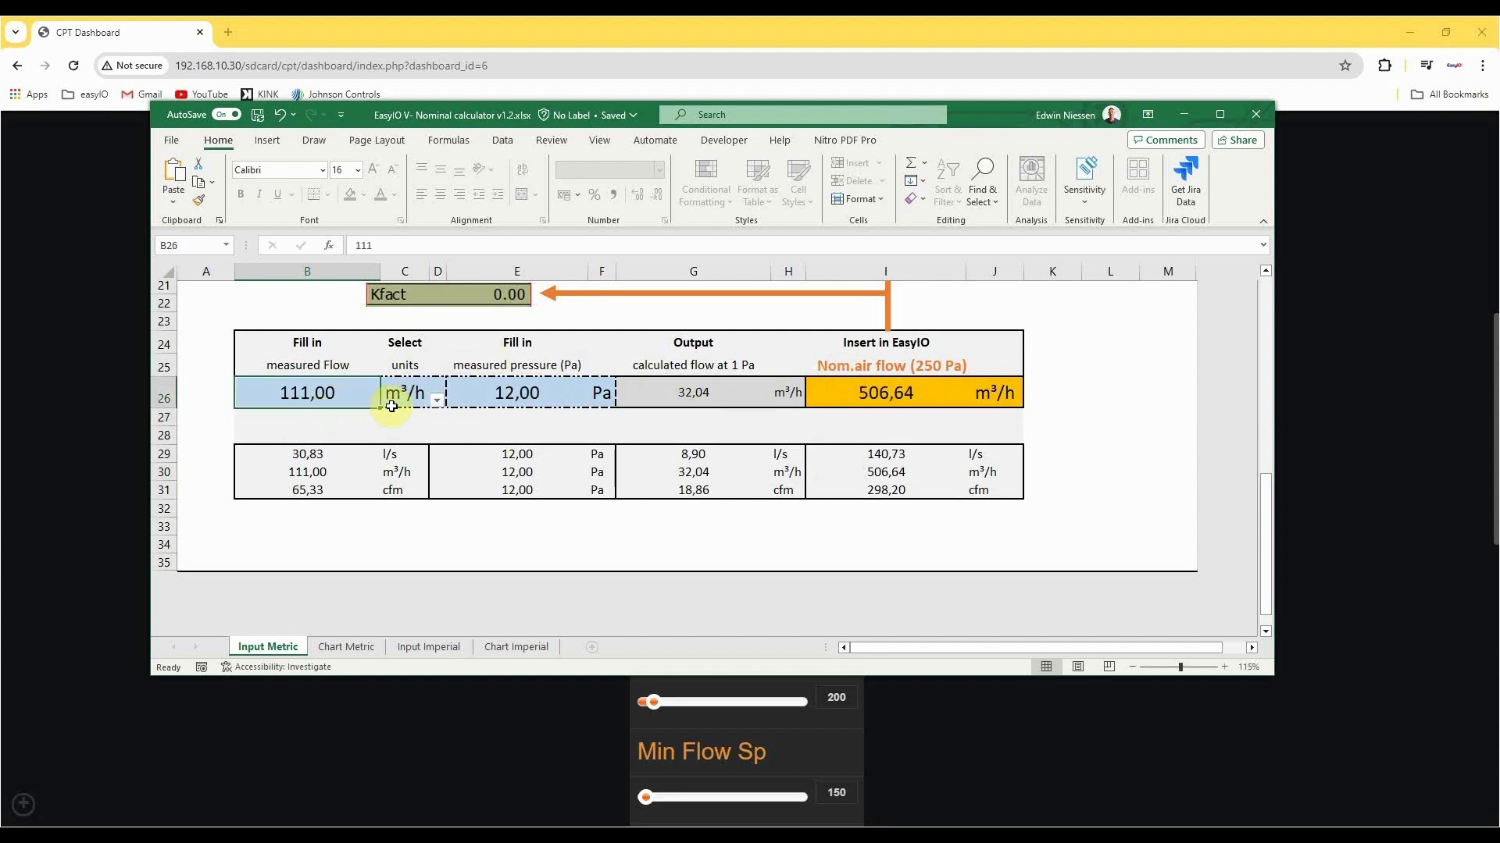
click(416, 400)
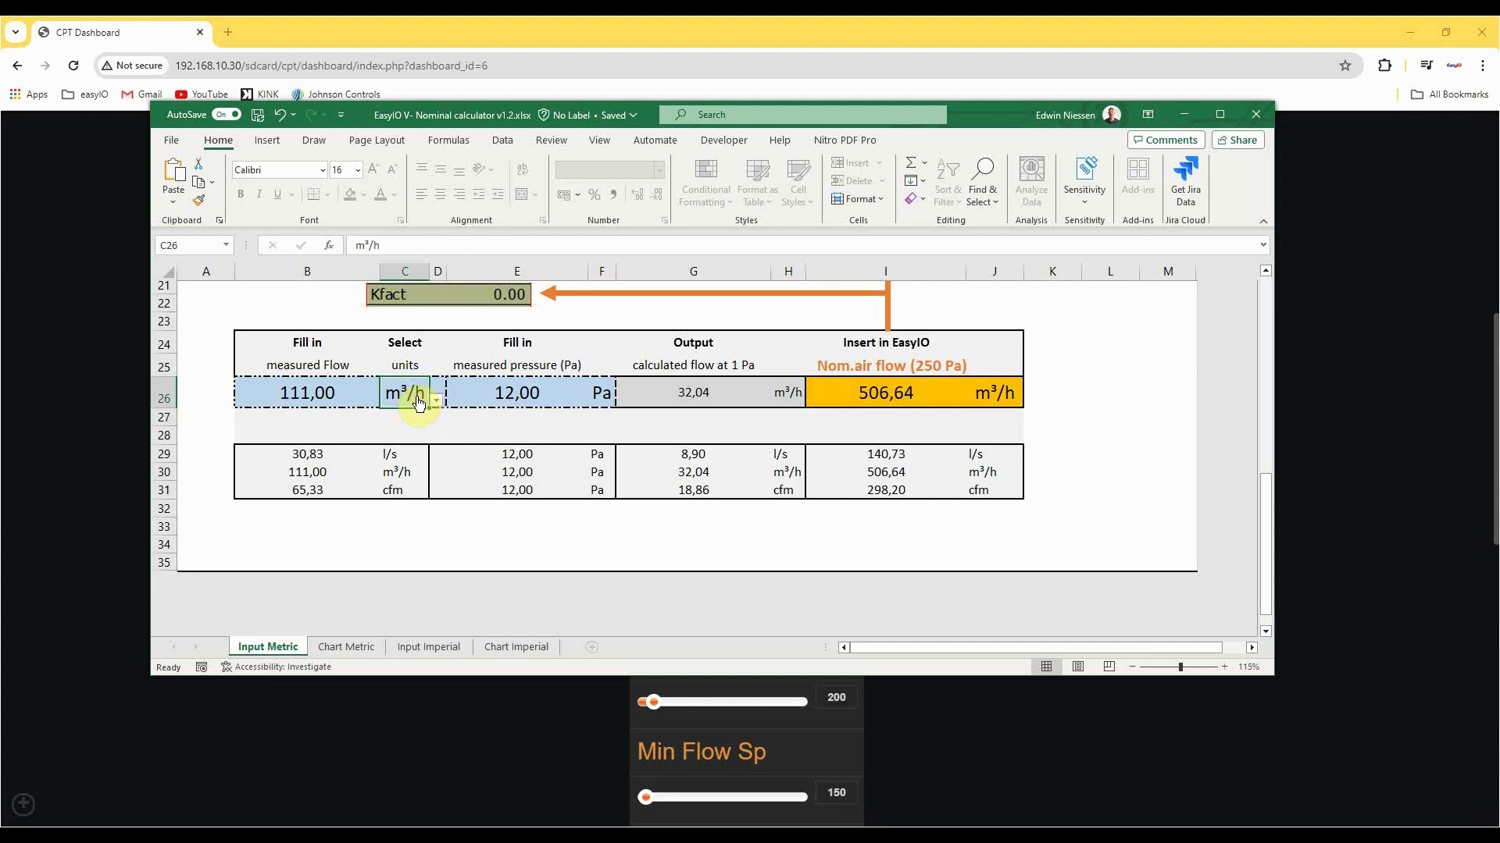
click(435, 400)
click(414, 415)
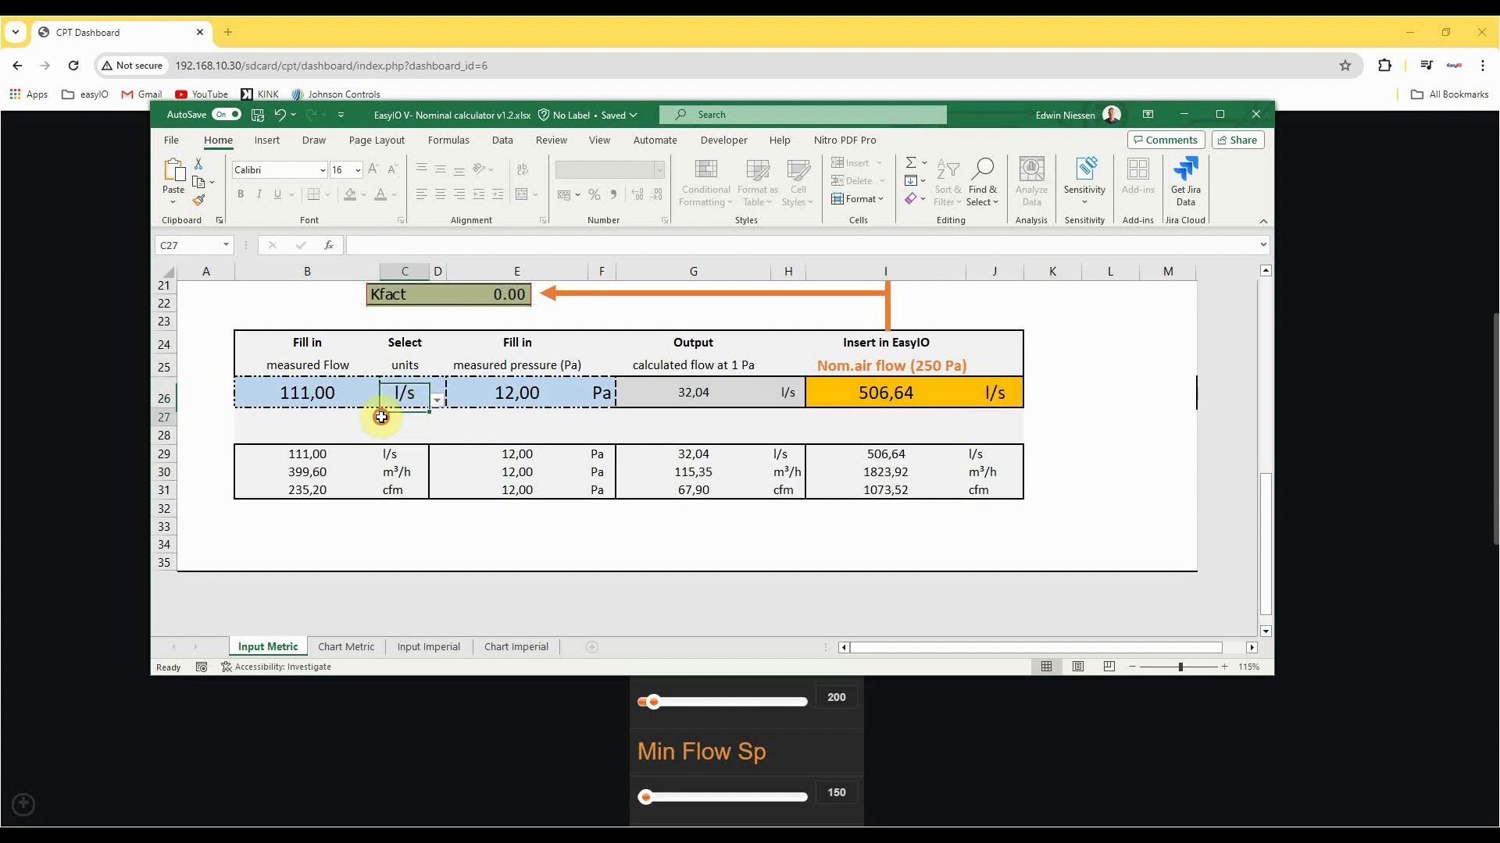
click(299, 384)
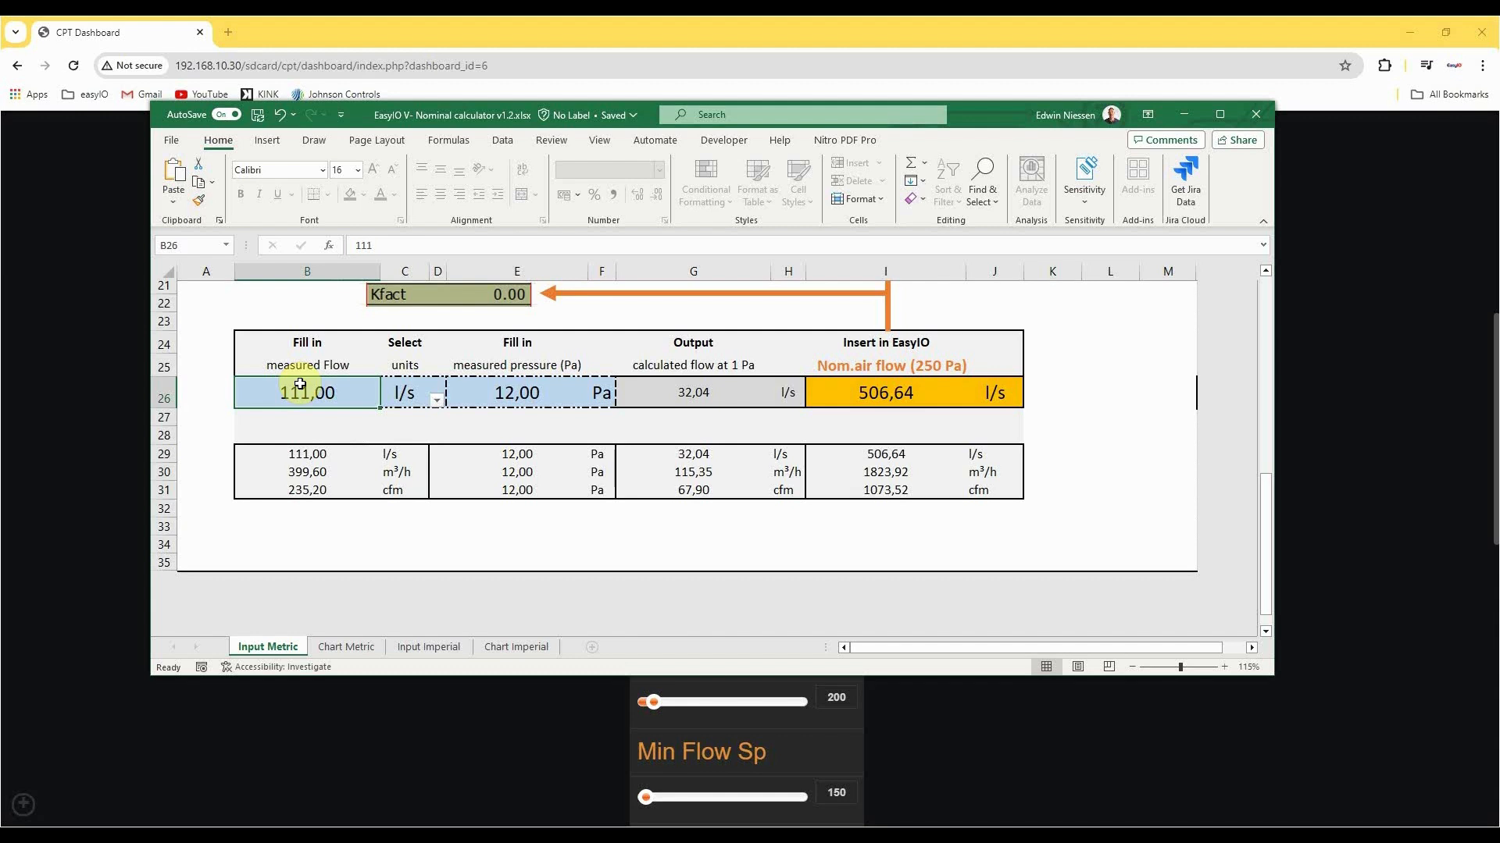
click(548, 387)
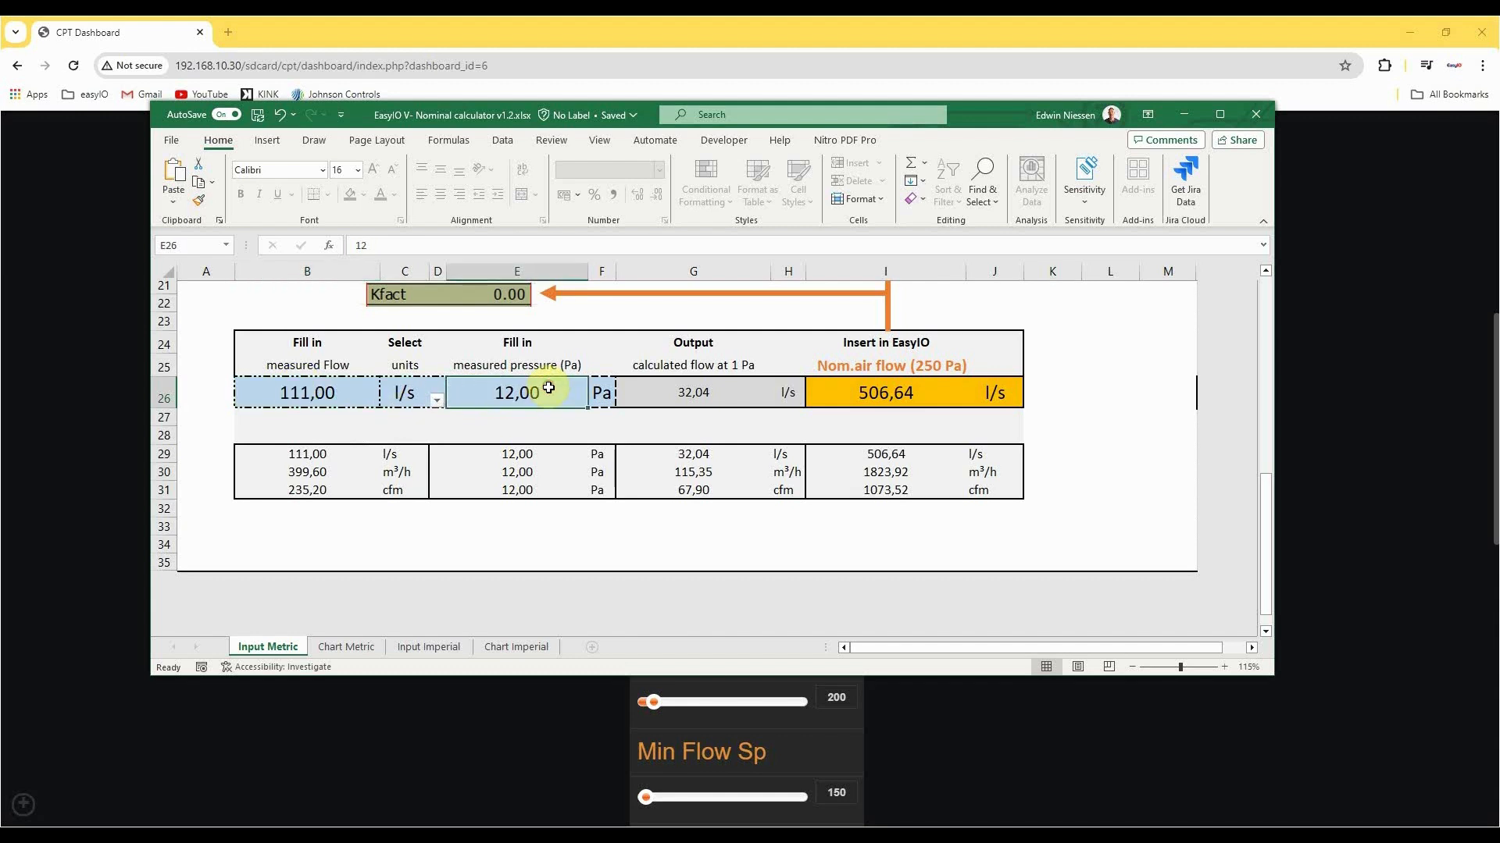
text(1)
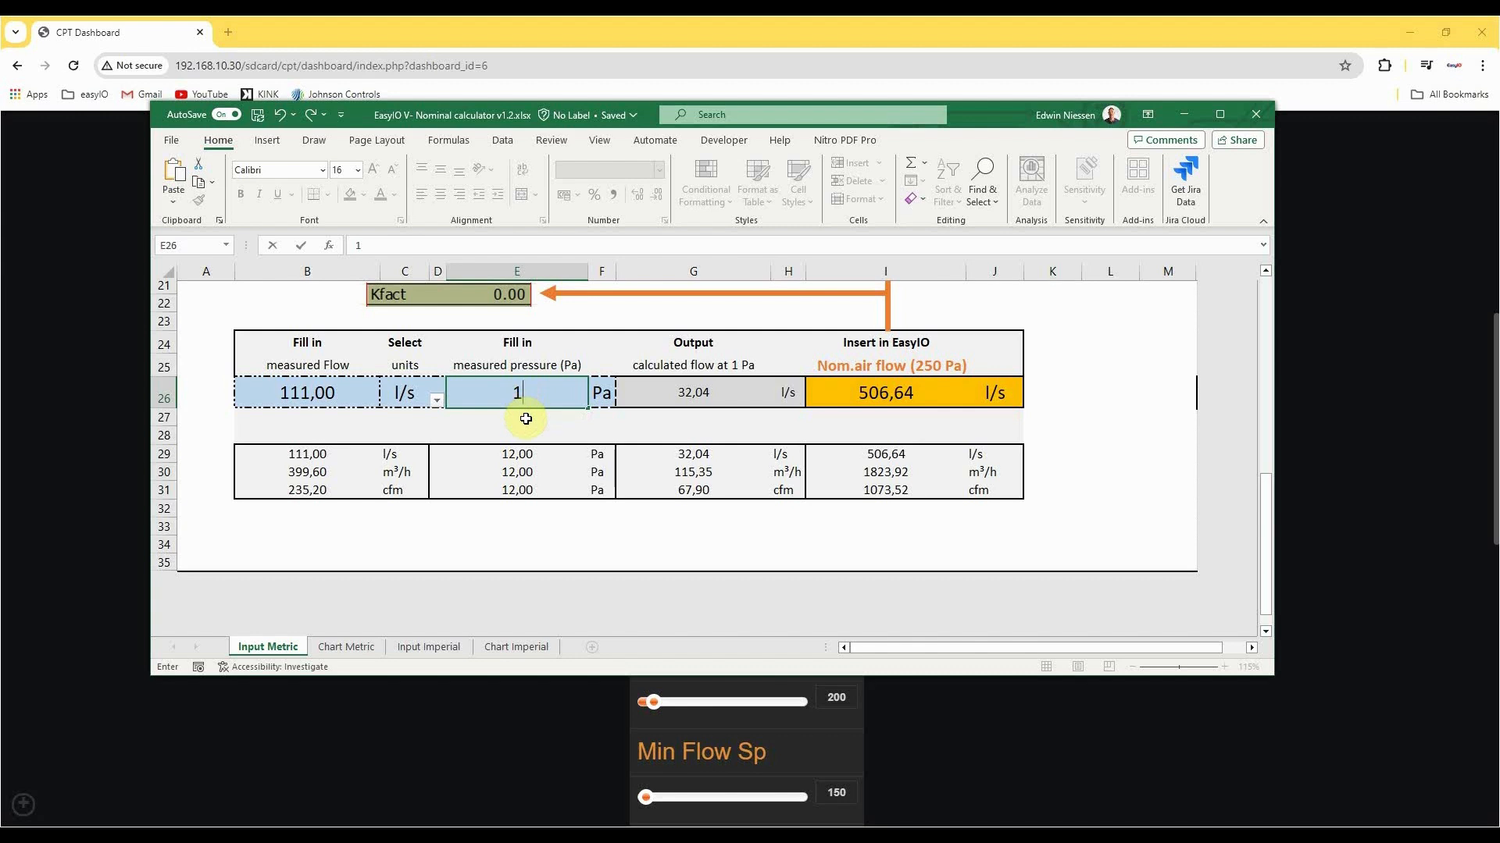
key(Return)
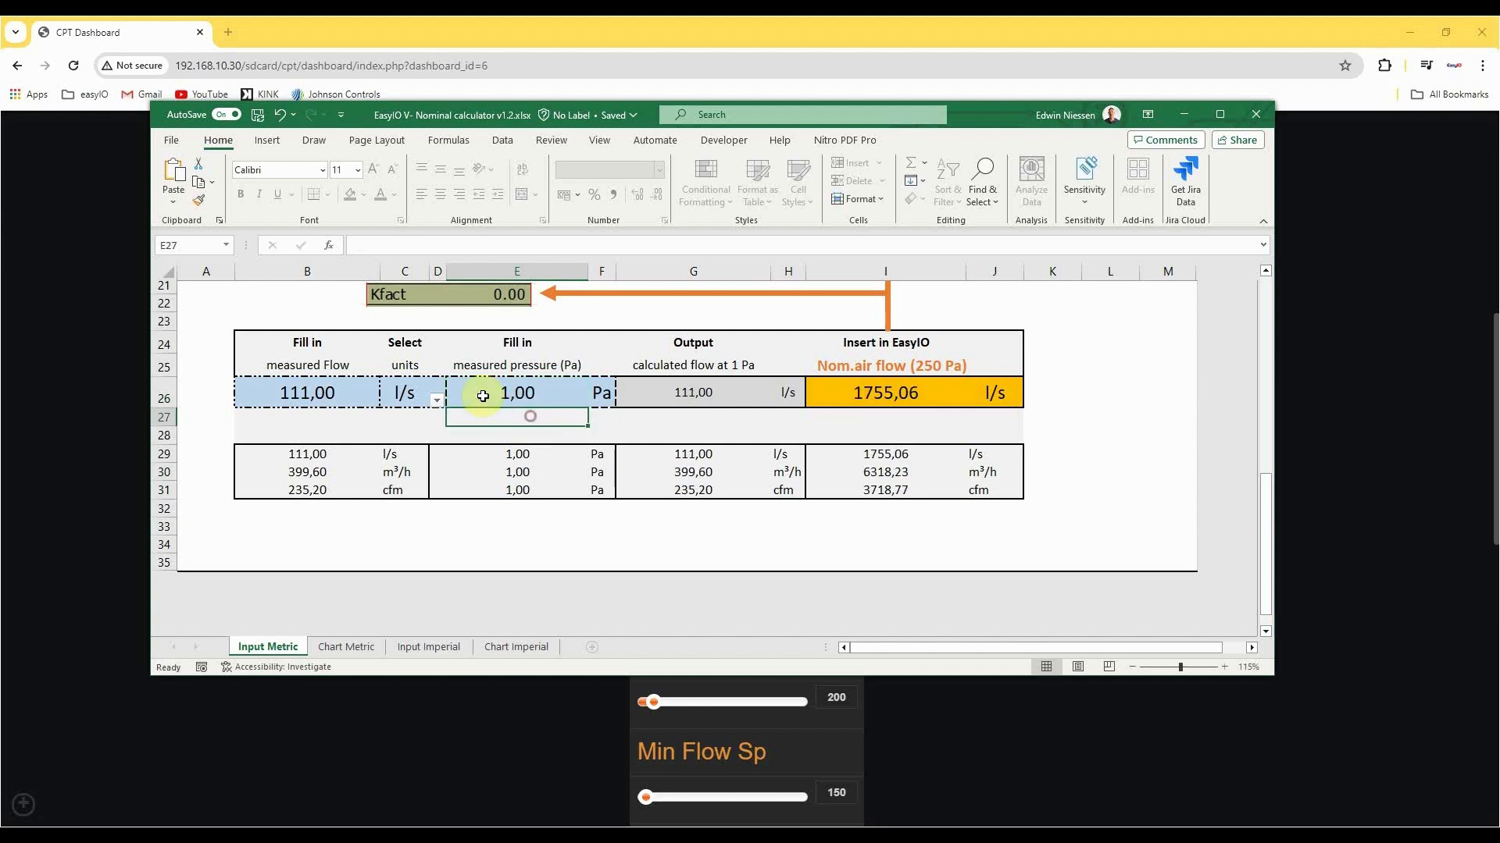
Set the measured flow to 8,9 l/s, using a comma as the decimal separator.
click(308, 393)
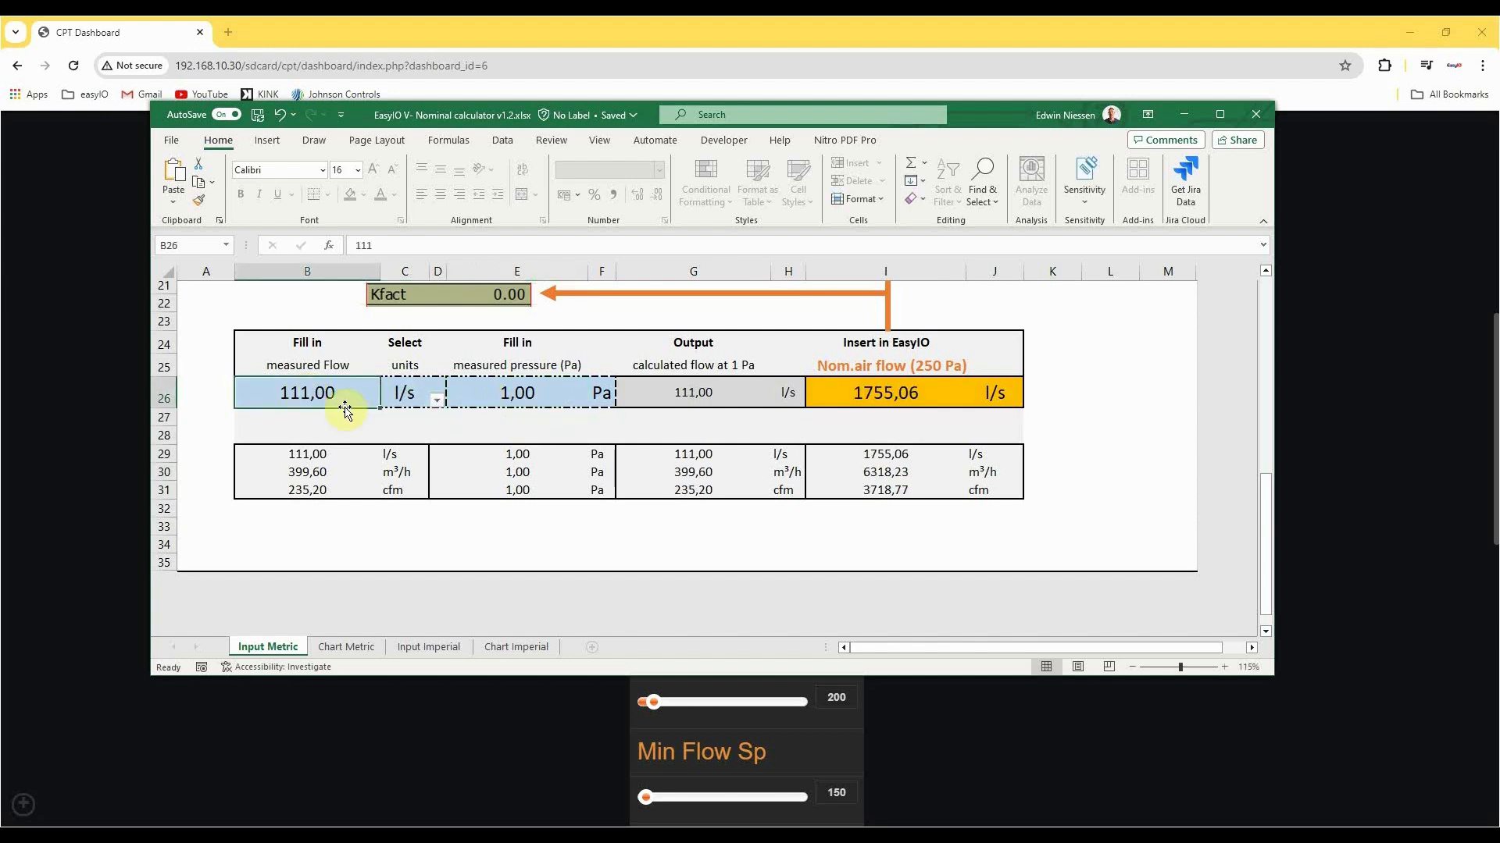
text(8.)
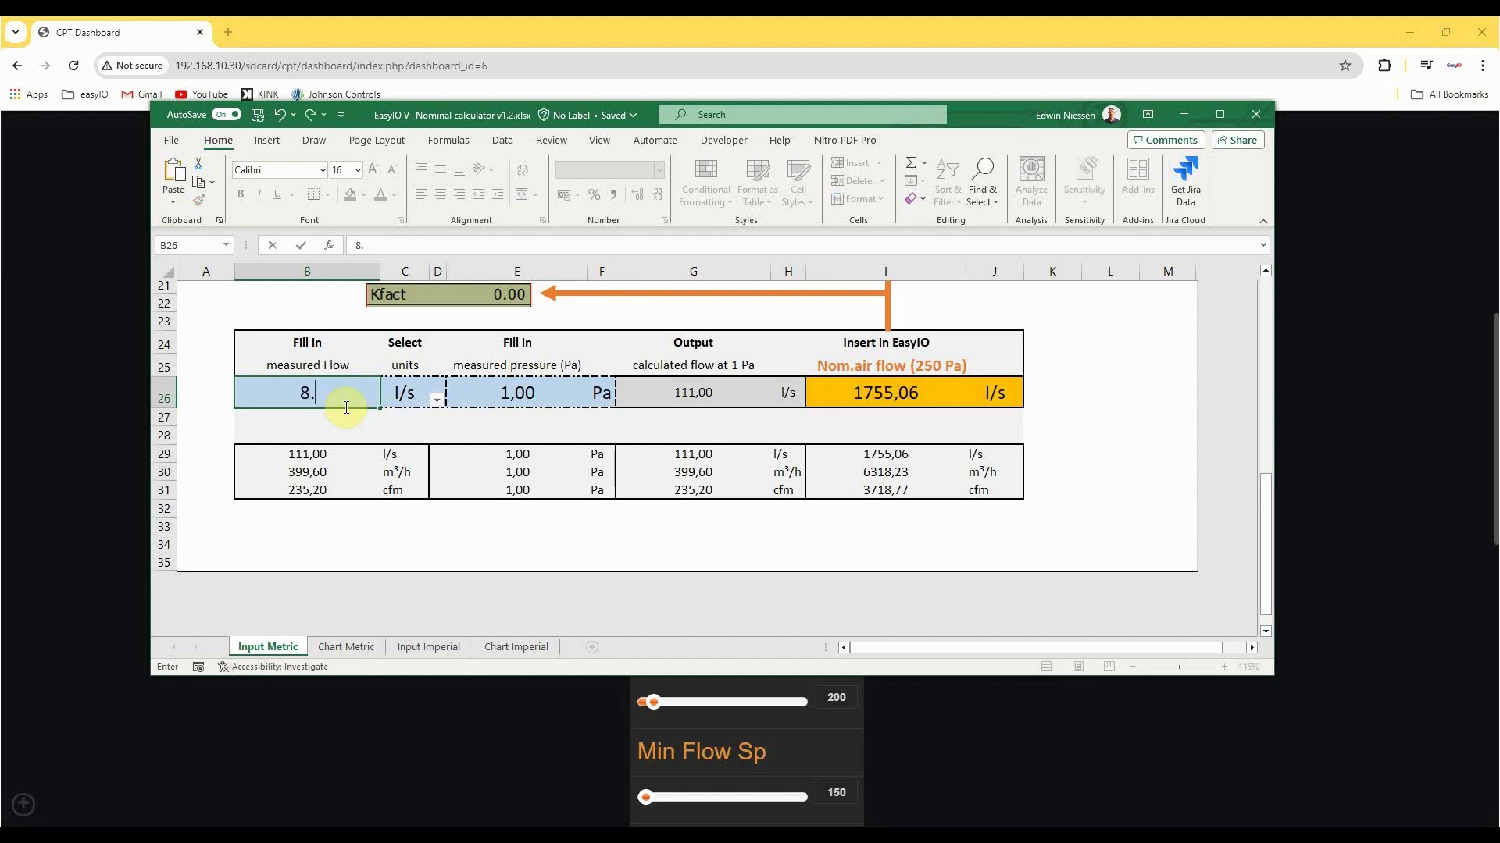
text(9)
click(369, 428)
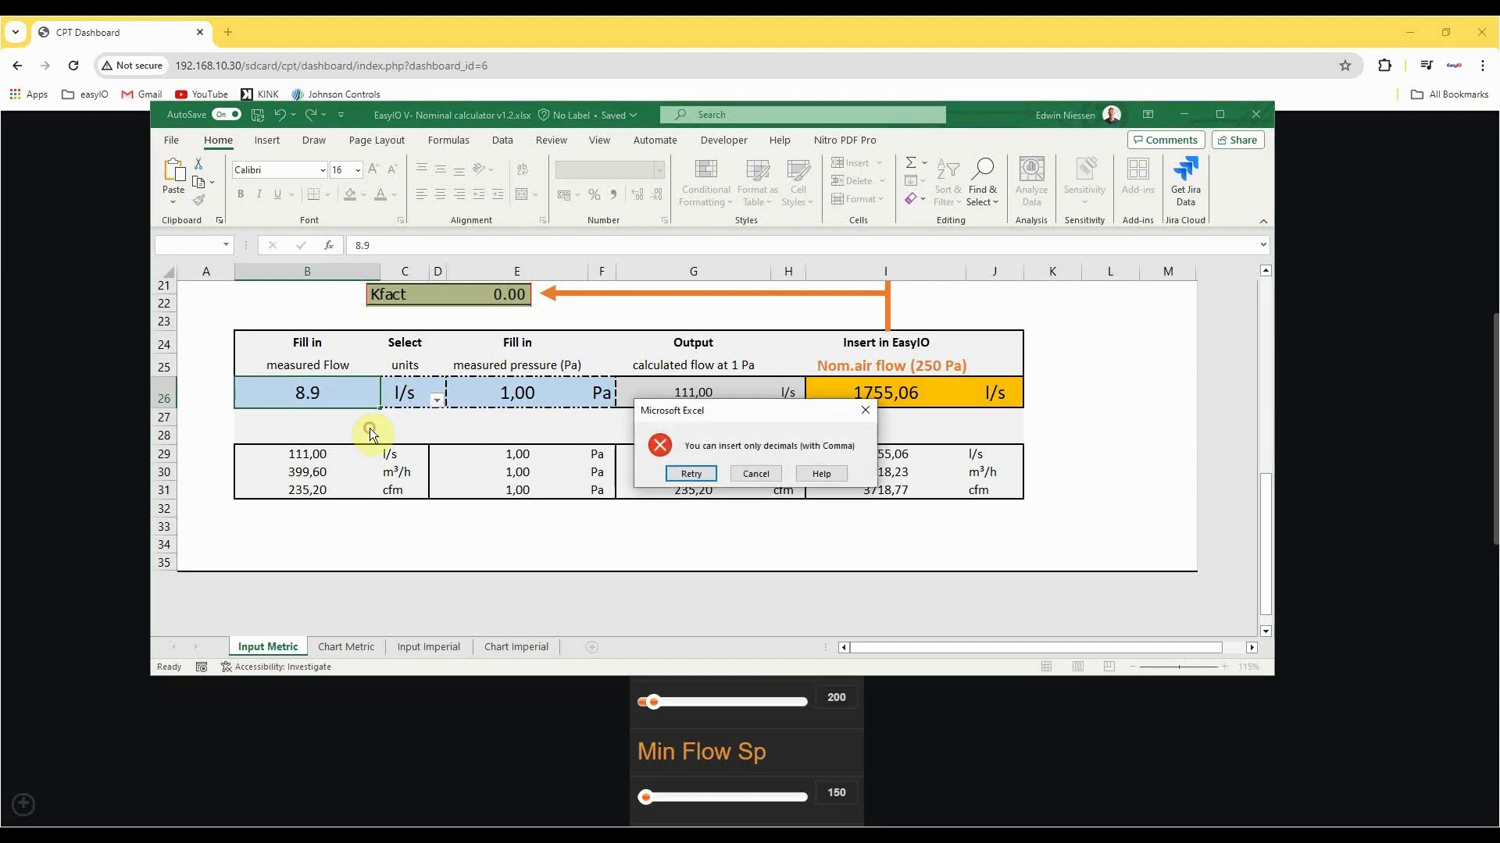
click(690, 474)
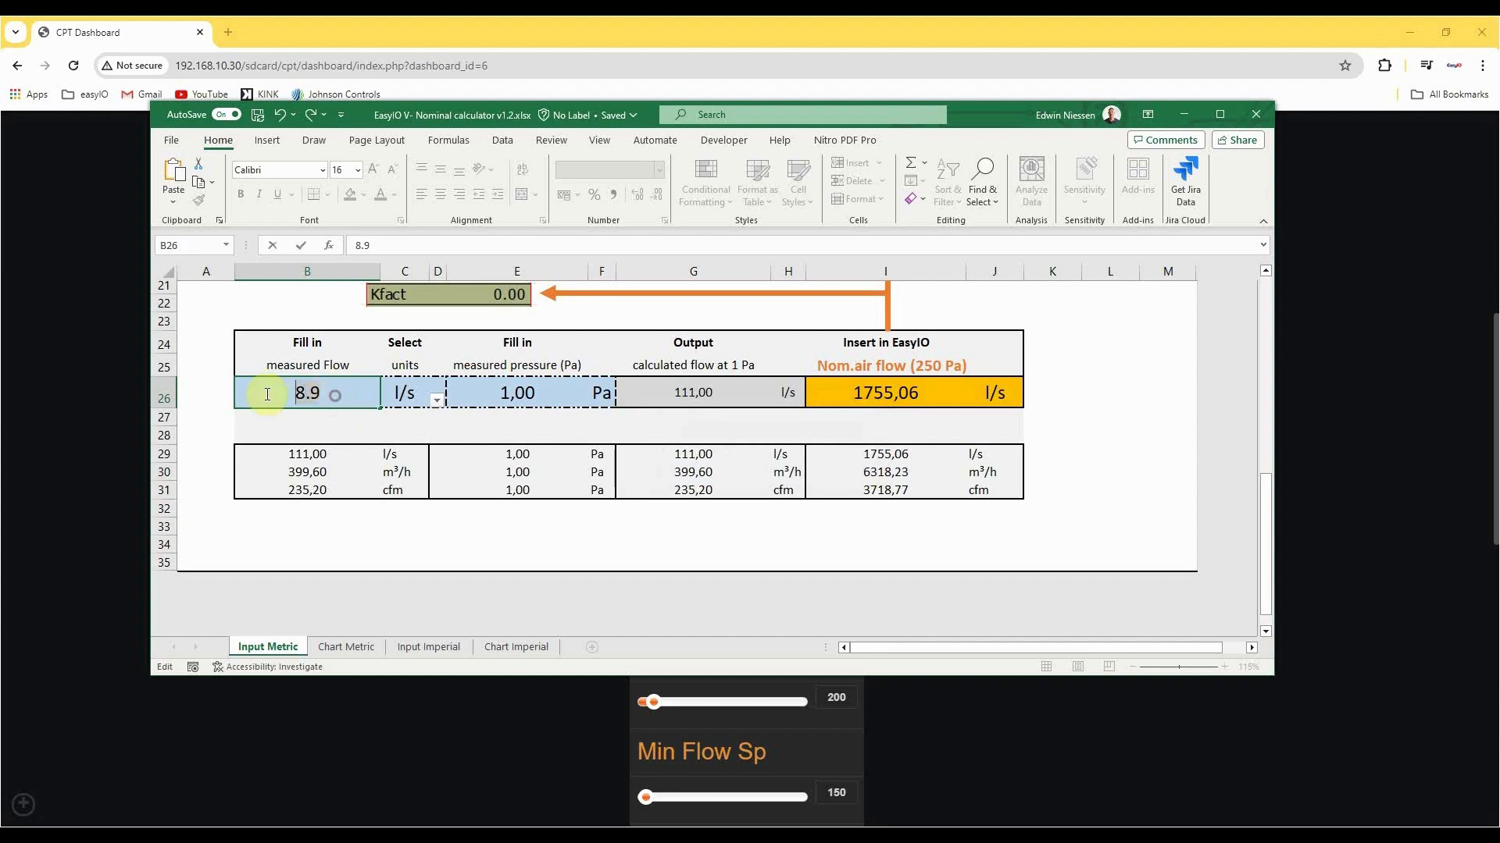
text(8,9)
key(Return)
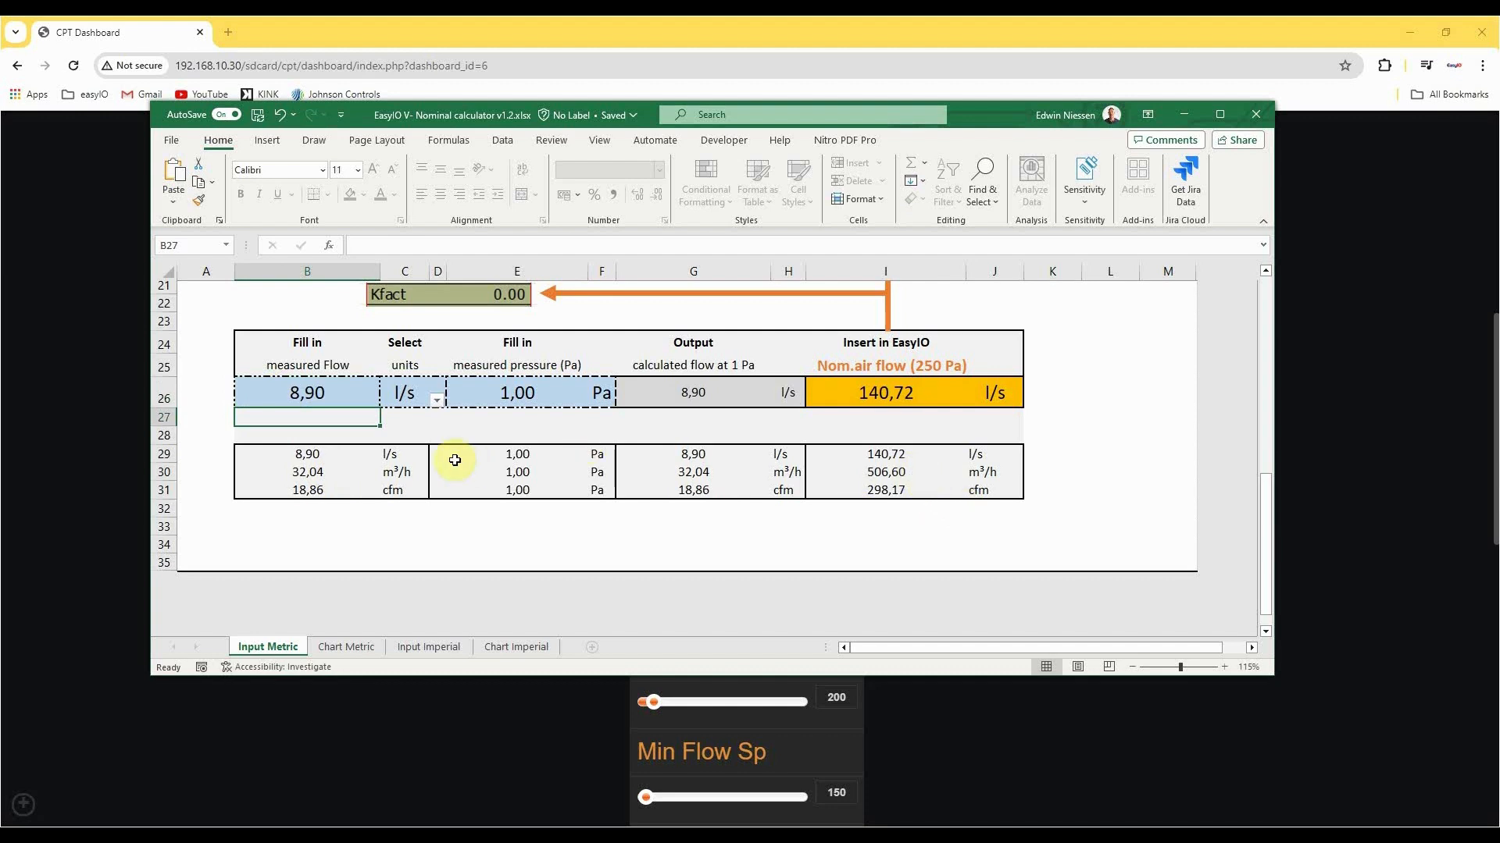
click(893, 455)
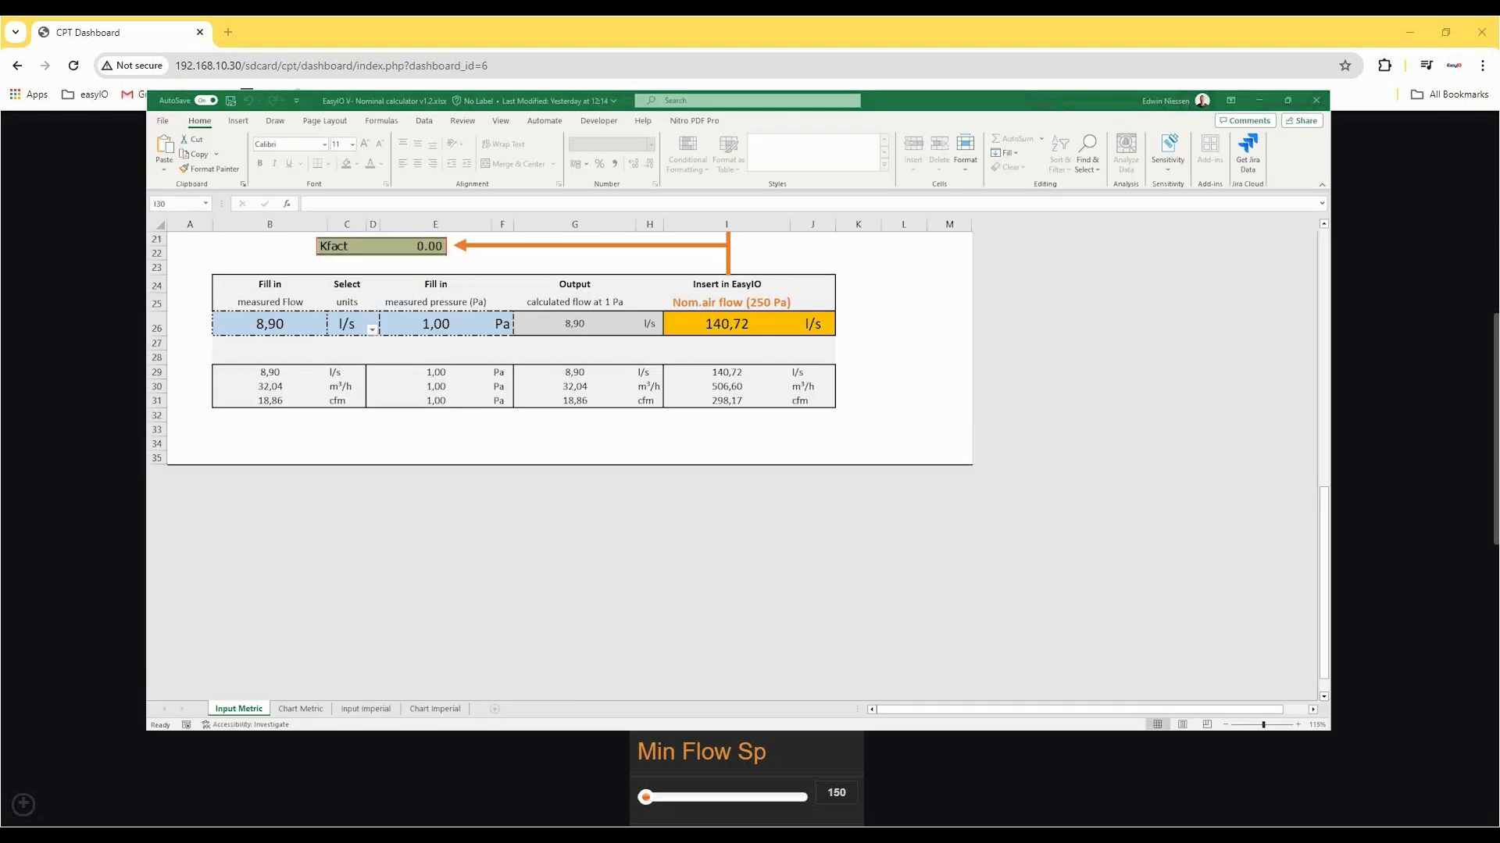
Open the Chart Metric sheet and look over its pressure and flow table and flow charts.
click(307, 711)
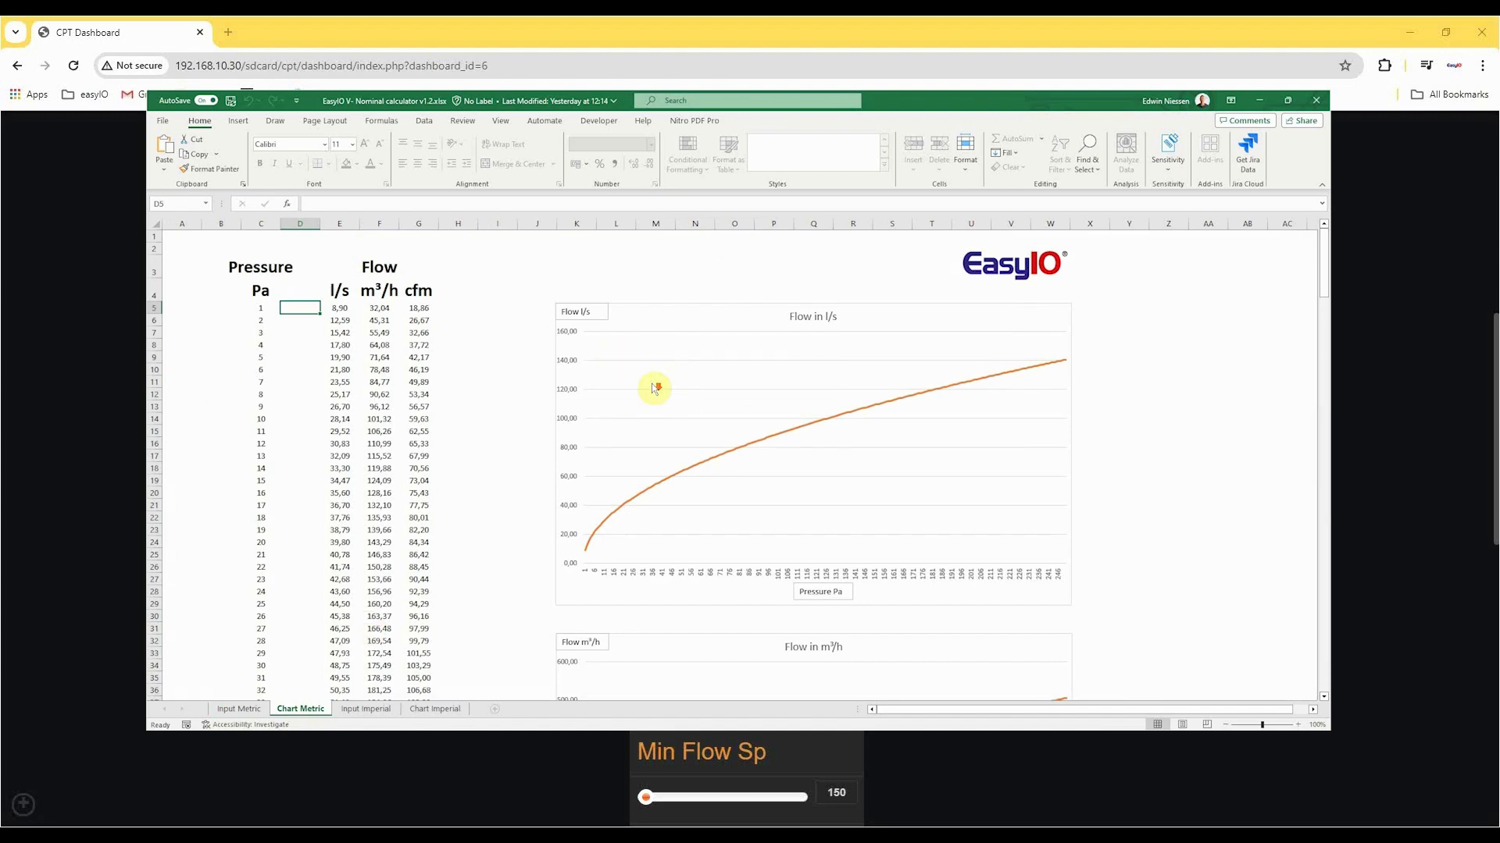
scroll(654, 391, down, 4)
scroll(650, 419, down, 13)
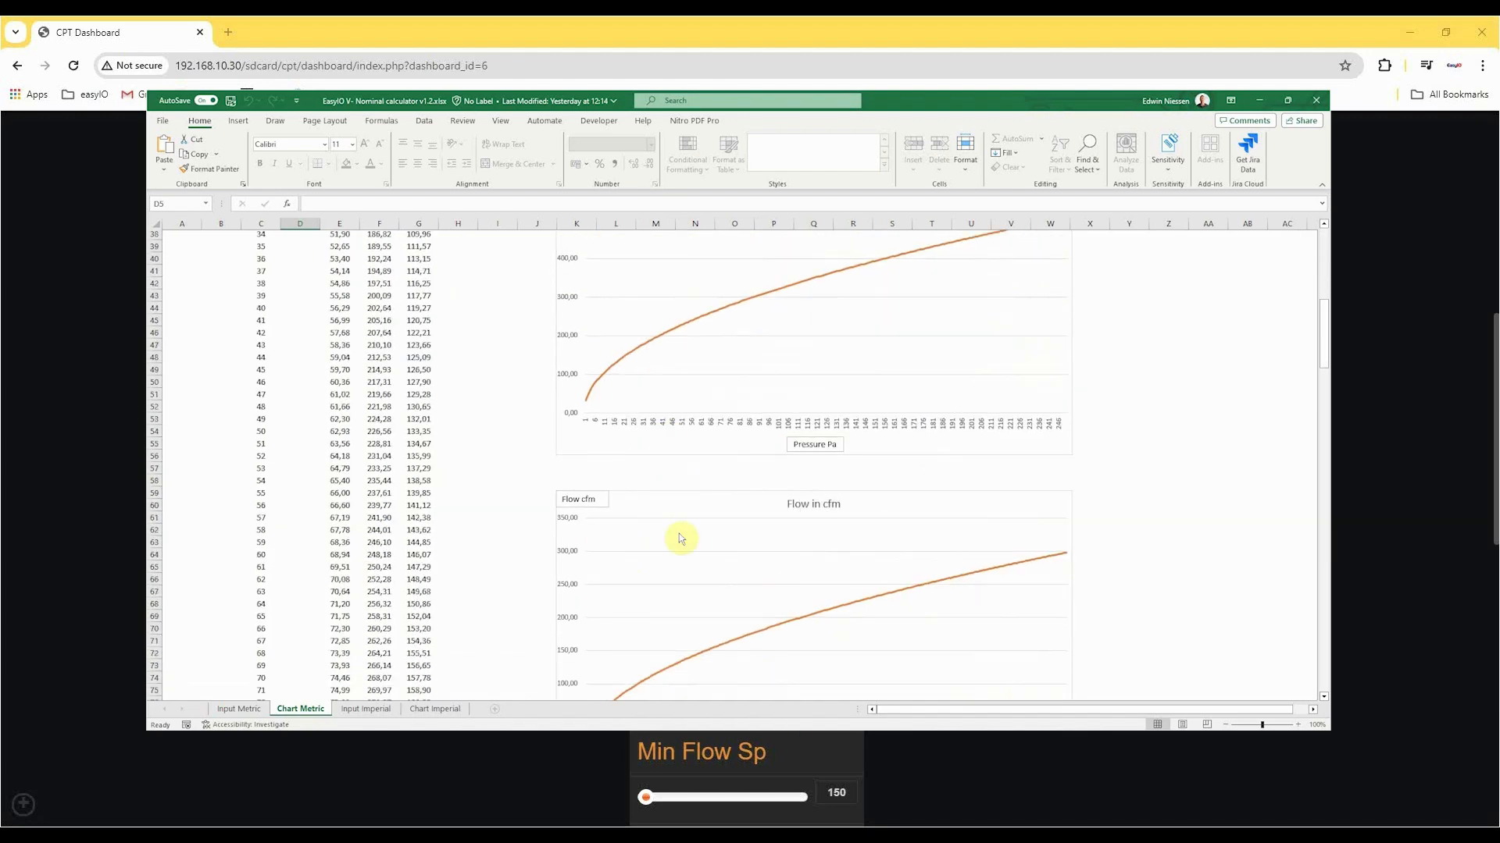
scroll(708, 608, up, 17)
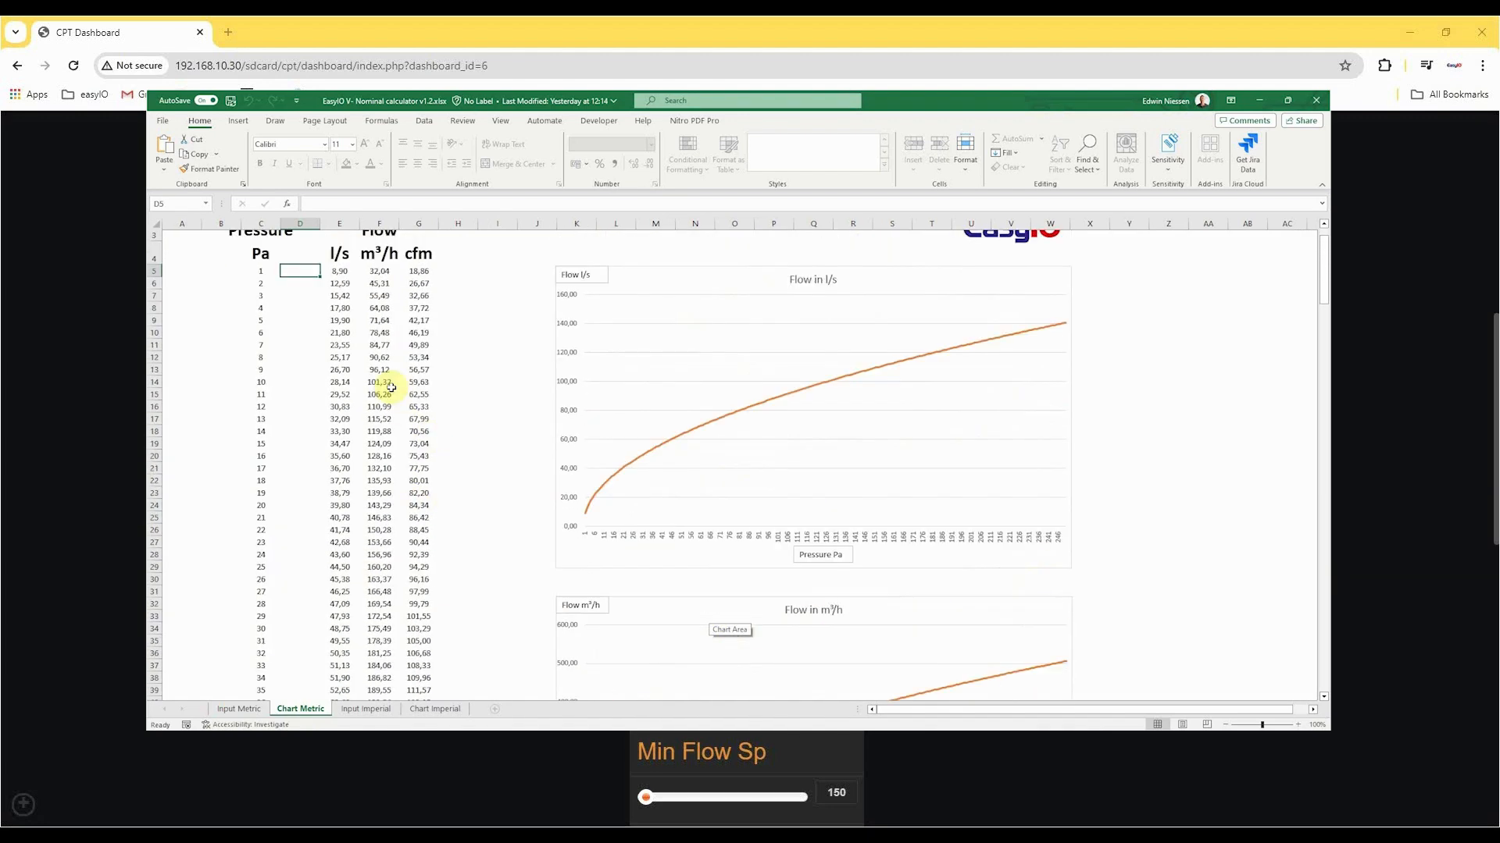
View the Input Imperial sheet and the flow table and charts on the Chart Imperial sheet.
click(364, 708)
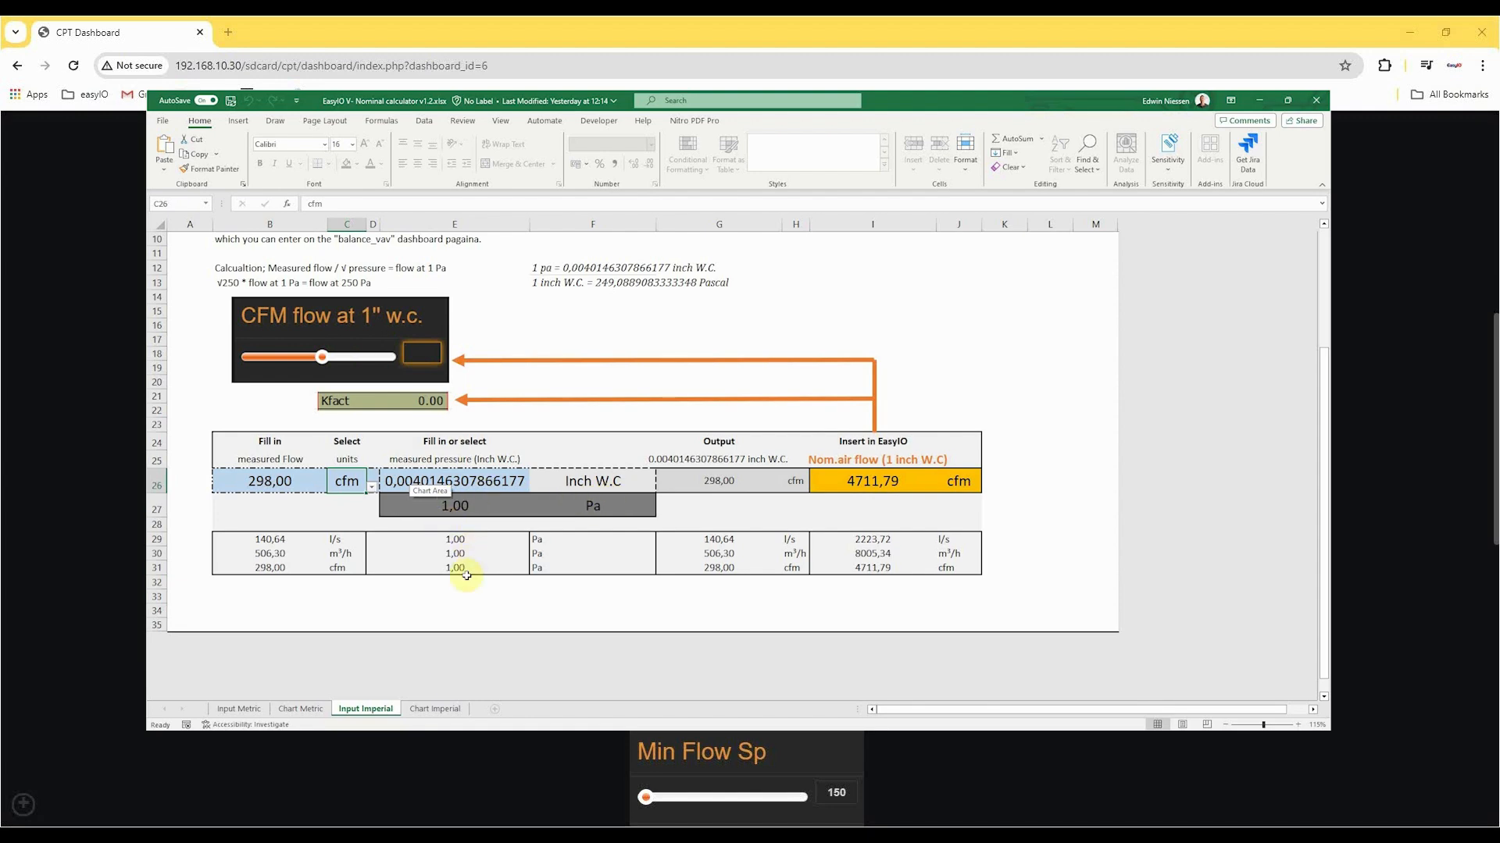
click(431, 709)
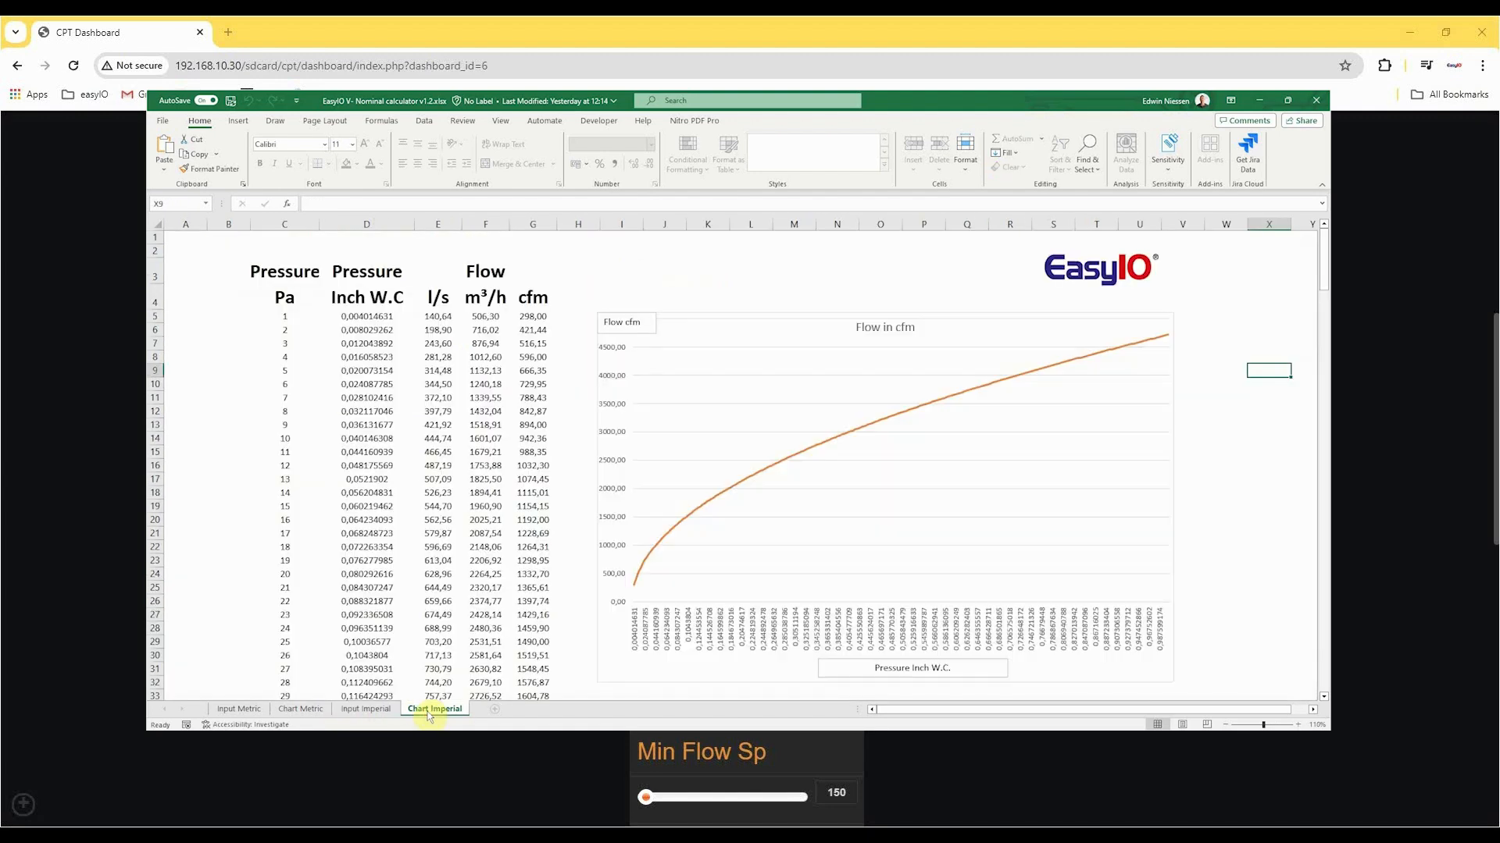
scroll(726, 617, down, 10)
scroll(703, 616, up, 10)
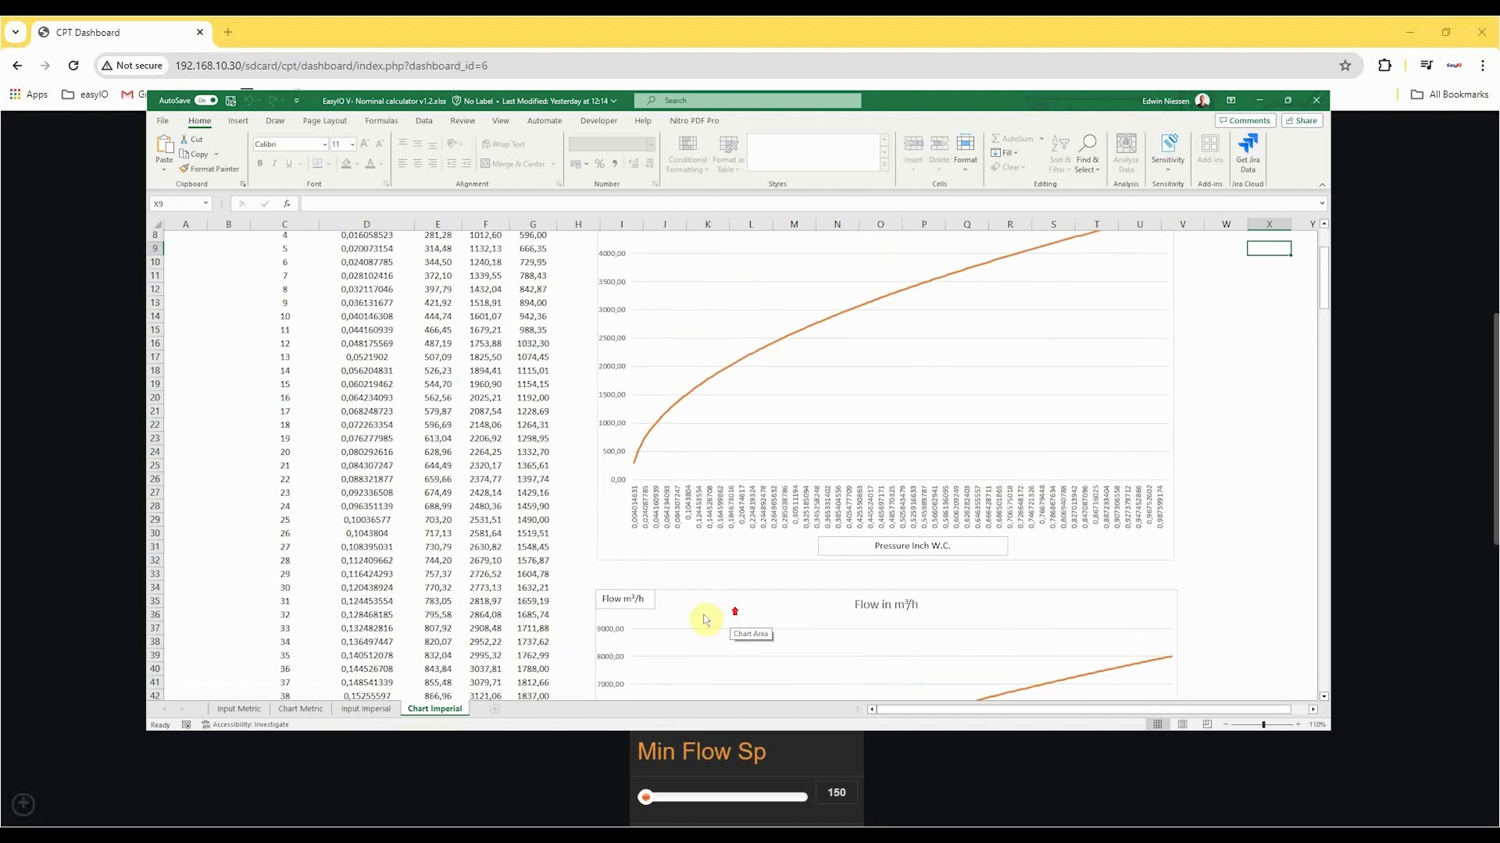
Switch back to the Bal_Mobile_VAV dashboard in the browser and set Max Flow Sp to 300.
click(227, 834)
scroll(981, 536, down, 1)
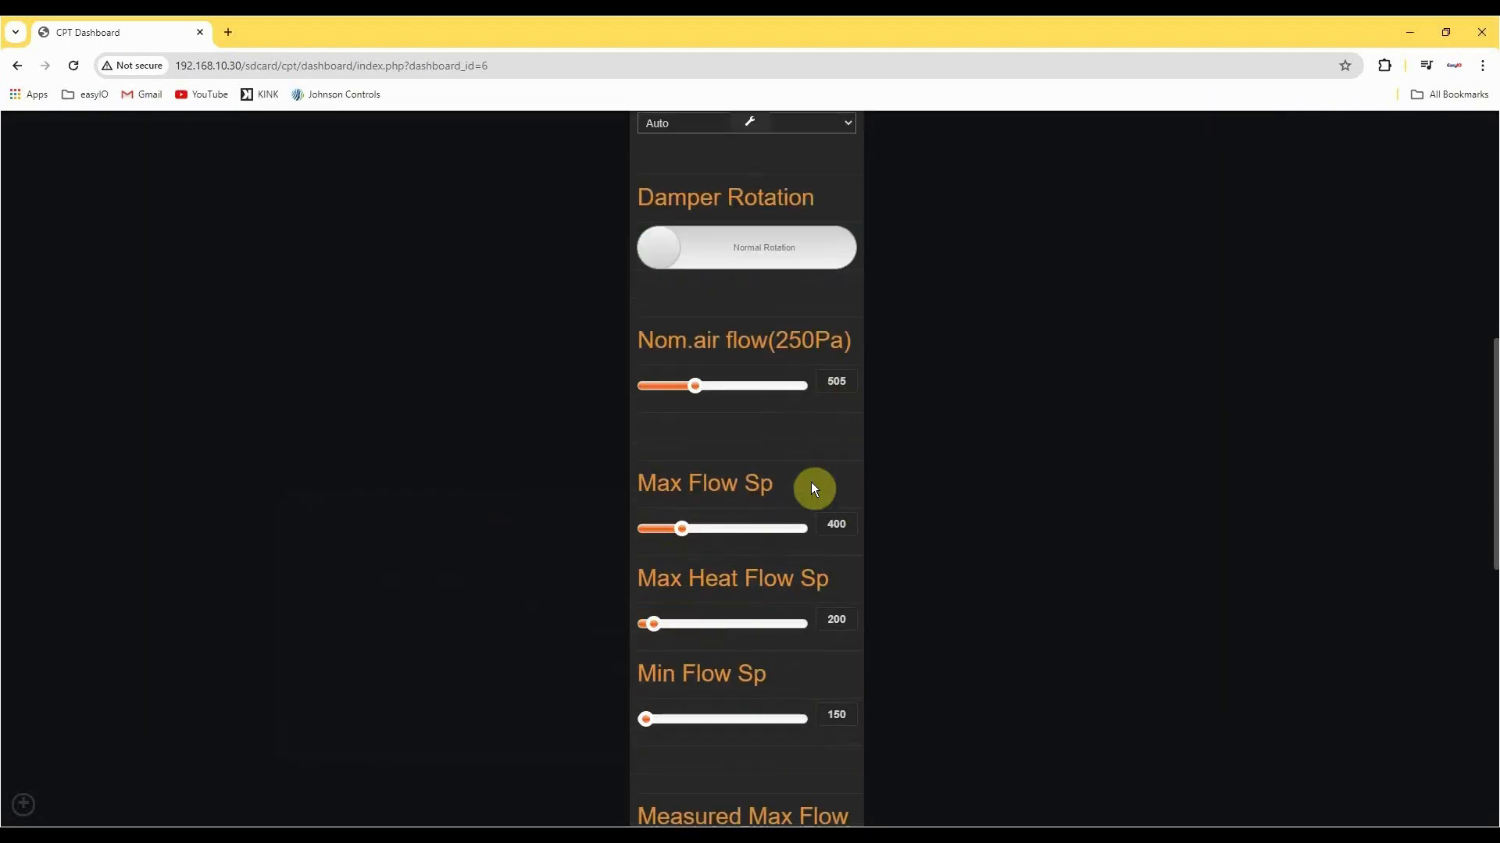
drag(850, 523, 816, 531)
text(300)
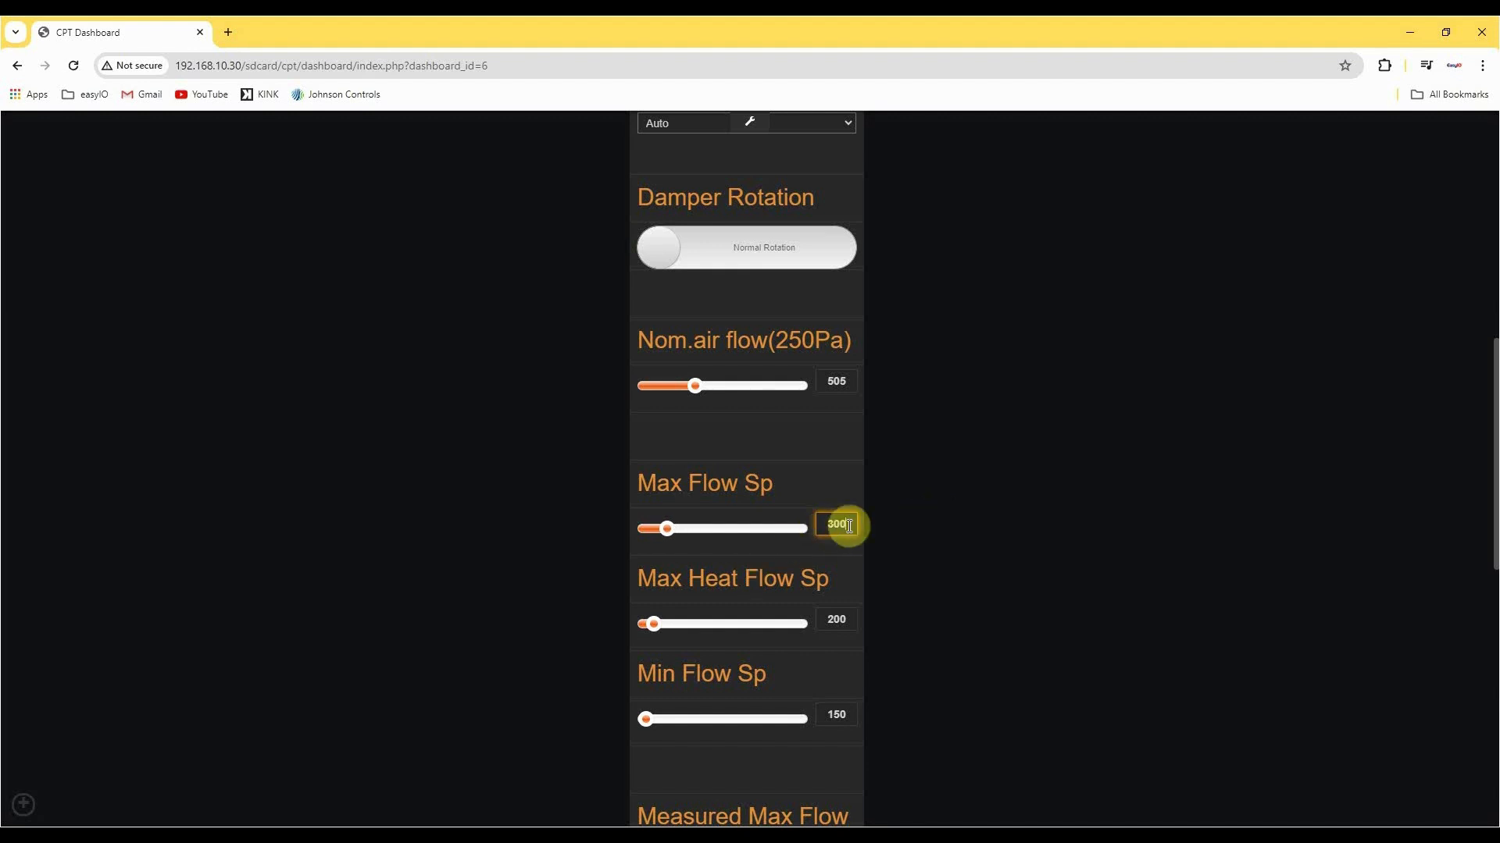
drag(846, 525, 754, 537)
text(83)
drag(842, 526, 752, 532)
text(300)
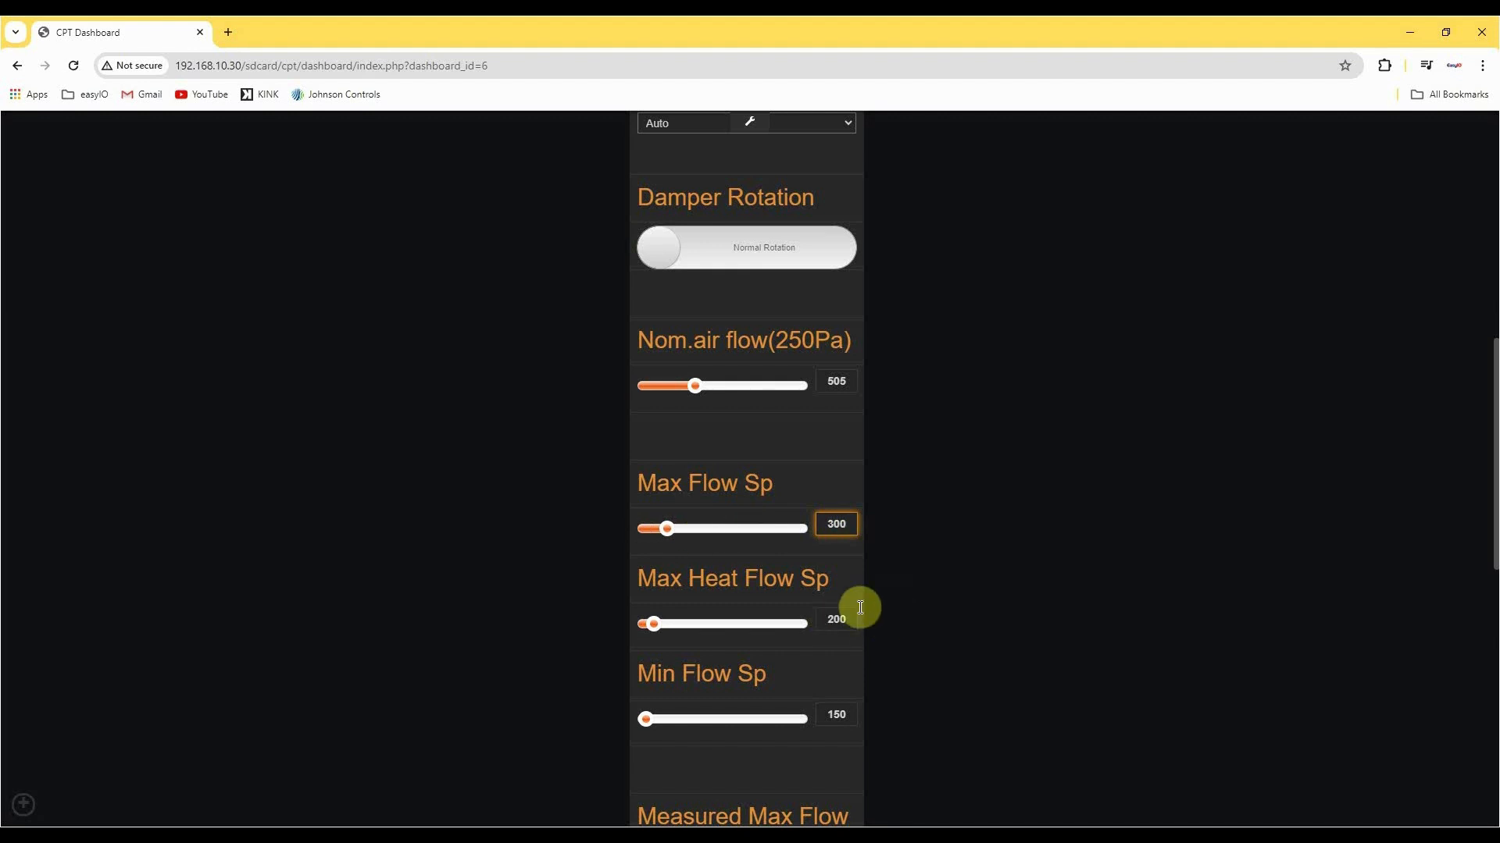
Set Max Heat Flow Sp to 150 on the balancing dashboard.
drag(843, 619, 761, 626)
text(150)
key(BackSpace)
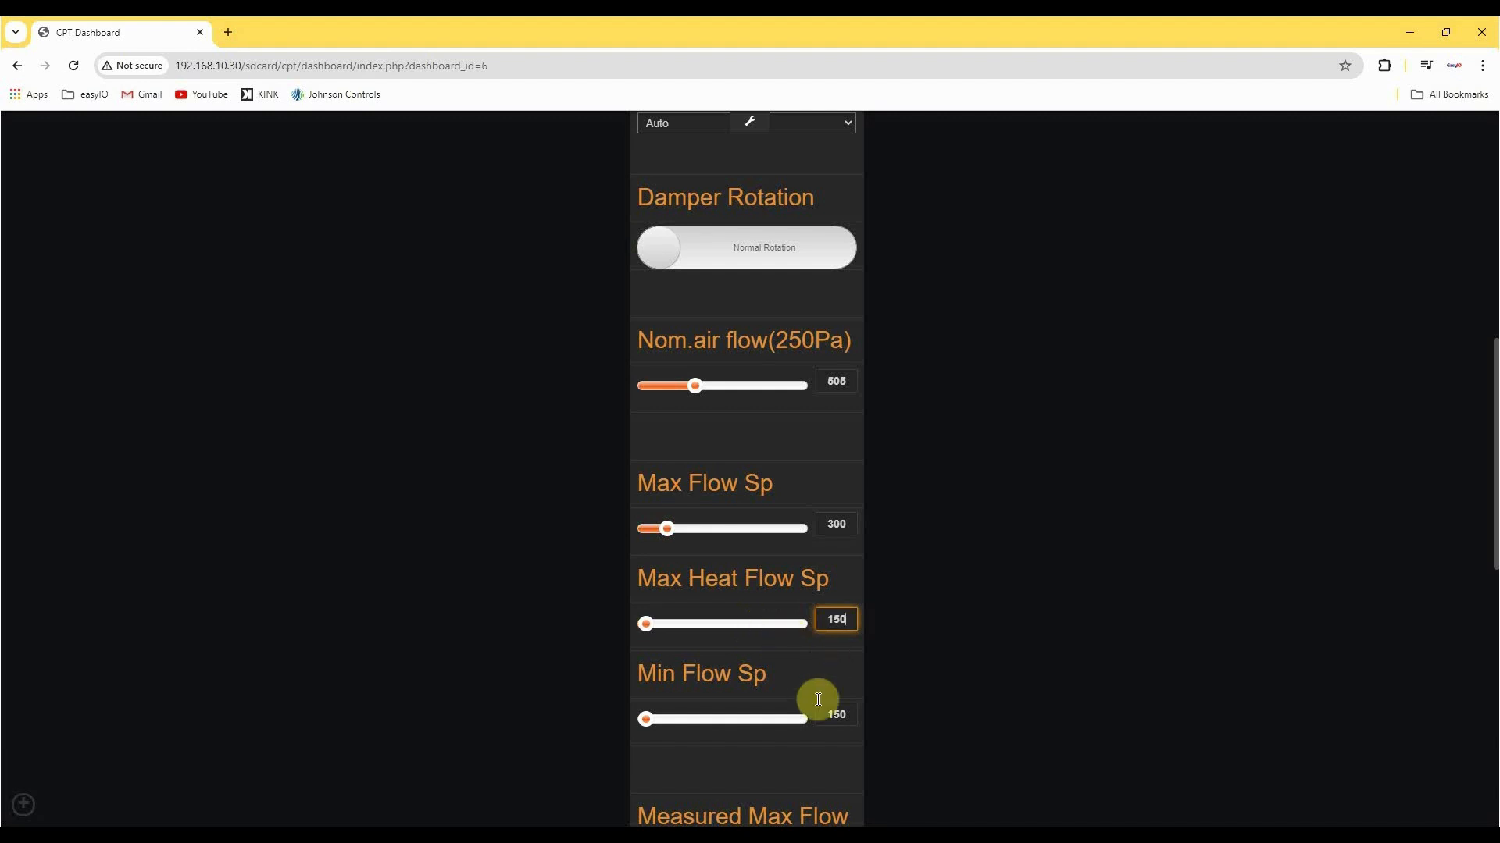
drag(853, 711, 821, 714)
click(930, 717)
Inspect the Min Flow Sp slider's bounds in its widget settings and save the dashboard.
scroll(499, 248, up, 3)
scroll(516, 247, down, 3)
click(748, 125)
scroll(836, 535, down, 3)
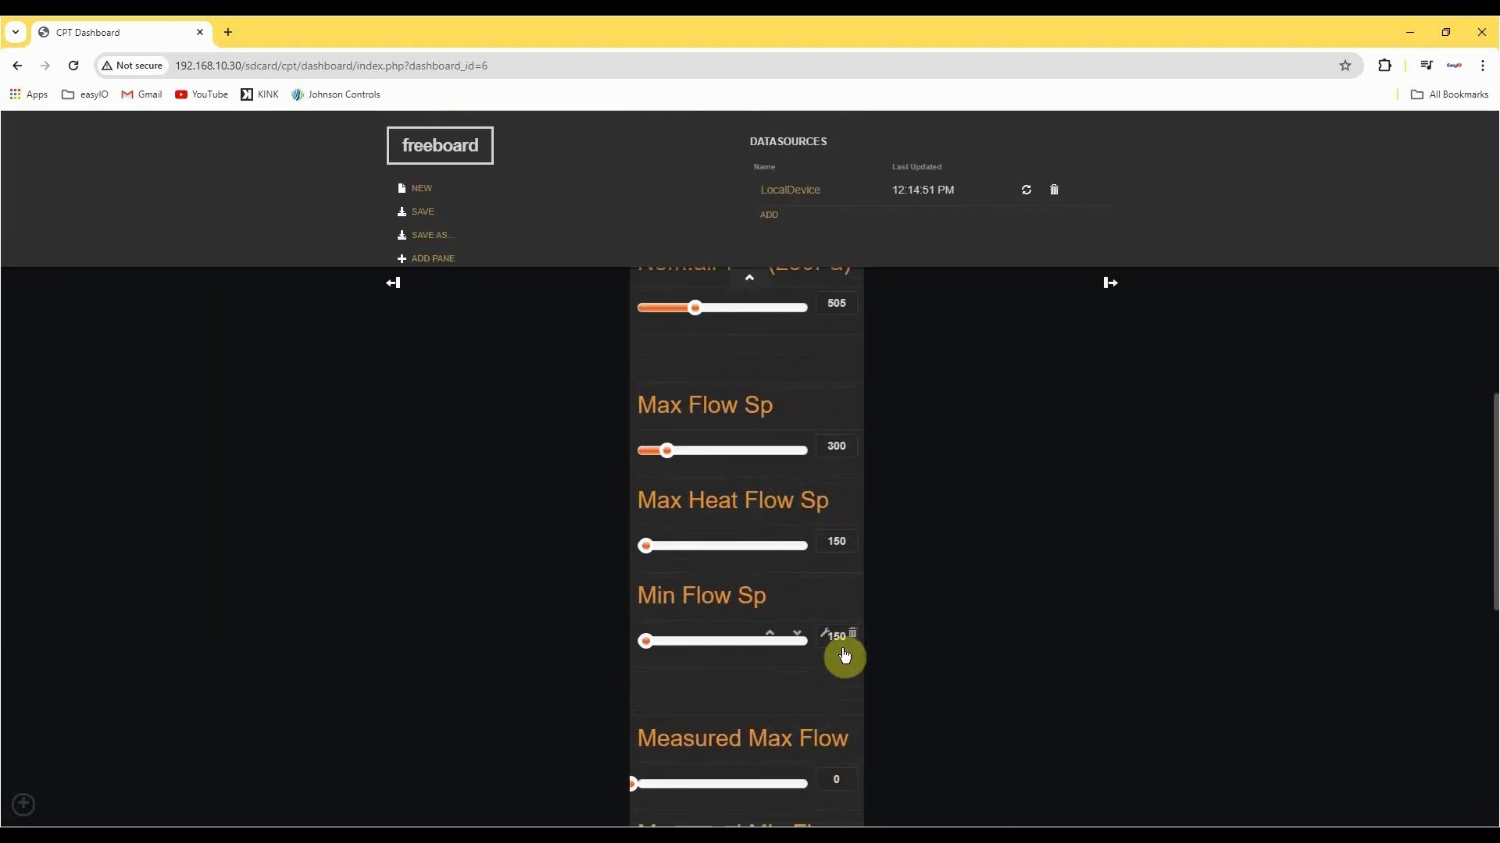
click(824, 634)
drag(596, 446, 552, 445)
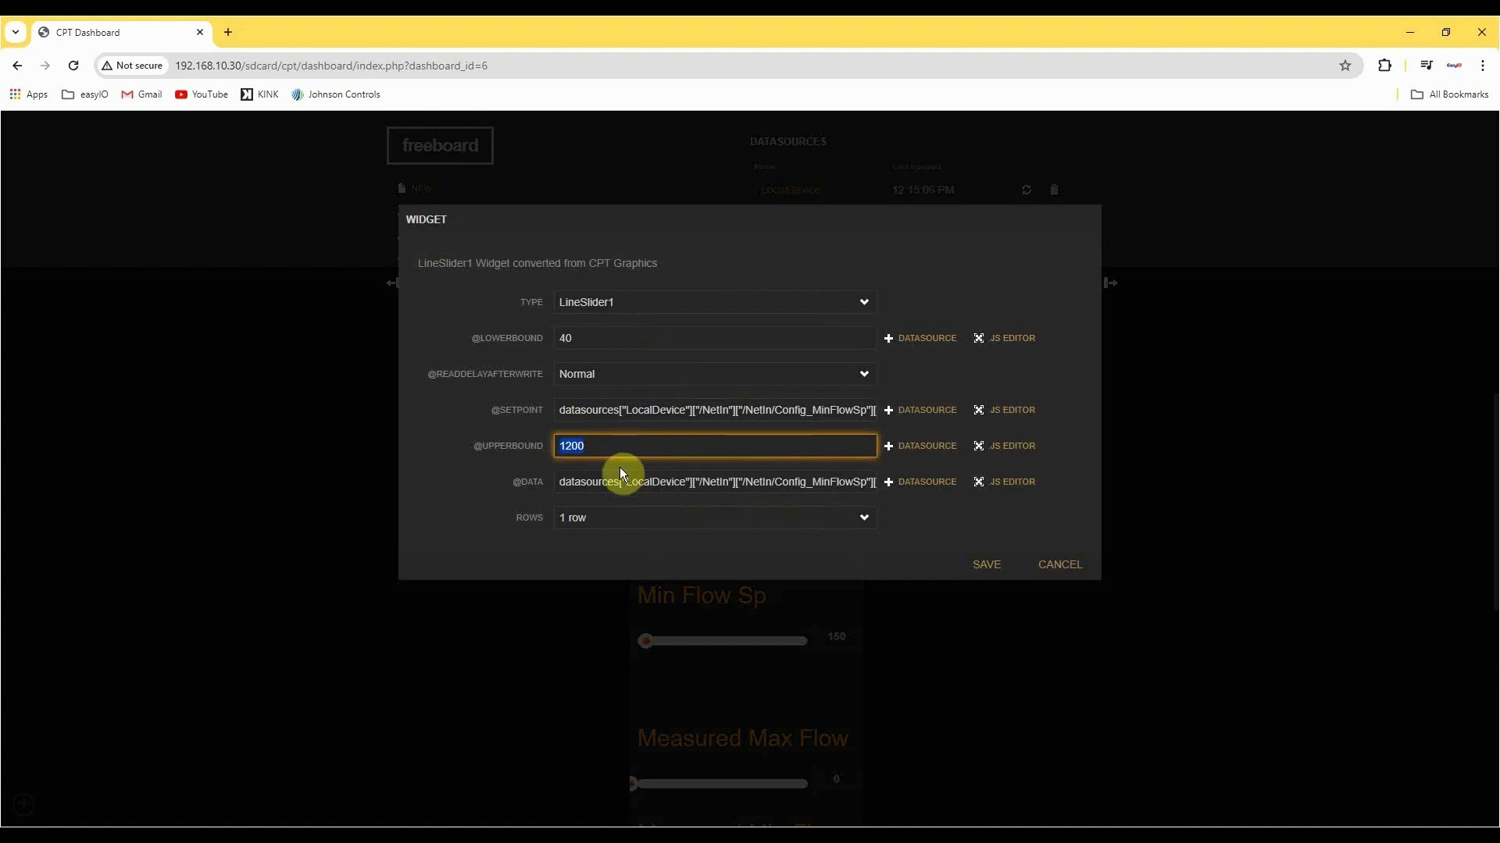
click(1034, 565)
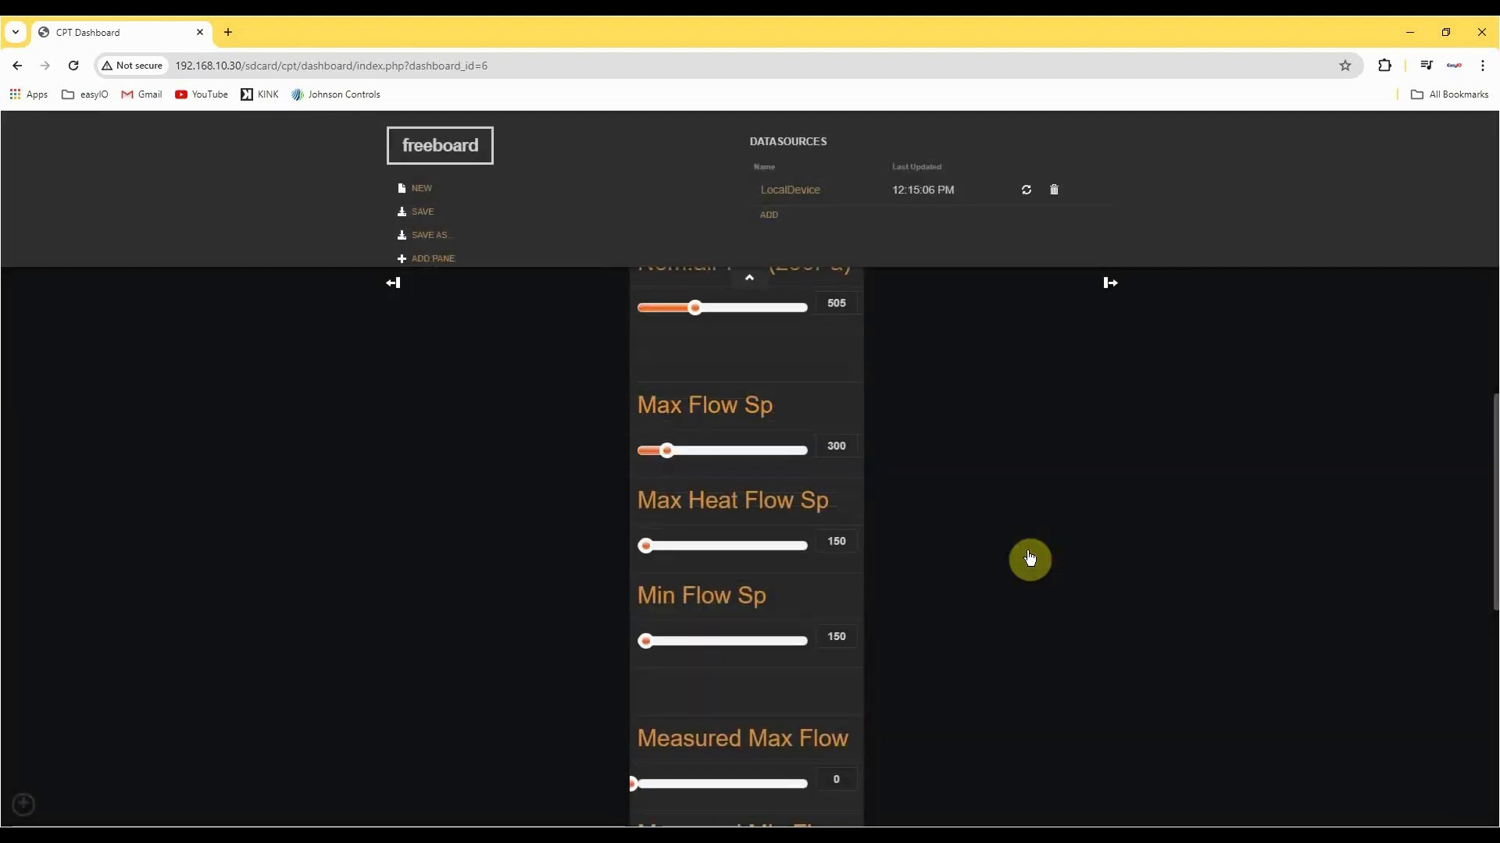
click(425, 213)
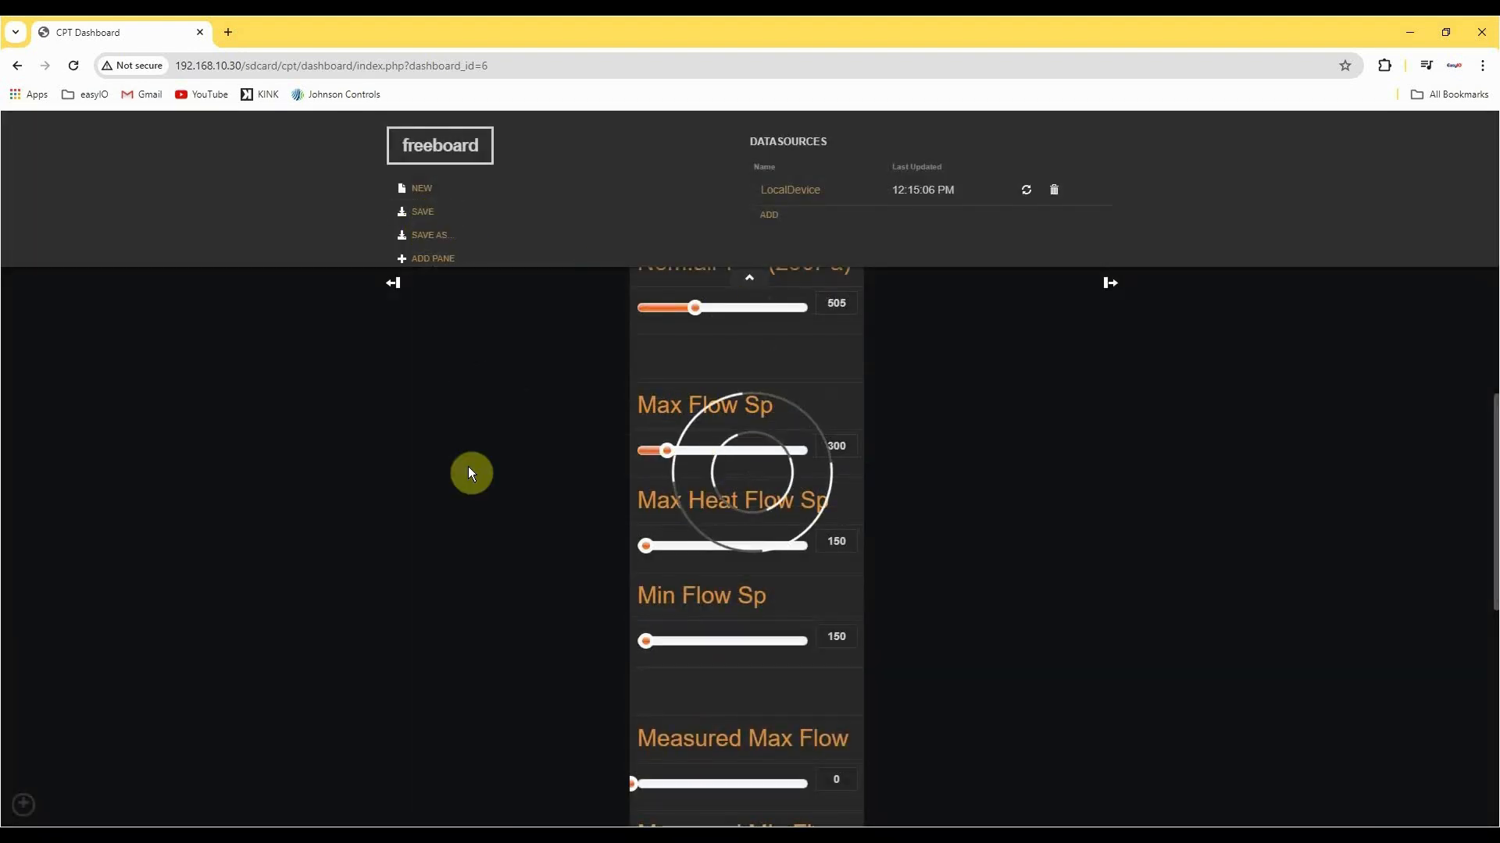
Override the flow command to Max_Flow and bring the box flow gauge into view.
scroll(467, 466, down, 3)
scroll(452, 464, down, 1)
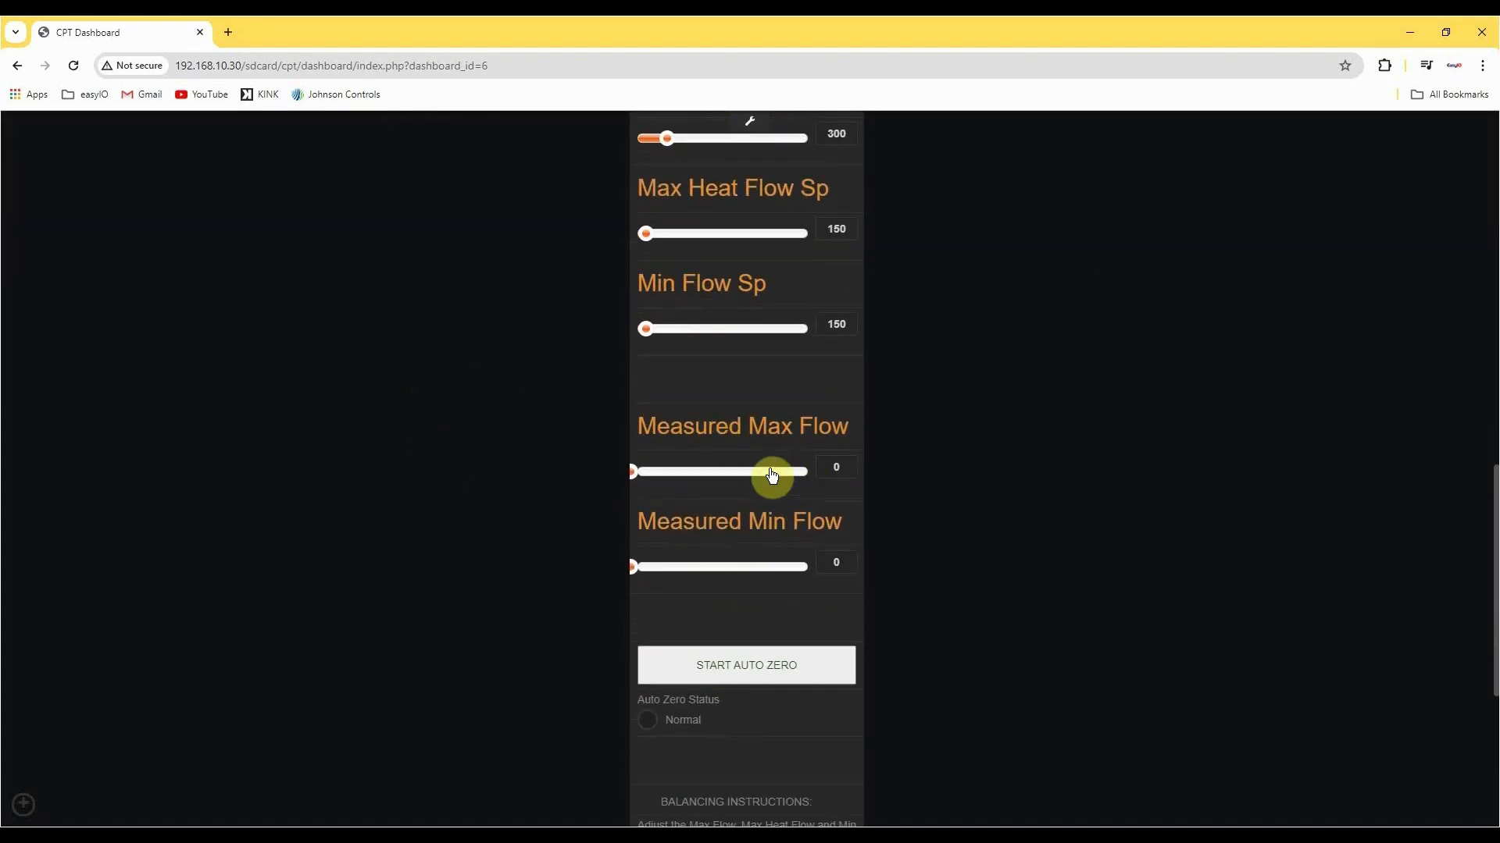
scroll(723, 462, up, 8)
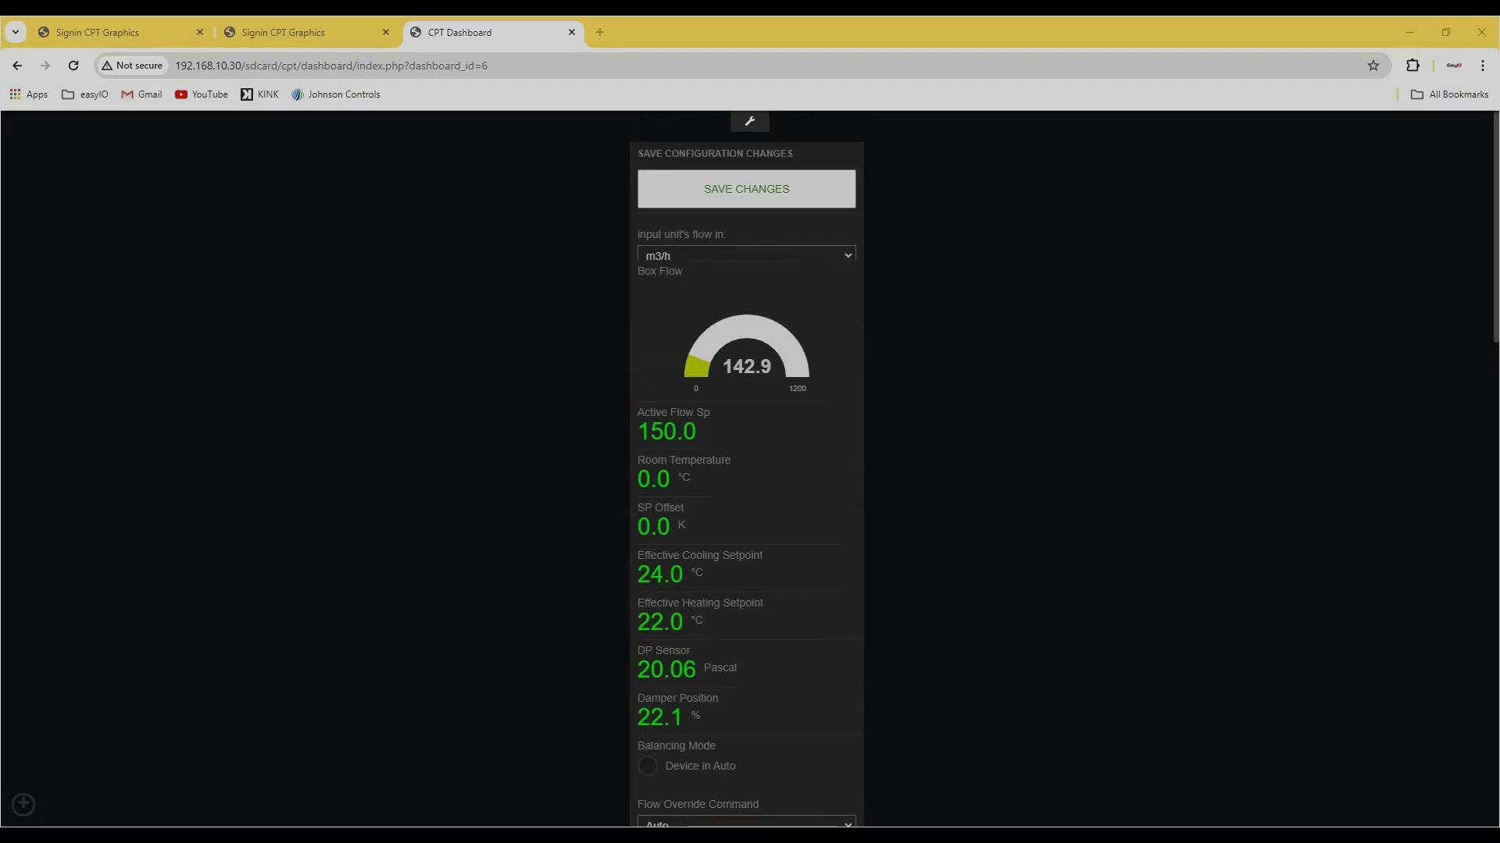
scroll(795, 517, down, 5)
click(771, 440)
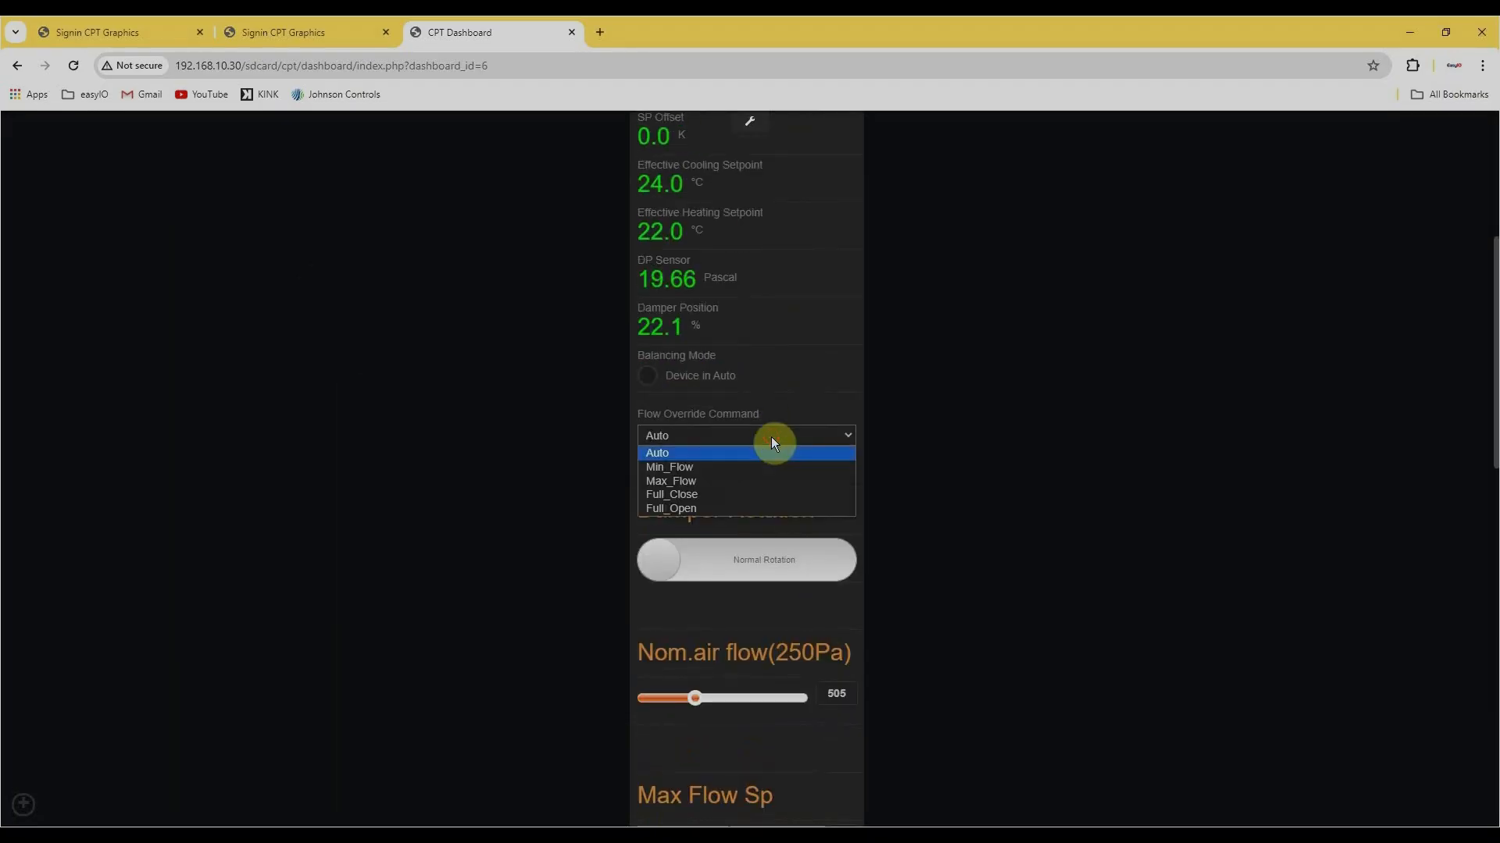
click(775, 479)
scroll(964, 478, up, 4)
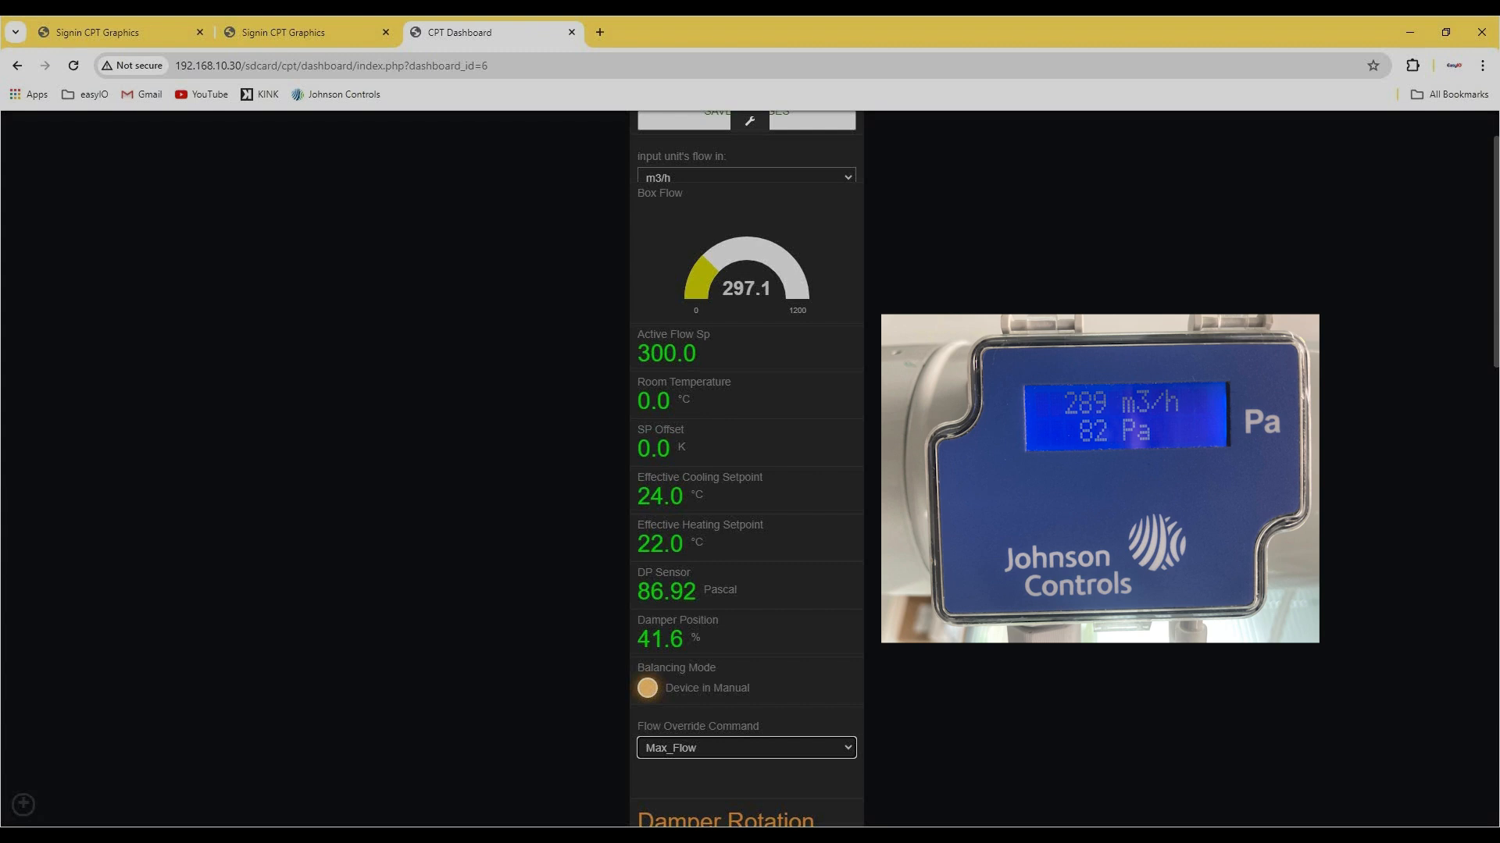
Enter 289 as the Measured Max Flow.
text(29)
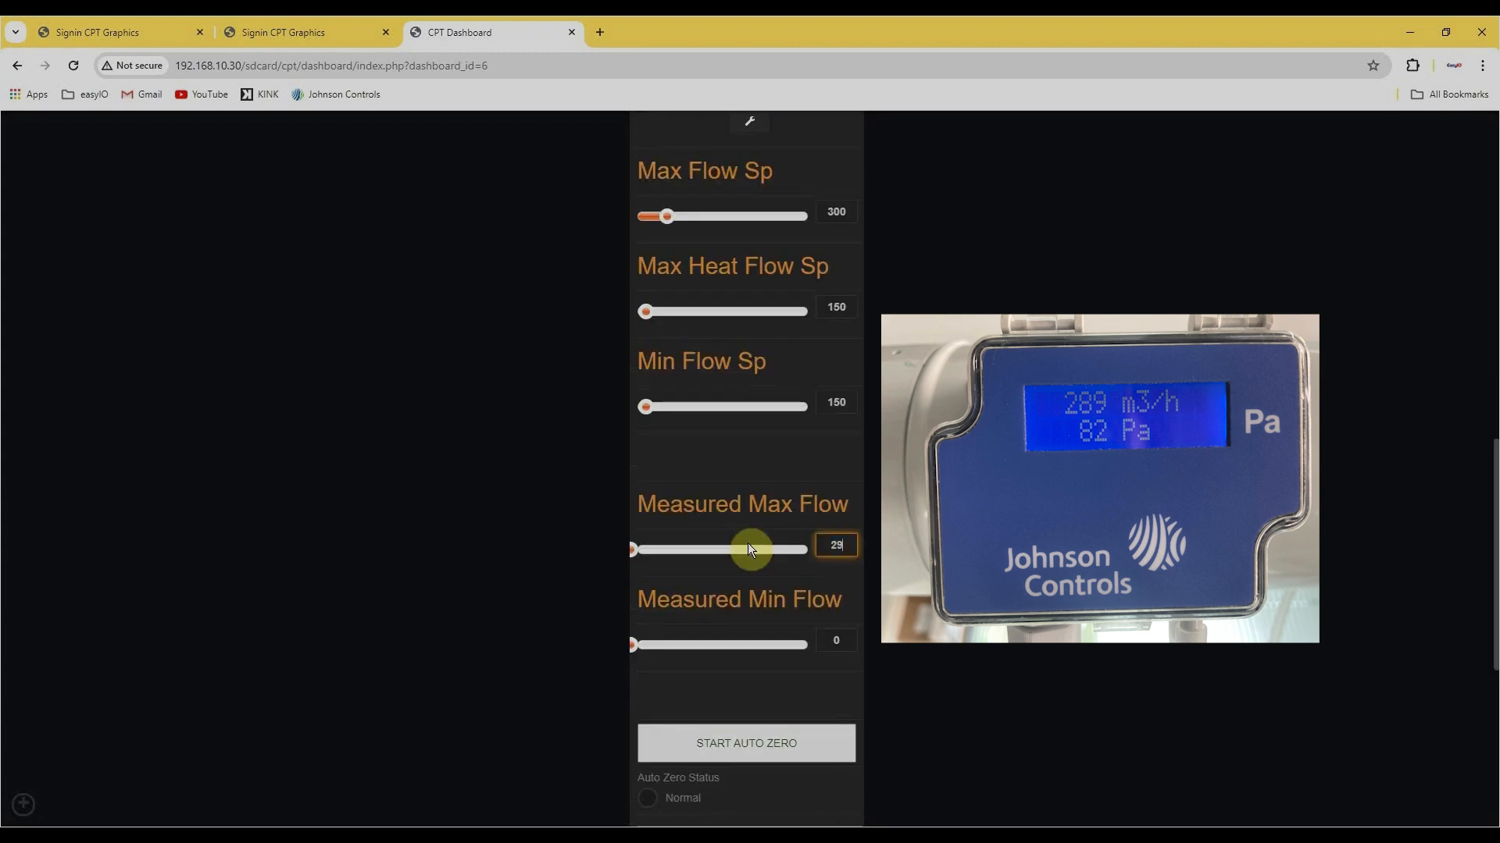
key(BackSpace)
text(89)
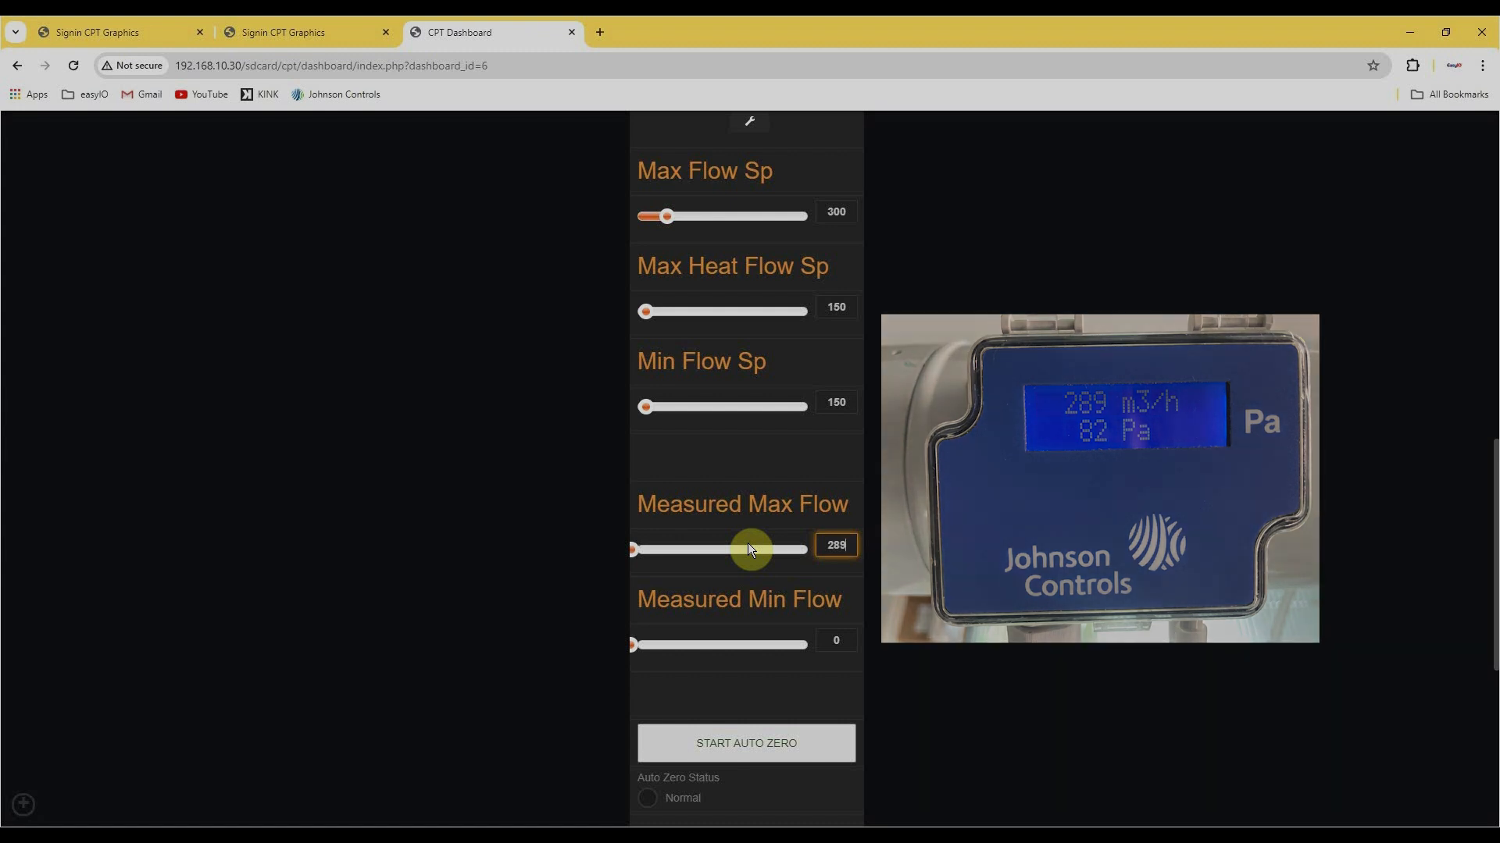
key(Return)
click(940, 533)
Switch the Flow Override Command to Min_Flow and check the box flow reading.
scroll(941, 533, up, 1)
scroll(941, 532, up, 8)
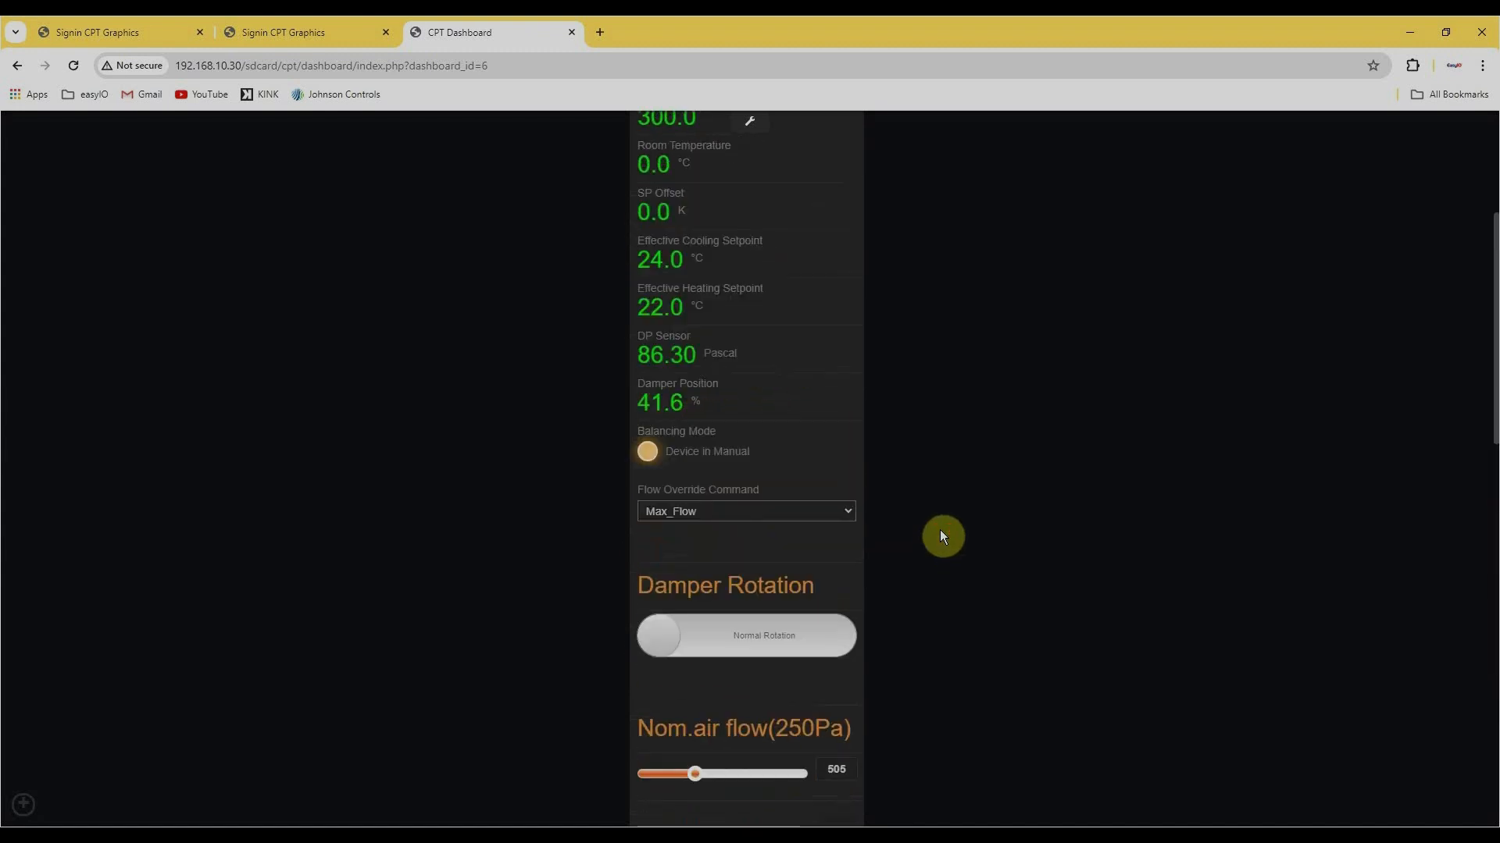
click(821, 513)
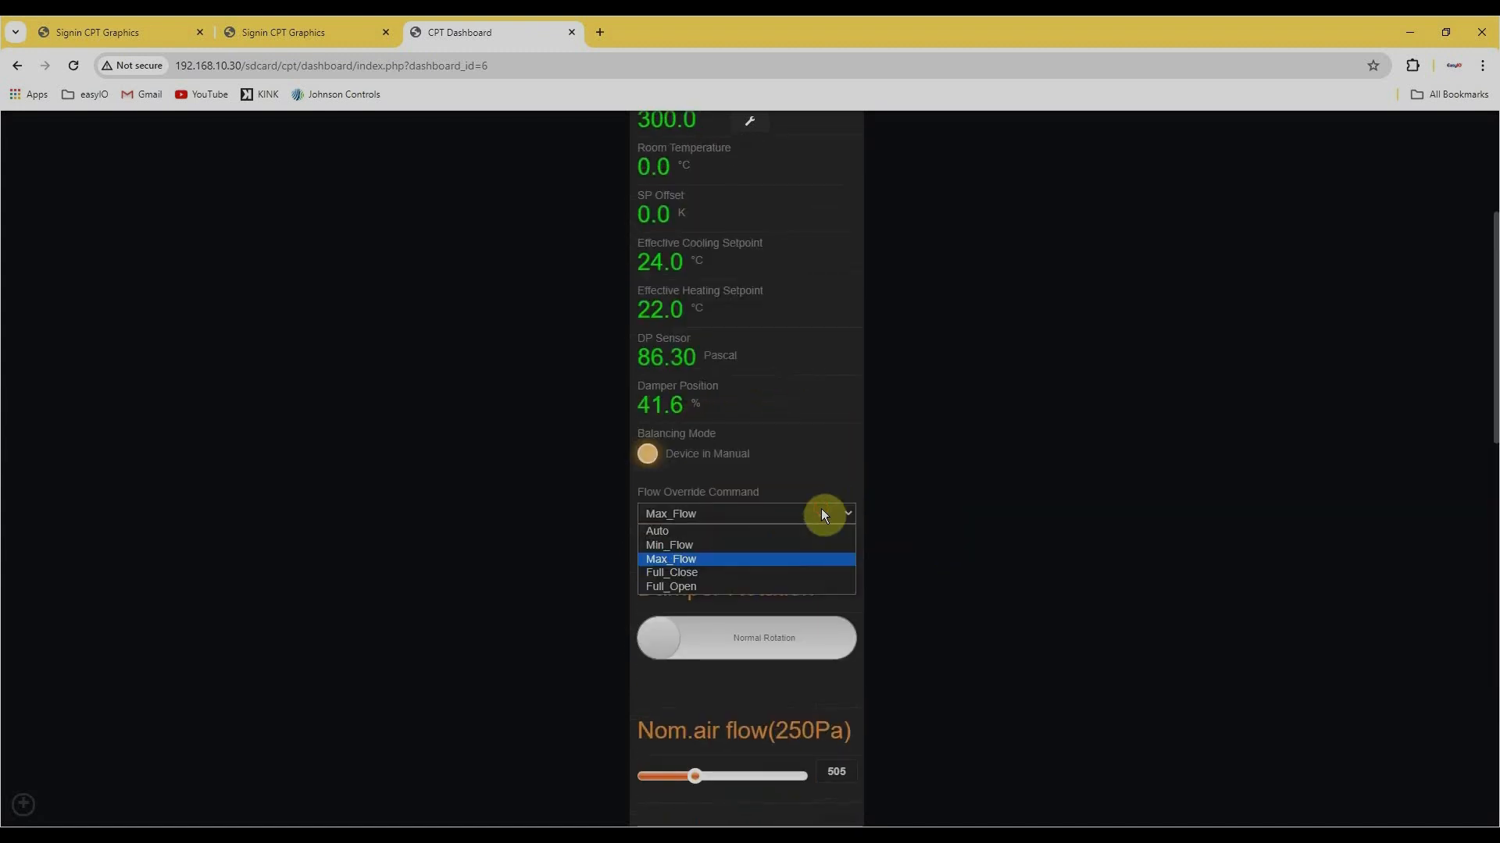
click(804, 545)
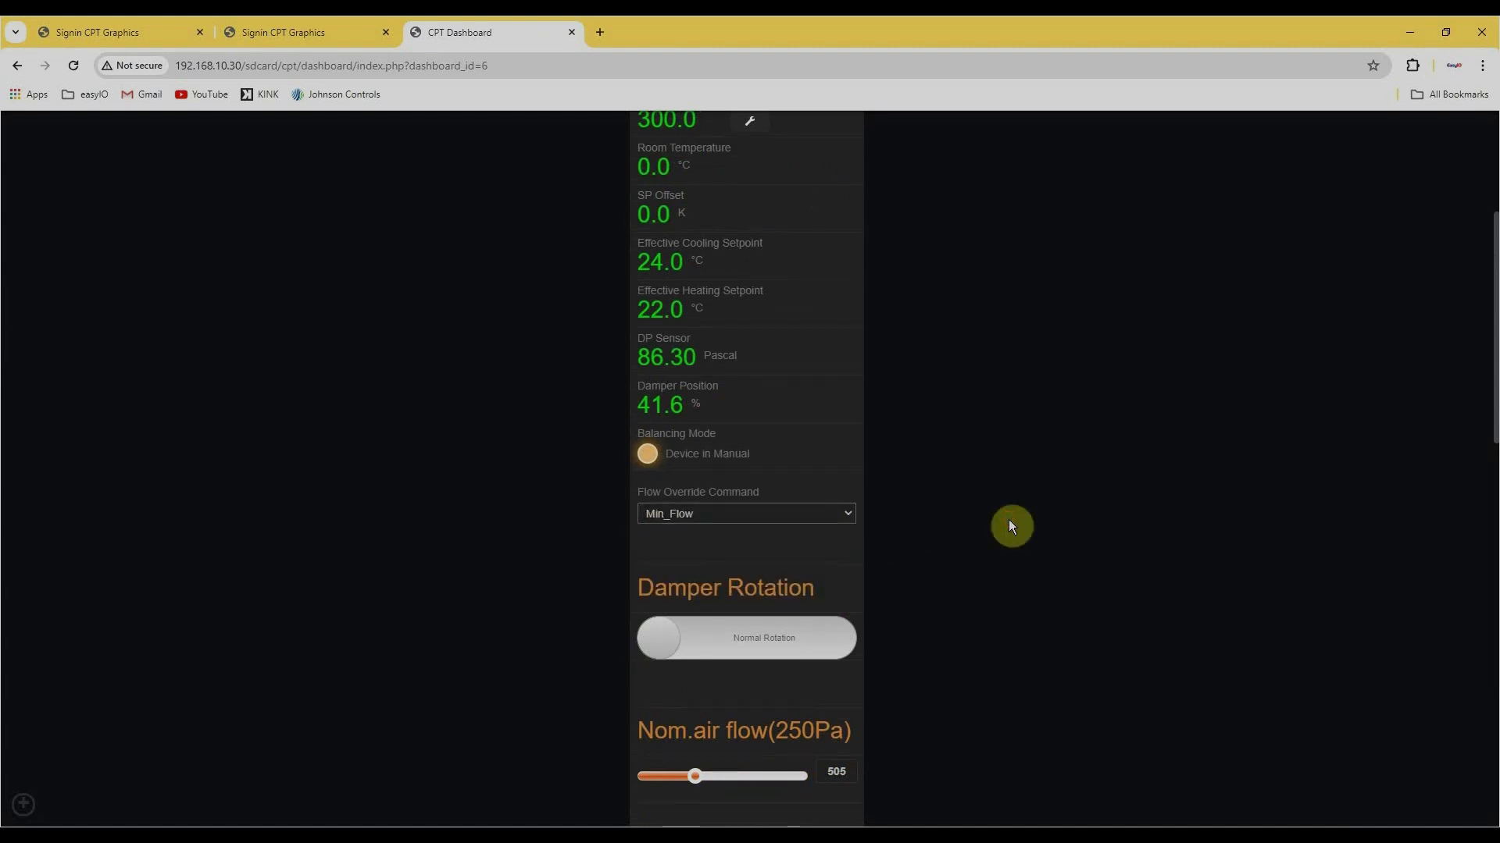
scroll(1008, 519, up, 3)
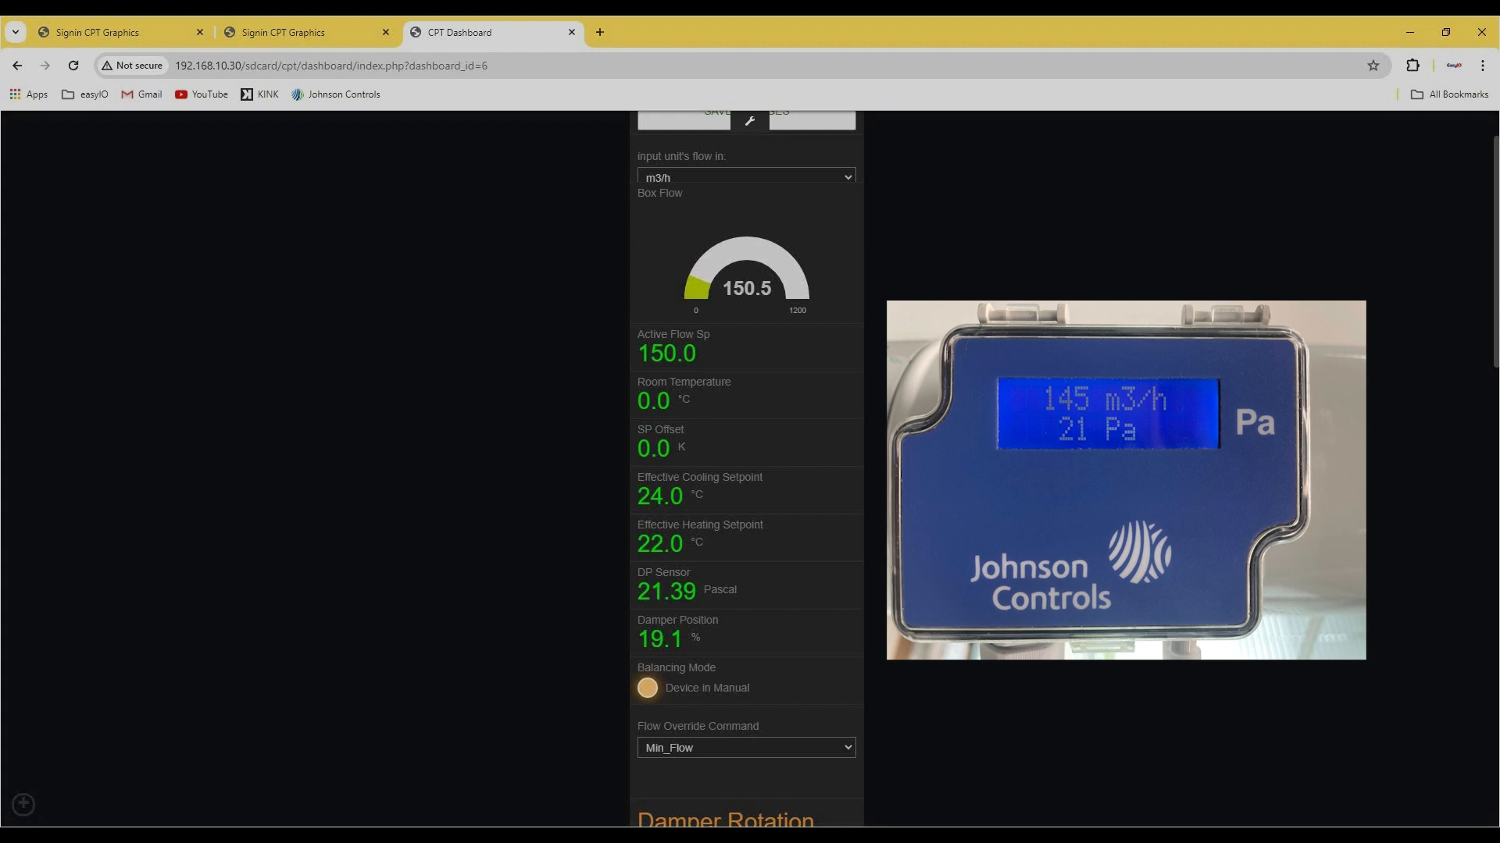
Enter 145 as the Measured Min Flow and save the configuration changes.
scroll(873, 519, down, 14)
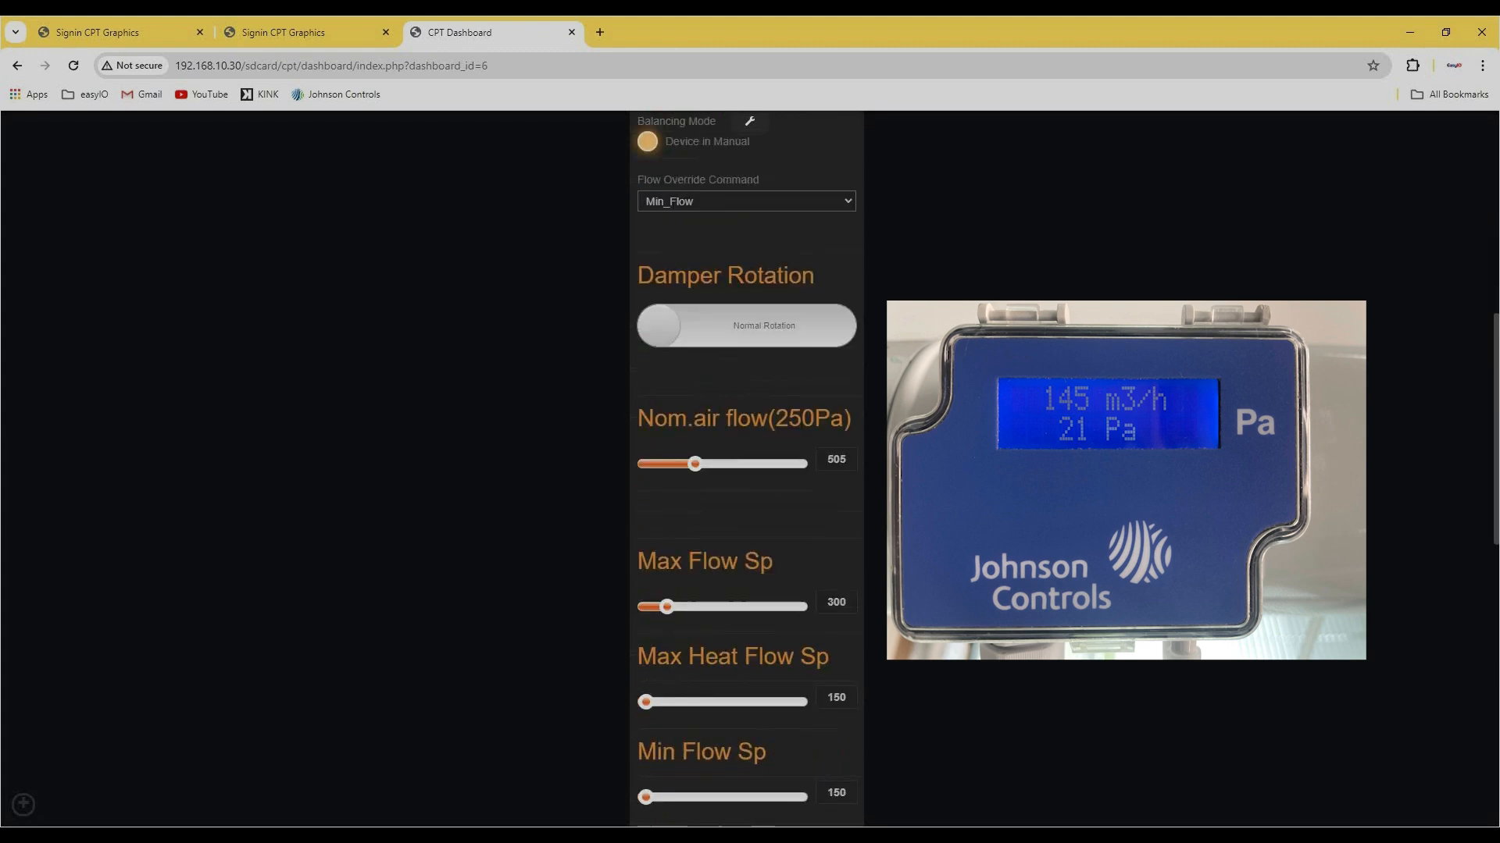
double_click(836, 484)
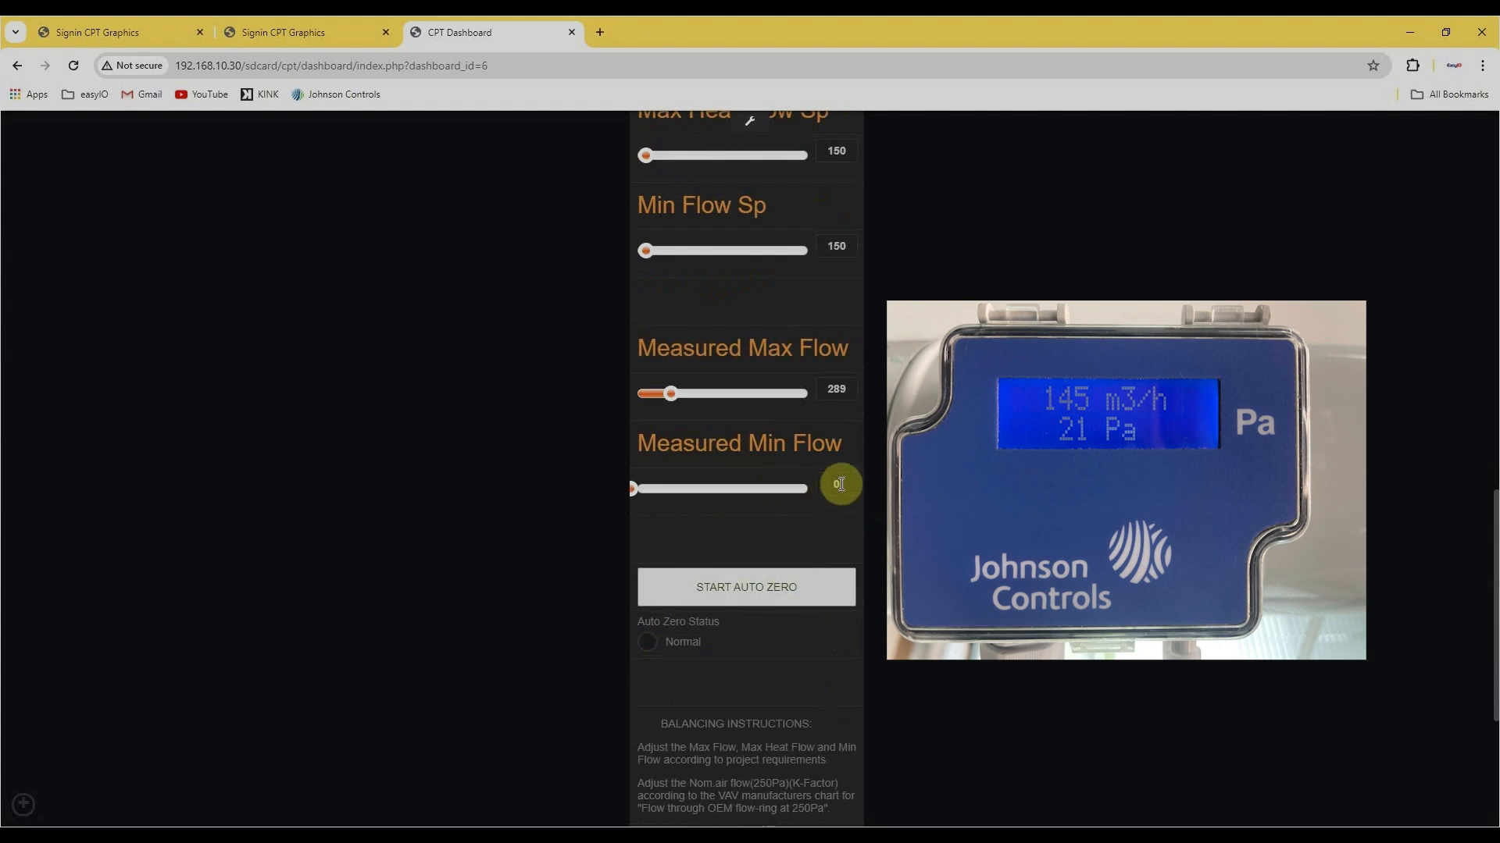
text(145)
click(1005, 490)
scroll(1005, 490, up, 5)
scroll(992, 473, up, 10)
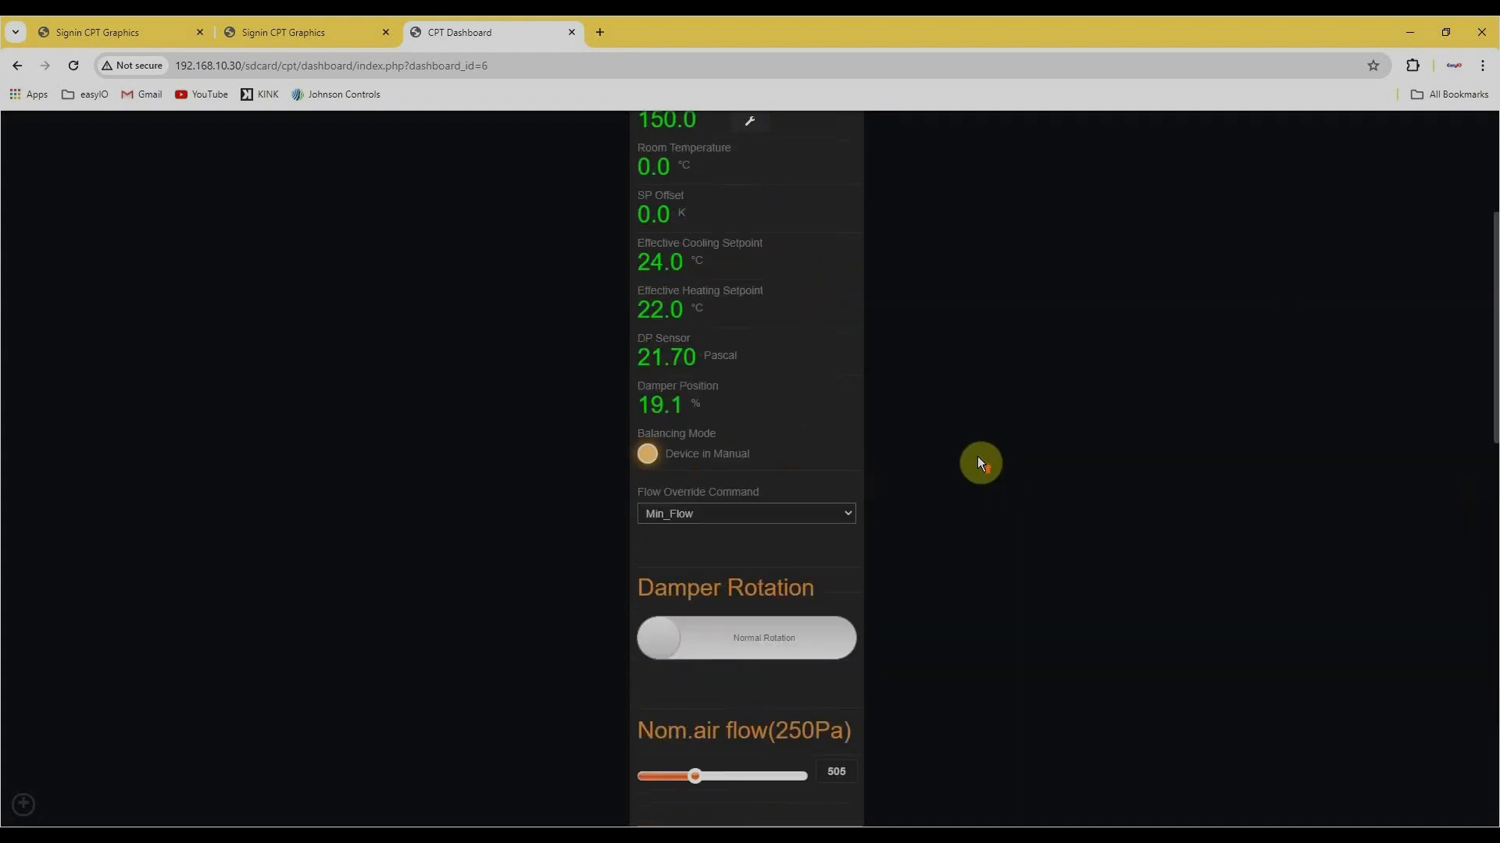
click(782, 181)
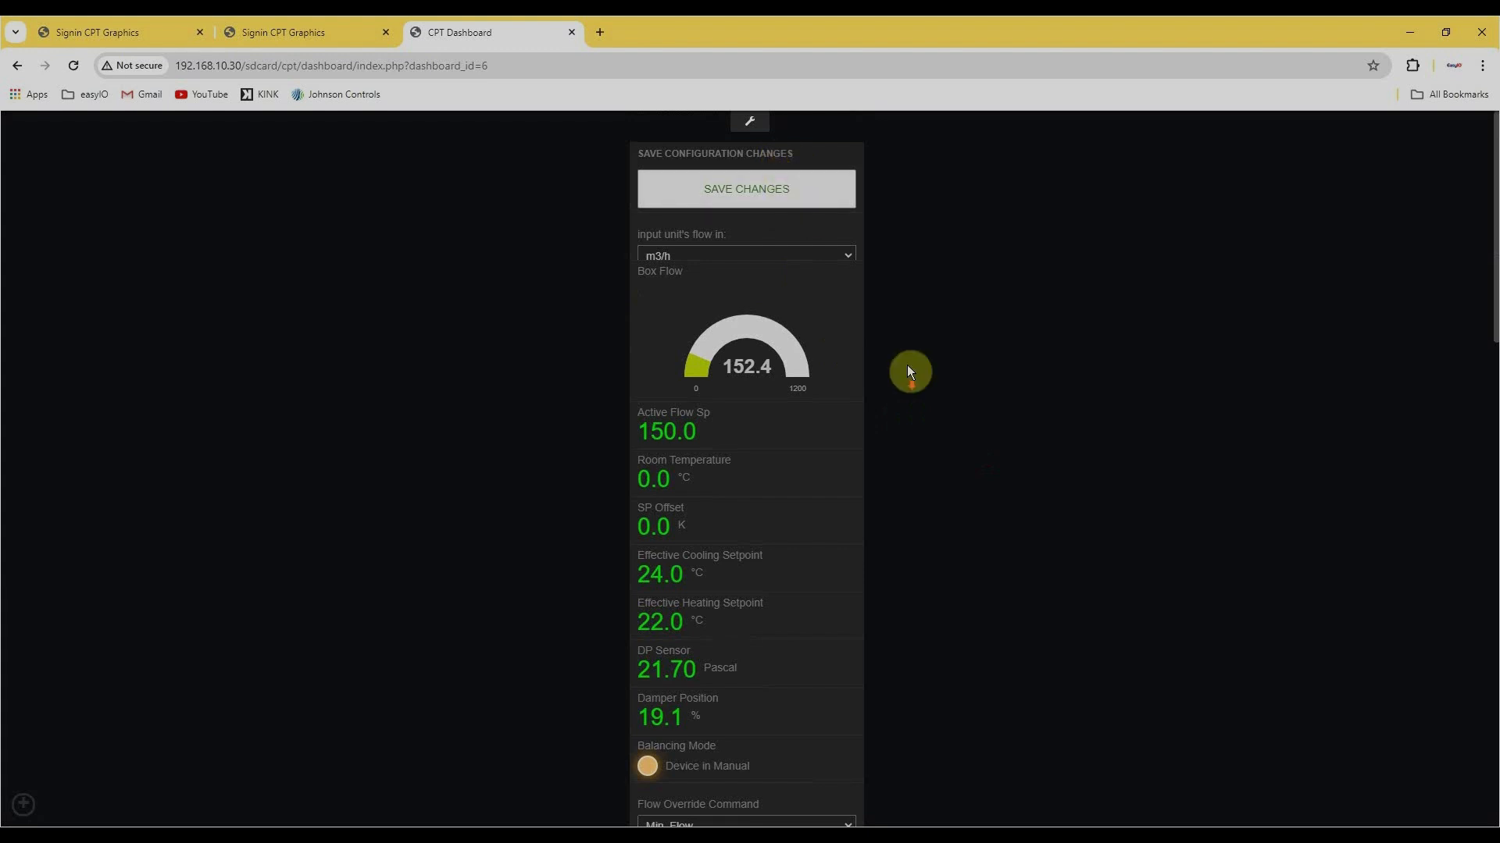
Return the Flow Override Command to Auto.
scroll(895, 462, down, 5)
click(821, 442)
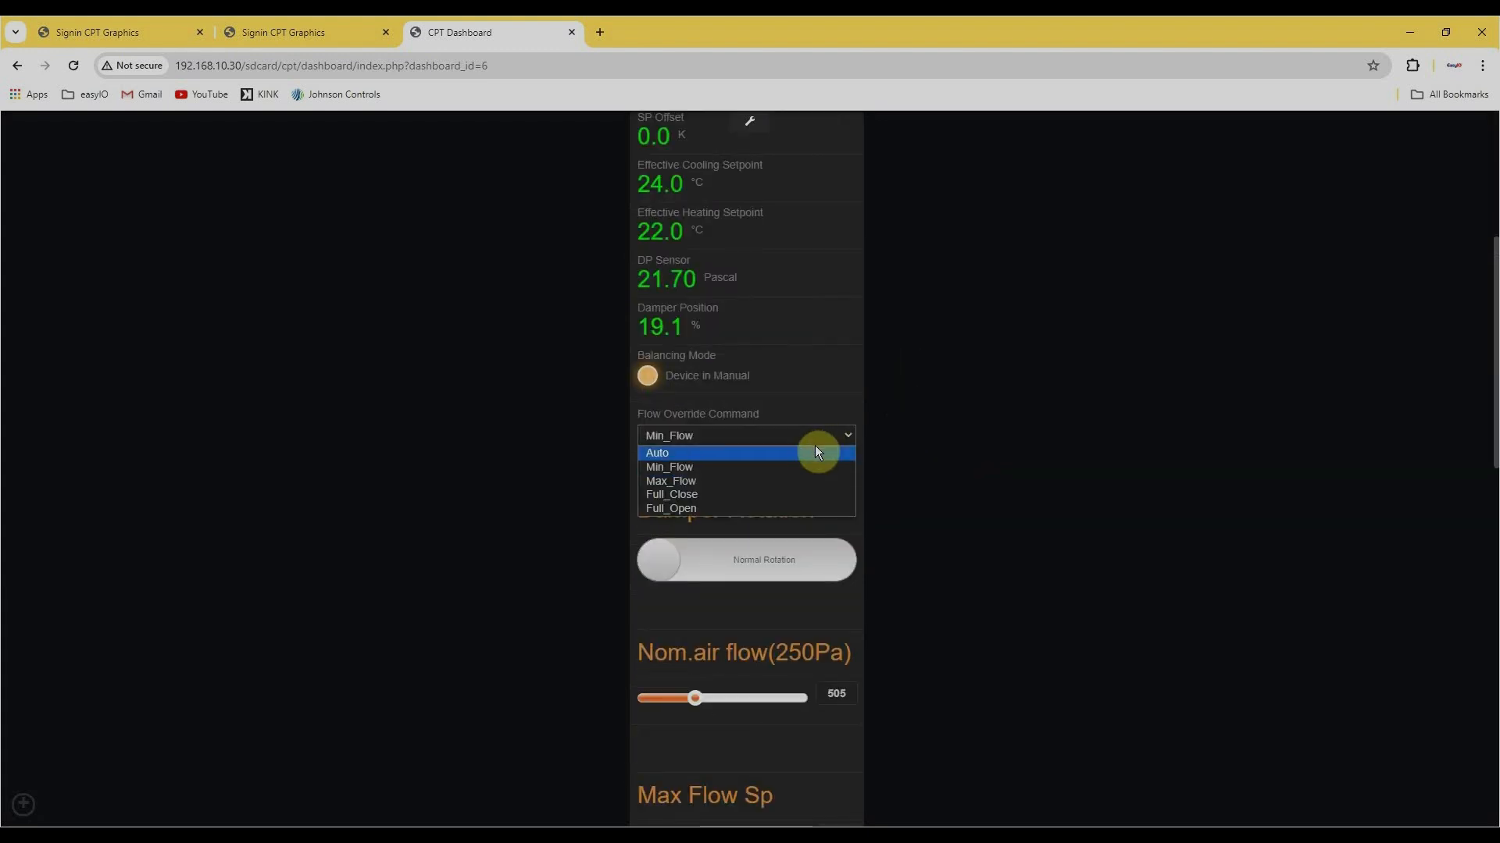
click(813, 448)
scroll(1019, 475, up, 5)
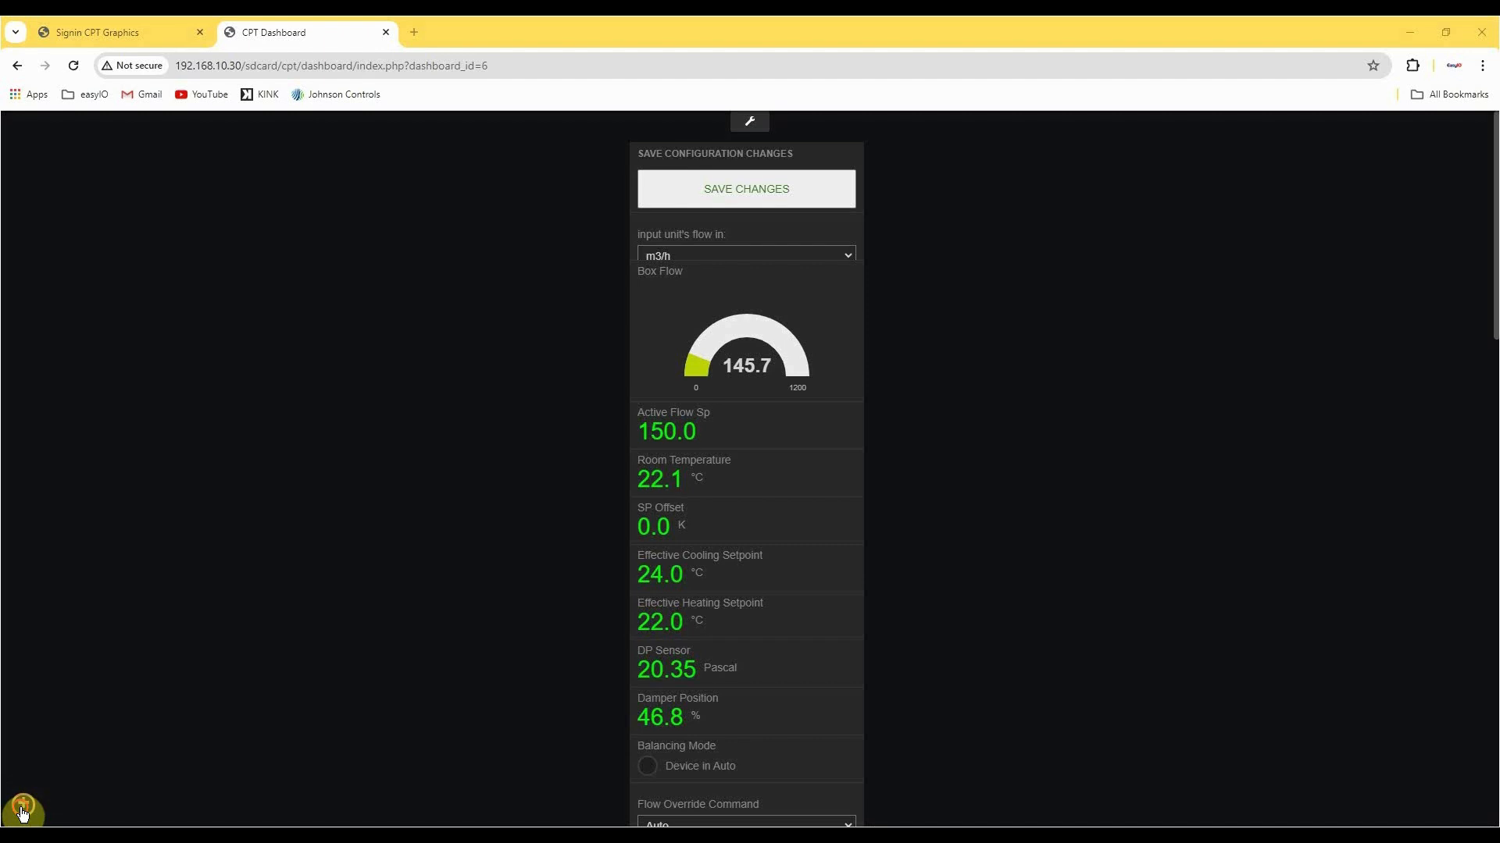
Open the System_Config dashboard and change the BACnet Device ID to Room1.
click(23, 813)
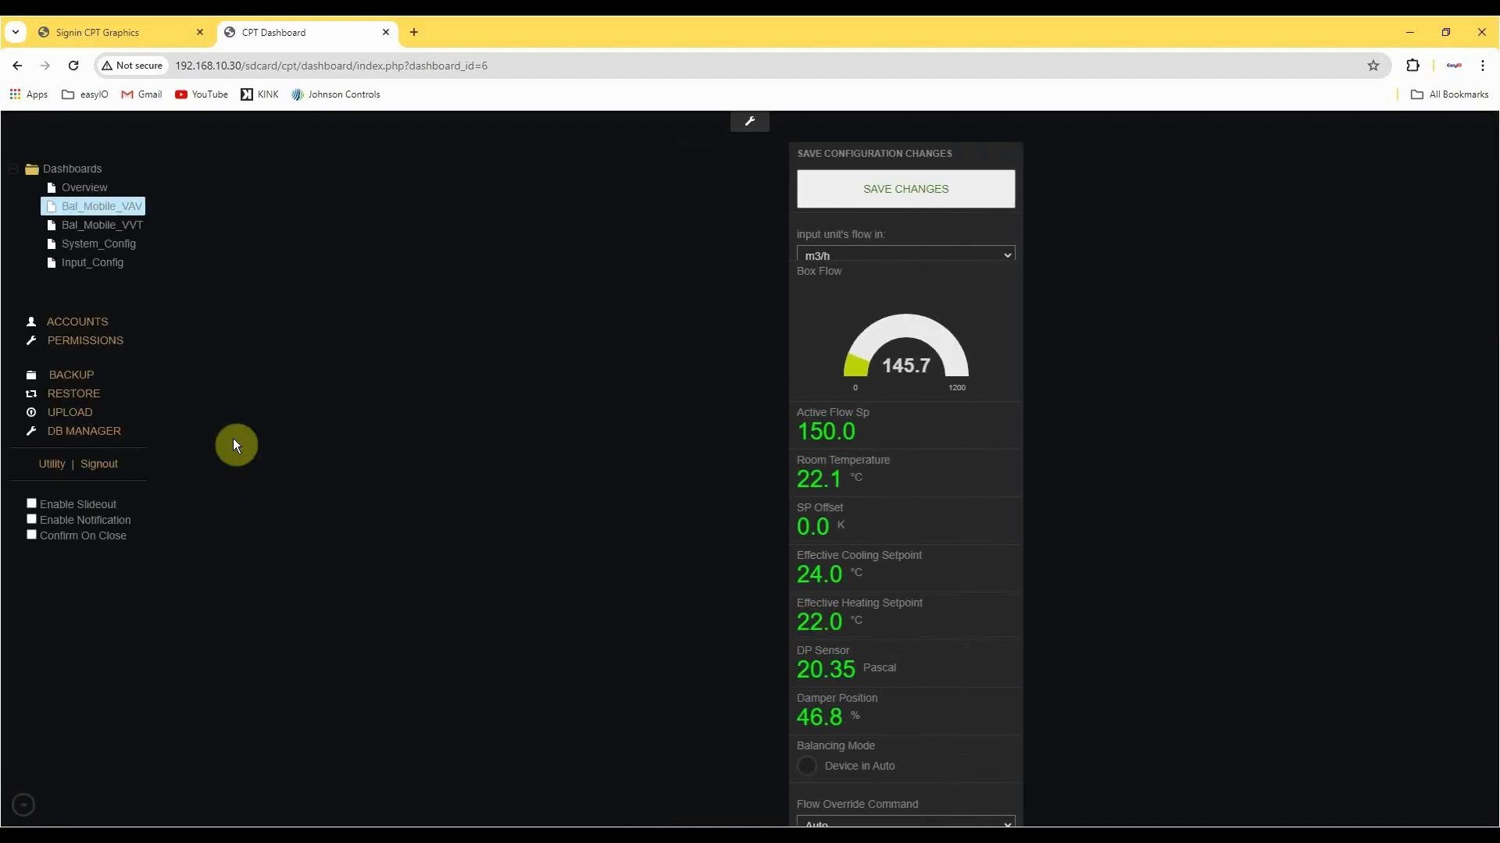
click(114, 252)
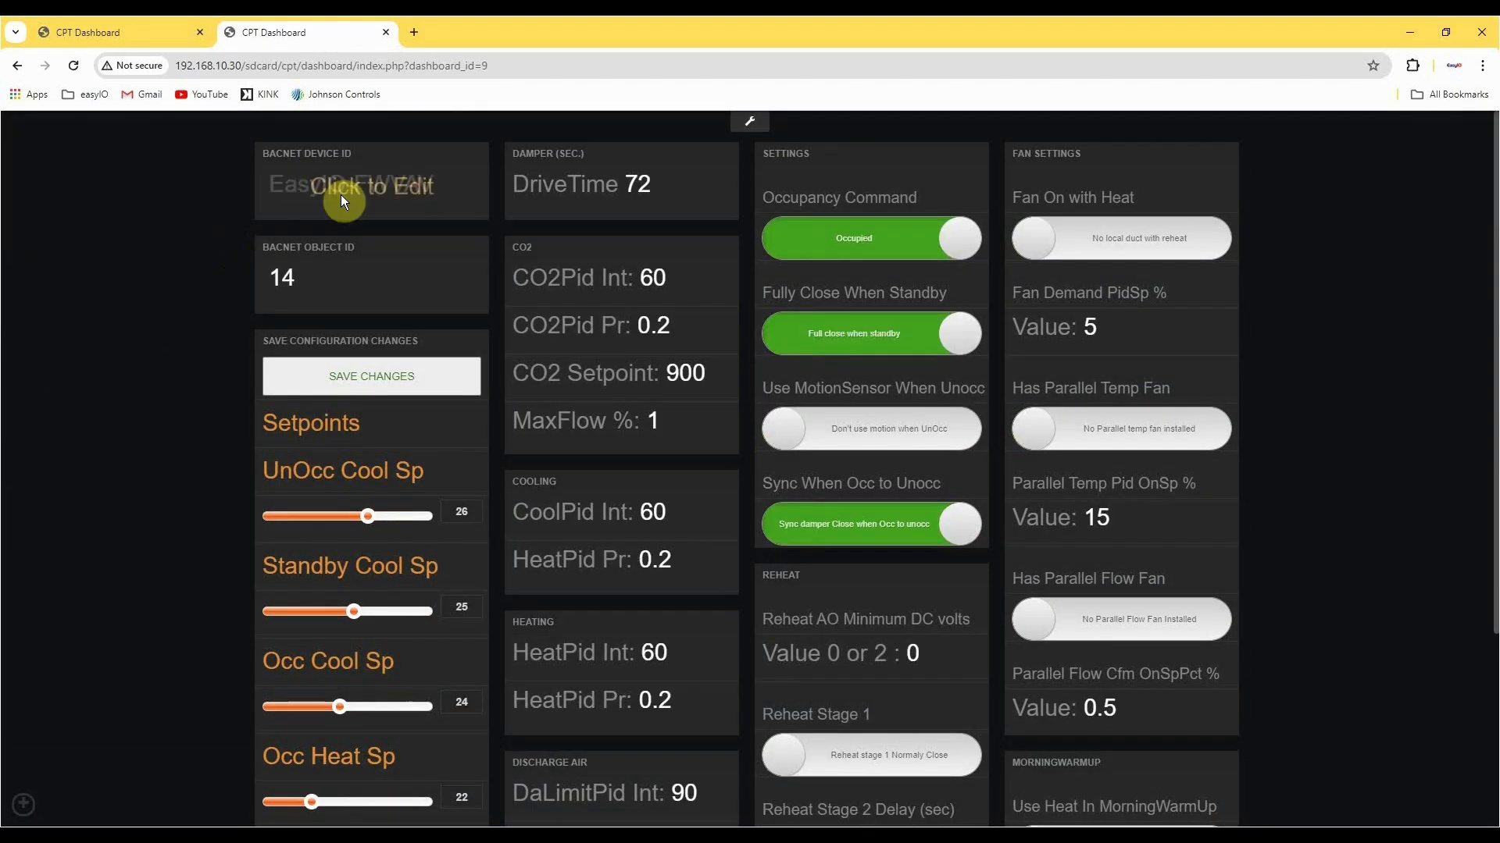
click(340, 195)
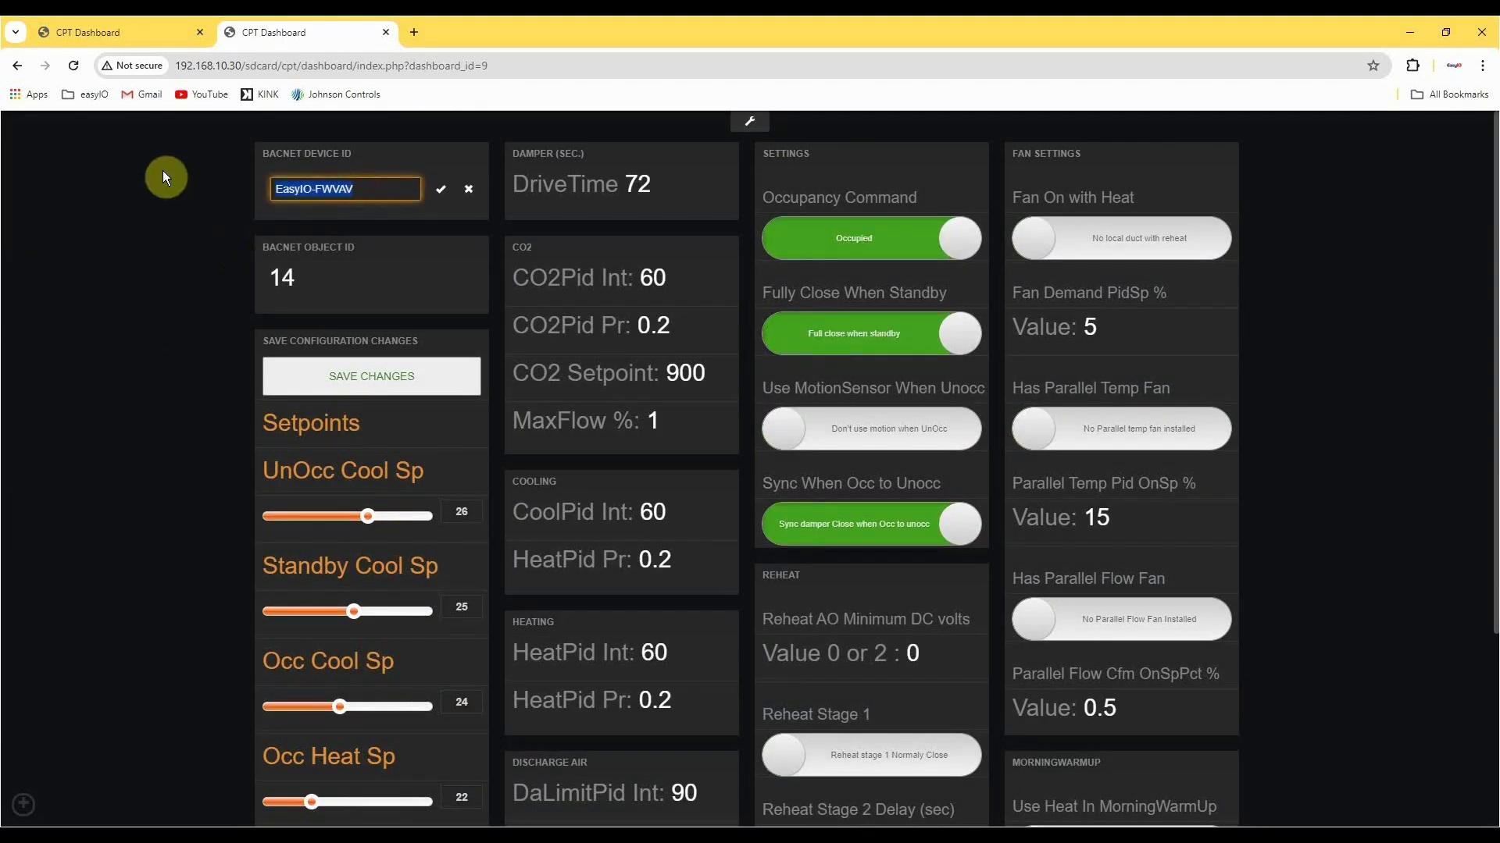
text(Room1)
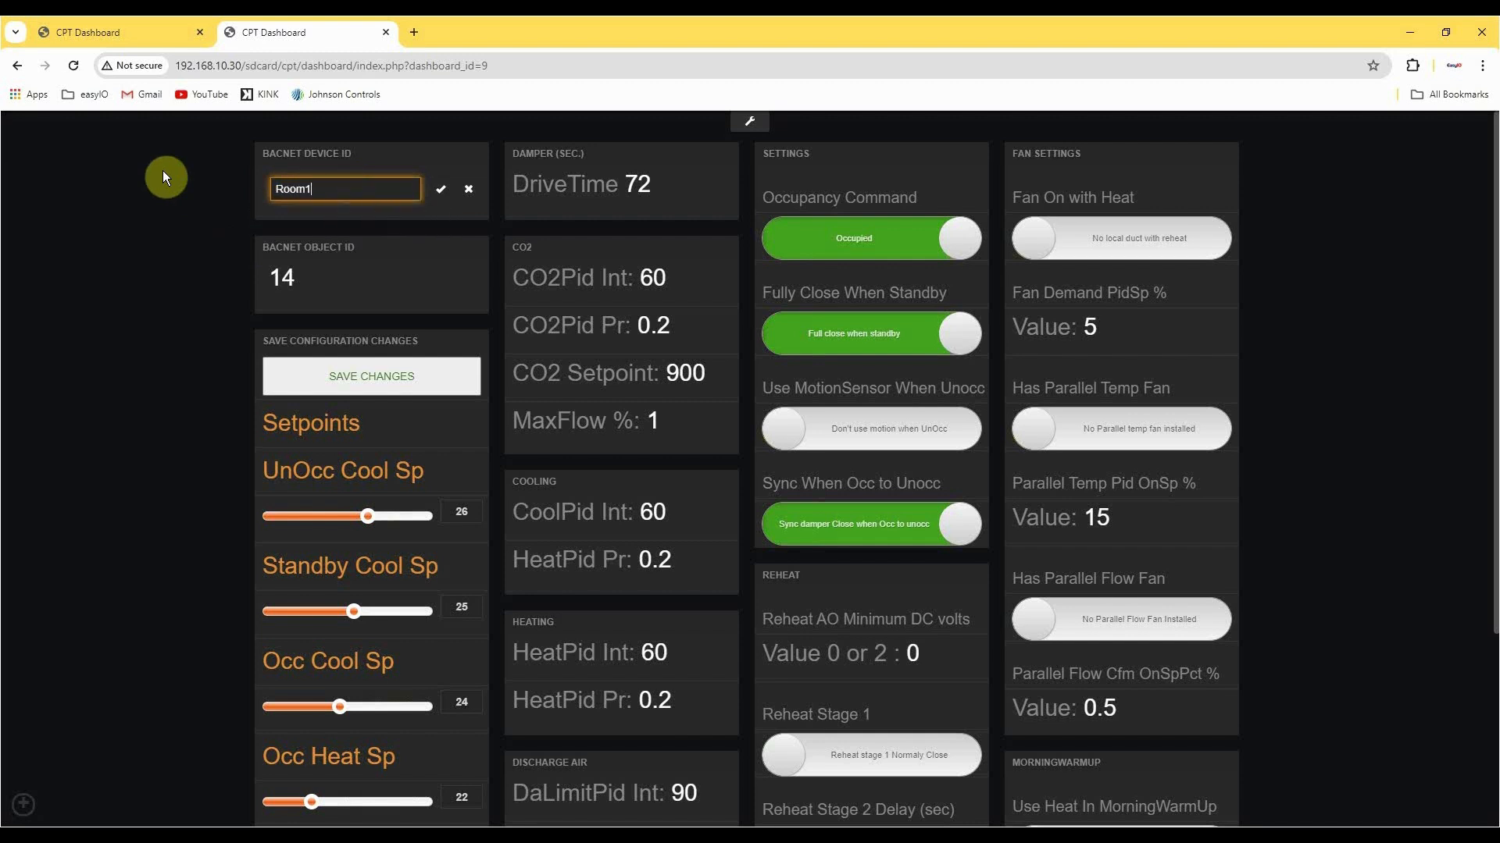
click(440, 189)
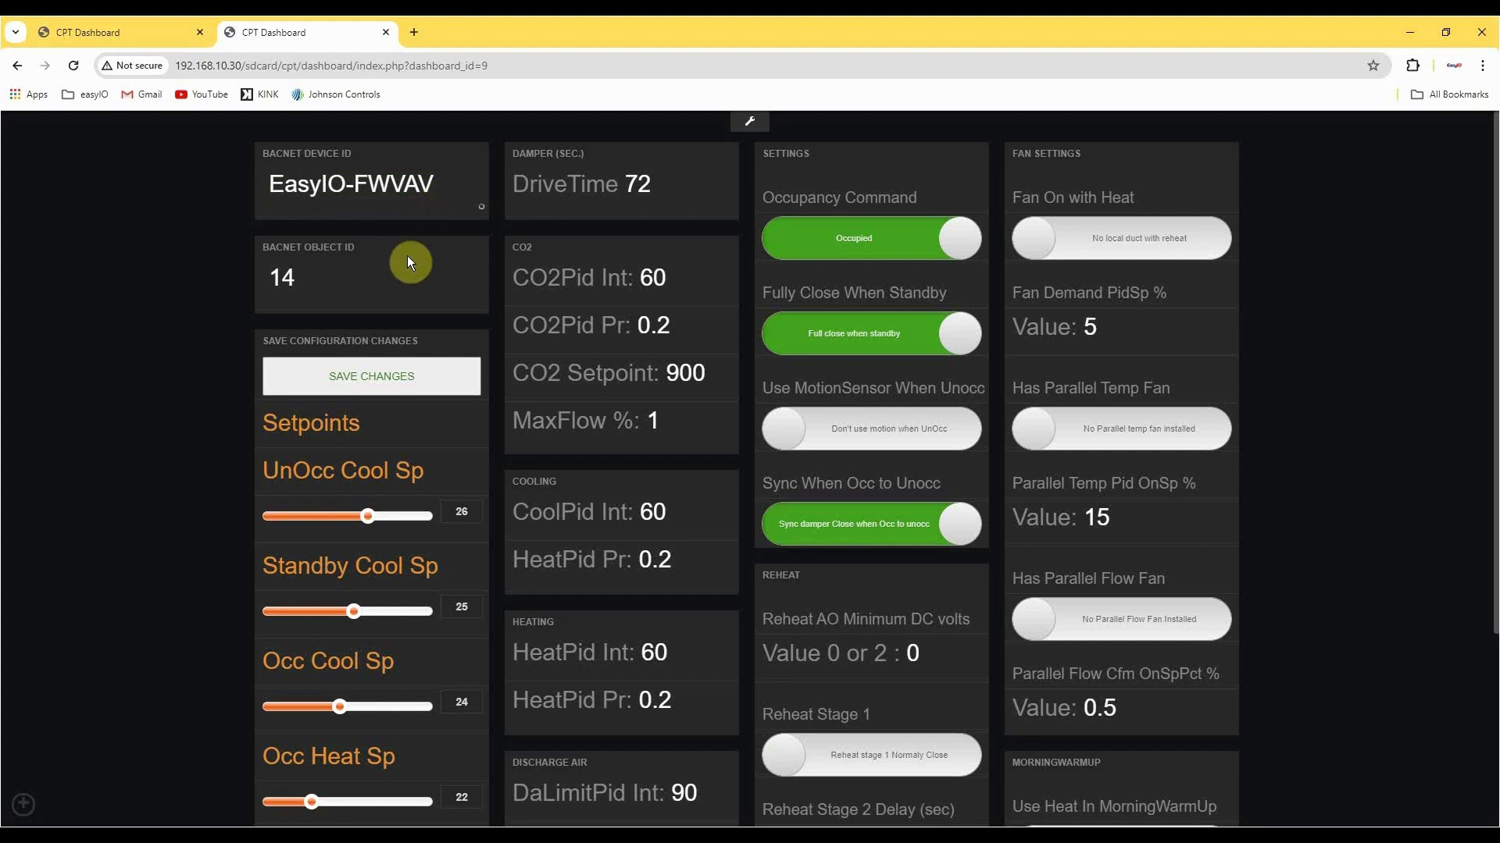
Change the BACnet Object ID to 15.
click(386, 282)
double_click(383, 290)
text(15)
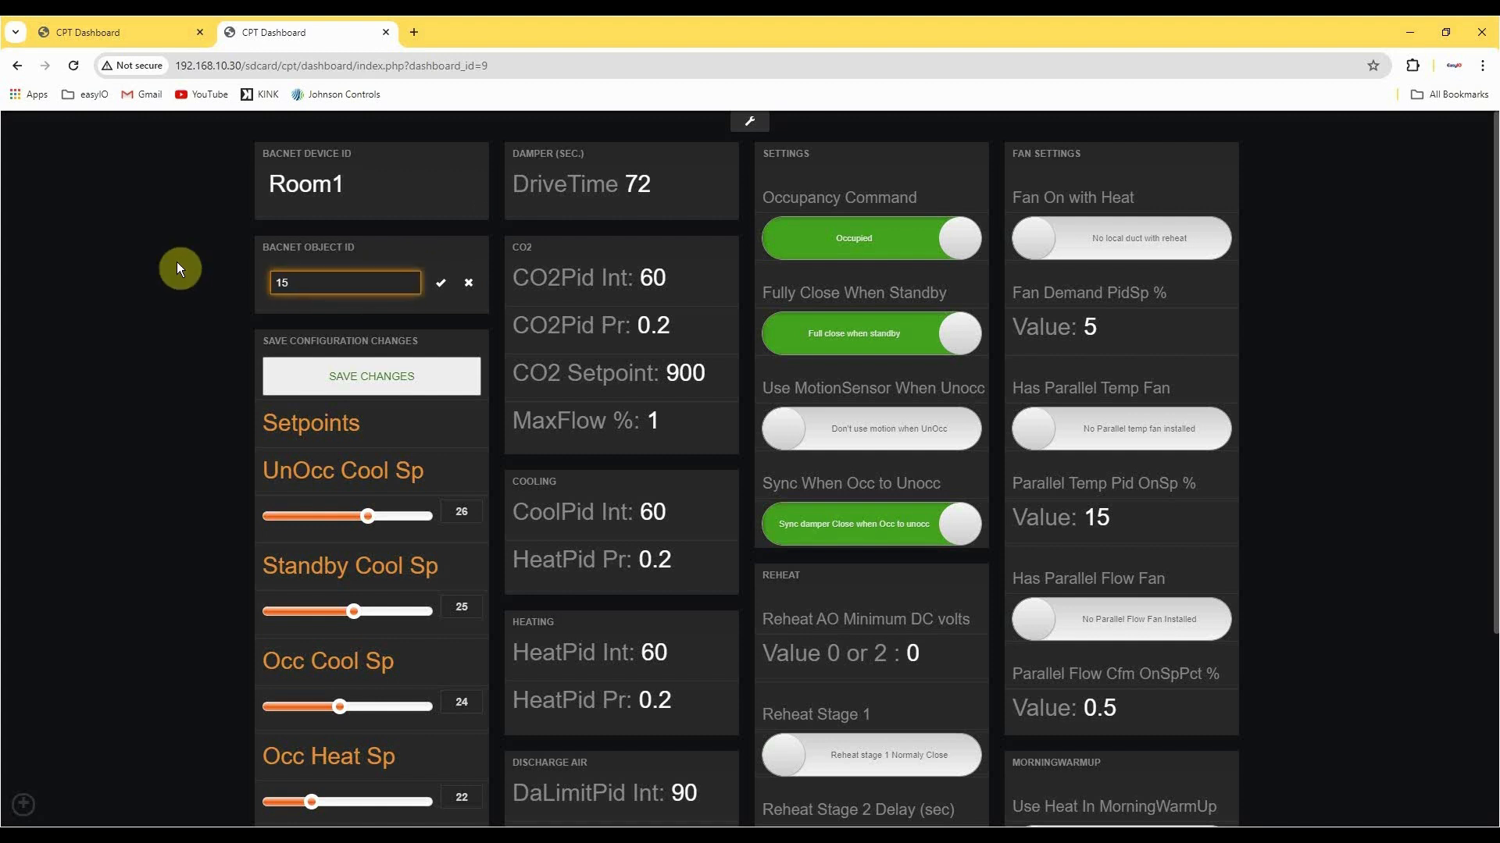
click(440, 283)
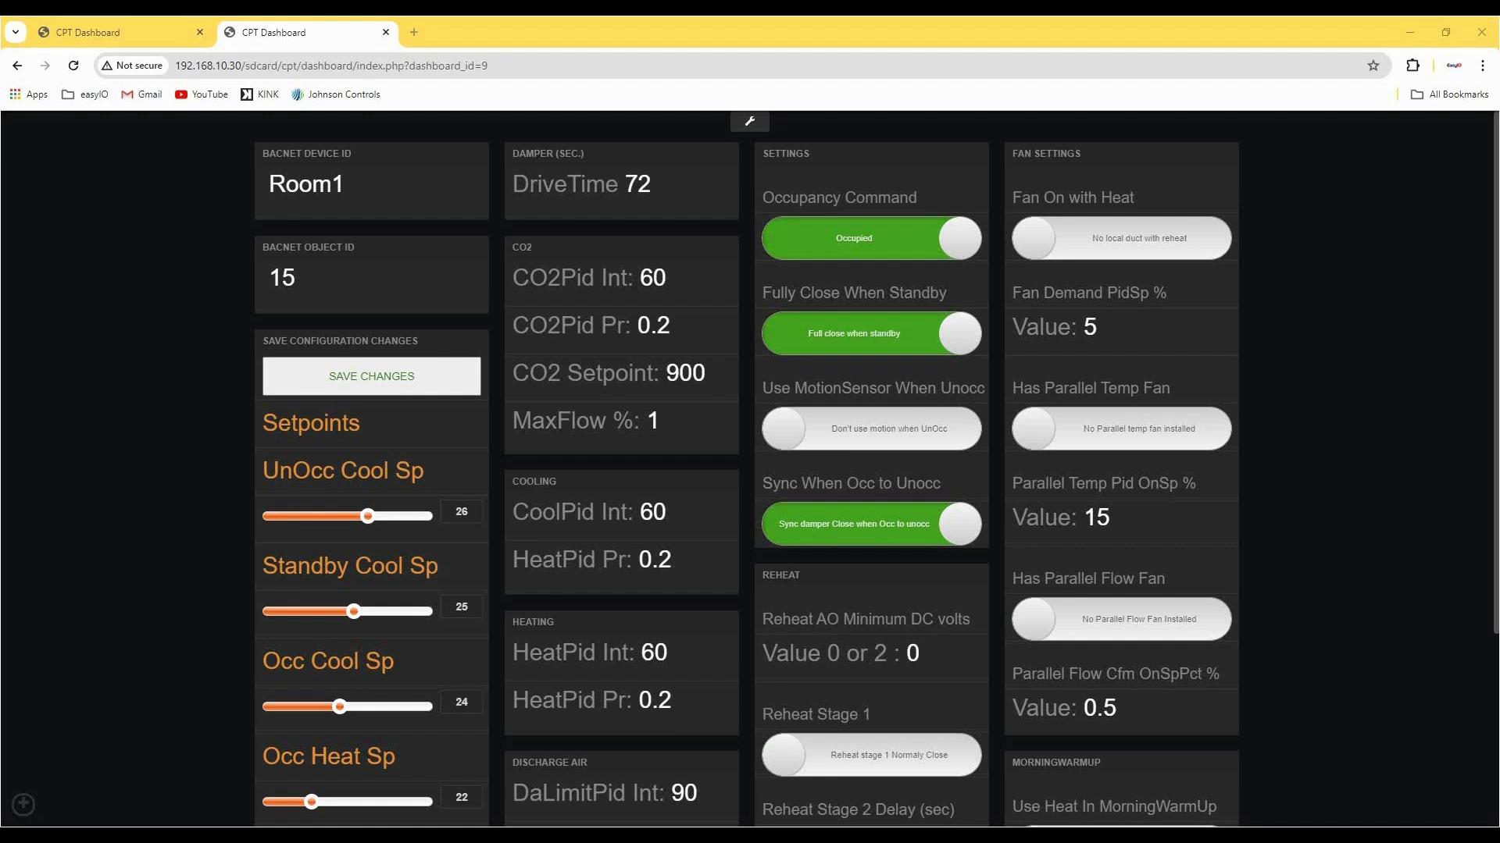
Adjust the UnOcc Cool Sp slider and set its value to 26.
scroll(396, 298, down, 3)
click(383, 283)
mouse_move(371, 290)
mouse_down()
mouse_move(334, 294)
mouse_move(372, 289)
mouse_up()
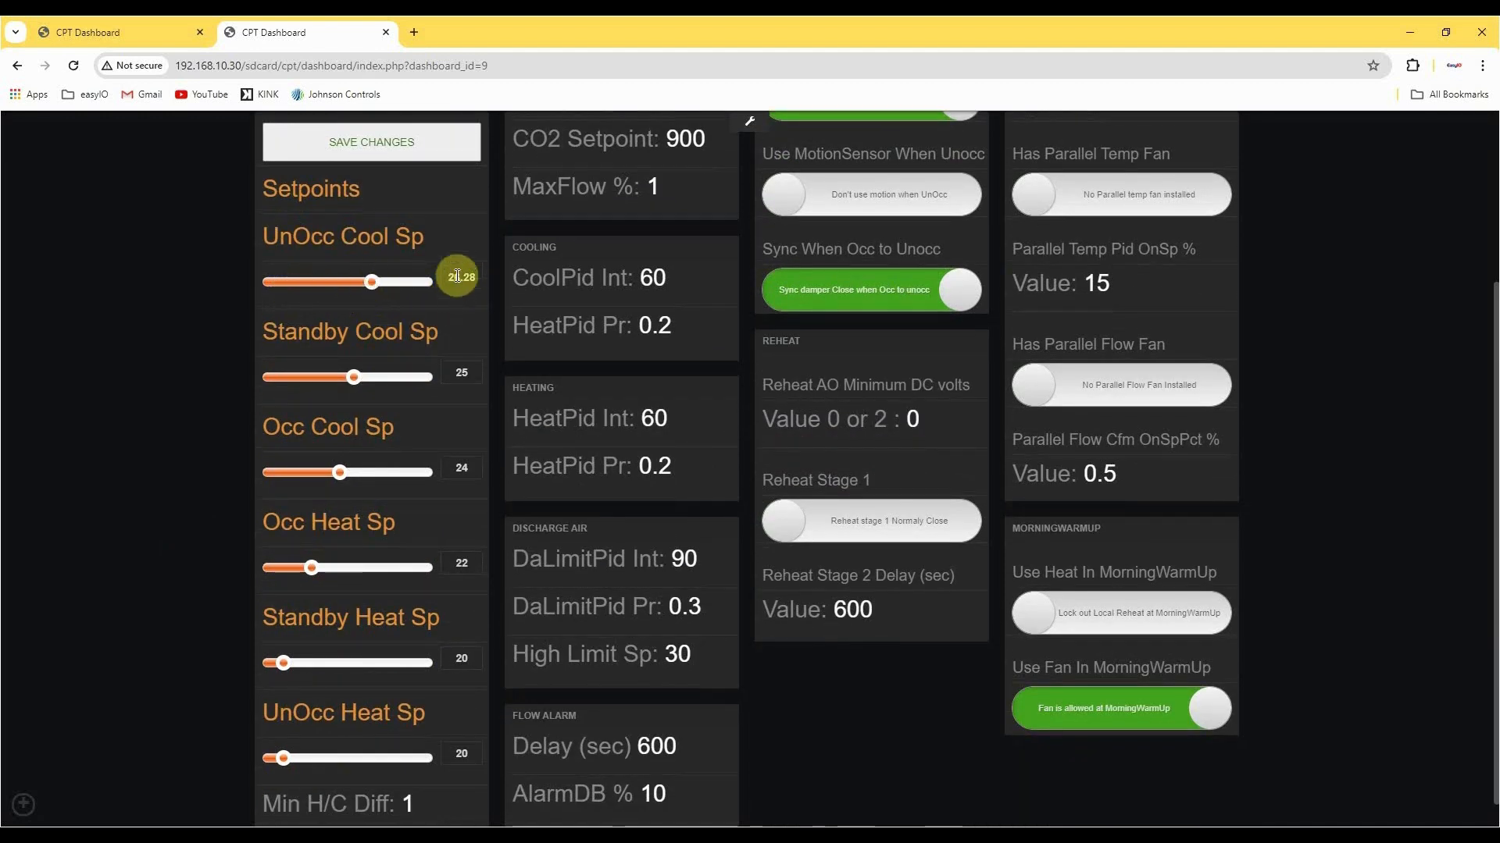
double_click(457, 276)
text(26)
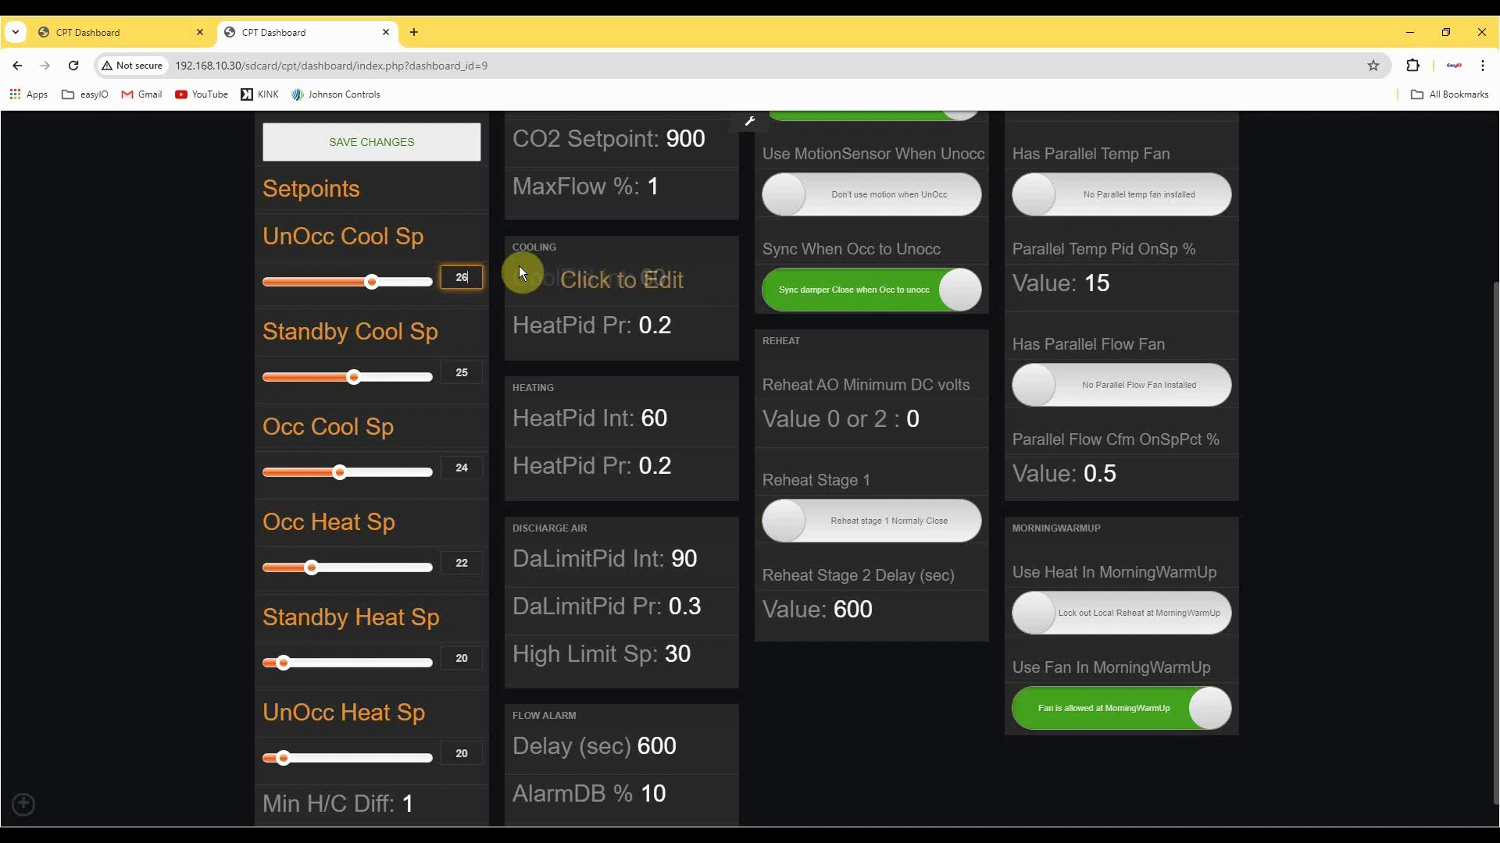
key(Return)
click(456, 321)
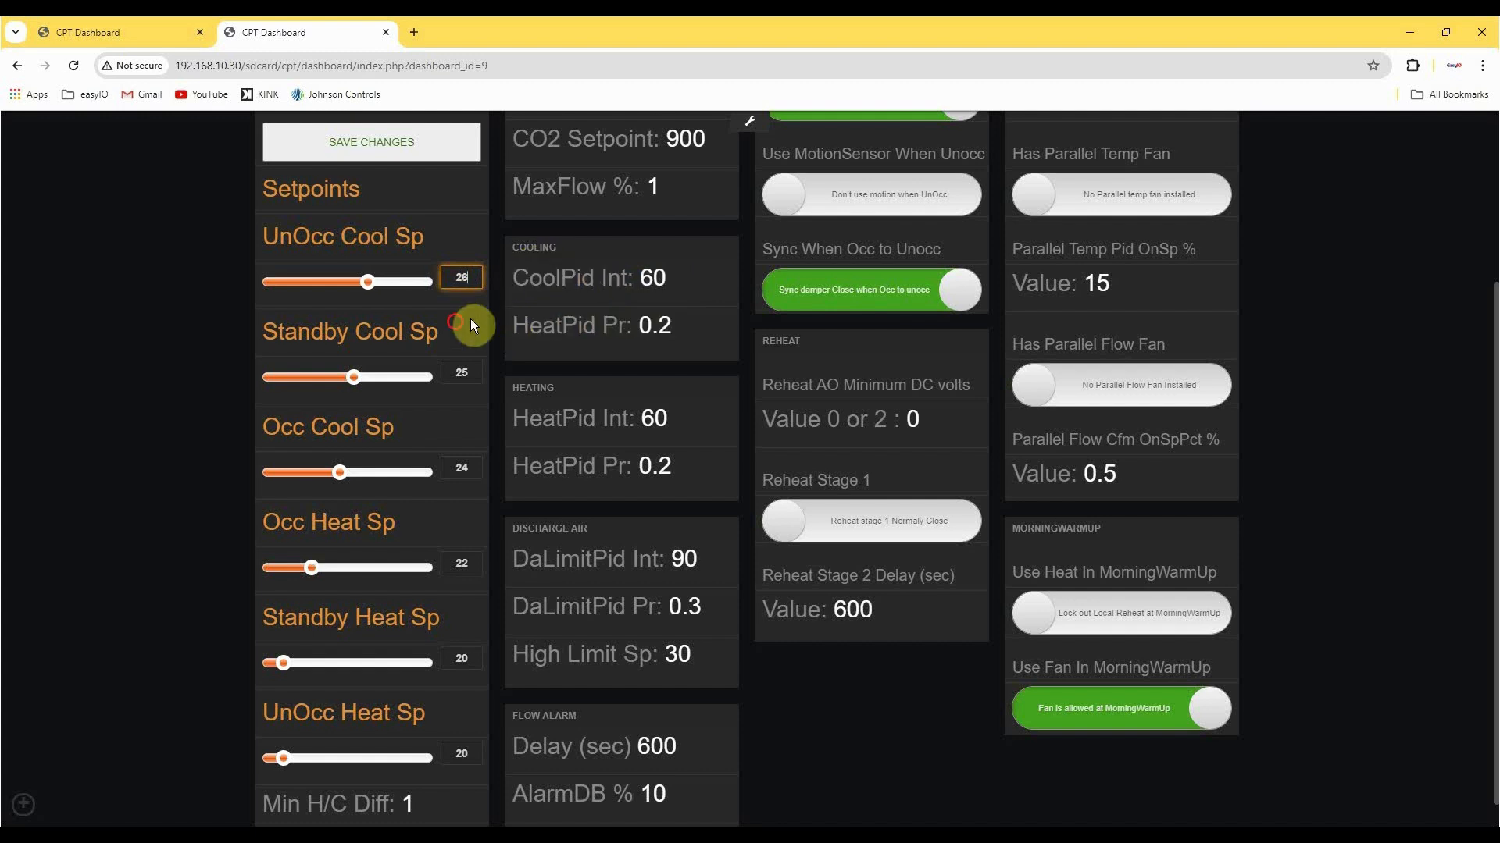
Set the damper DriveTime to 56 seconds and look over the remaining system settings.
scroll(455, 322, down, 1)
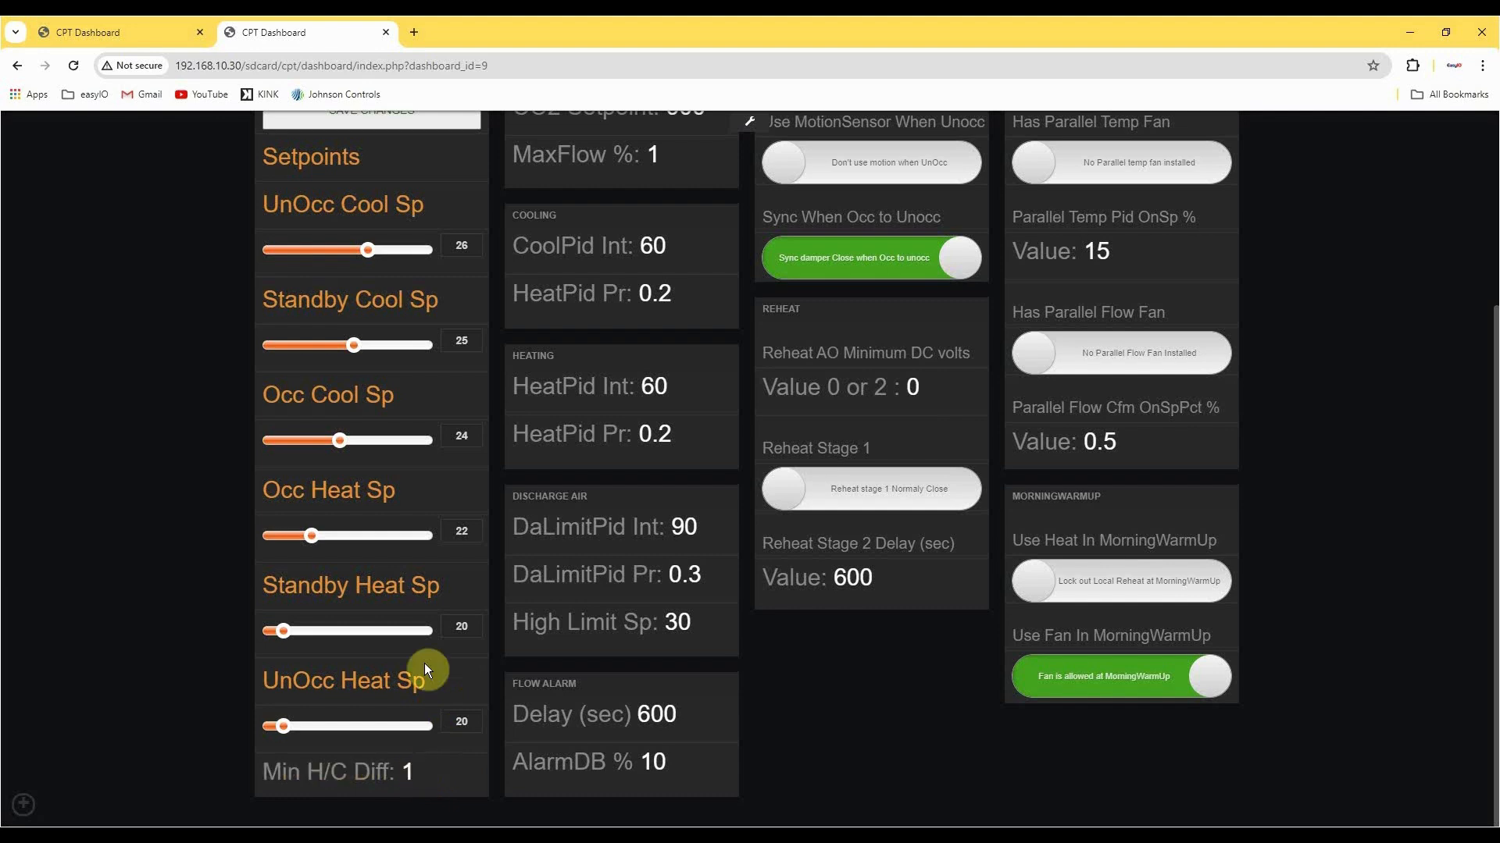
scroll(421, 547, up, 4)
click(625, 181)
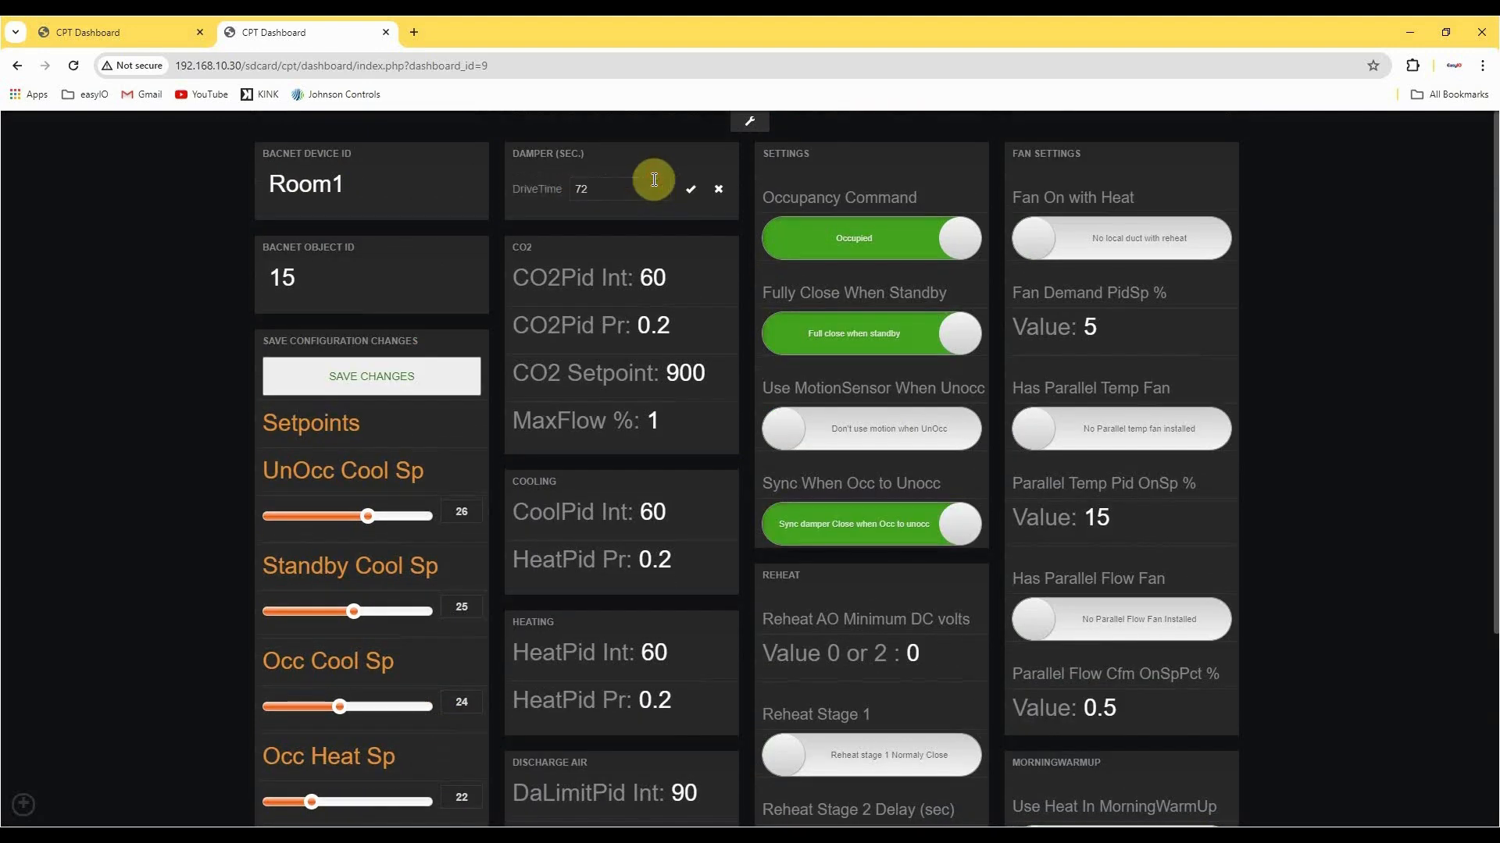
text(56)
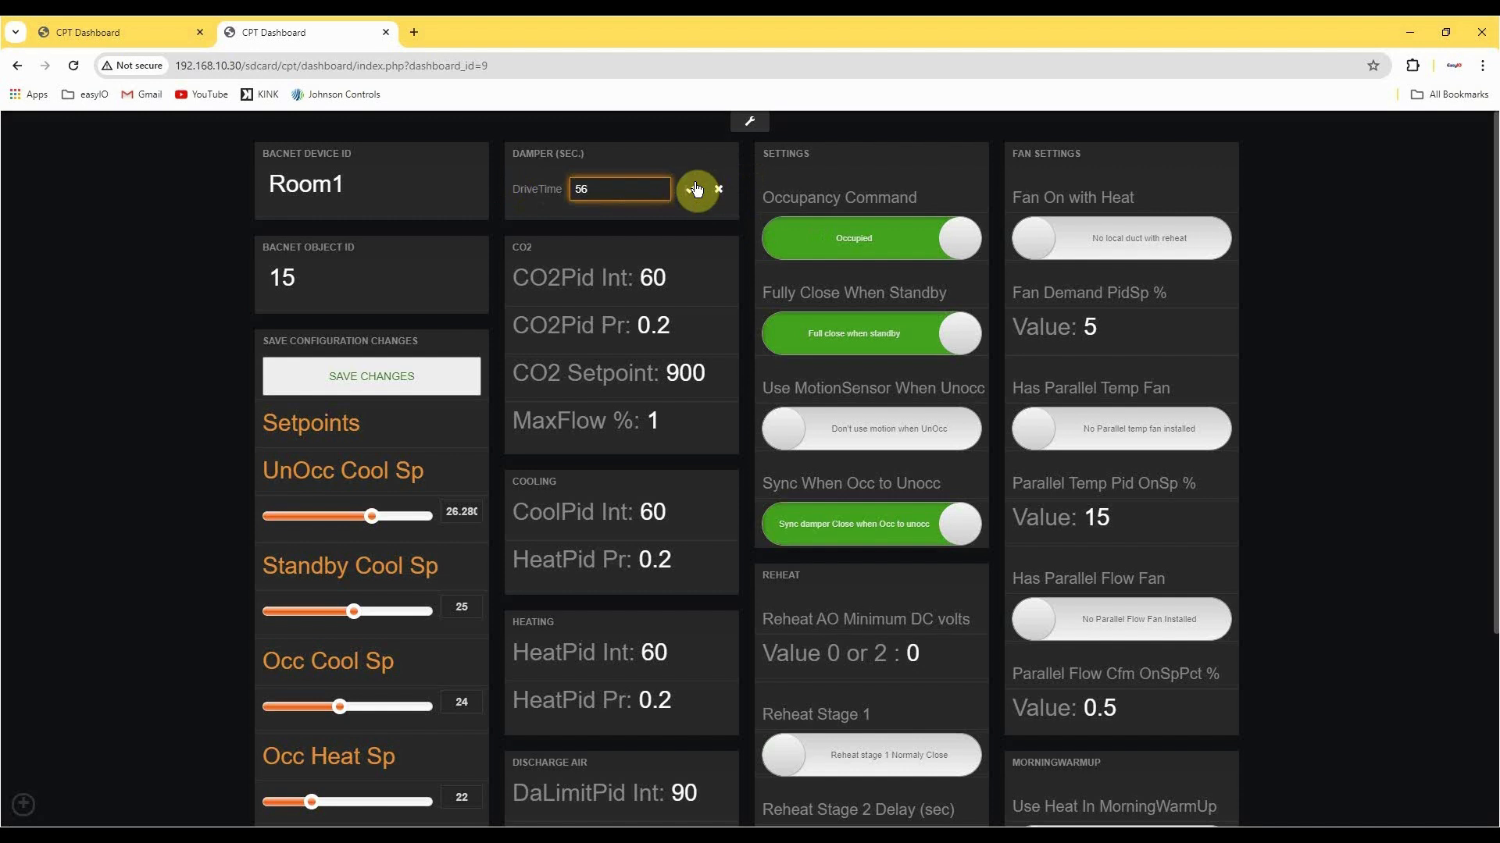
click(695, 189)
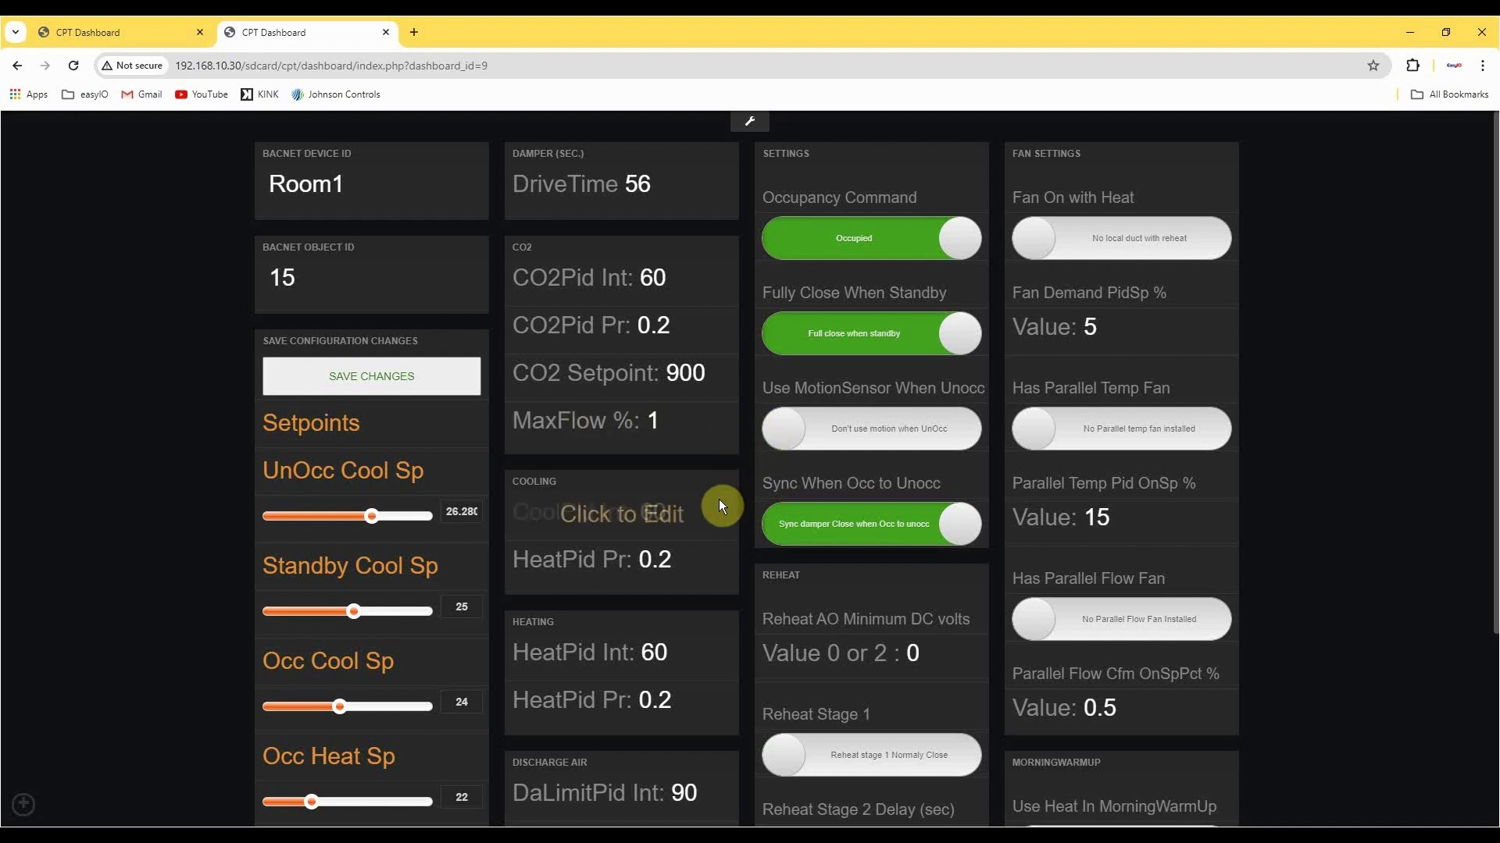
scroll(751, 537, down, 3)
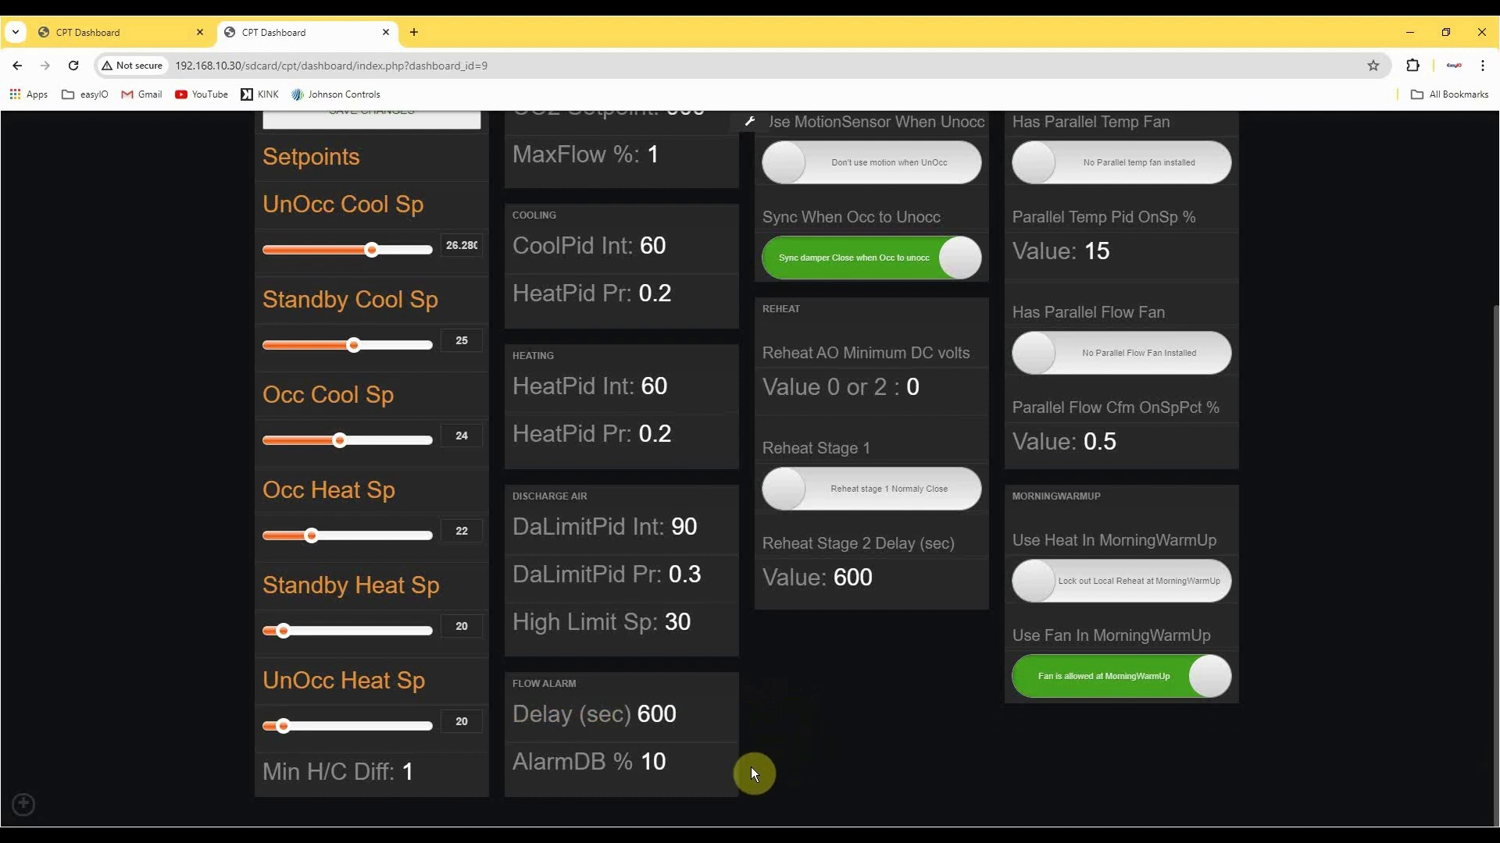
Try the Unoccupied and minimum-flow-at-standby options, returning Occupancy Command to Occupied and the standby option to full close.
scroll(840, 761, up, 4)
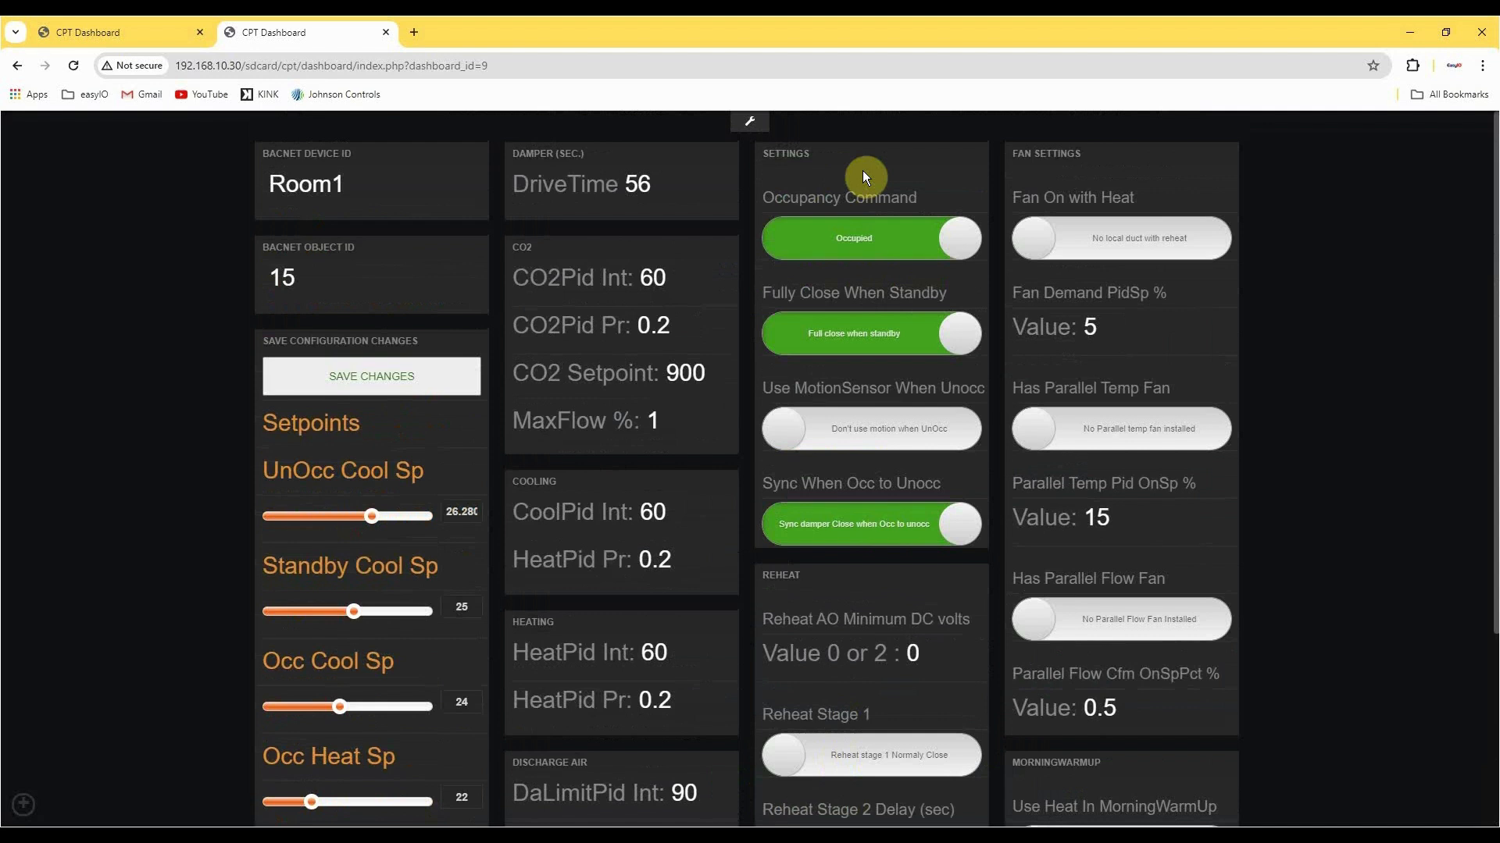
click(837, 238)
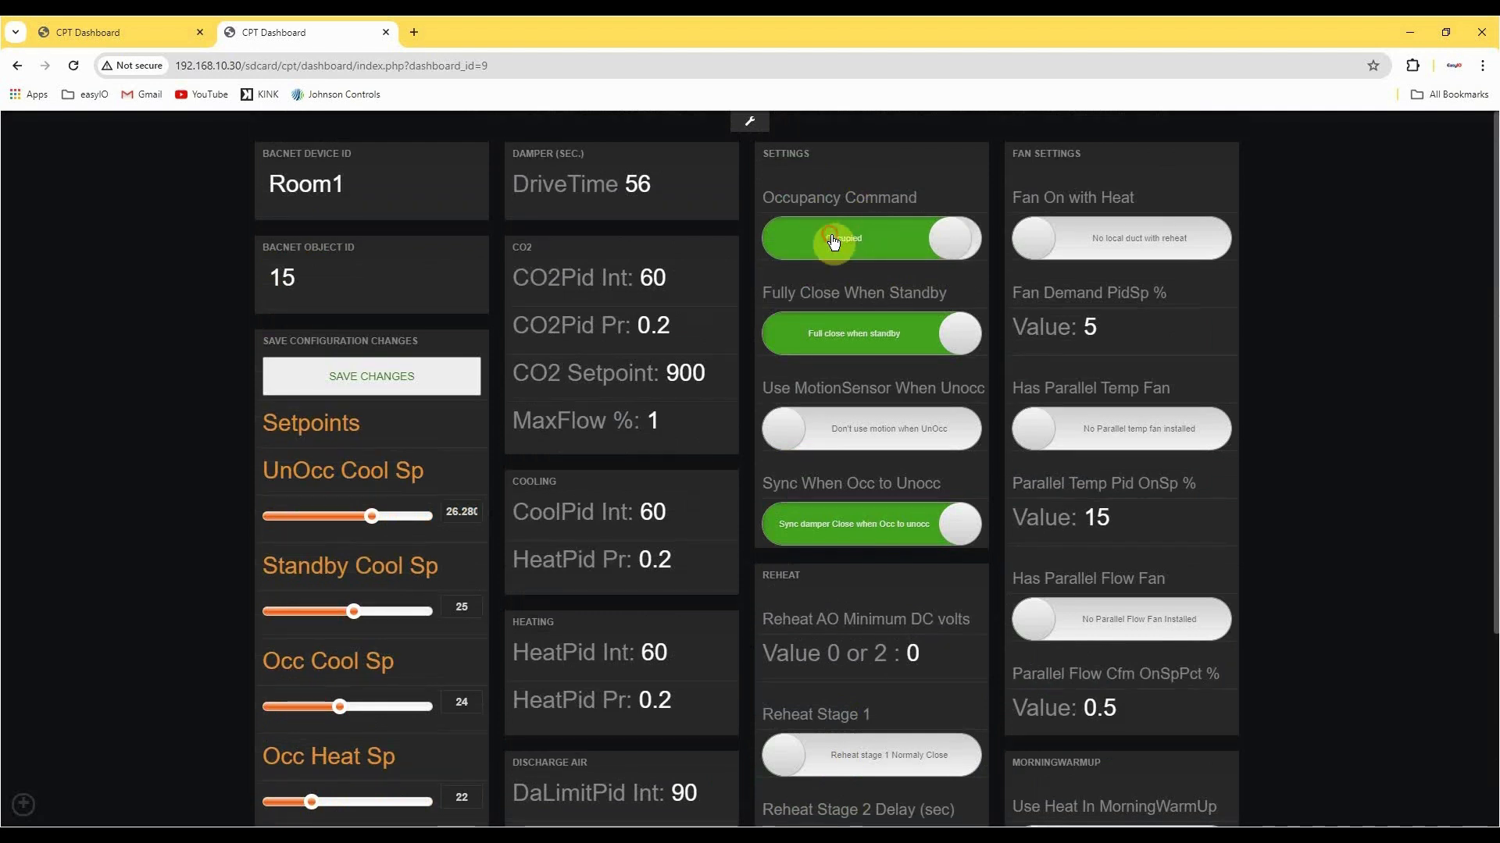
click(934, 238)
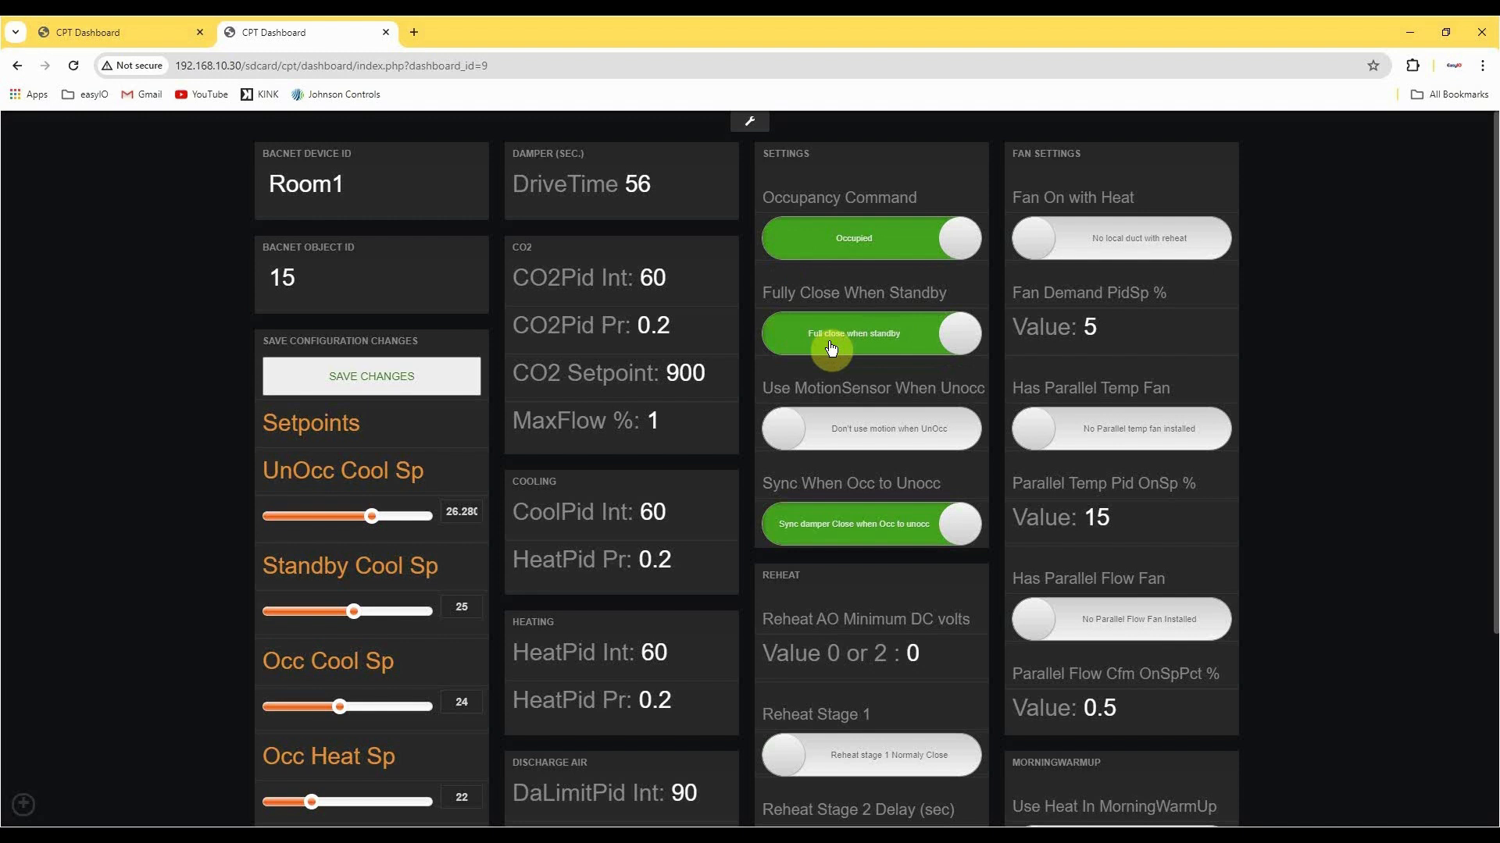
click(795, 337)
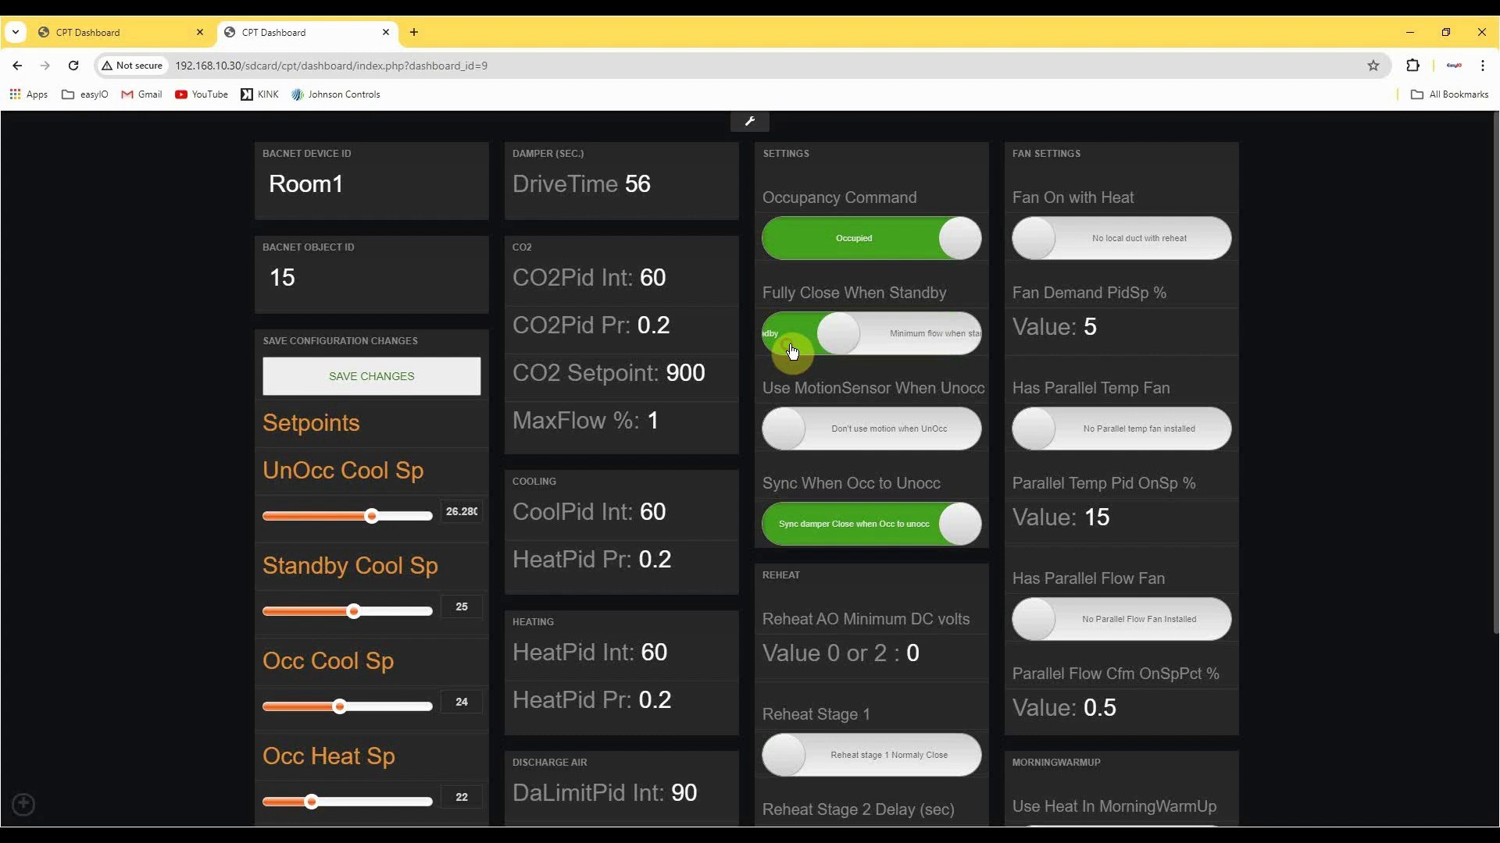
click(953, 341)
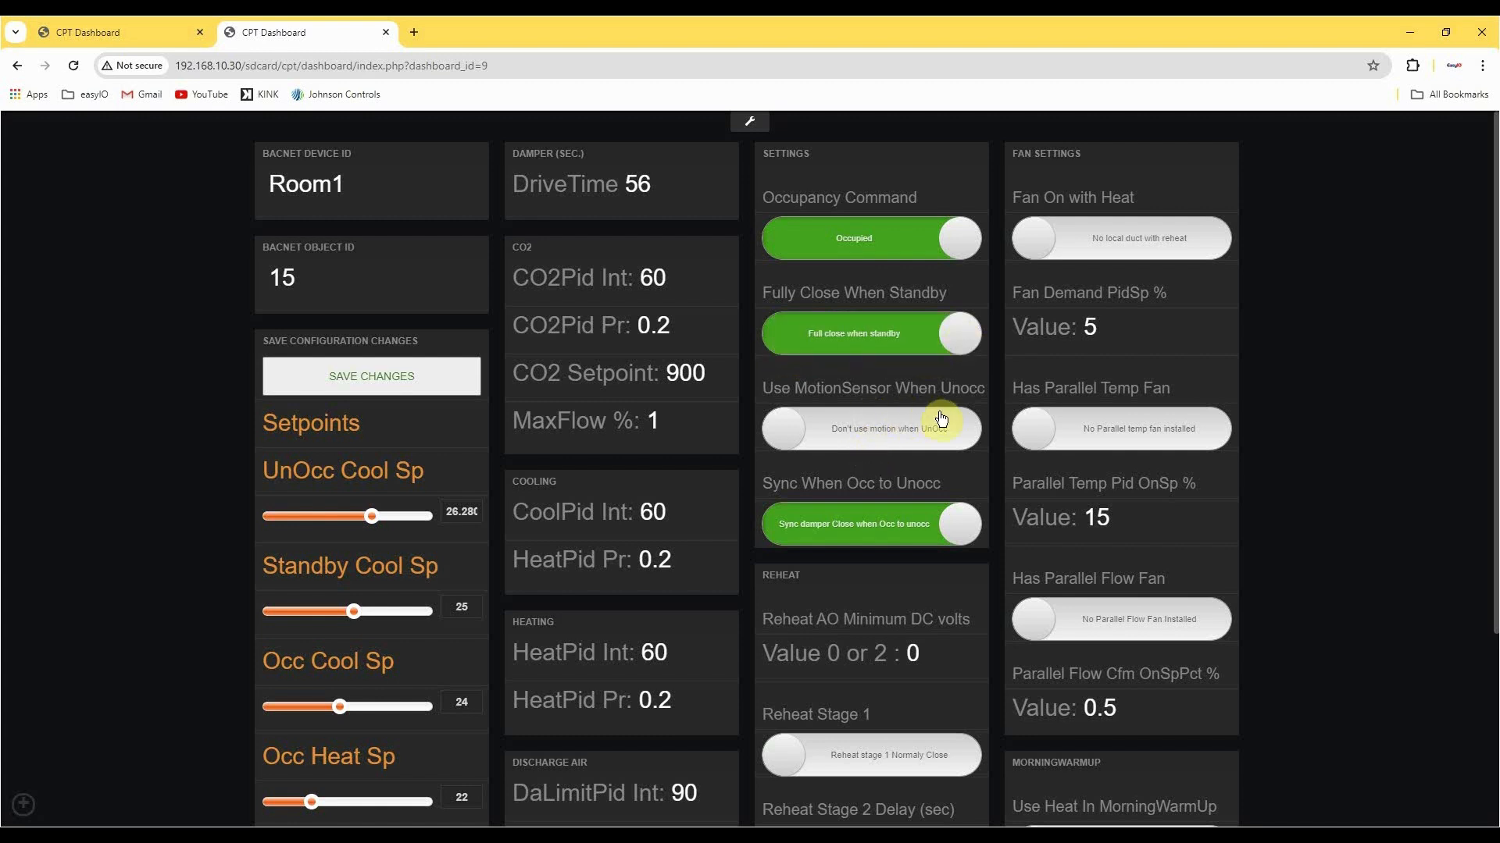
Try motion sensing when unoccupied and the sync-damper-open option, returning both switches to their original settings.
click(950, 435)
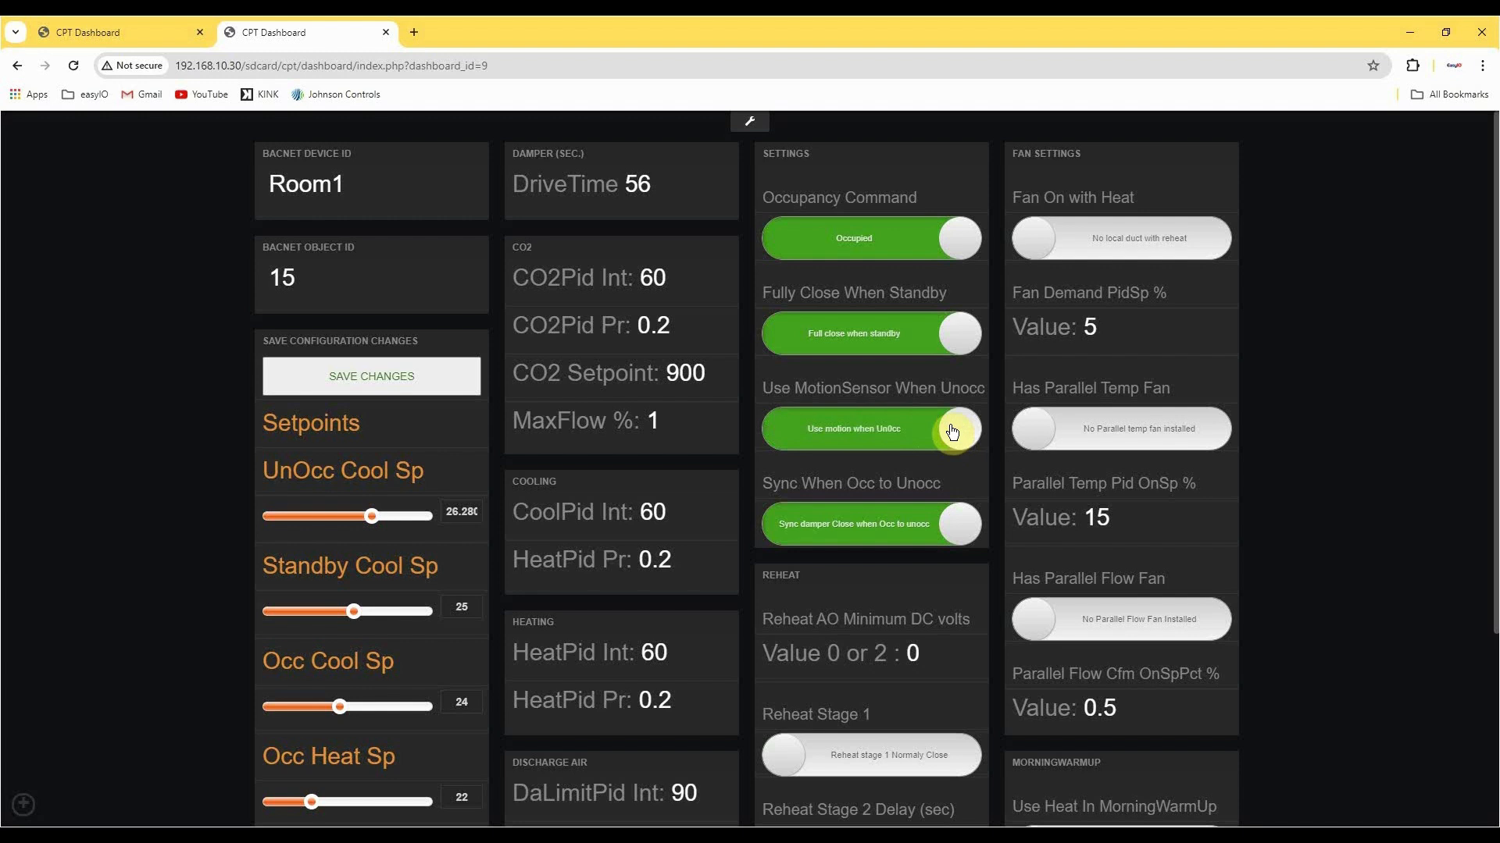
click(820, 442)
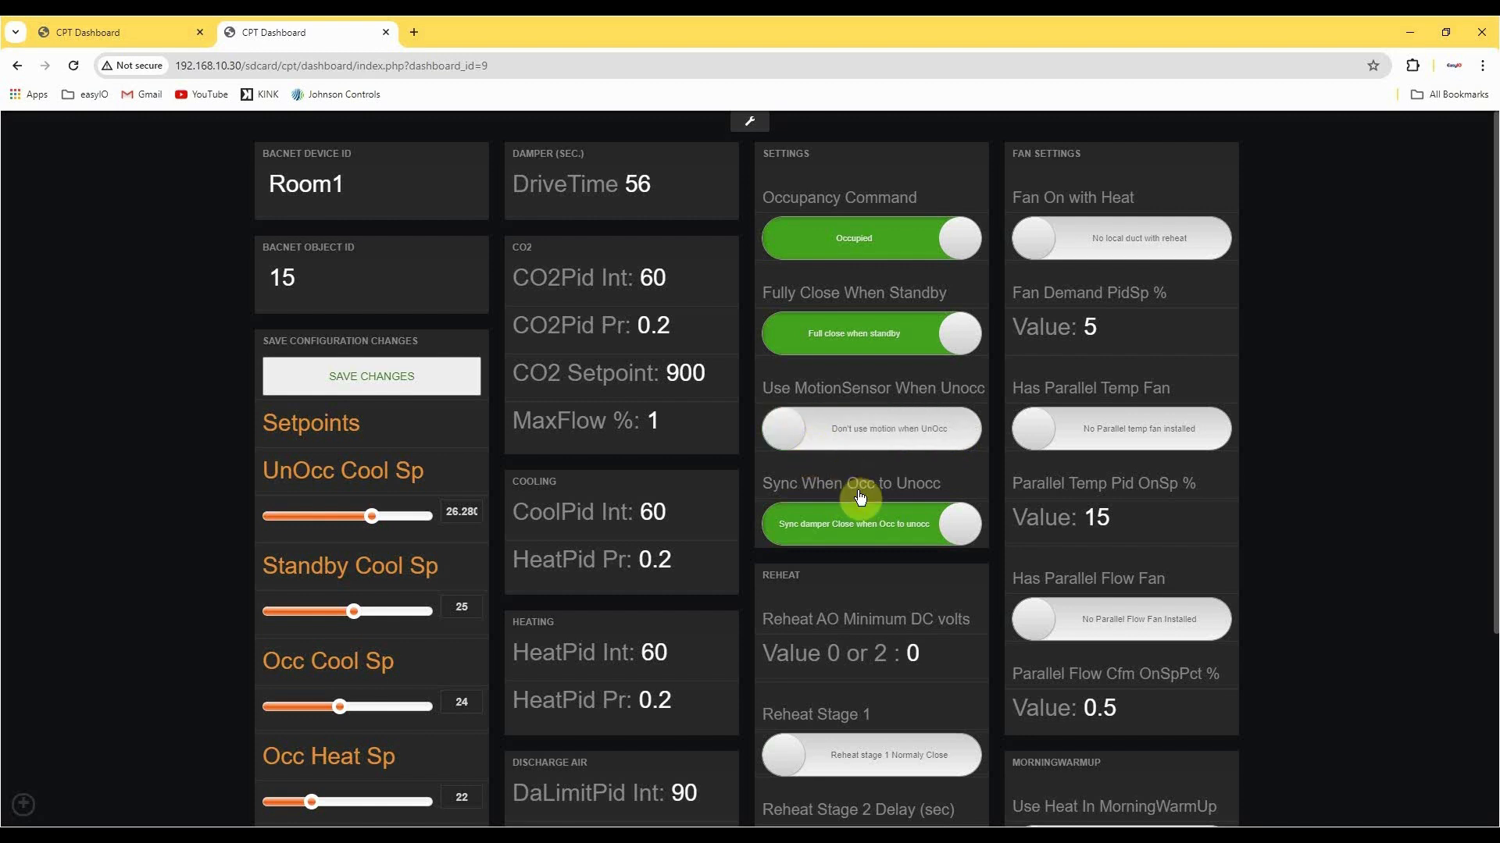
click(838, 532)
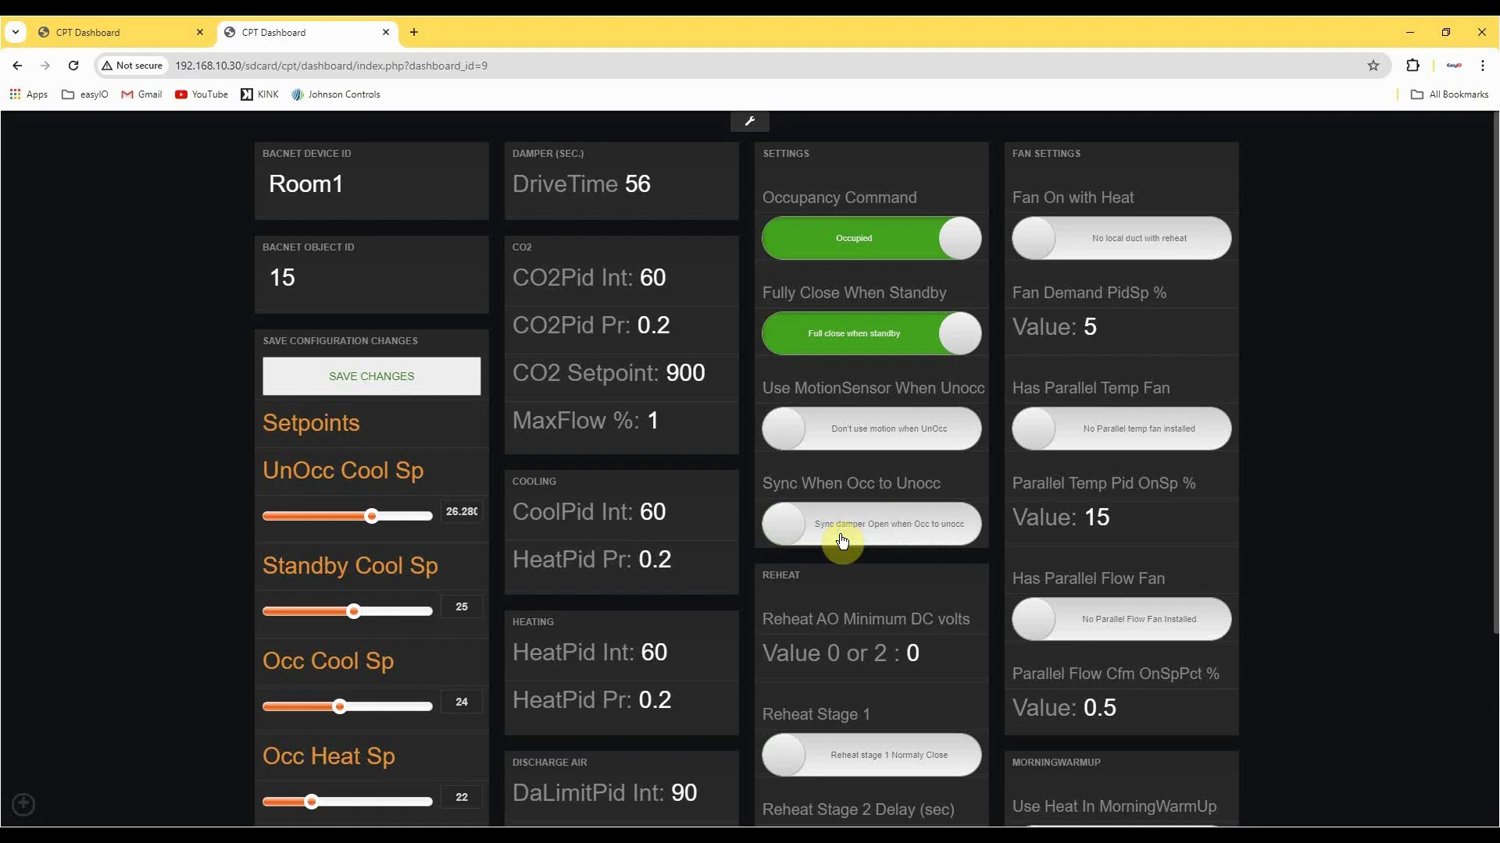
click(939, 541)
Try Reheat Stage 1 as normally open, then return it to normally closed.
scroll(940, 547, down, 2)
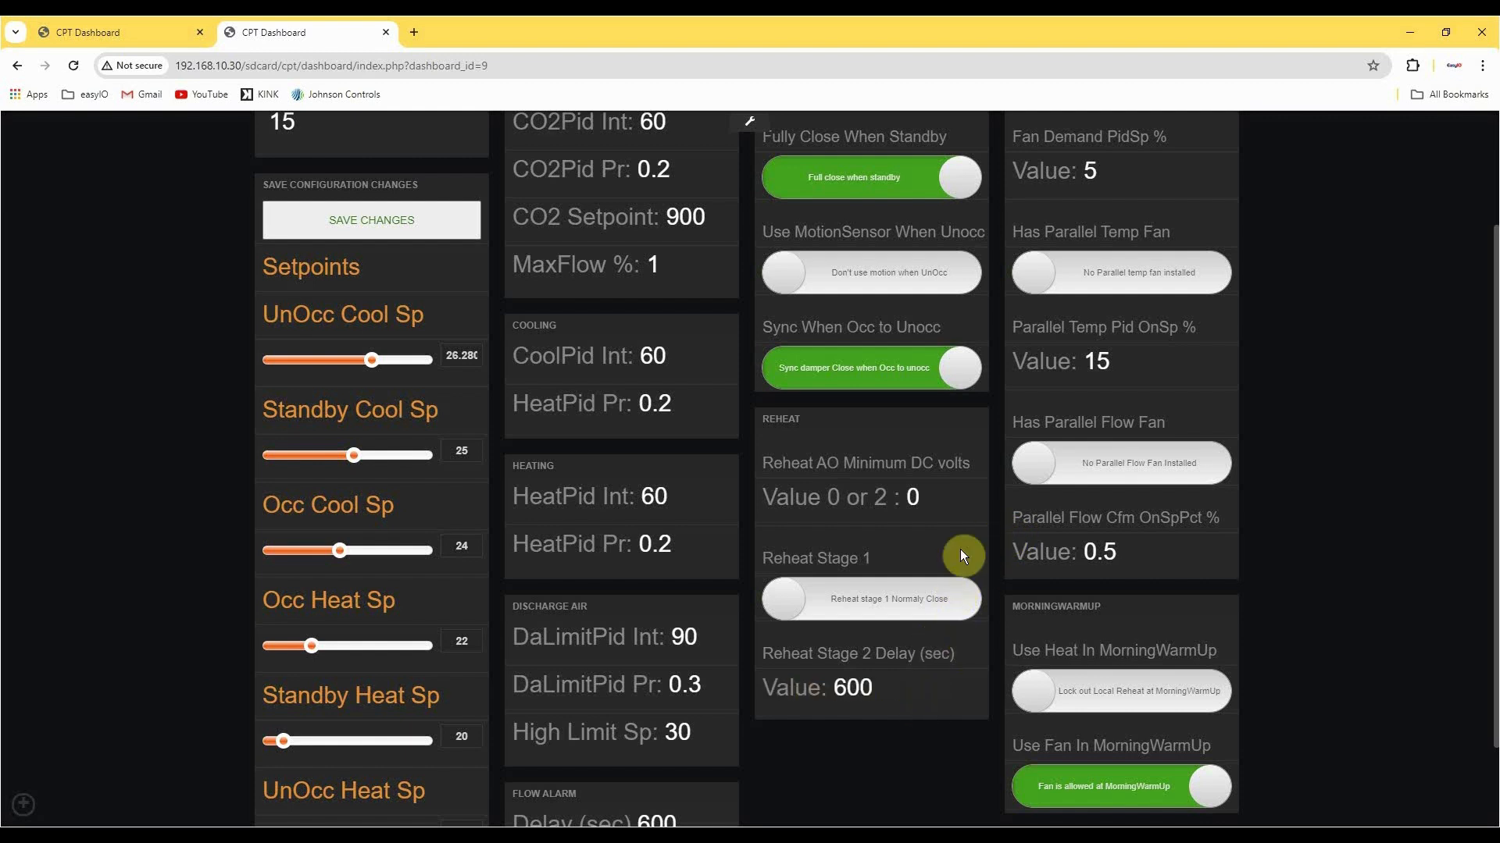
click(964, 598)
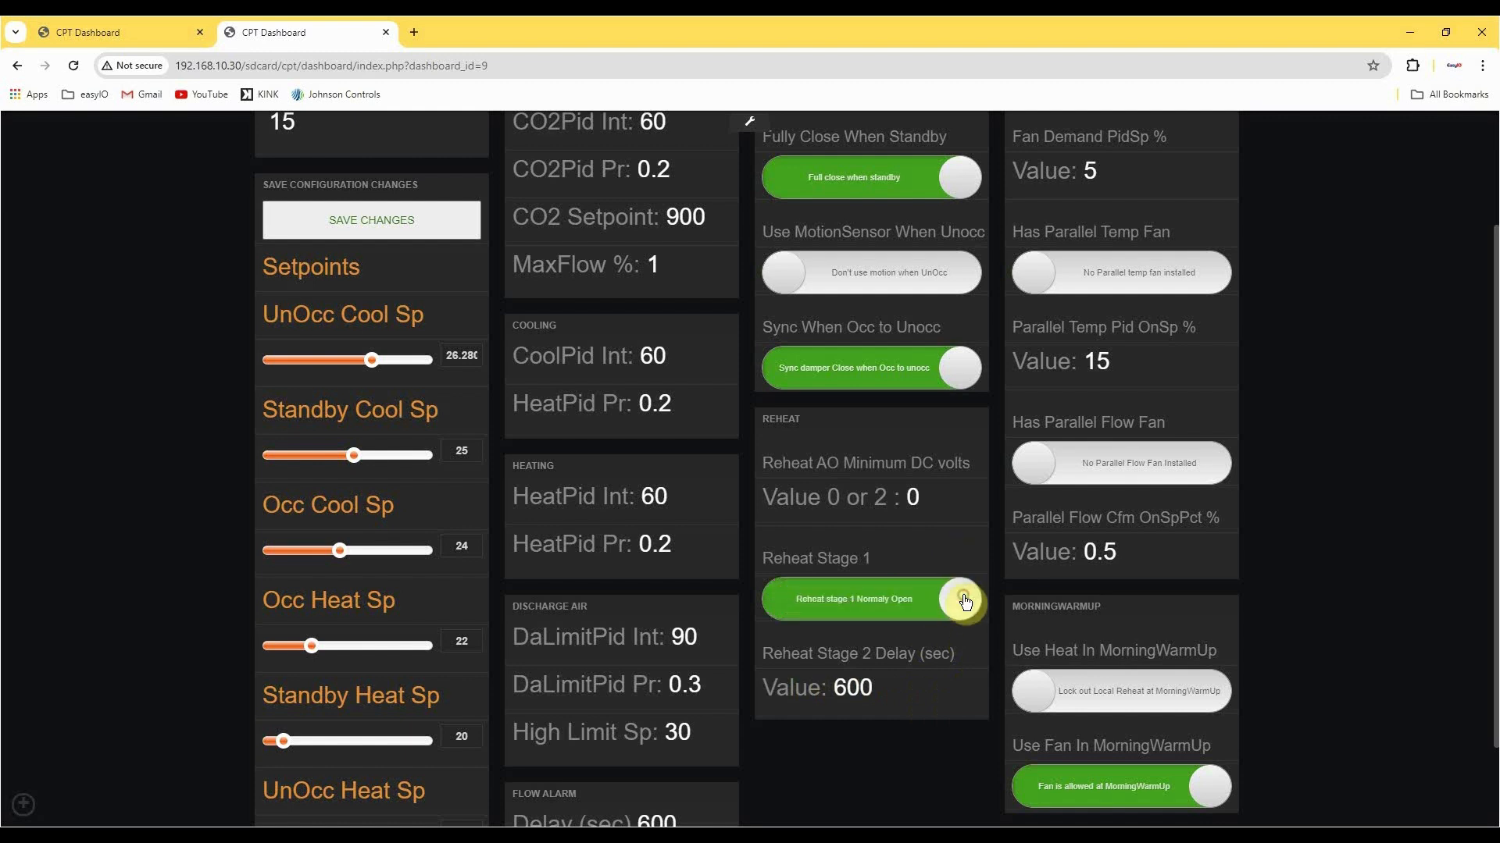
click(786, 617)
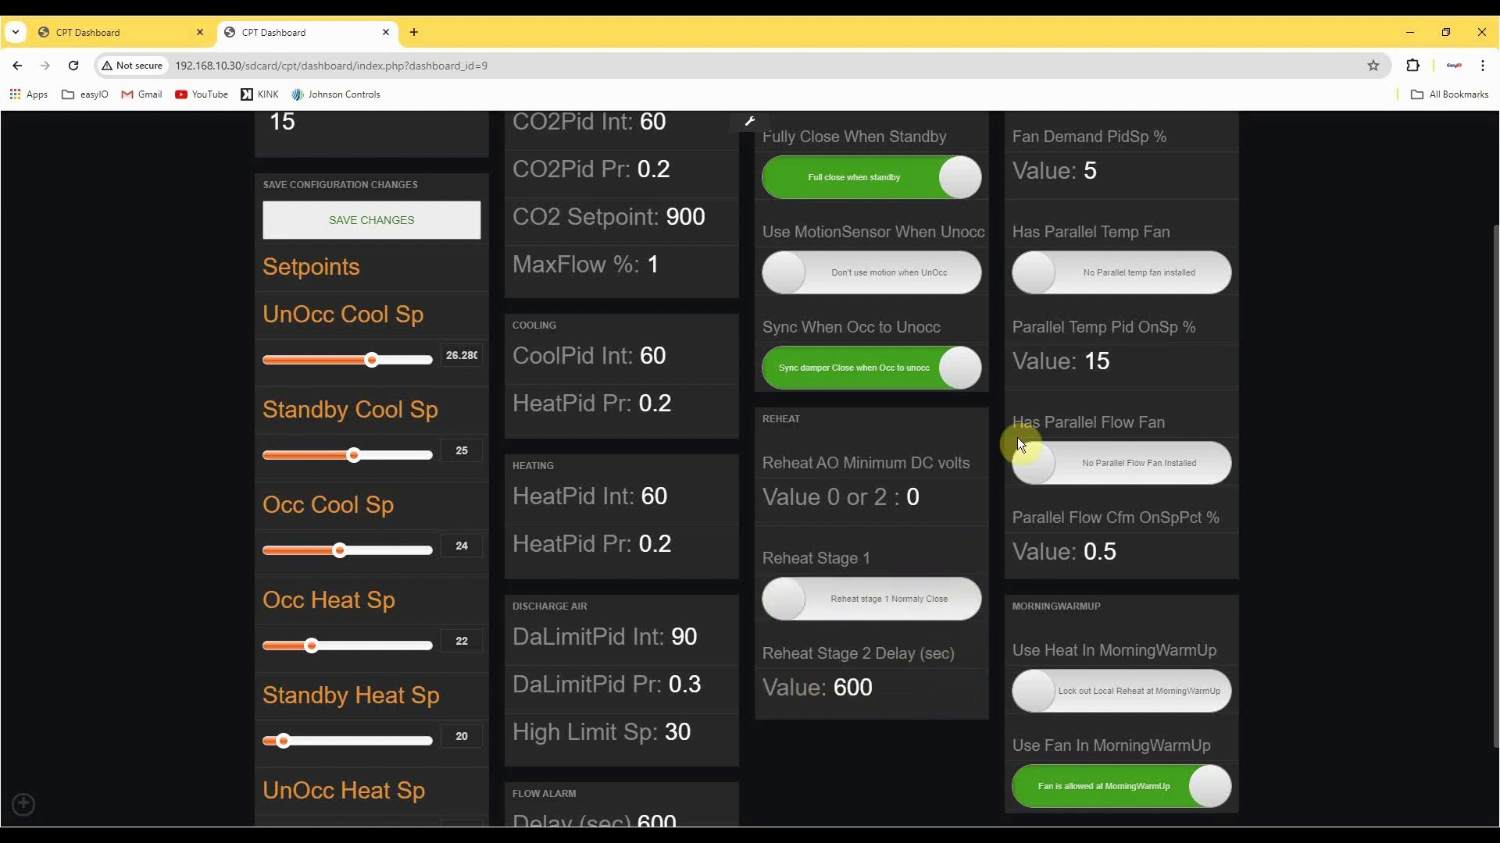
Try the local duct with reheat option for Fan On with Heat, returning it to no local duct with reheat.
scroll(1081, 453, up, 2)
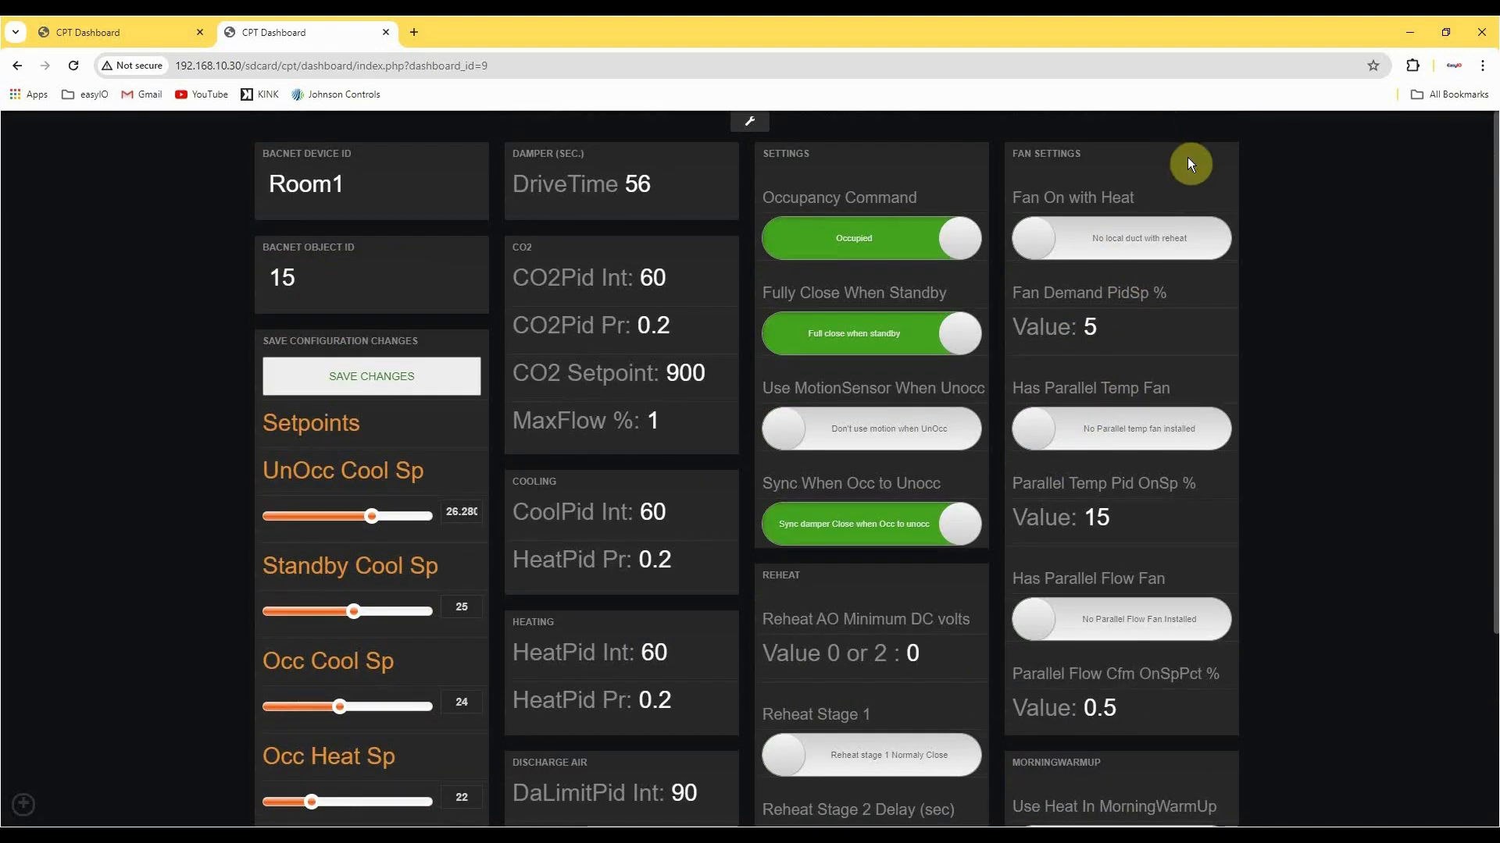
click(1223, 234)
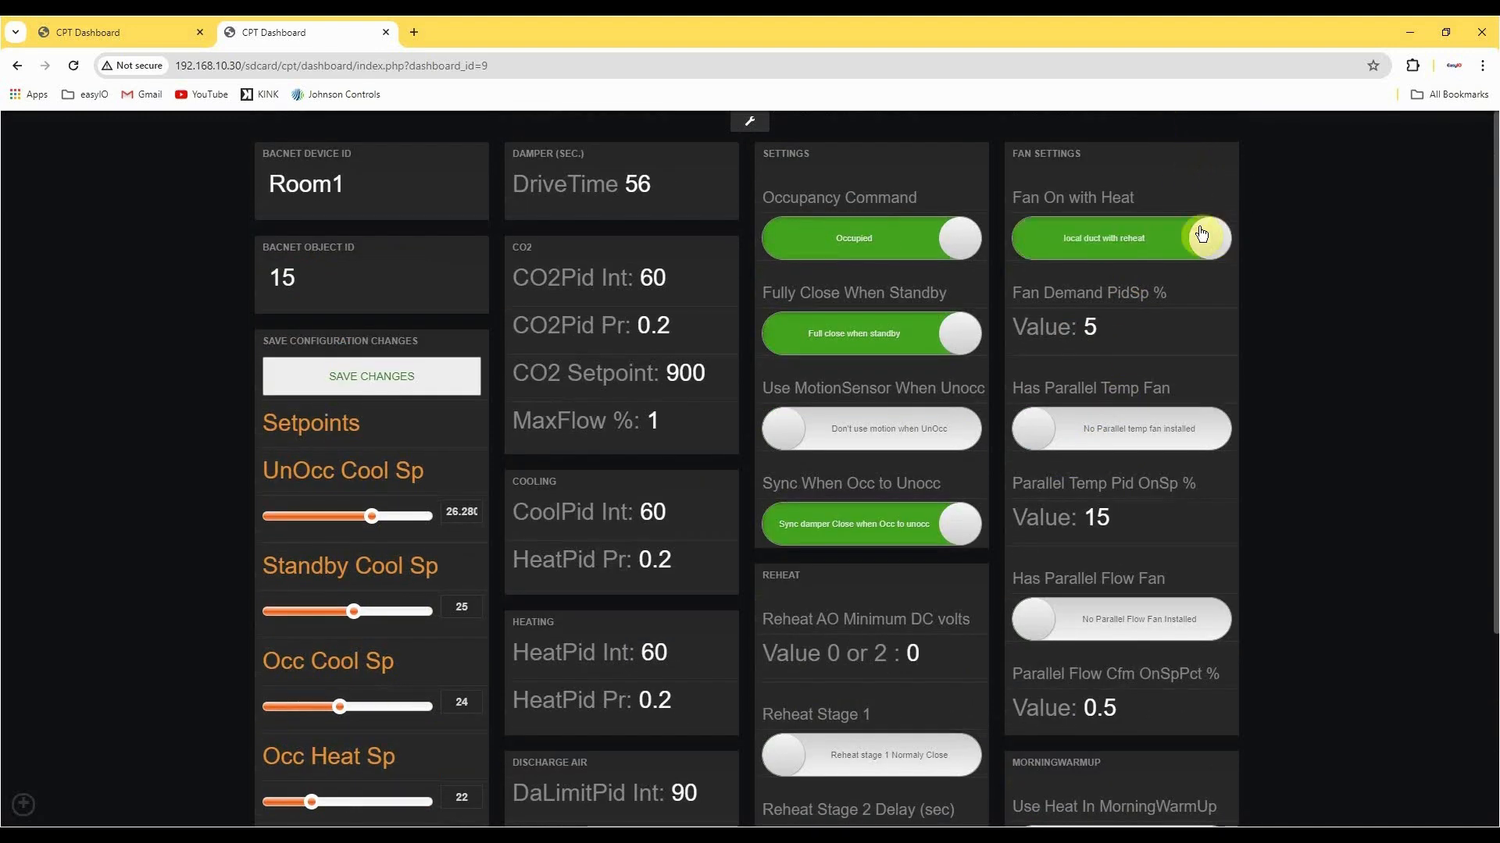
click(1039, 248)
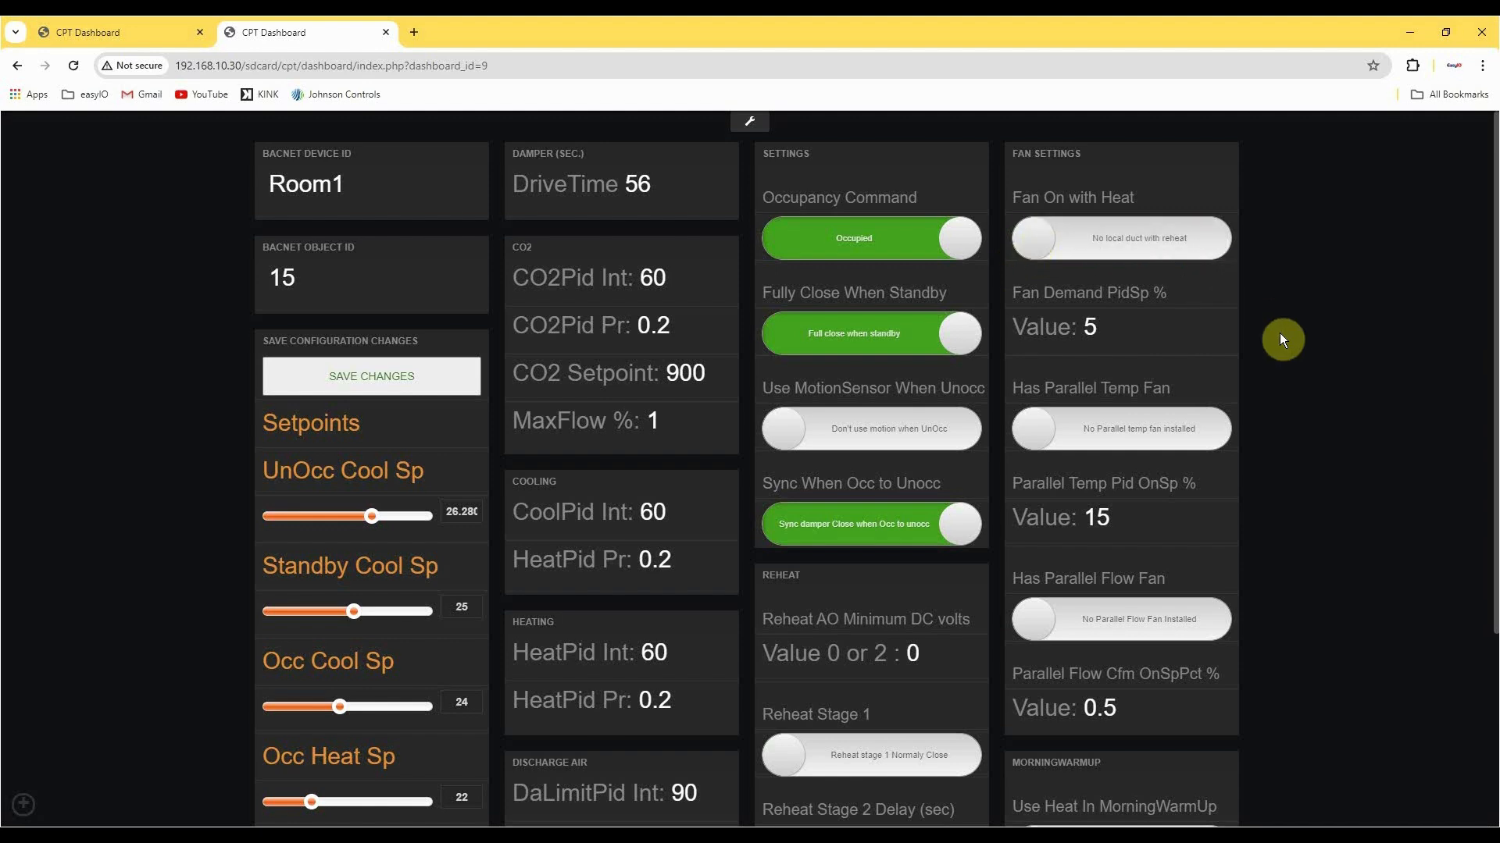
Try the alternate heat and fan options for MorningWarmUp, returning them to local reheat locked out and fan allowed.
scroll(1261, 331, down, 1)
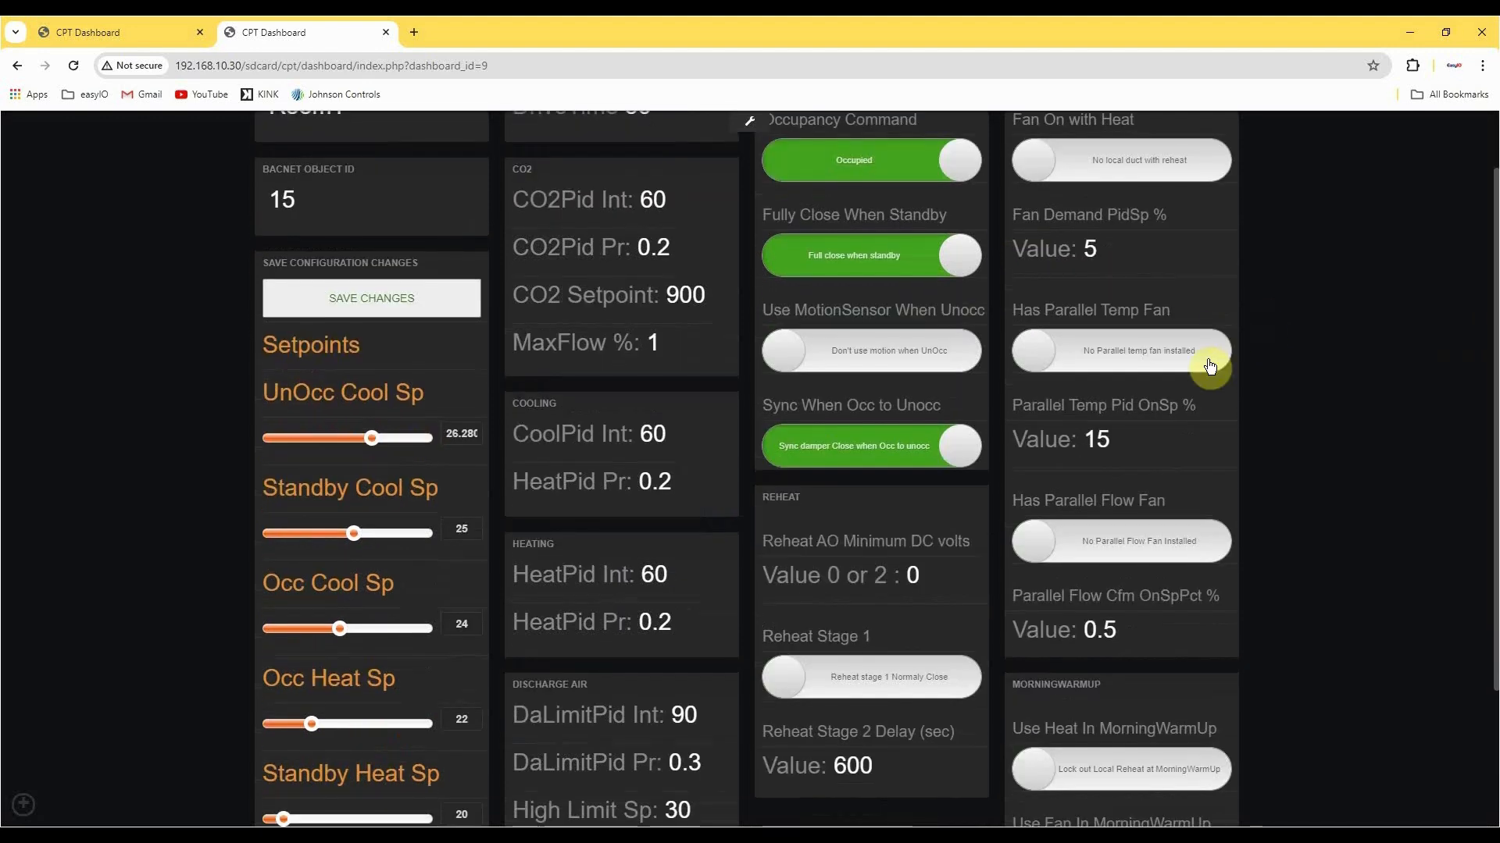
scroll(1212, 400, down, 2)
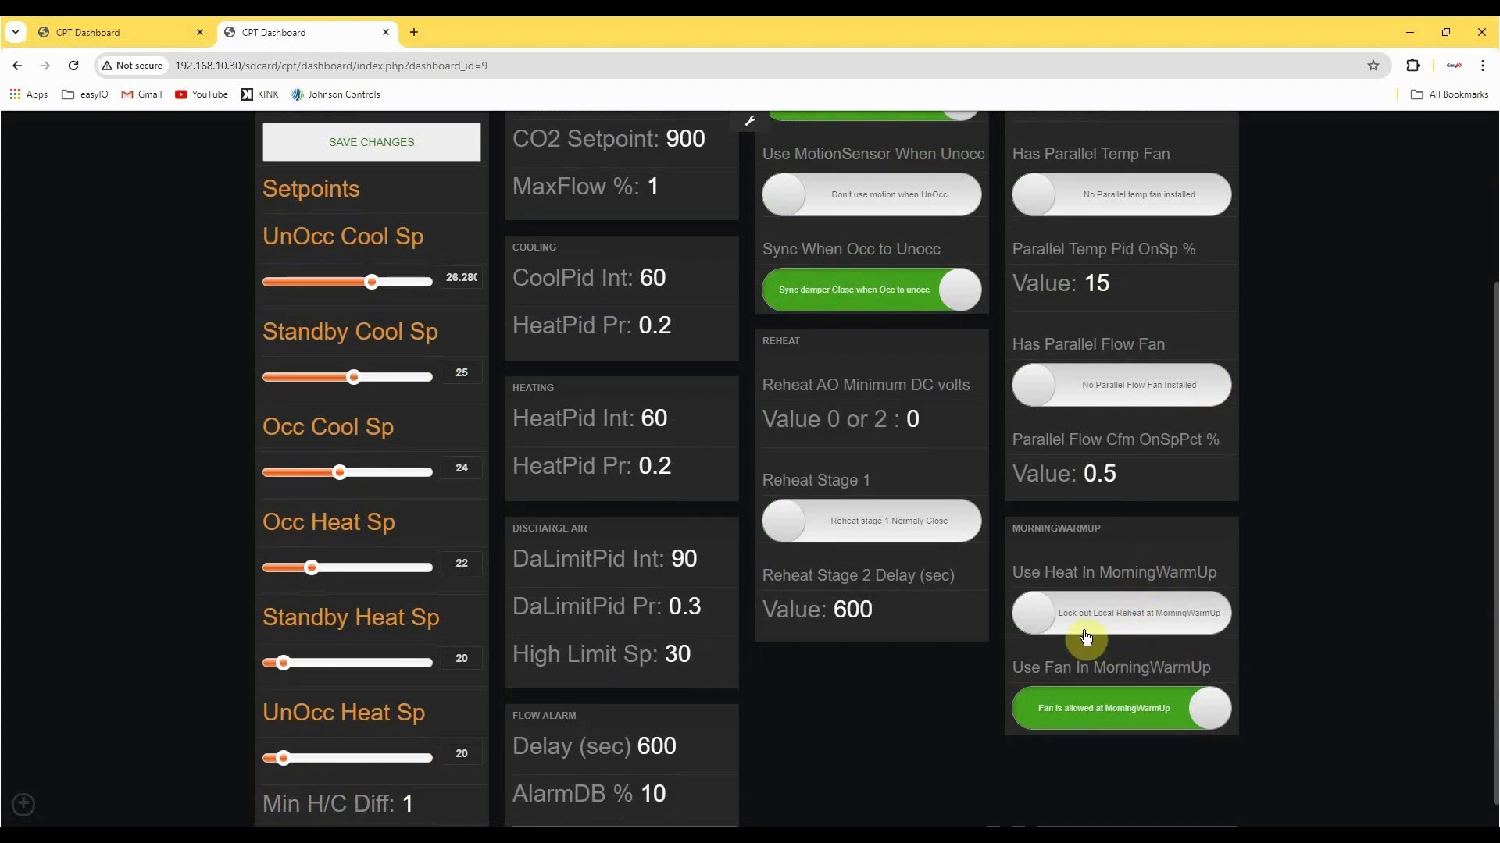
click(1185, 626)
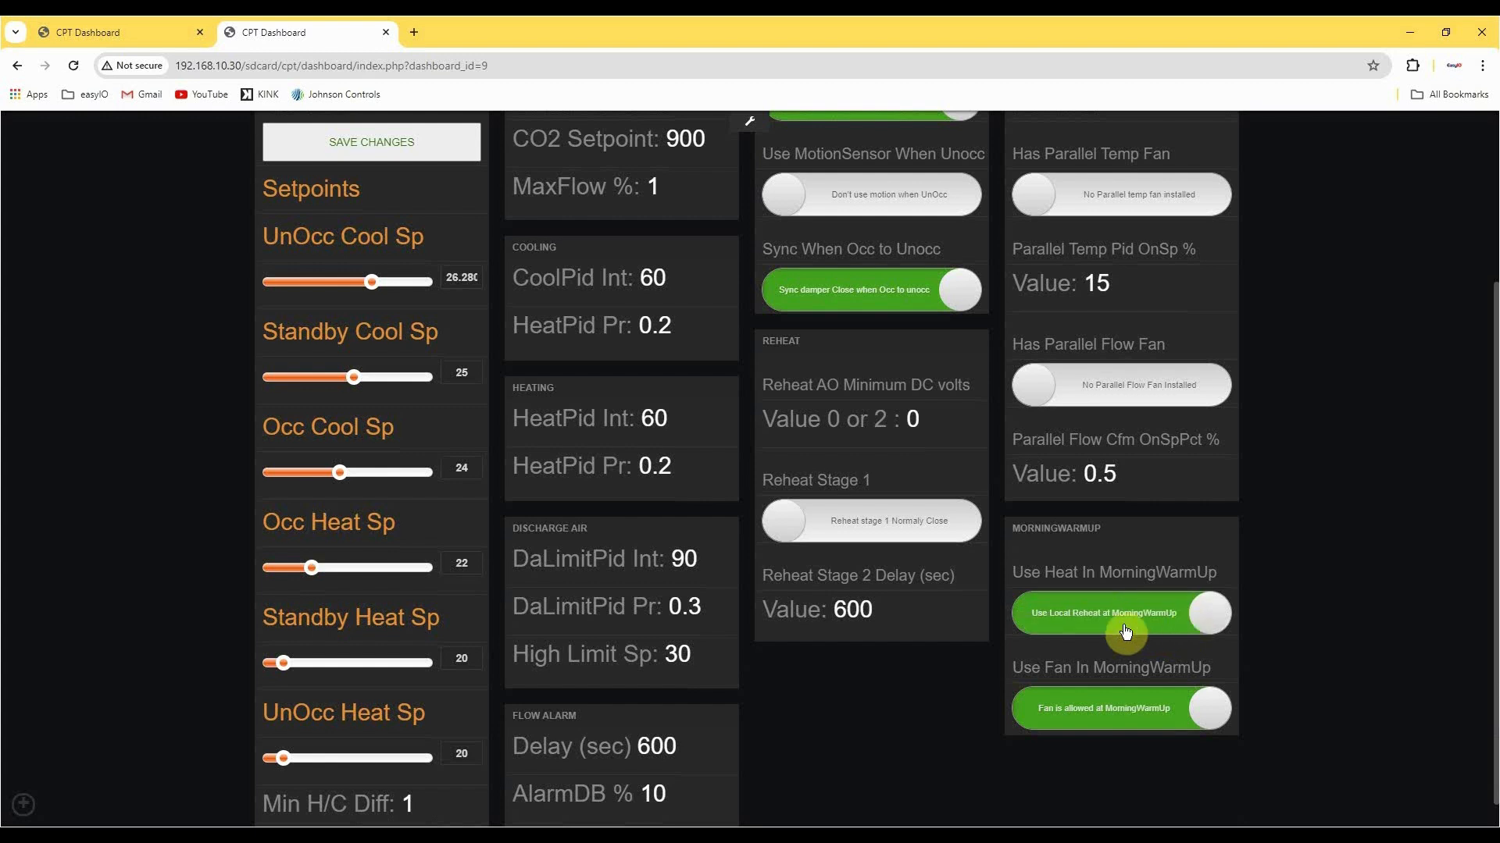
click(1162, 632)
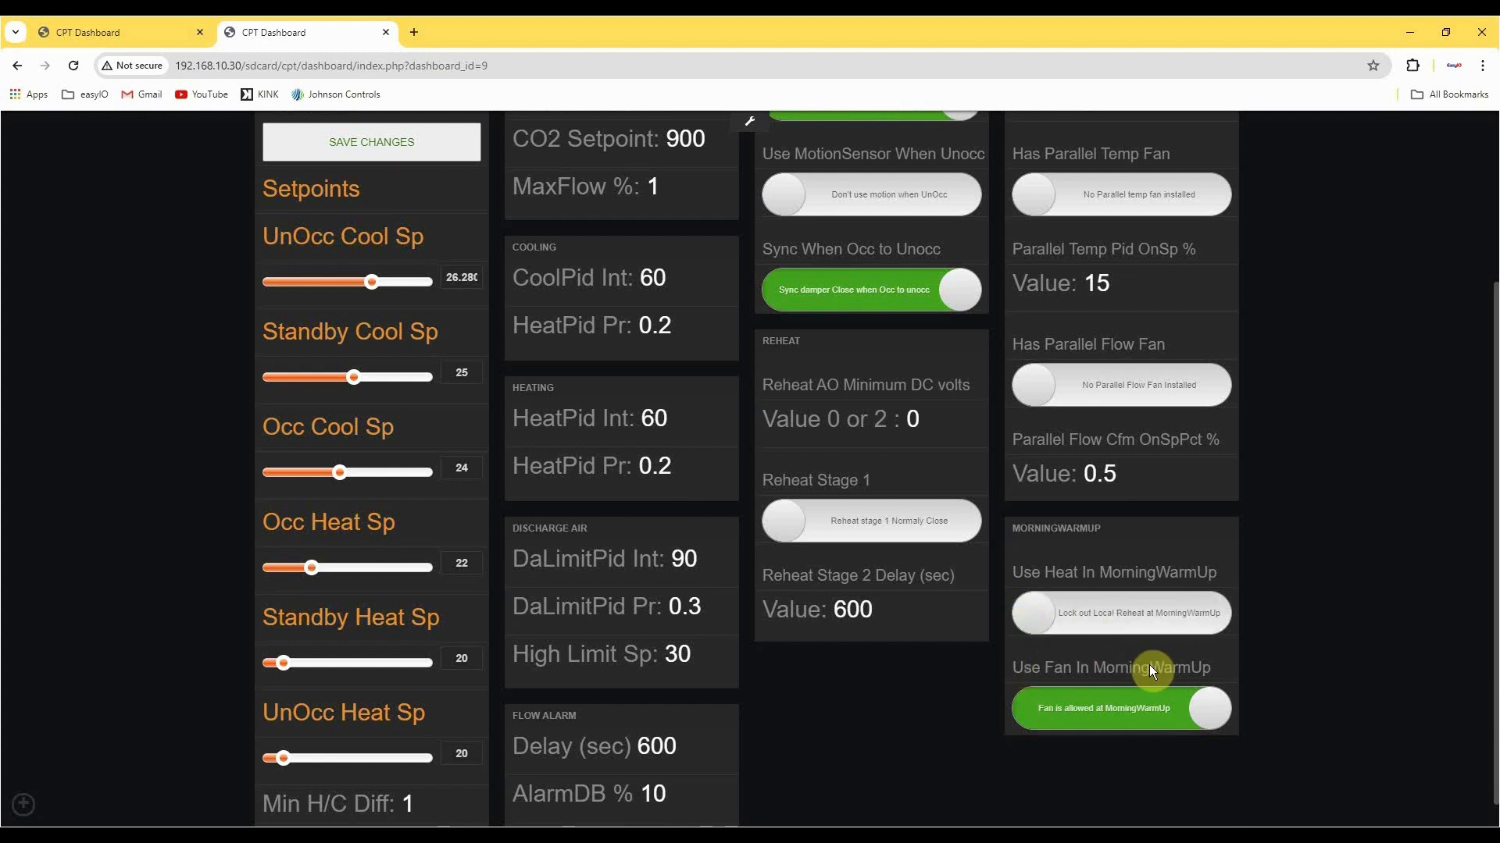
click(1052, 712)
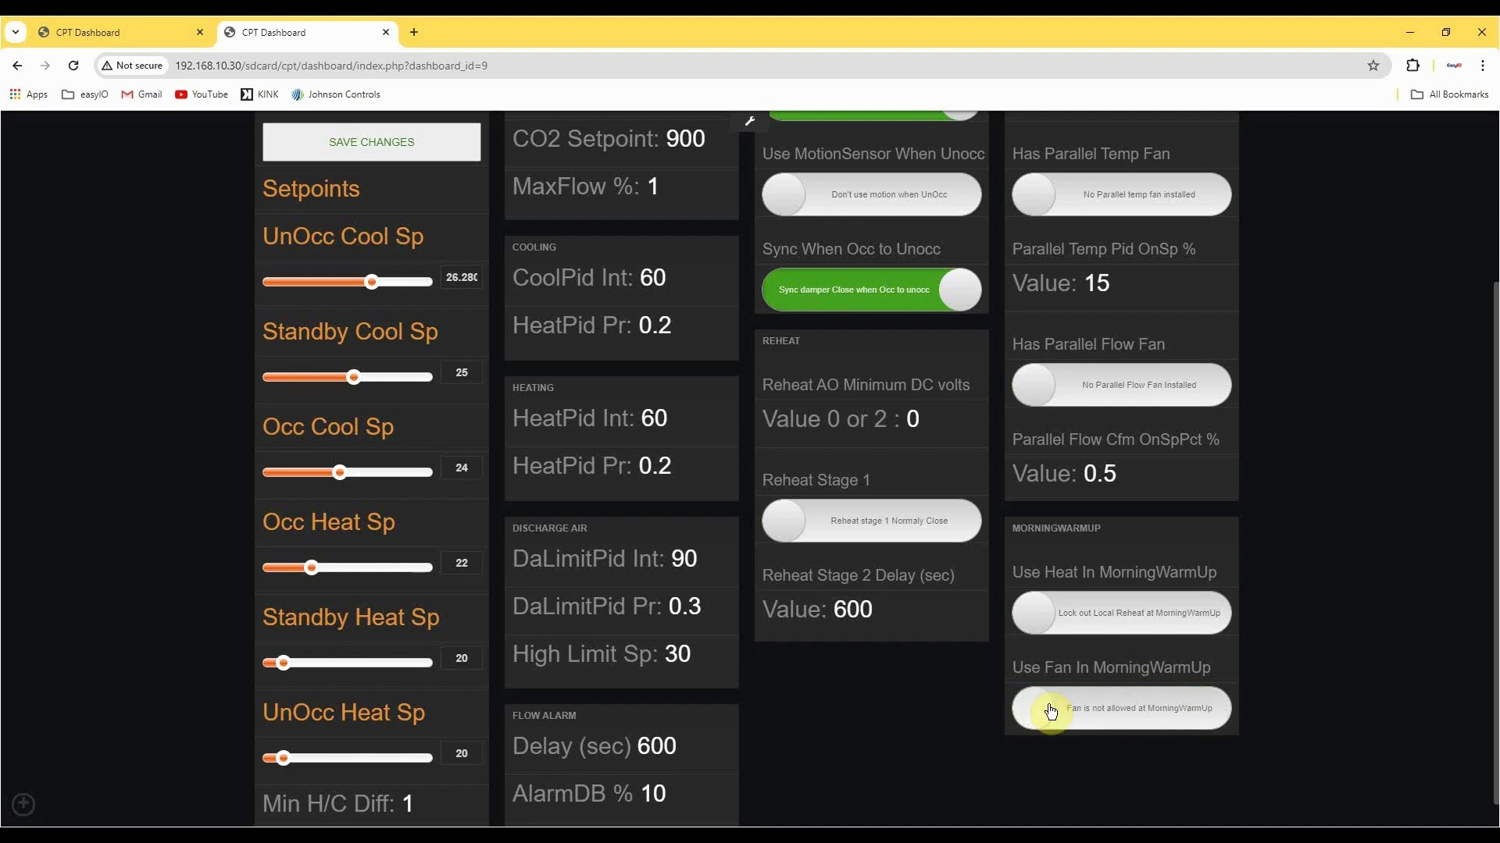
click(1206, 709)
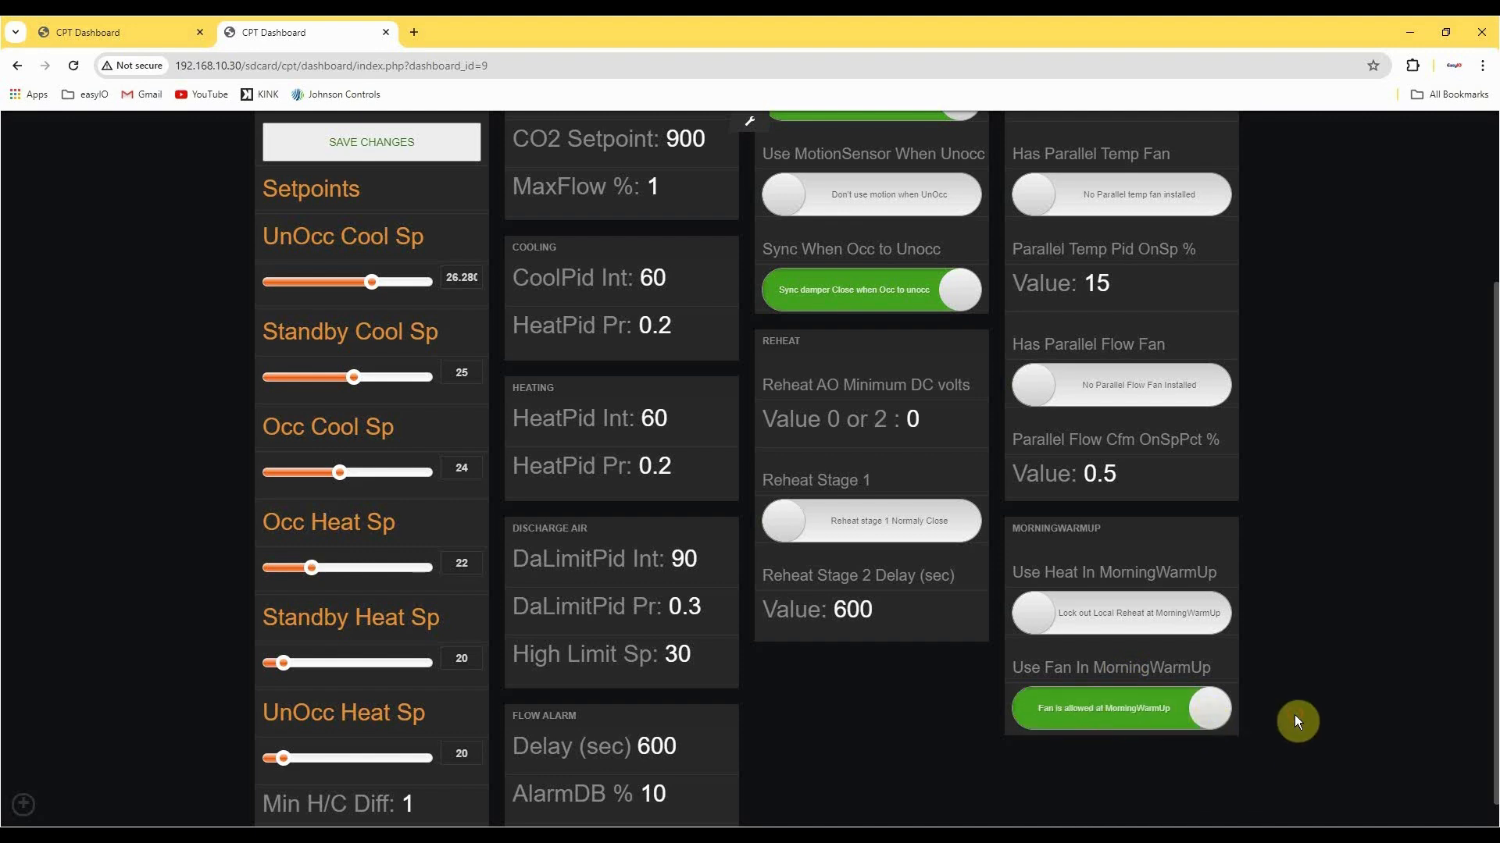
Open the sensor input dashboard with the UI1 to UI4 settings and look over its options.
click(92, 266)
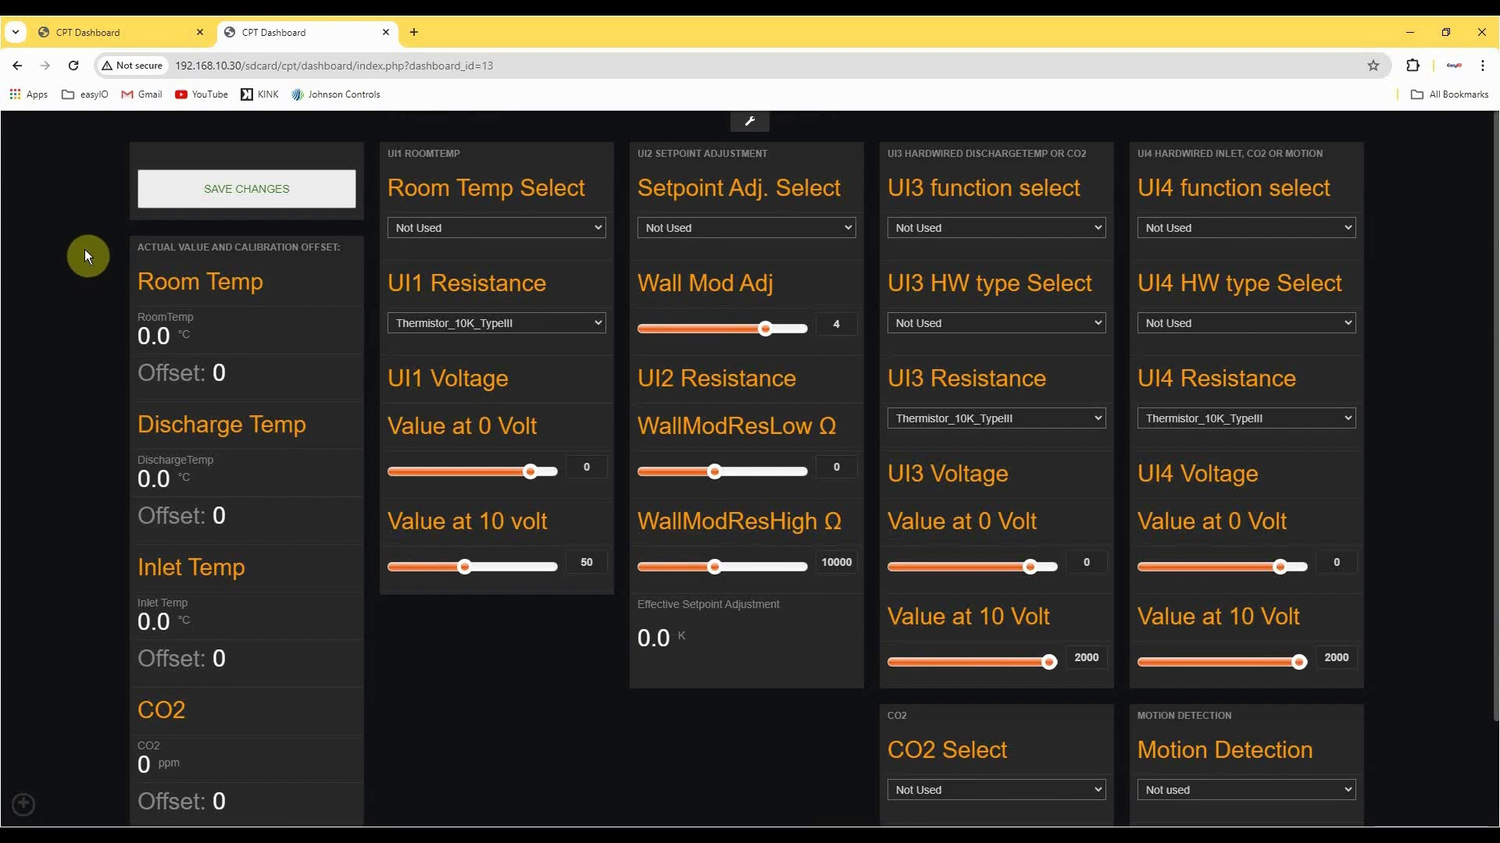
scroll(78, 256, down, 2)
scroll(203, 321, up, 2)
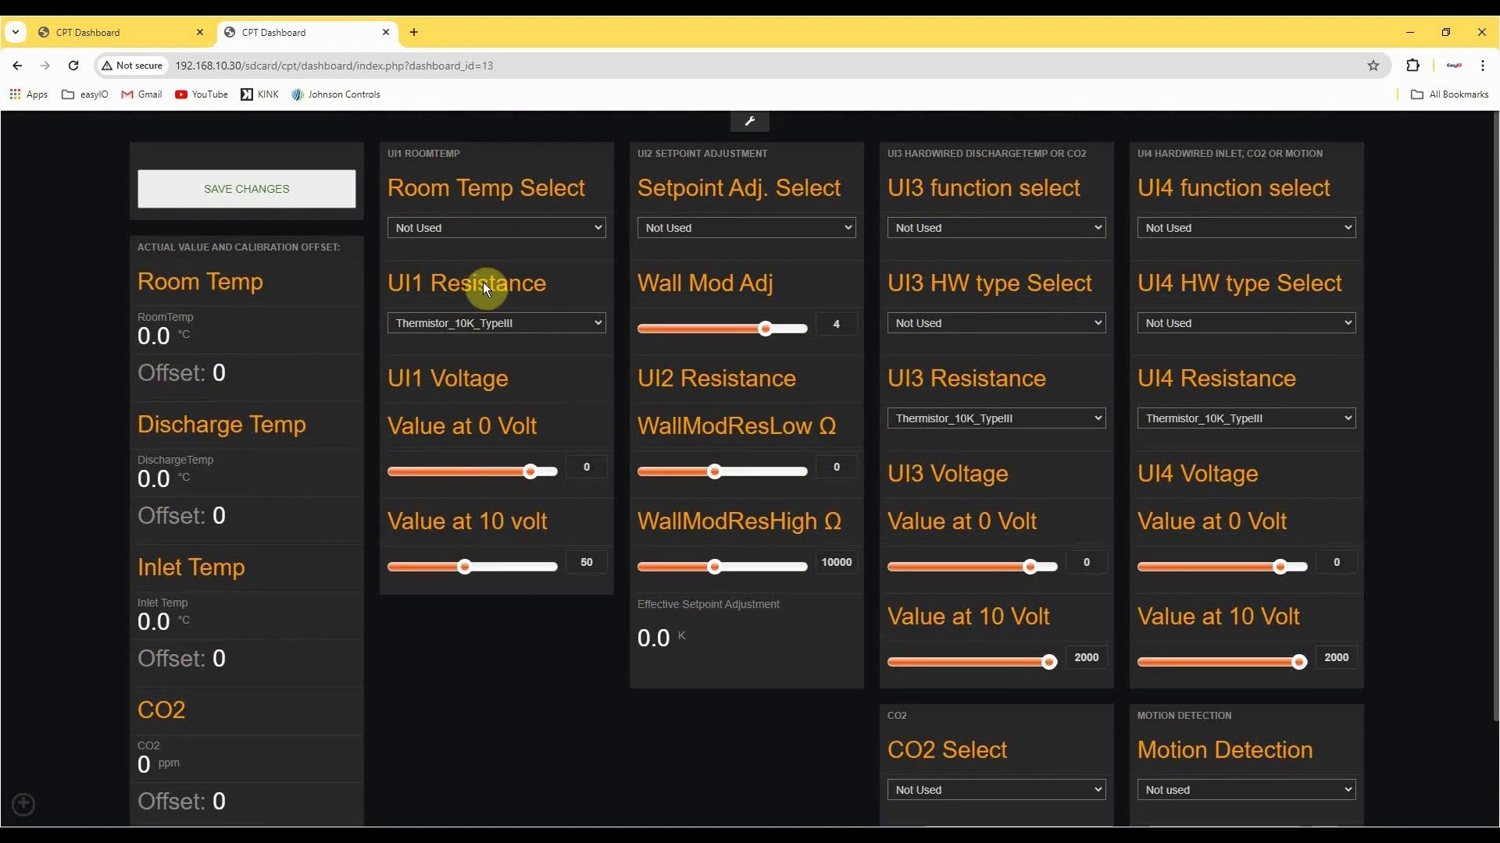
Set Room Temp Select to UI1_Resistance and the UI1 resistance type to Thermistor_10K_TypeII.
click(471, 228)
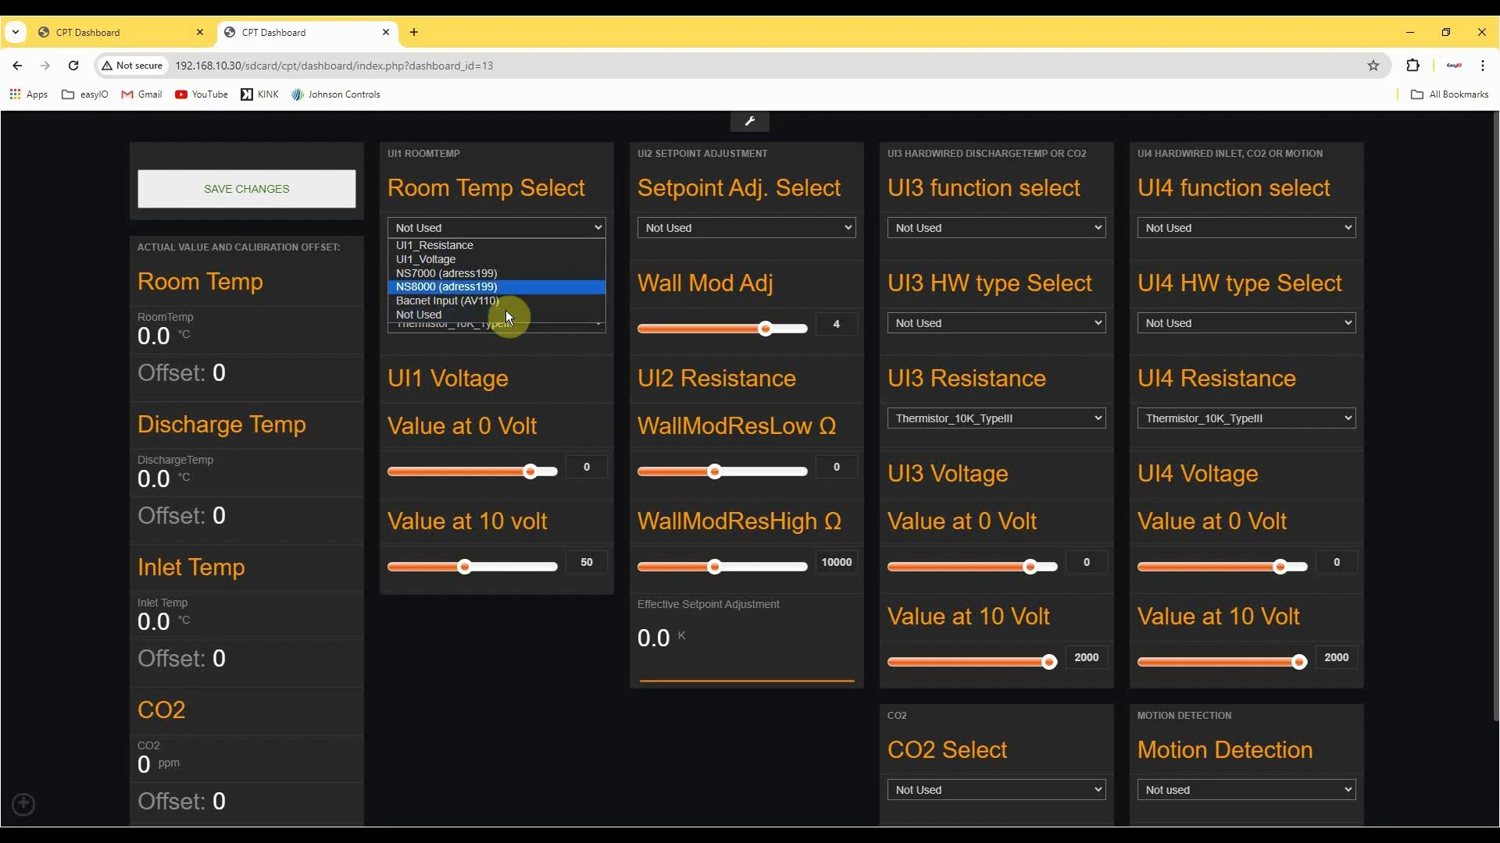
click(515, 247)
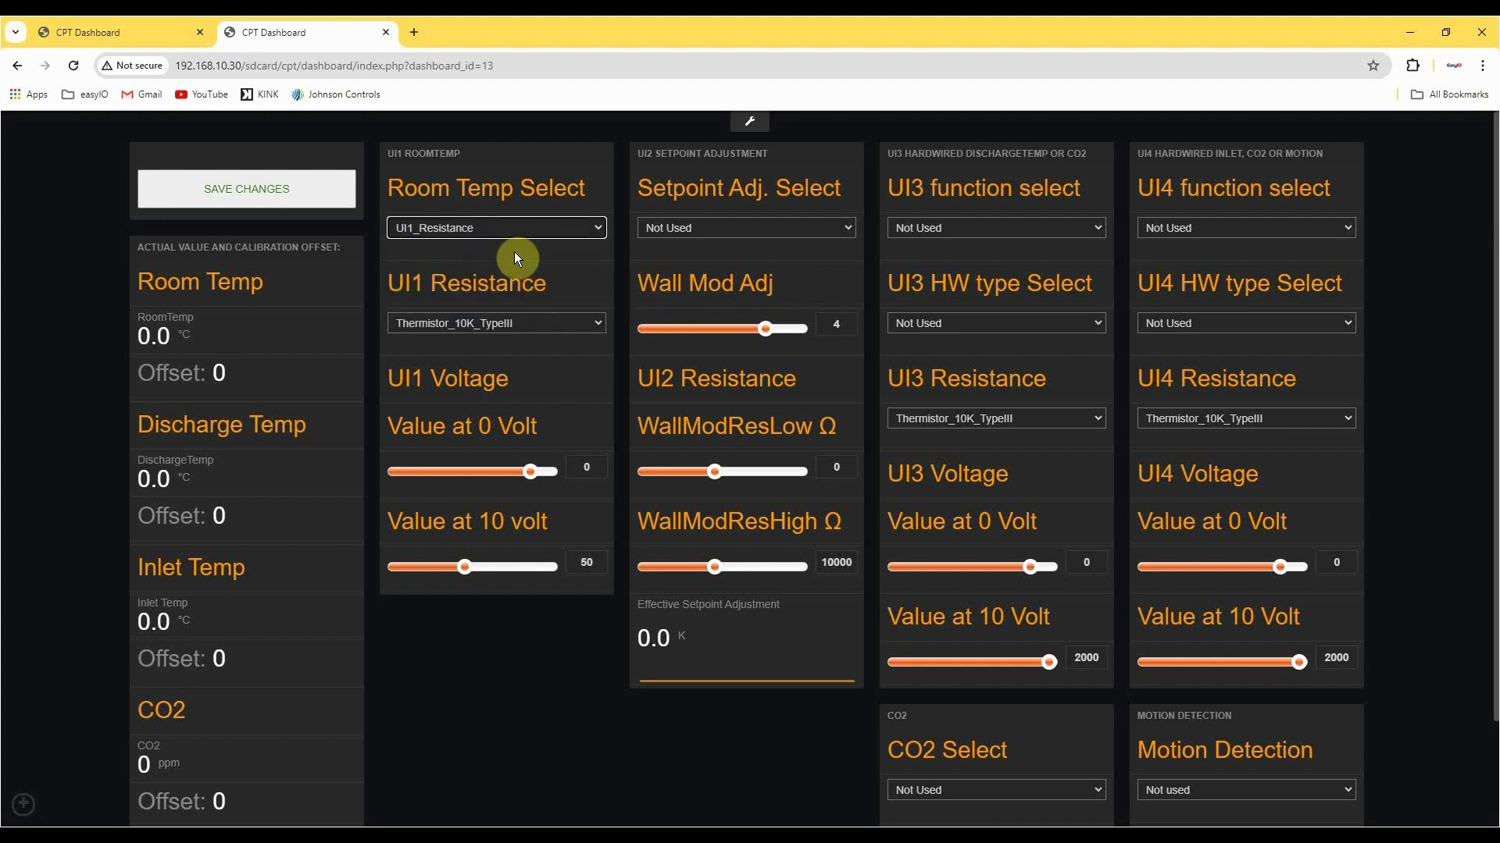
click(528, 322)
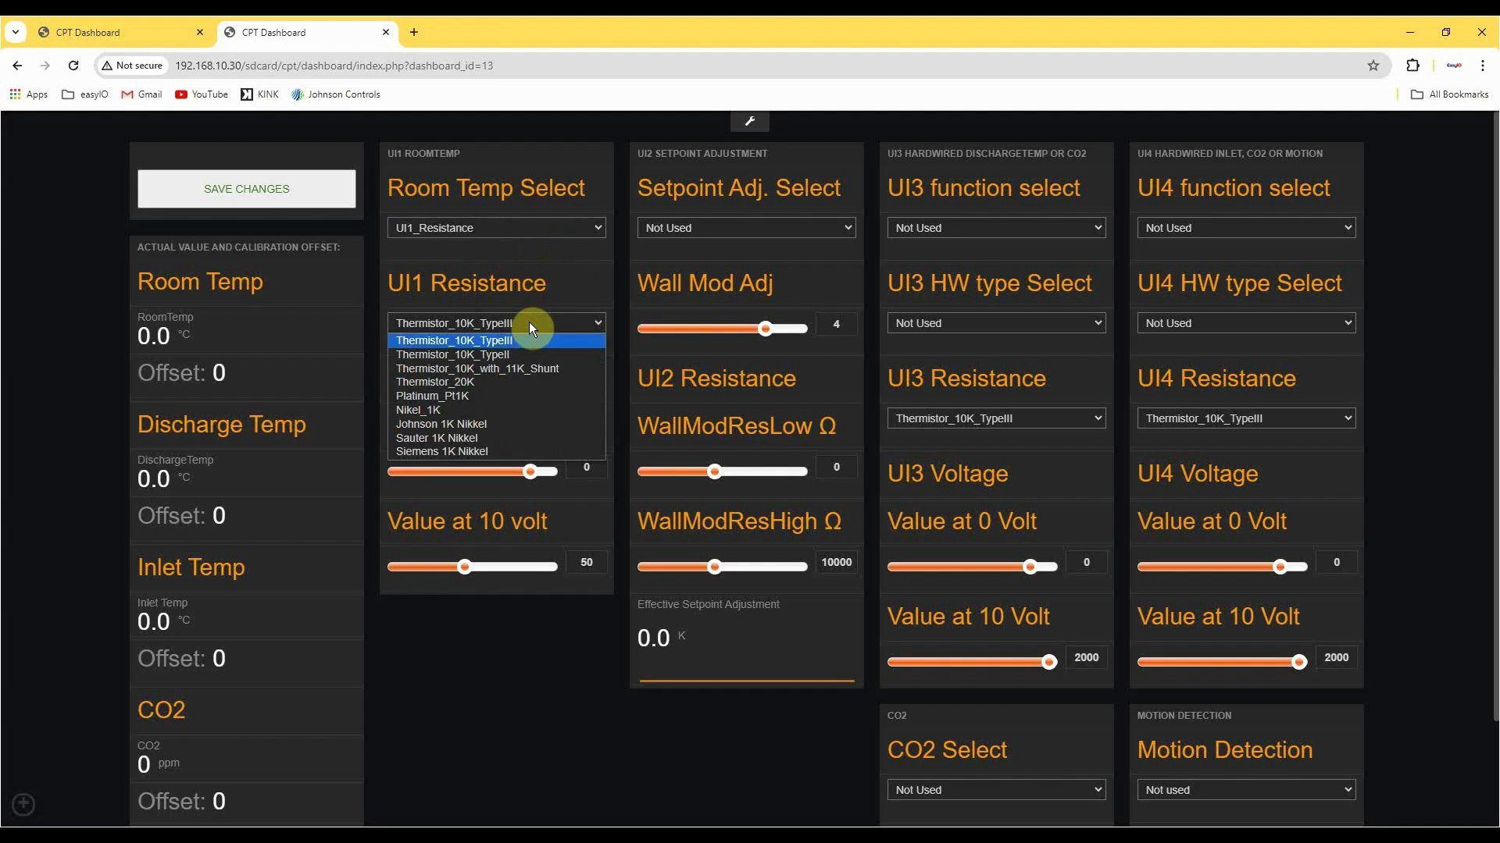
click(469, 354)
Switch the room temperature source to UI1_Voltage and scale it to 0 at 0 volt and 40 at 10 volt.
click(513, 228)
click(506, 257)
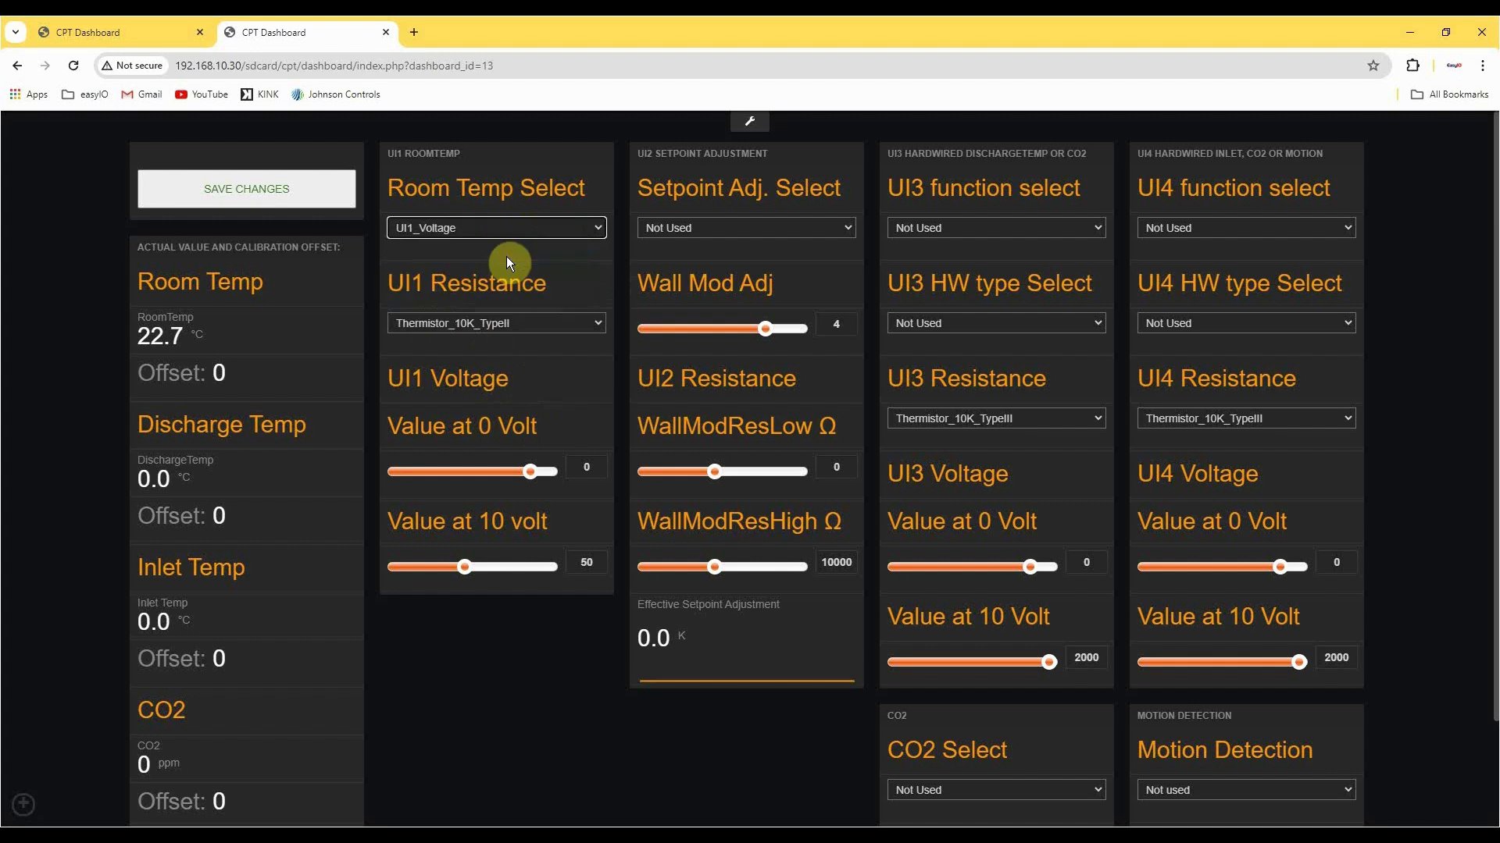
drag(542, 466, 621, 470)
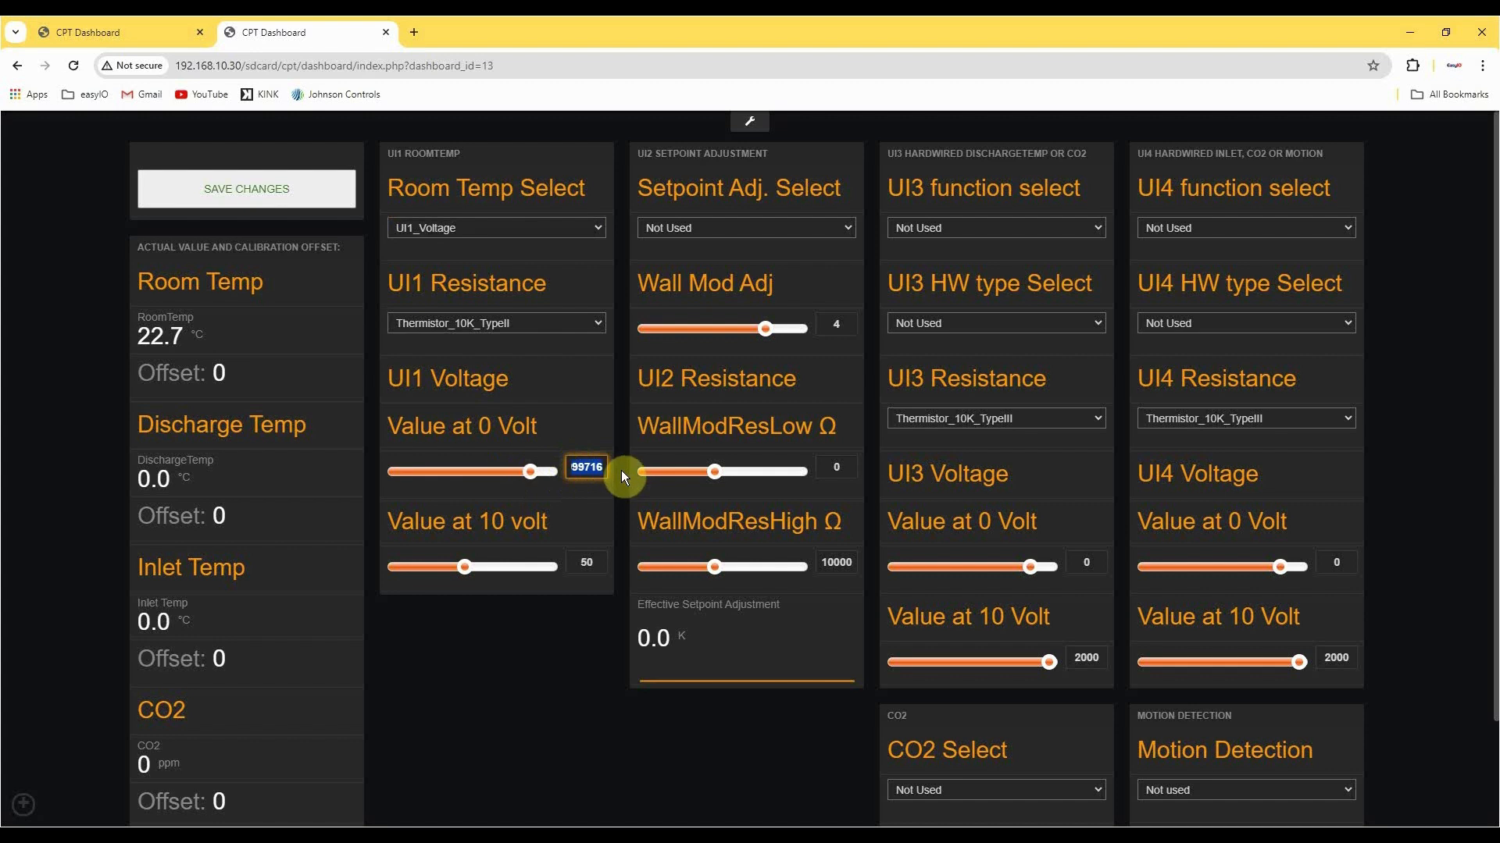
text(0)
click(569, 494)
drag(603, 562, 522, 559)
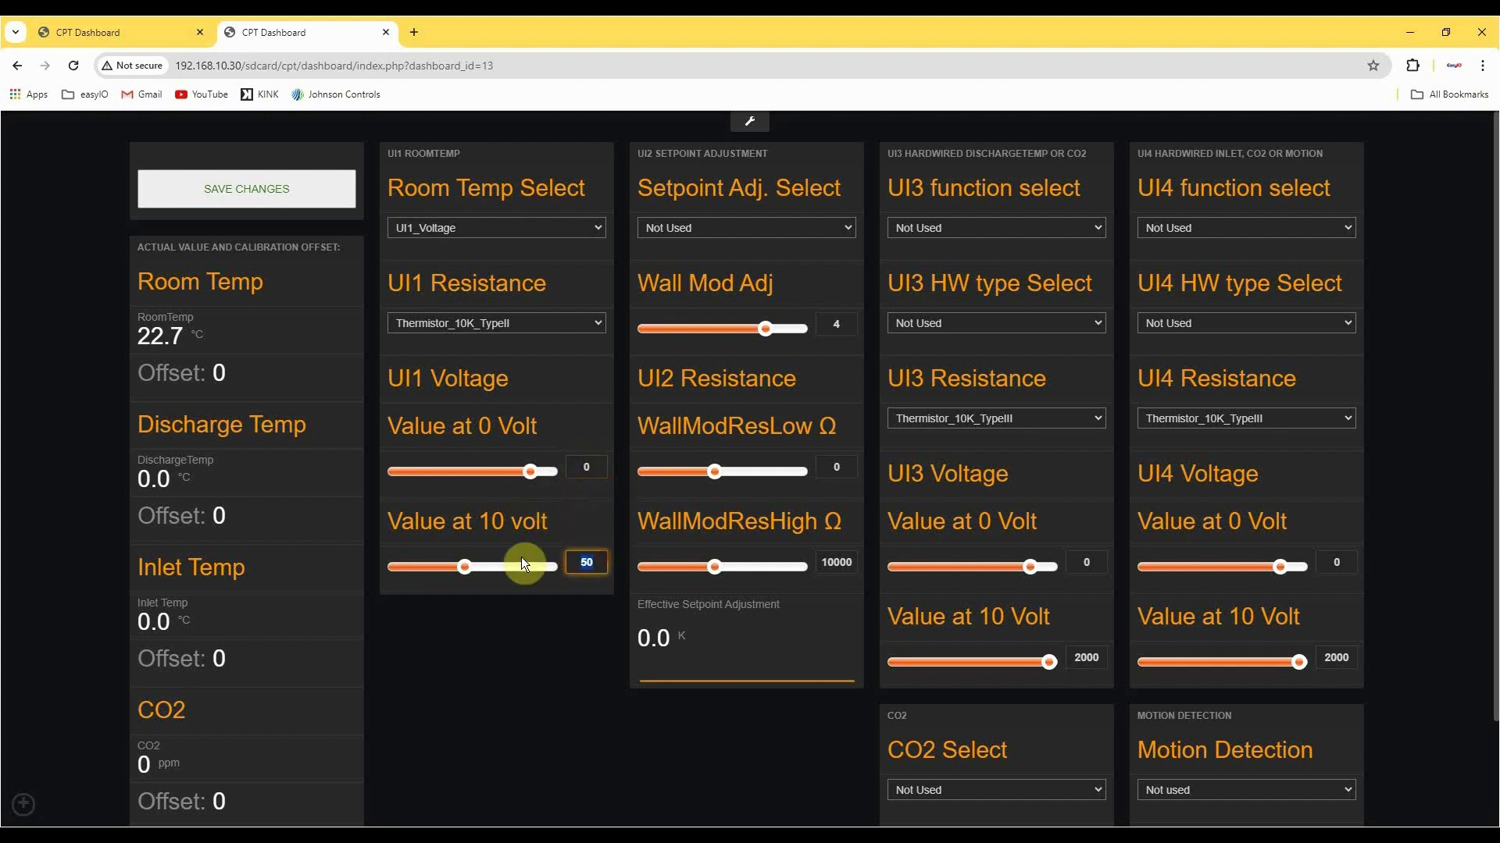
text(40)
click(500, 589)
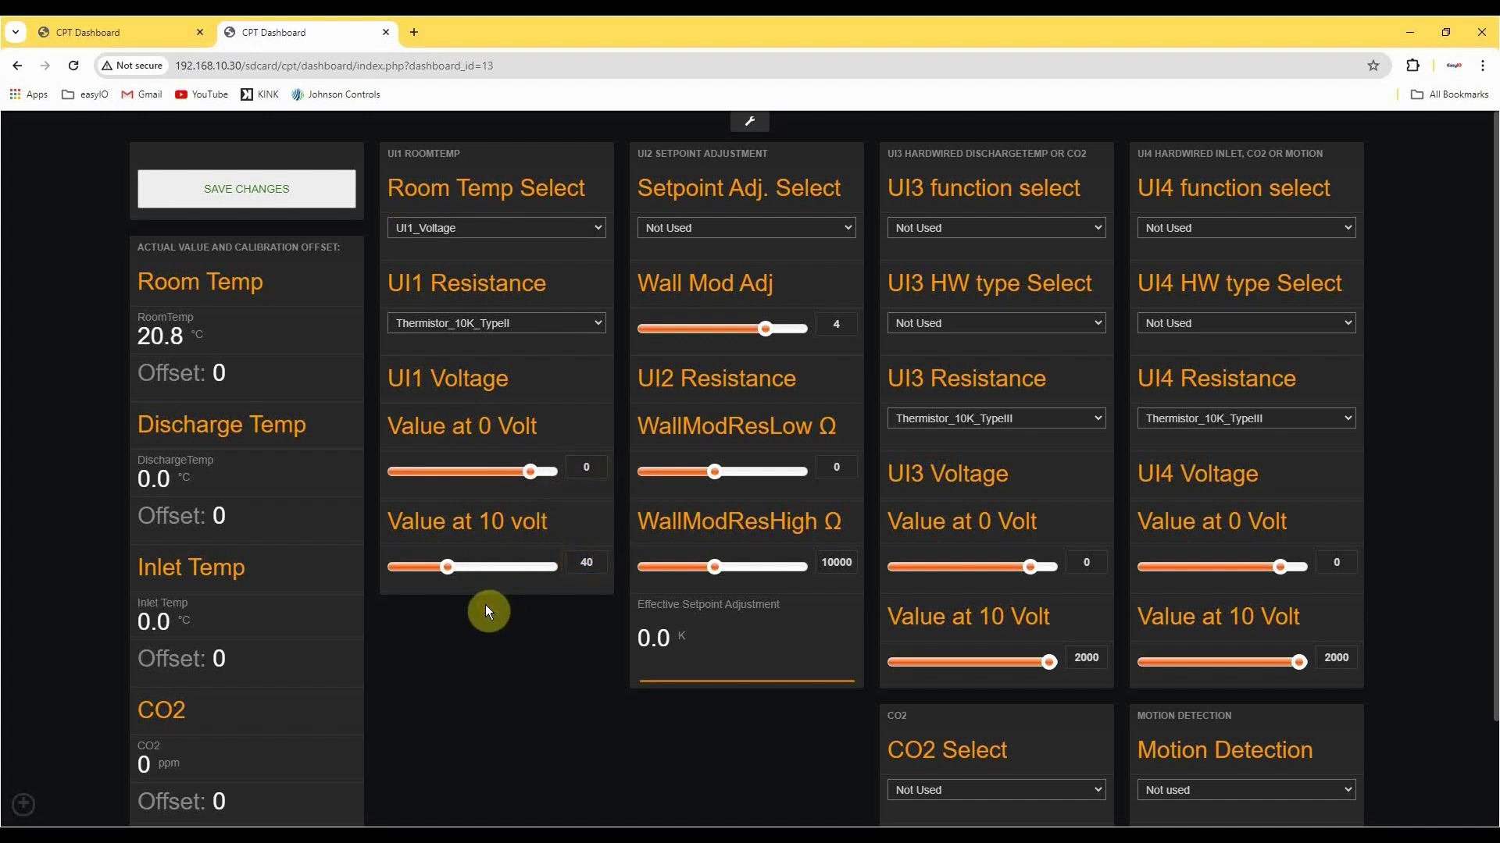
Set Room Temp Select to NS8000 (adress199) and try a room temperature calibration offset of -1.
click(537, 233)
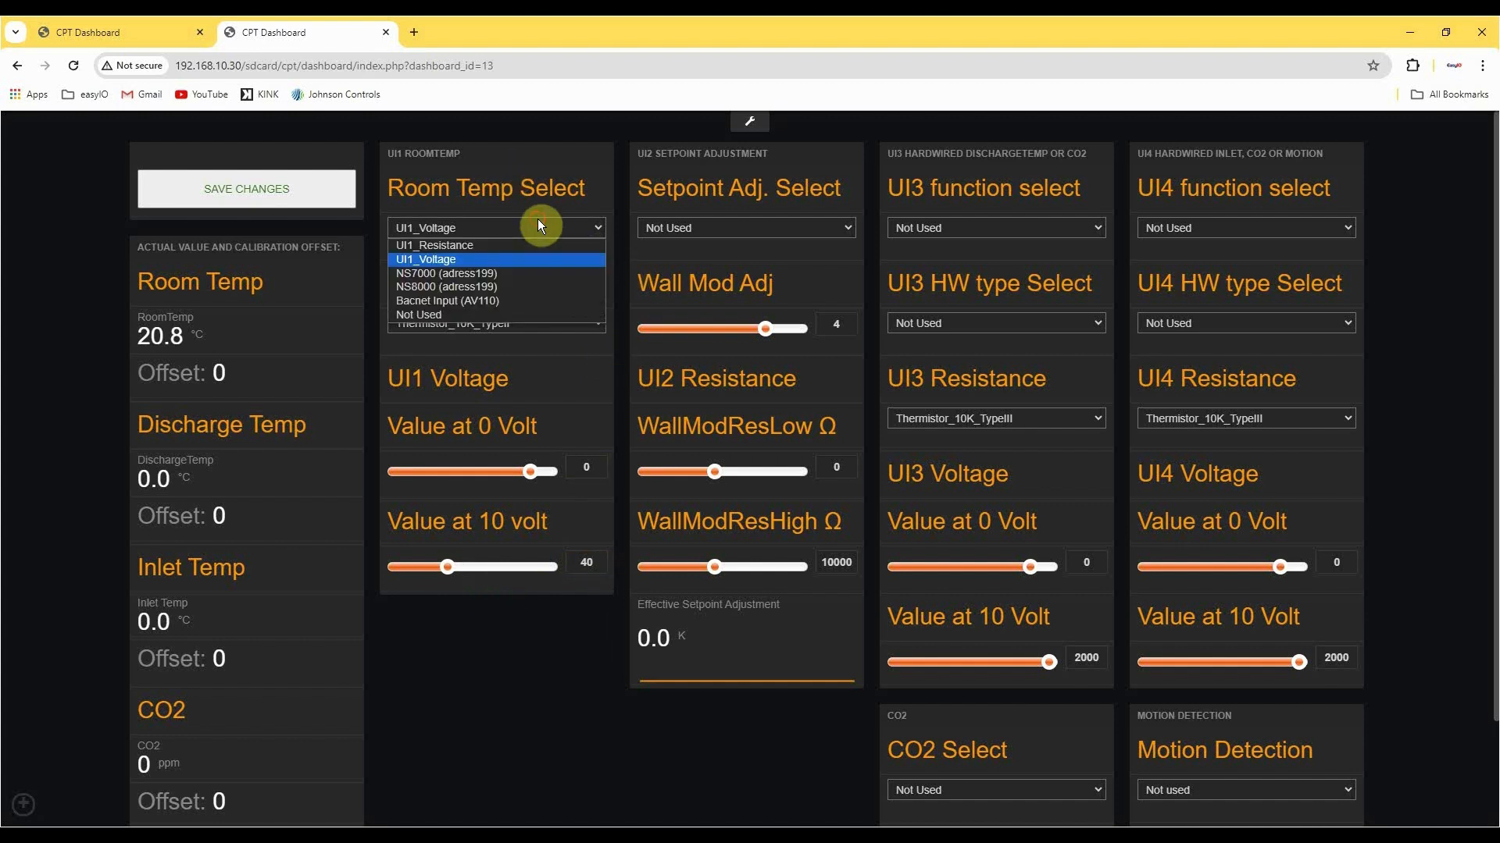
click(533, 288)
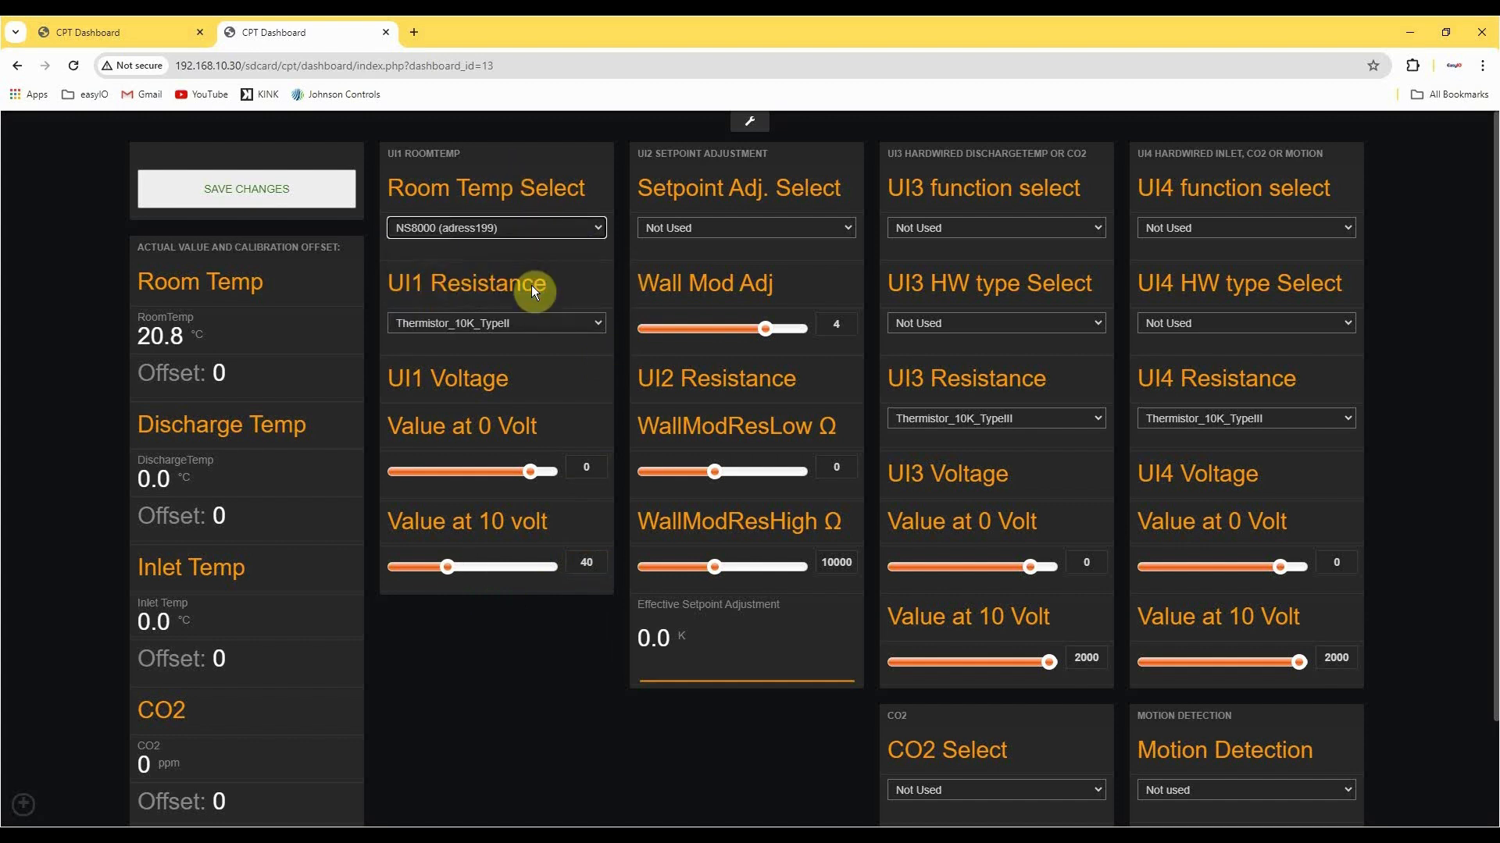
click(226, 373)
double_click(252, 371)
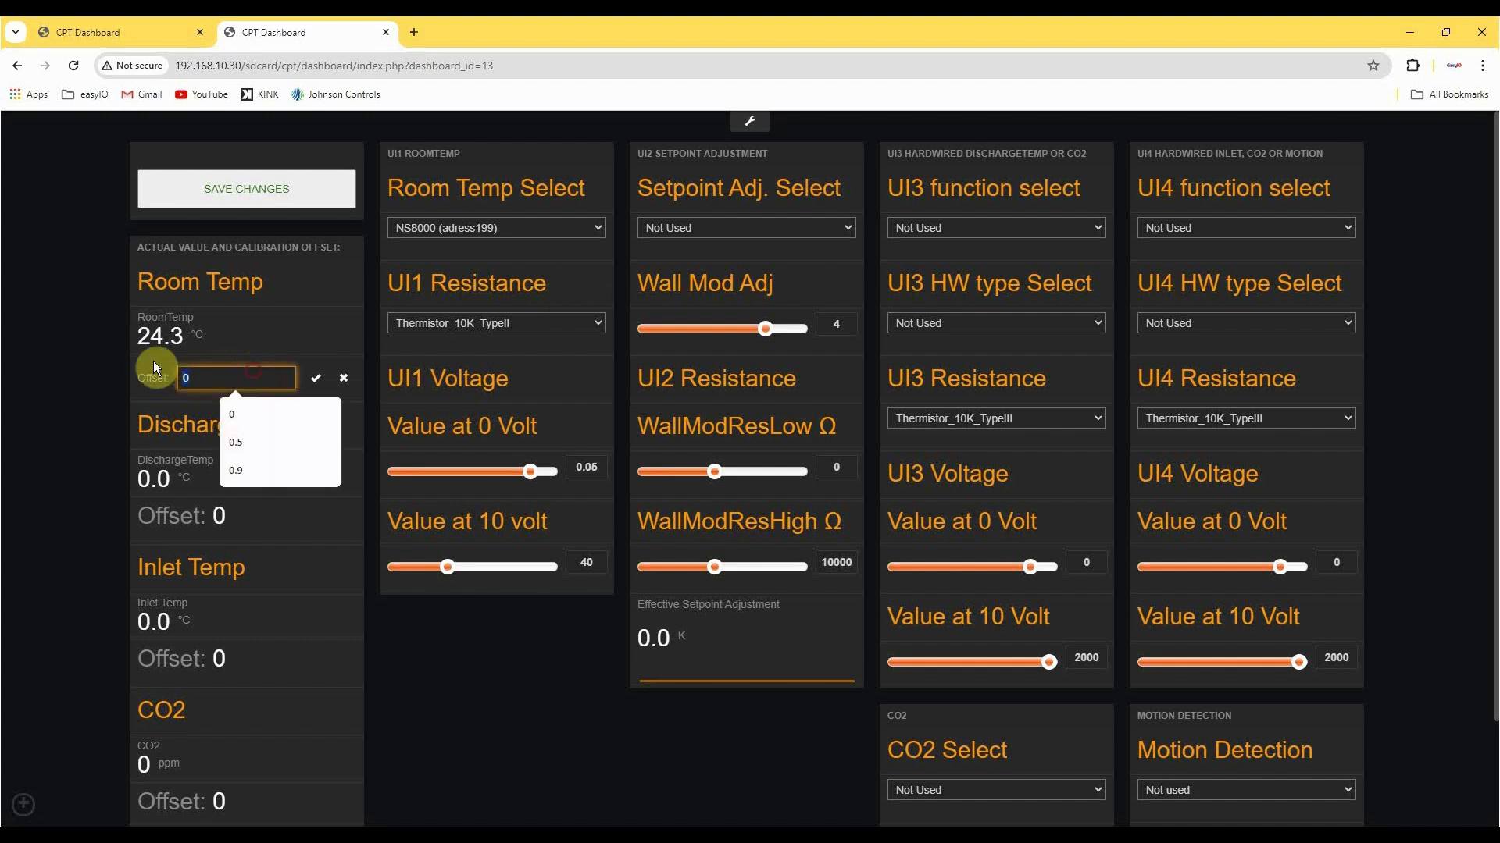
click(104, 356)
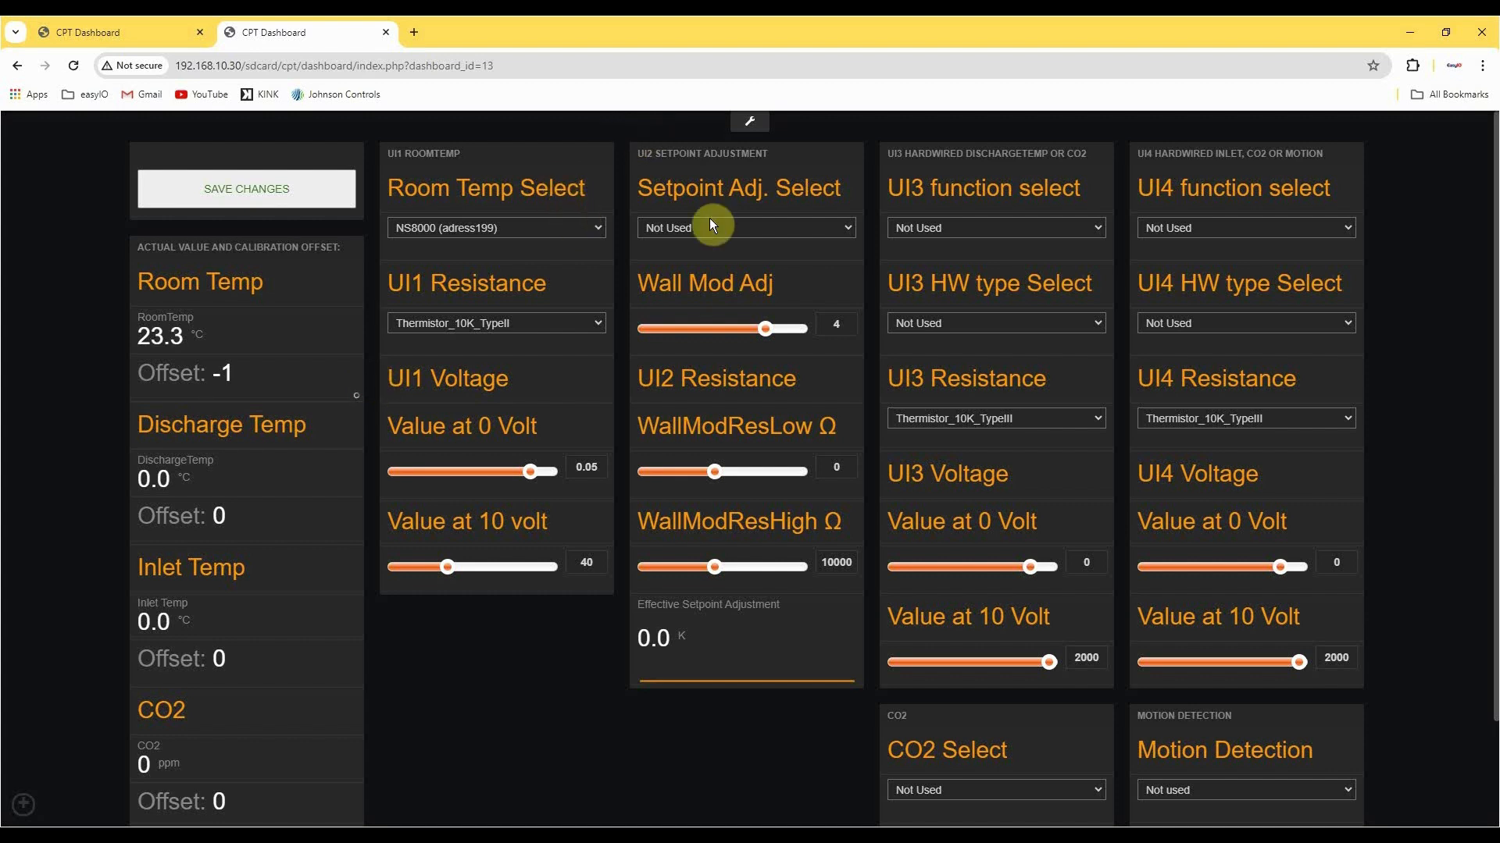
Set the UI2 Setpoint Adj. Select to NS8000 (adress199).
click(774, 227)
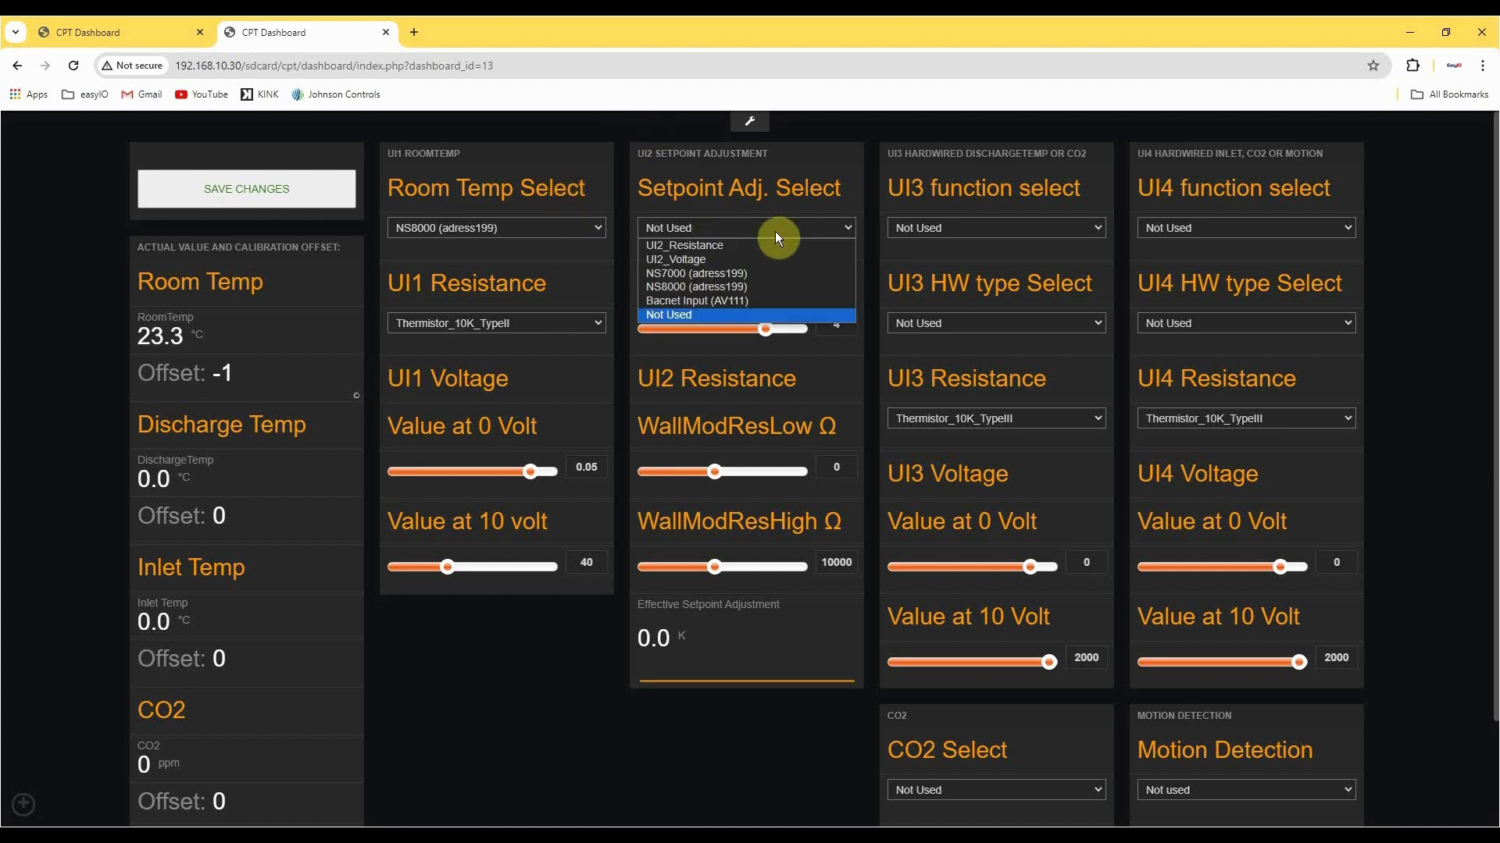
click(786, 287)
click(789, 282)
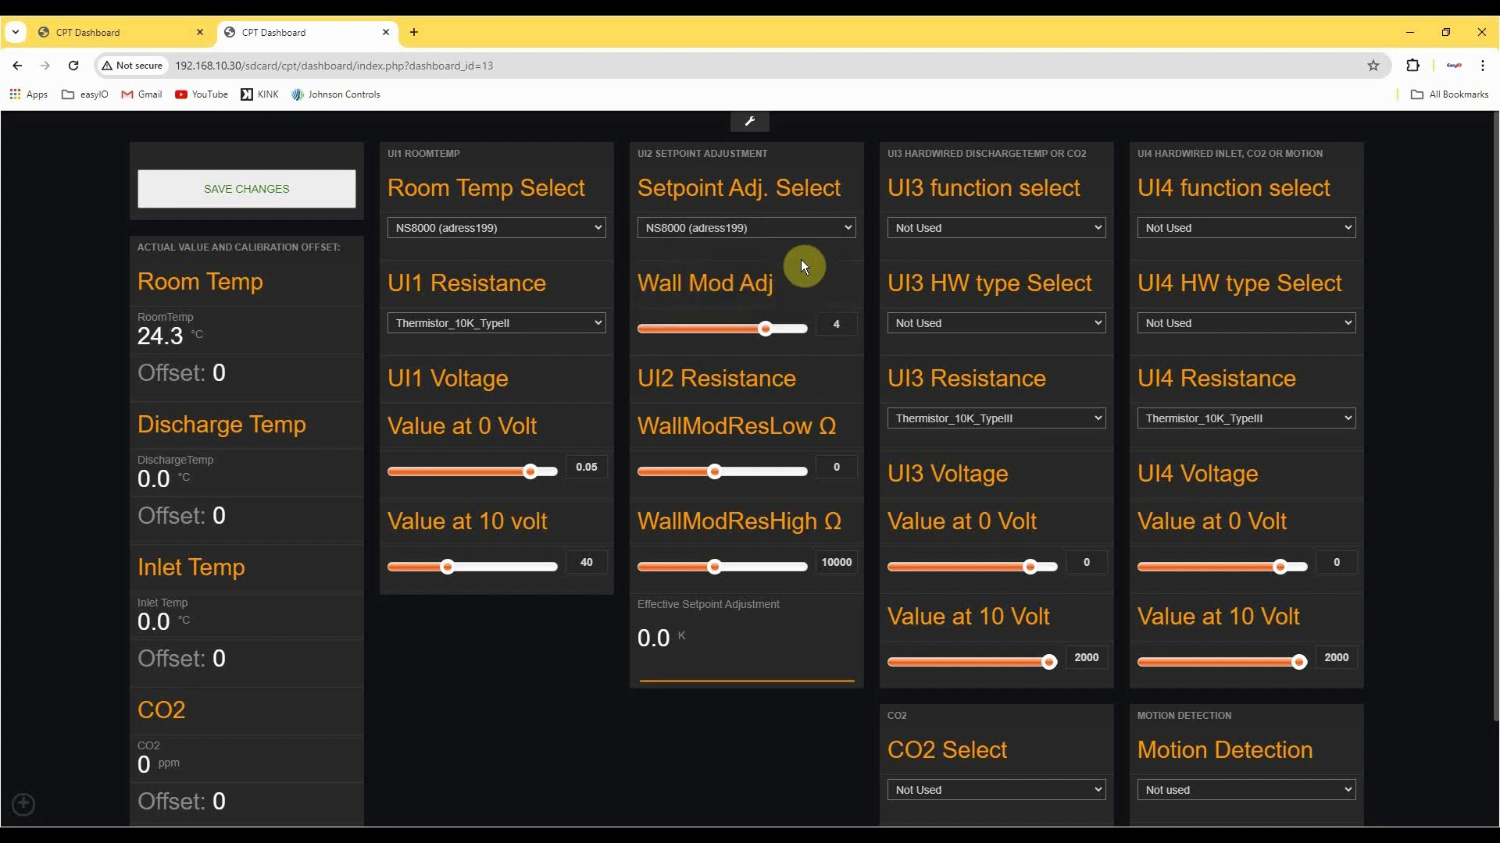
Set the Wall Mod Adj value for the UI2 setpoint adjustment to 3.
click(827, 322)
text(3)
click(816, 275)
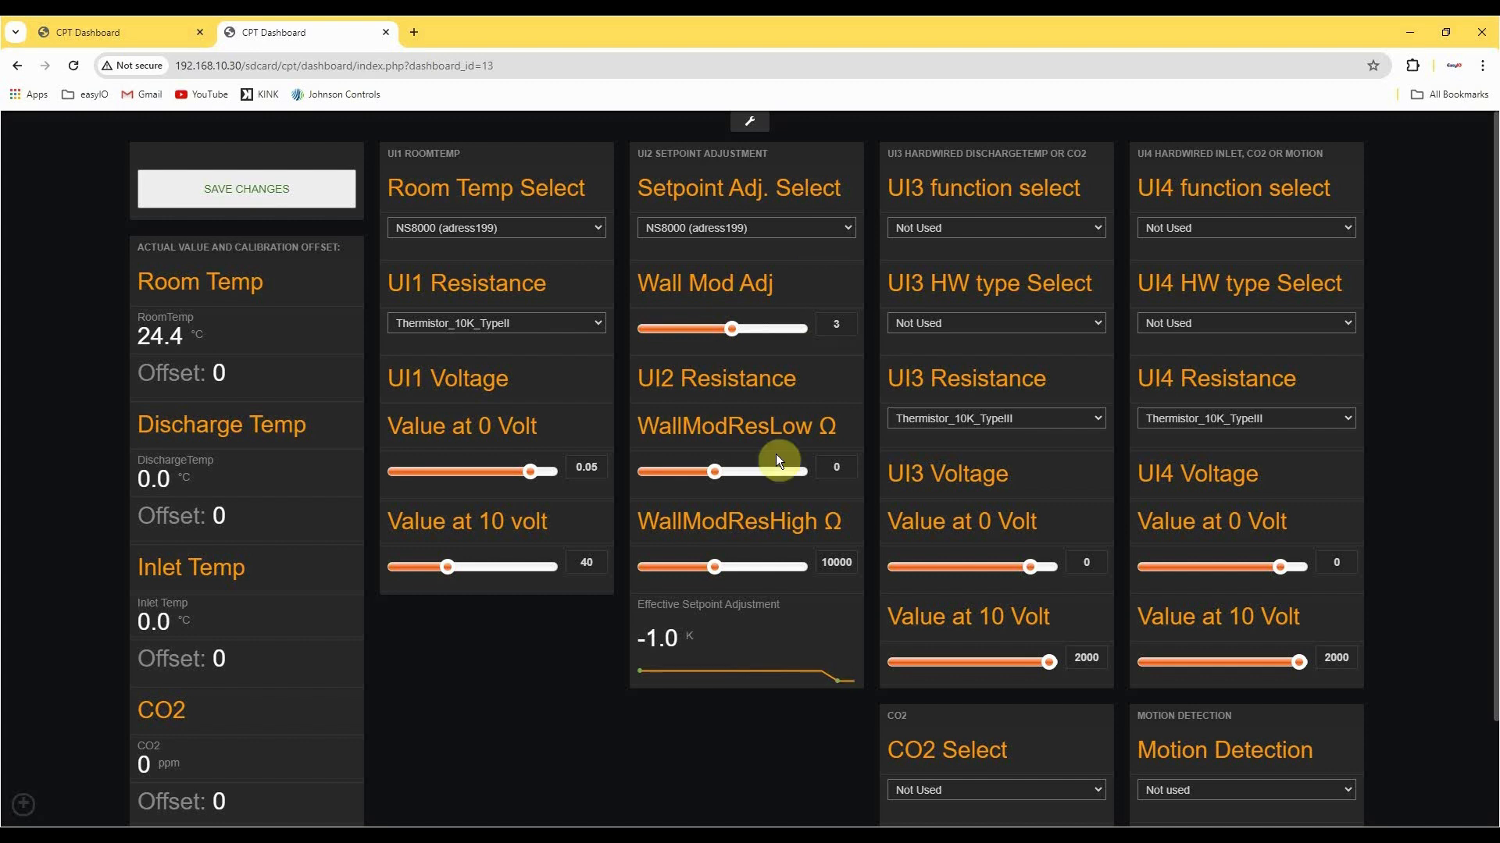
Set the UI3 function to CO2 and look through the UI3 hardware type and resistance options.
click(1040, 232)
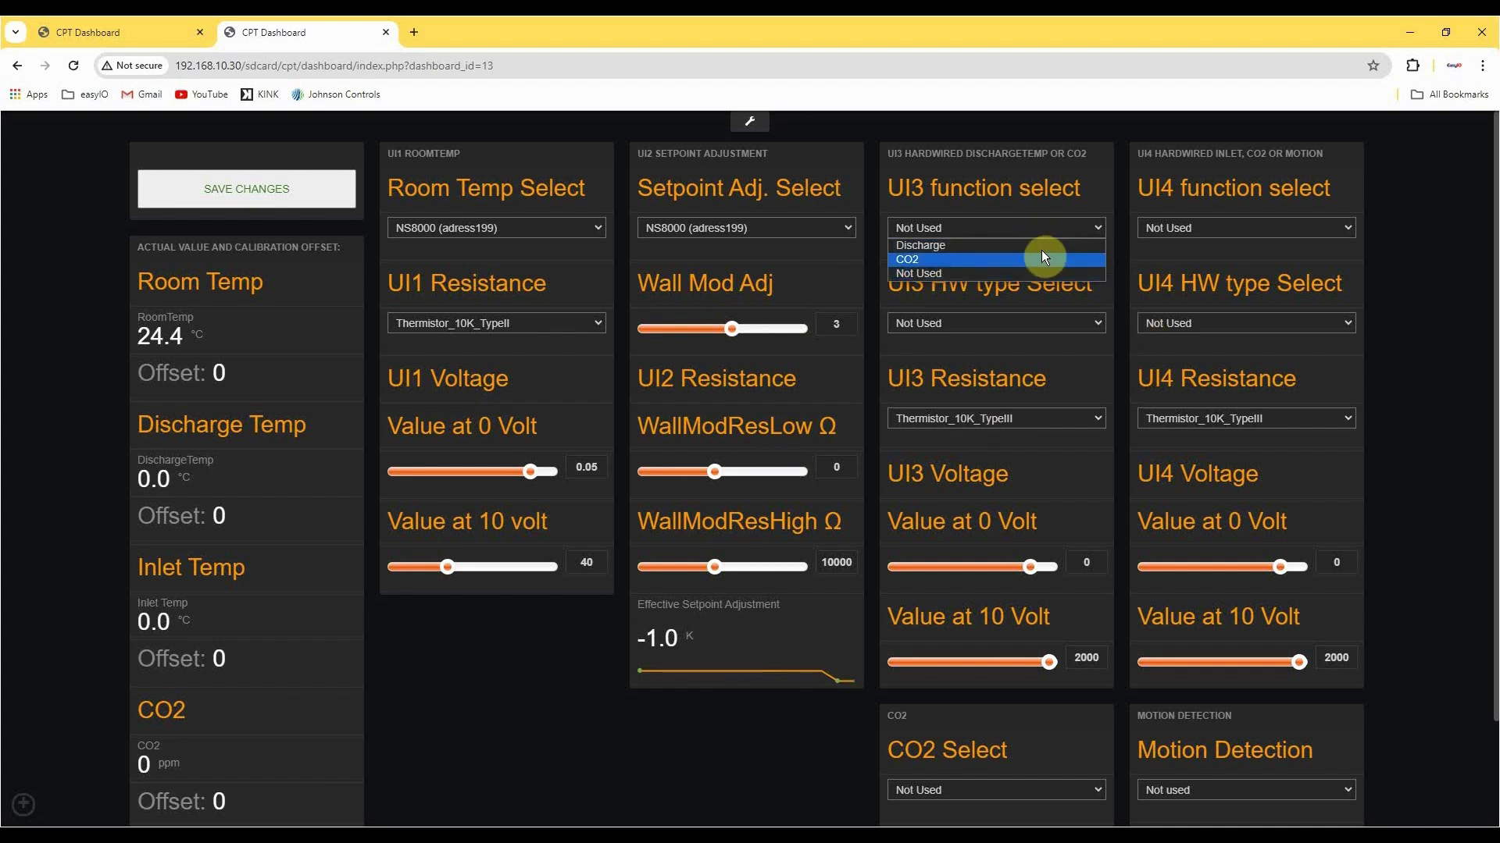
click(1038, 261)
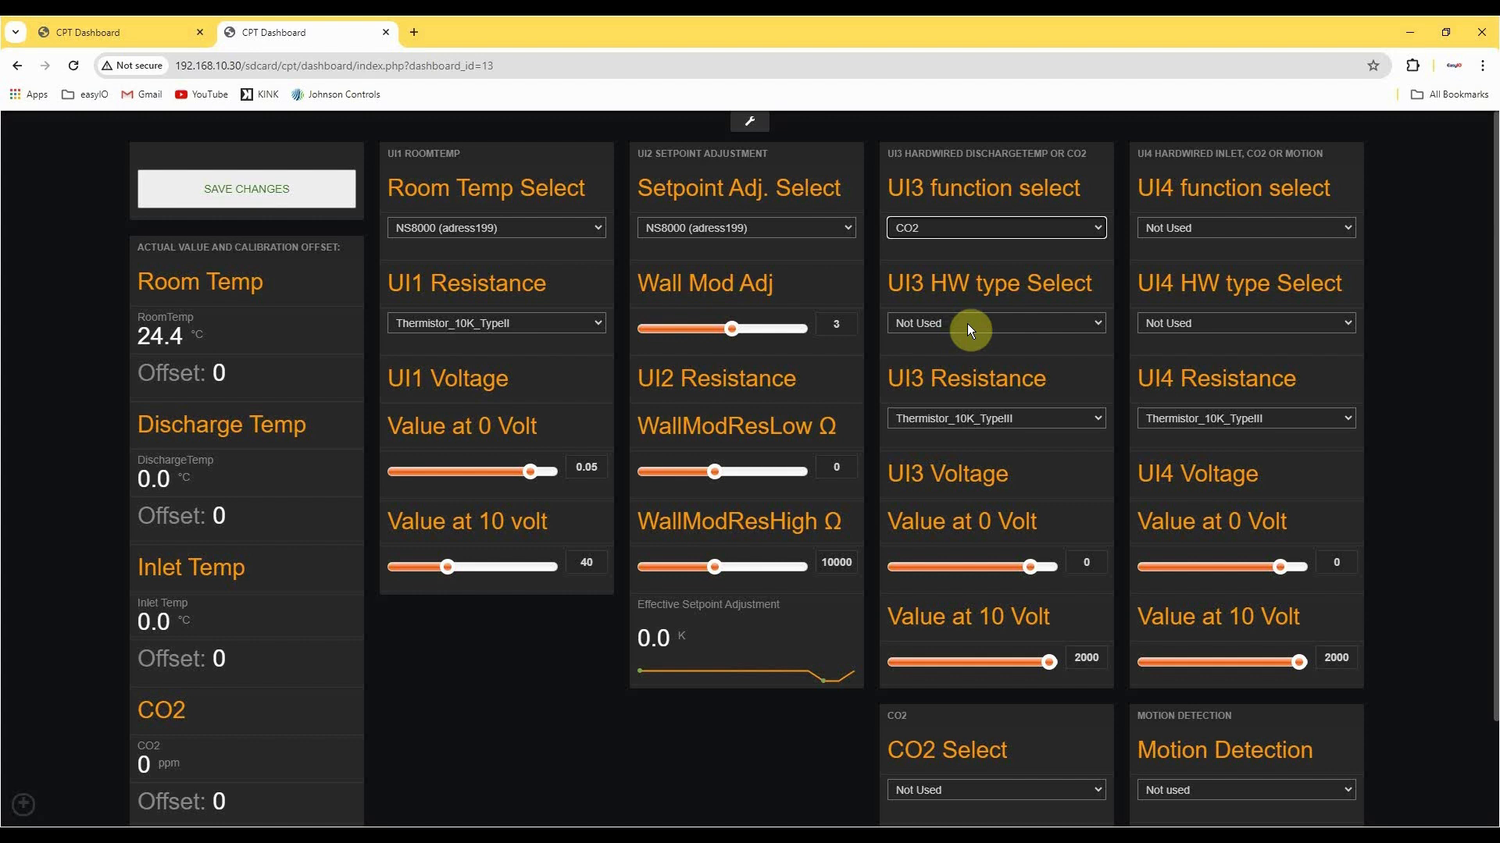
click(967, 323)
click(979, 306)
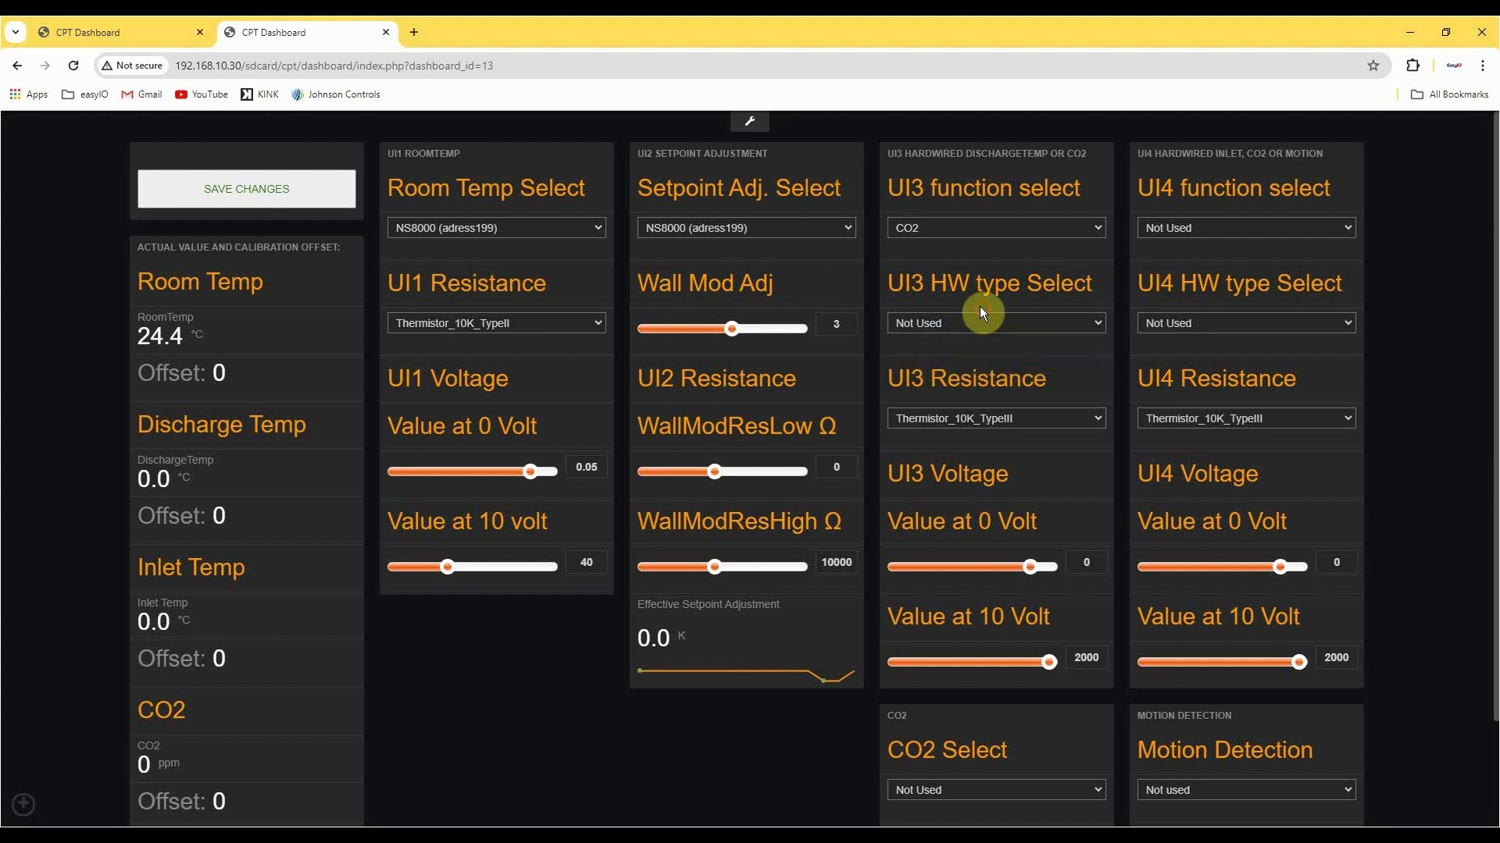
click(1012, 424)
click(1014, 430)
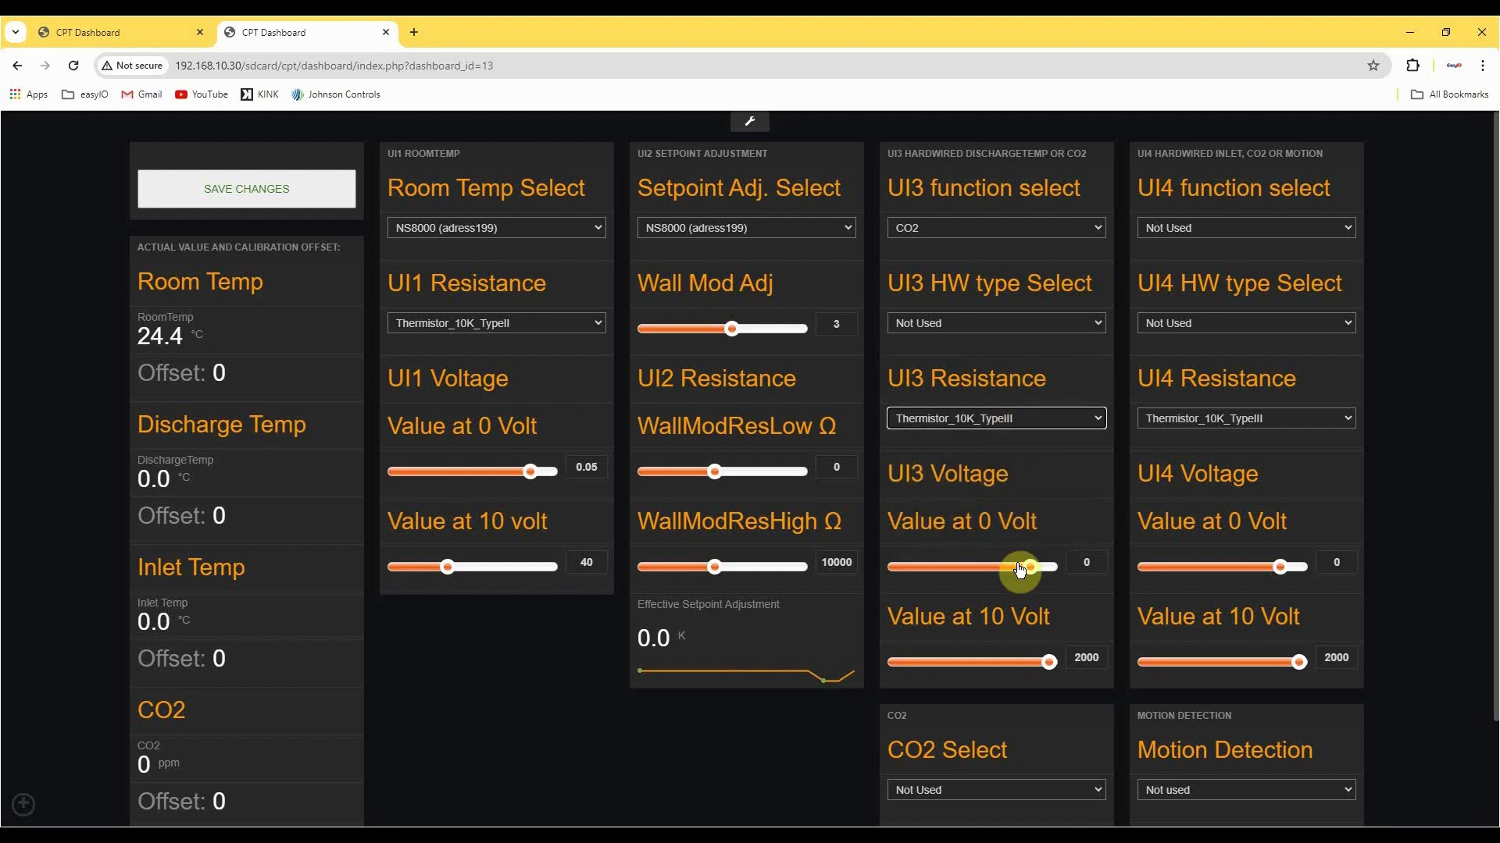
Set CO2 Select to NS8000 as the source of the CO2 value.
scroll(1074, 610, down, 1)
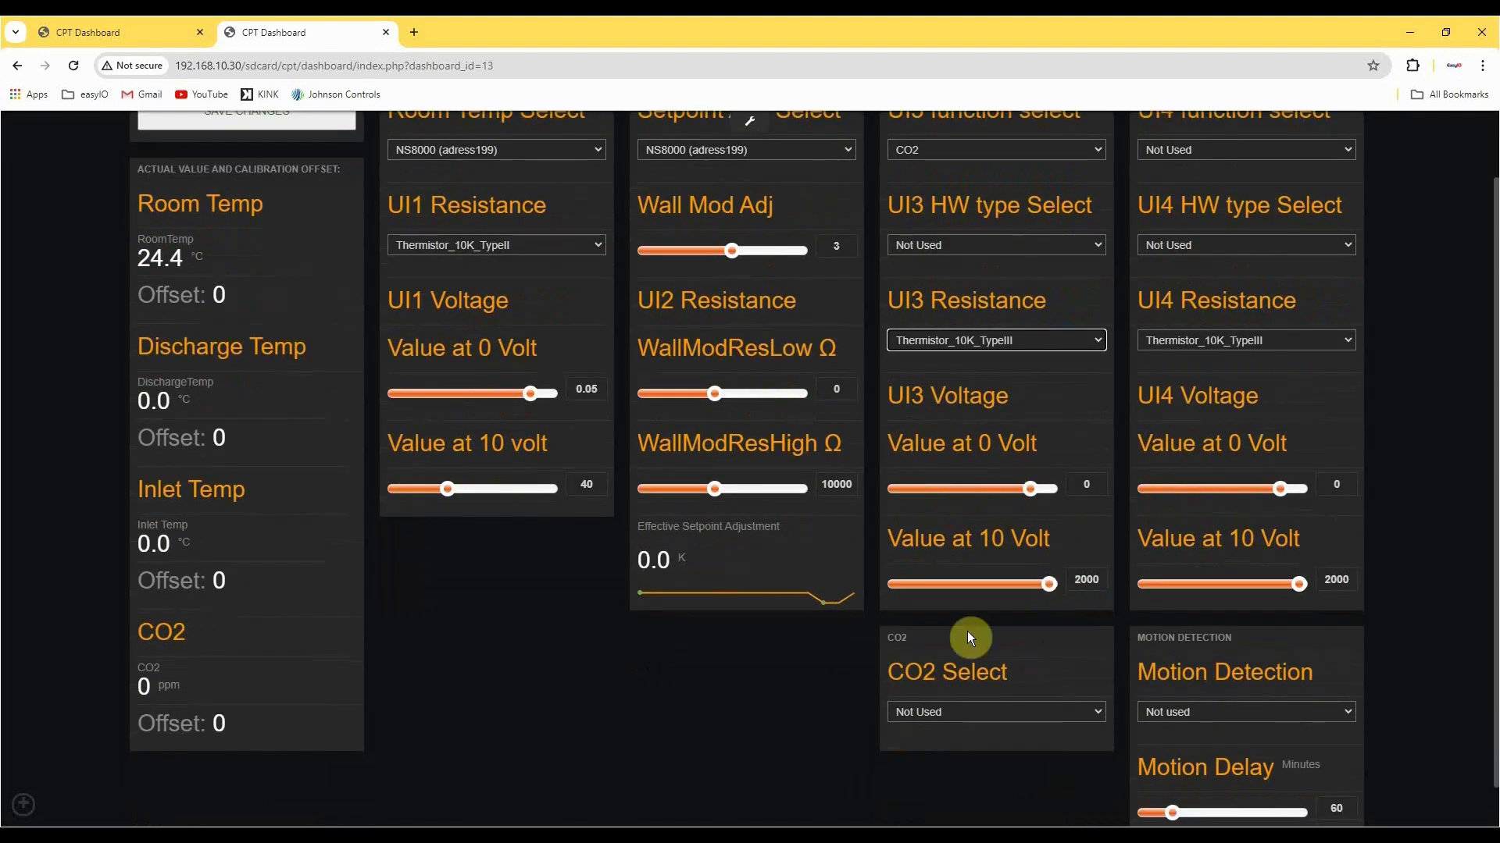
click(1020, 720)
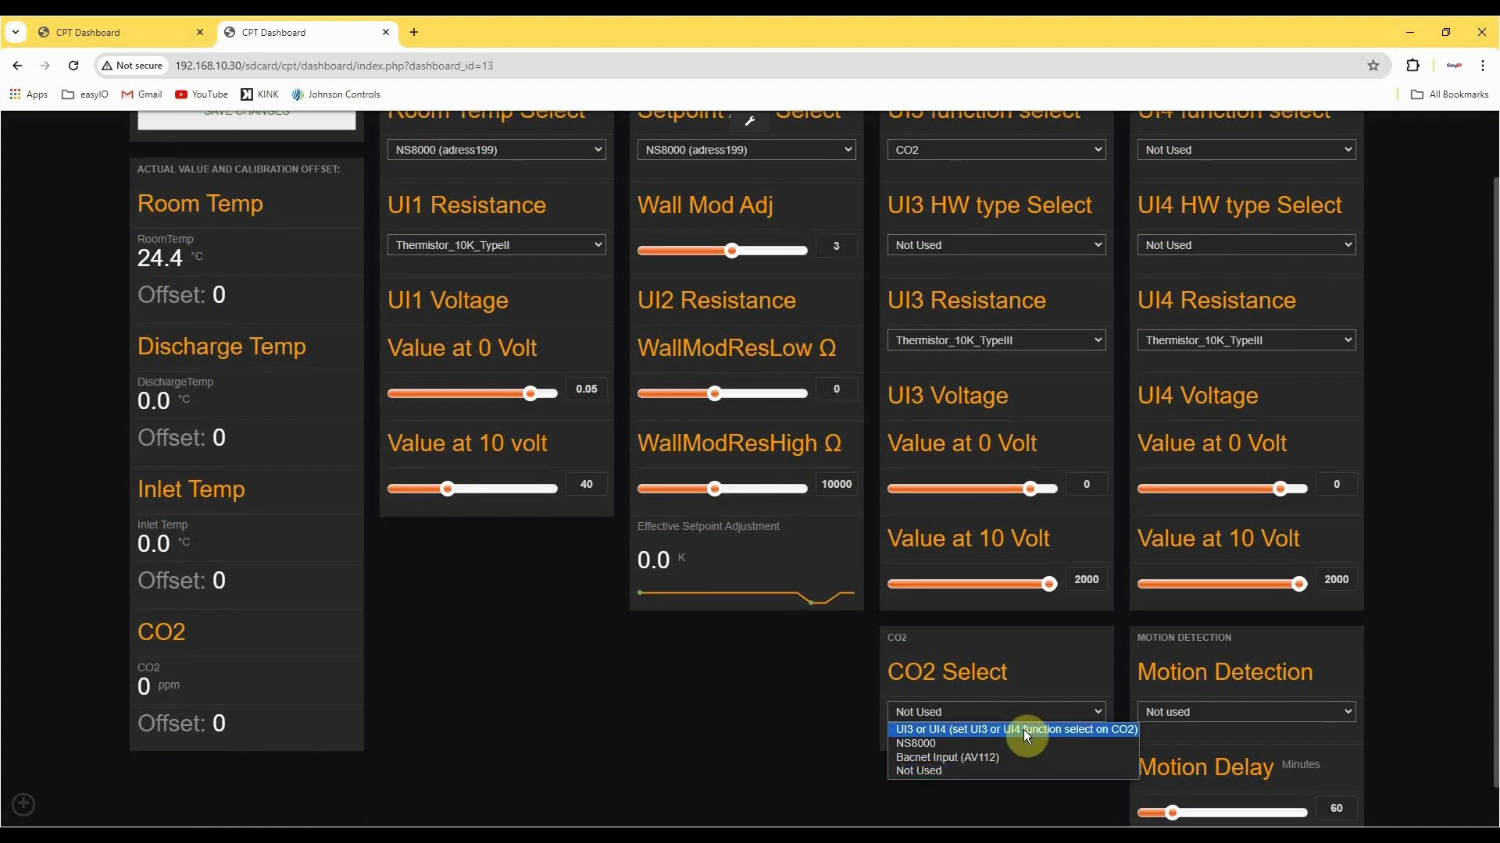
click(725, 690)
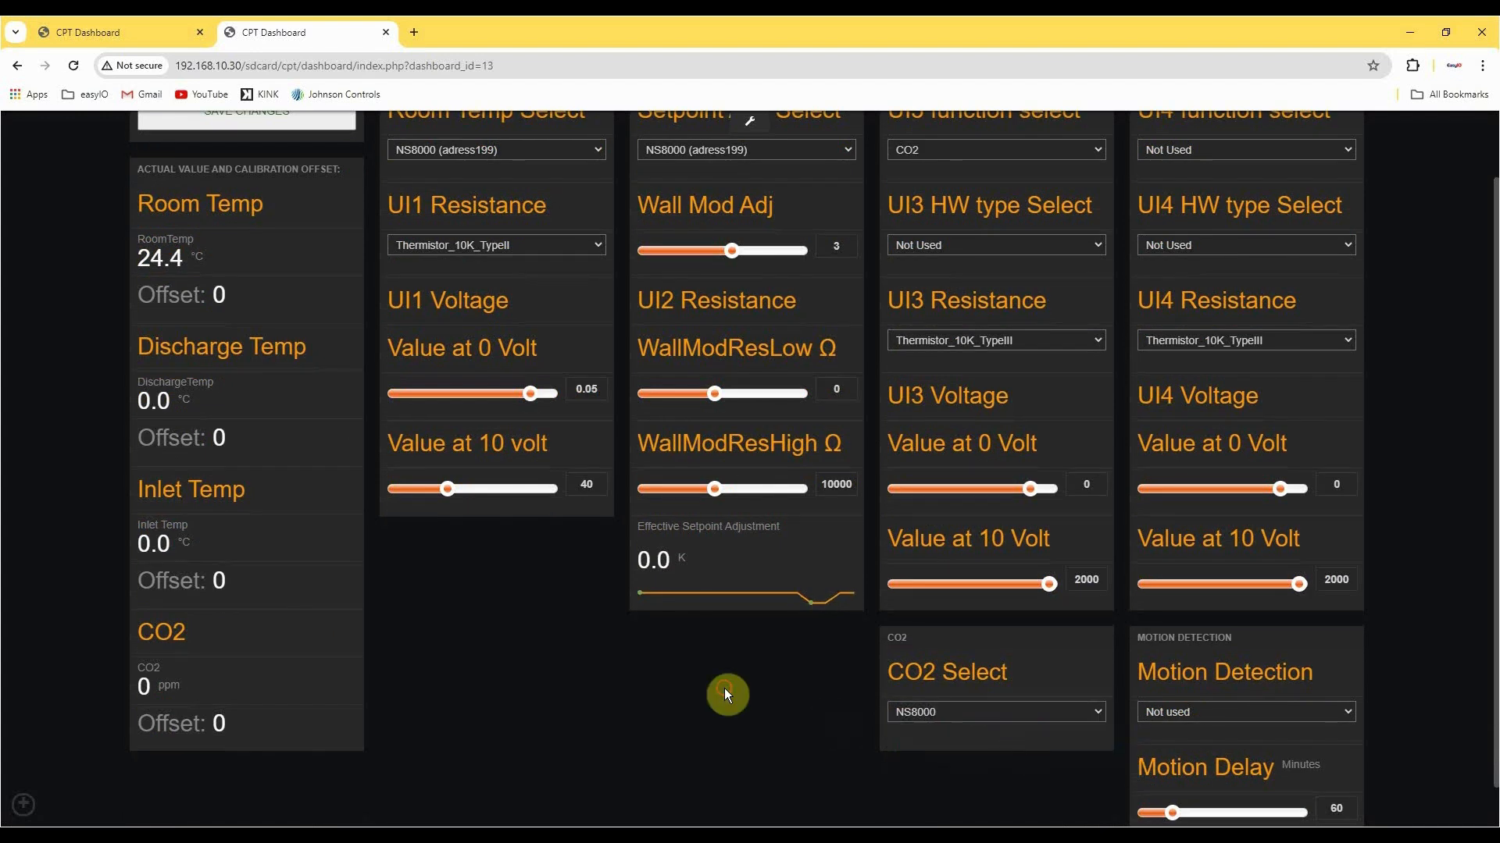
scroll(733, 673, up, 1)
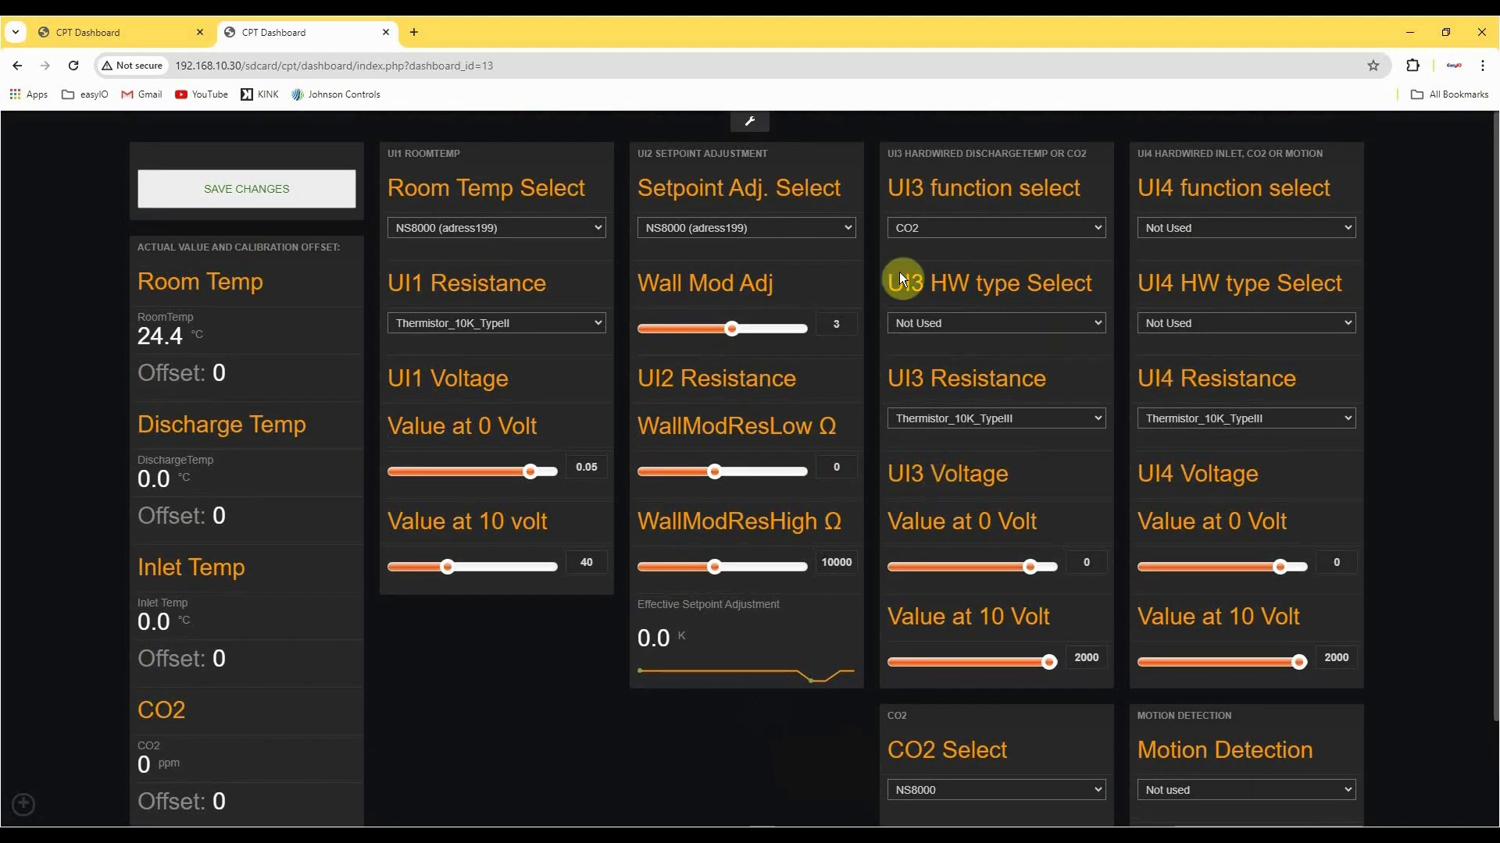
Keep the UI4 function at Not Used and set Motion Detection to NS8000.
click(1187, 226)
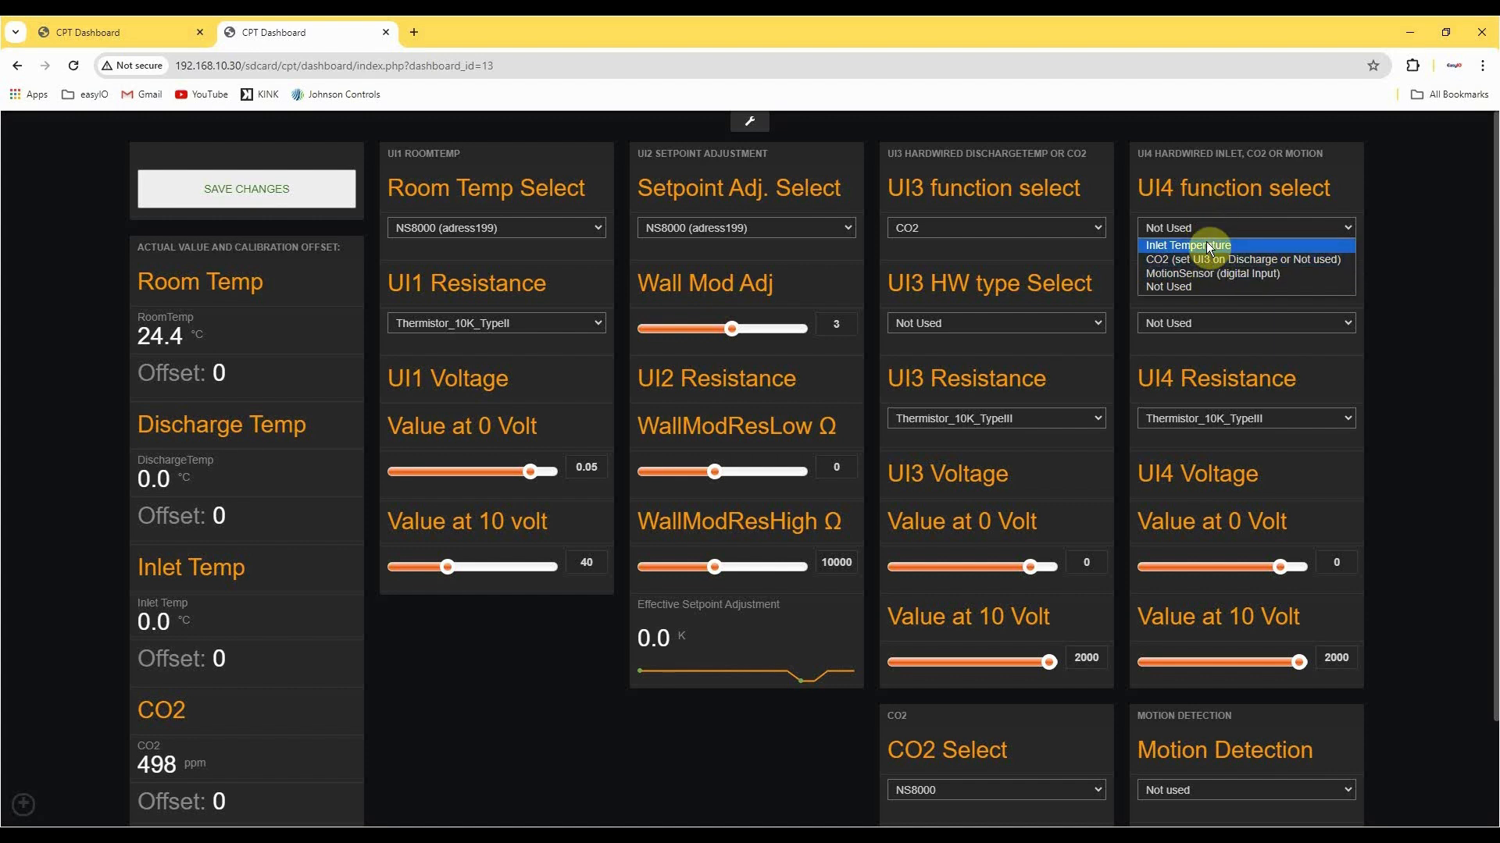
click(1203, 286)
scroll(1219, 508, down, 2)
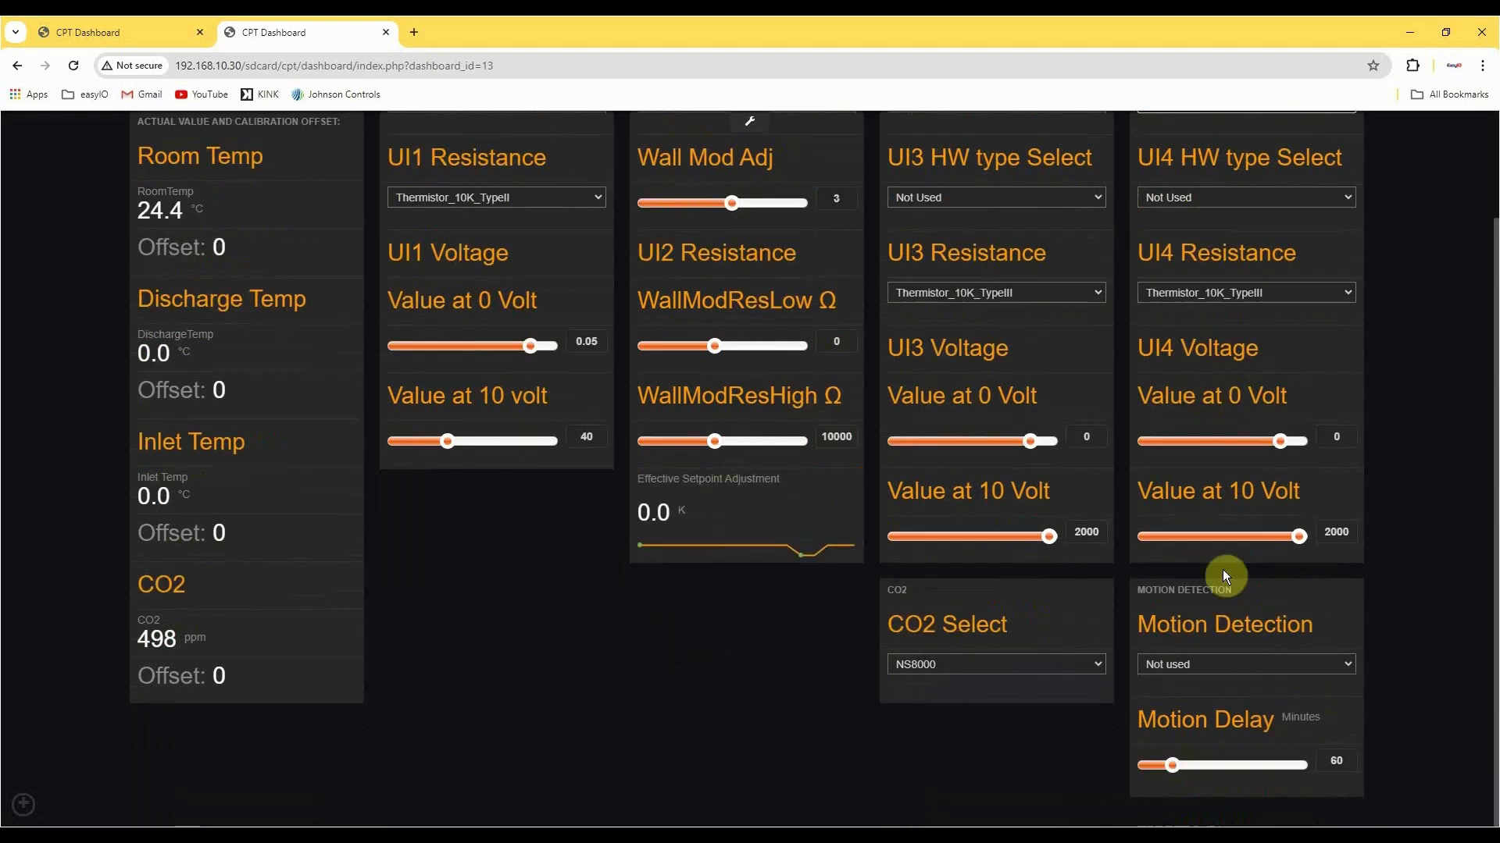
click(1229, 663)
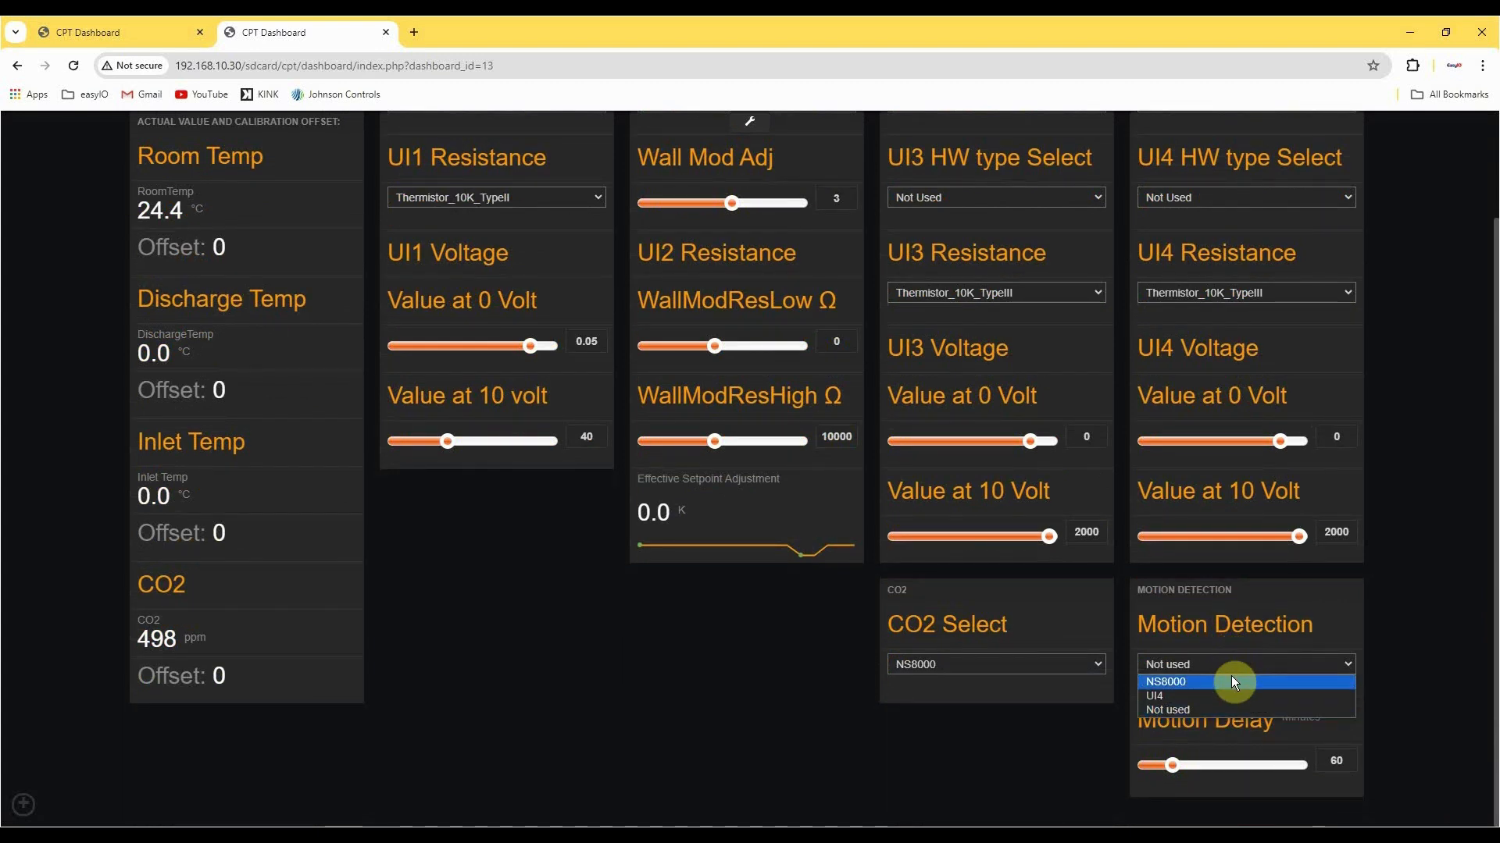
click(1231, 681)
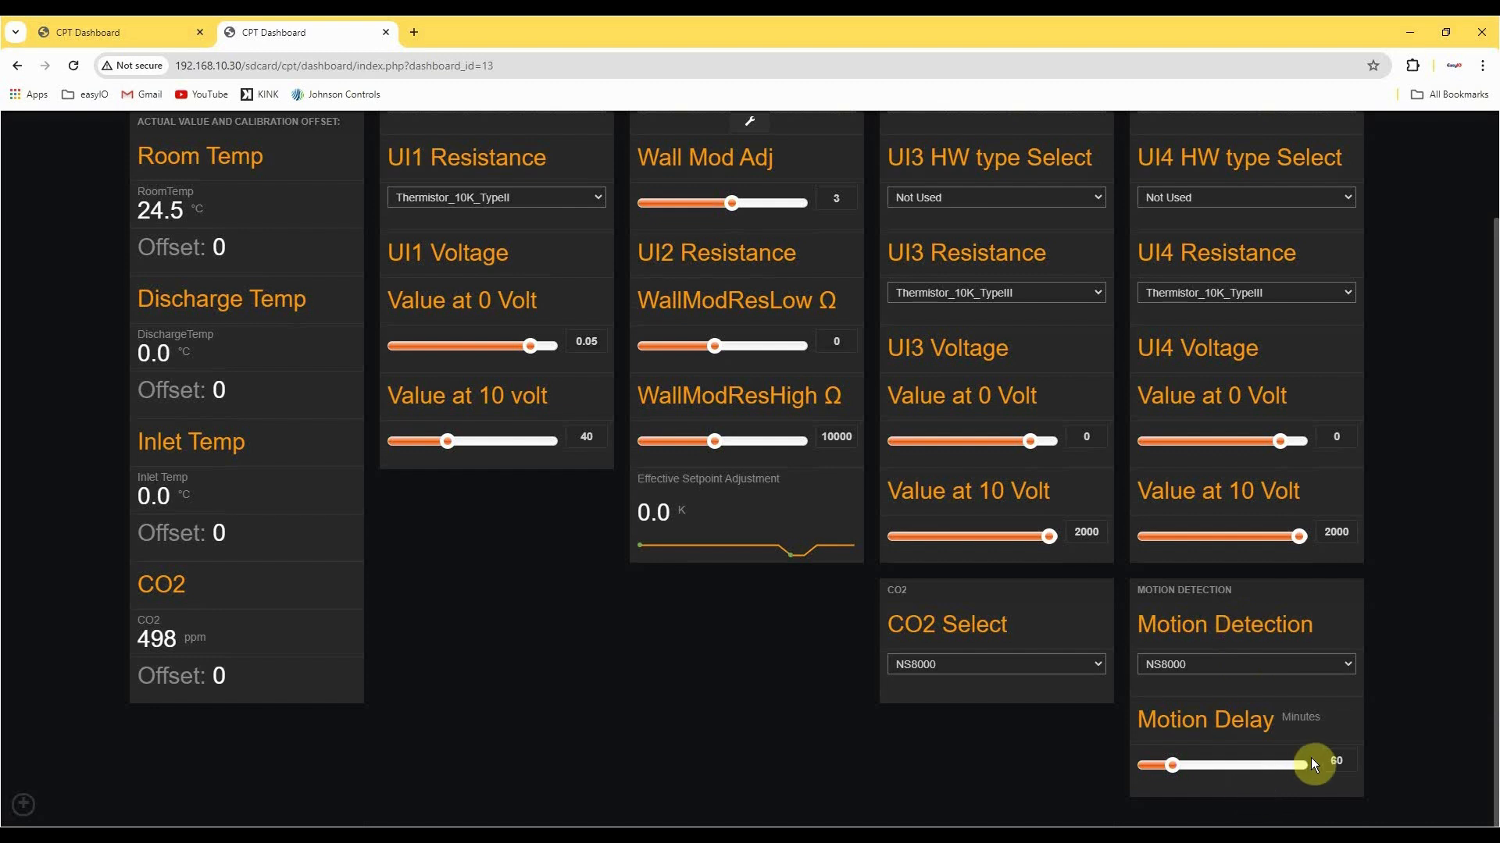
Set the Motion Delay to 120 minutes.
click(1174, 770)
mouse_move(1217, 774)
mouse_down()
mouse_move(1203, 775)
mouse_move(1221, 778)
mouse_up()
double_click(1331, 761)
text(120)
From the Overview dashboard, set the Kiosk user's CanWriteDataSource permissions for the Overview and System_Config dashboards and save them.
click(27, 806)
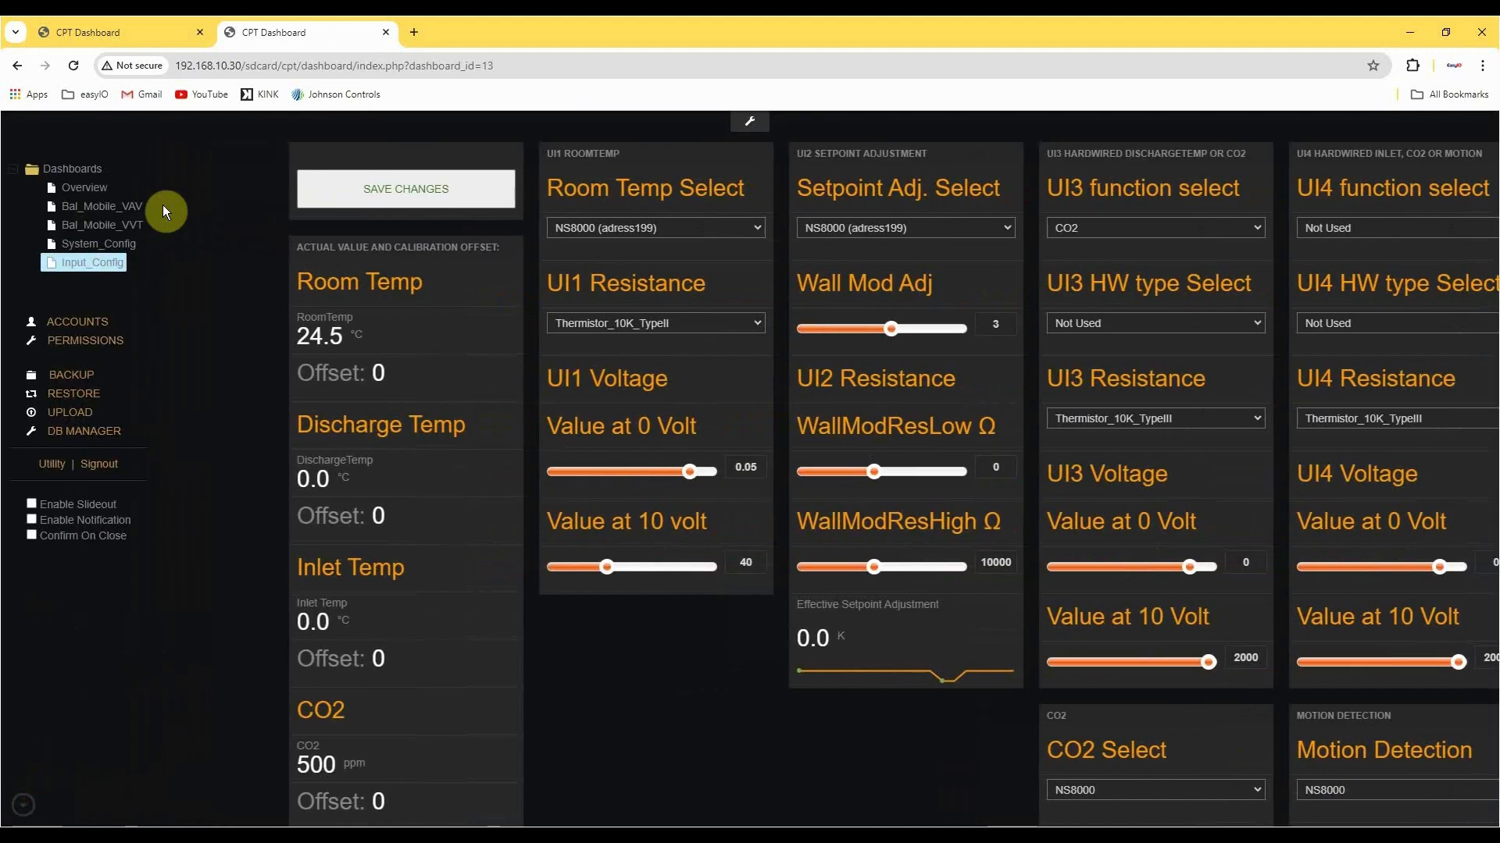
click(92, 192)
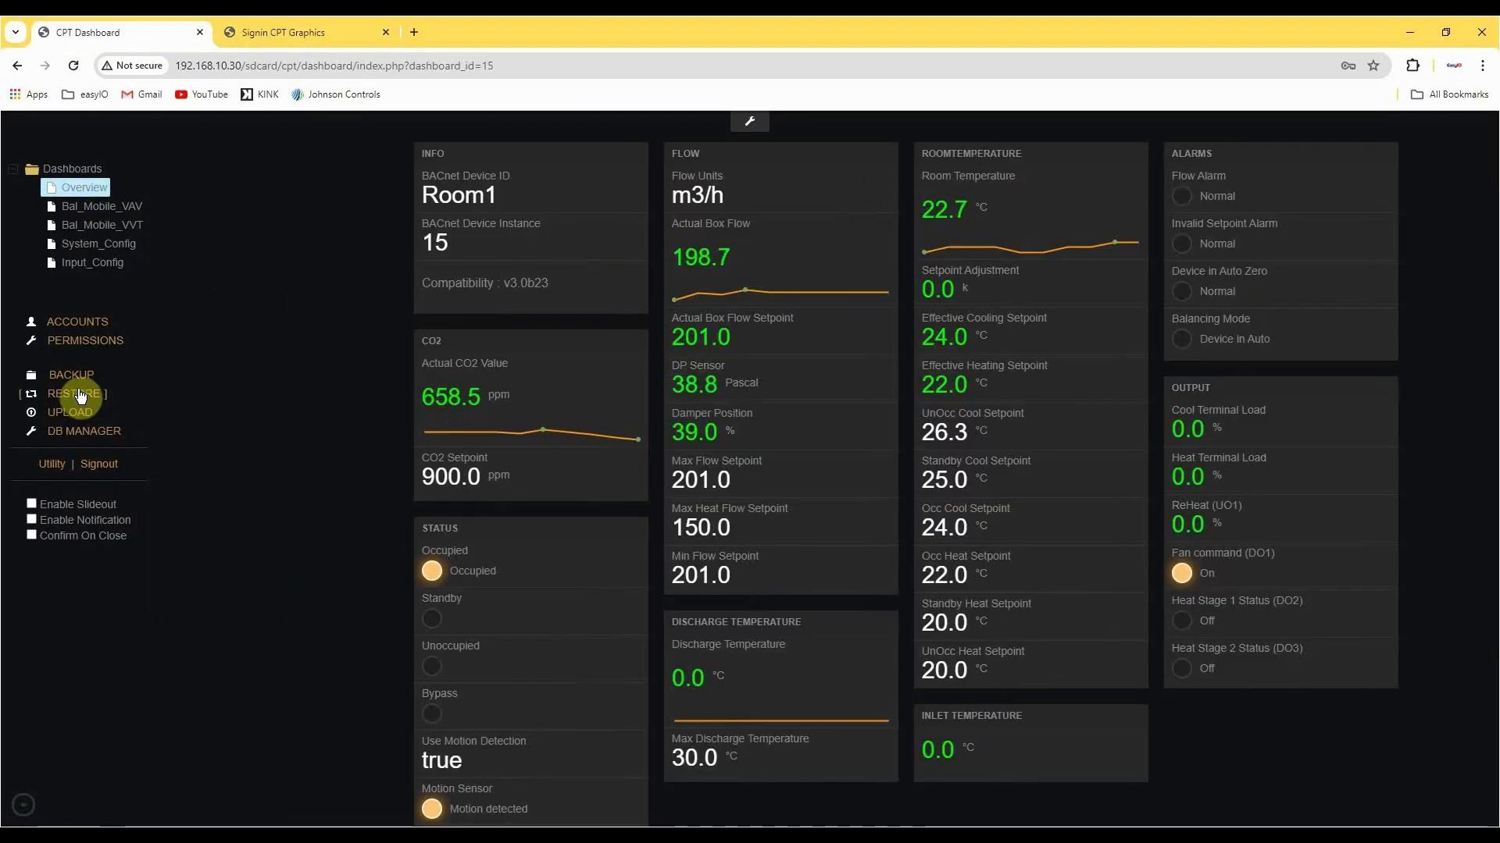
click(106, 352)
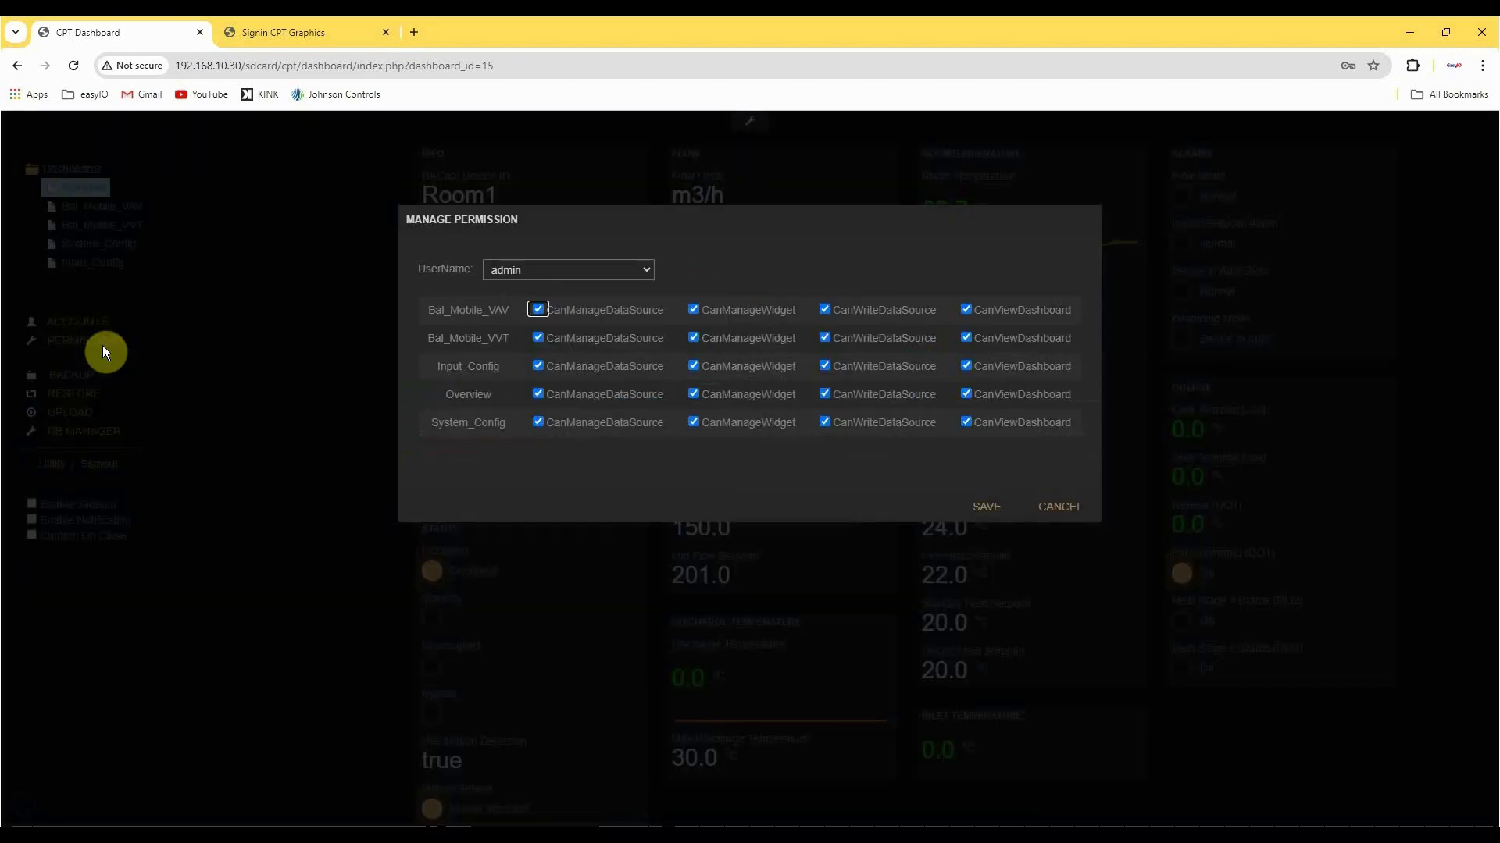
click(556, 269)
click(545, 355)
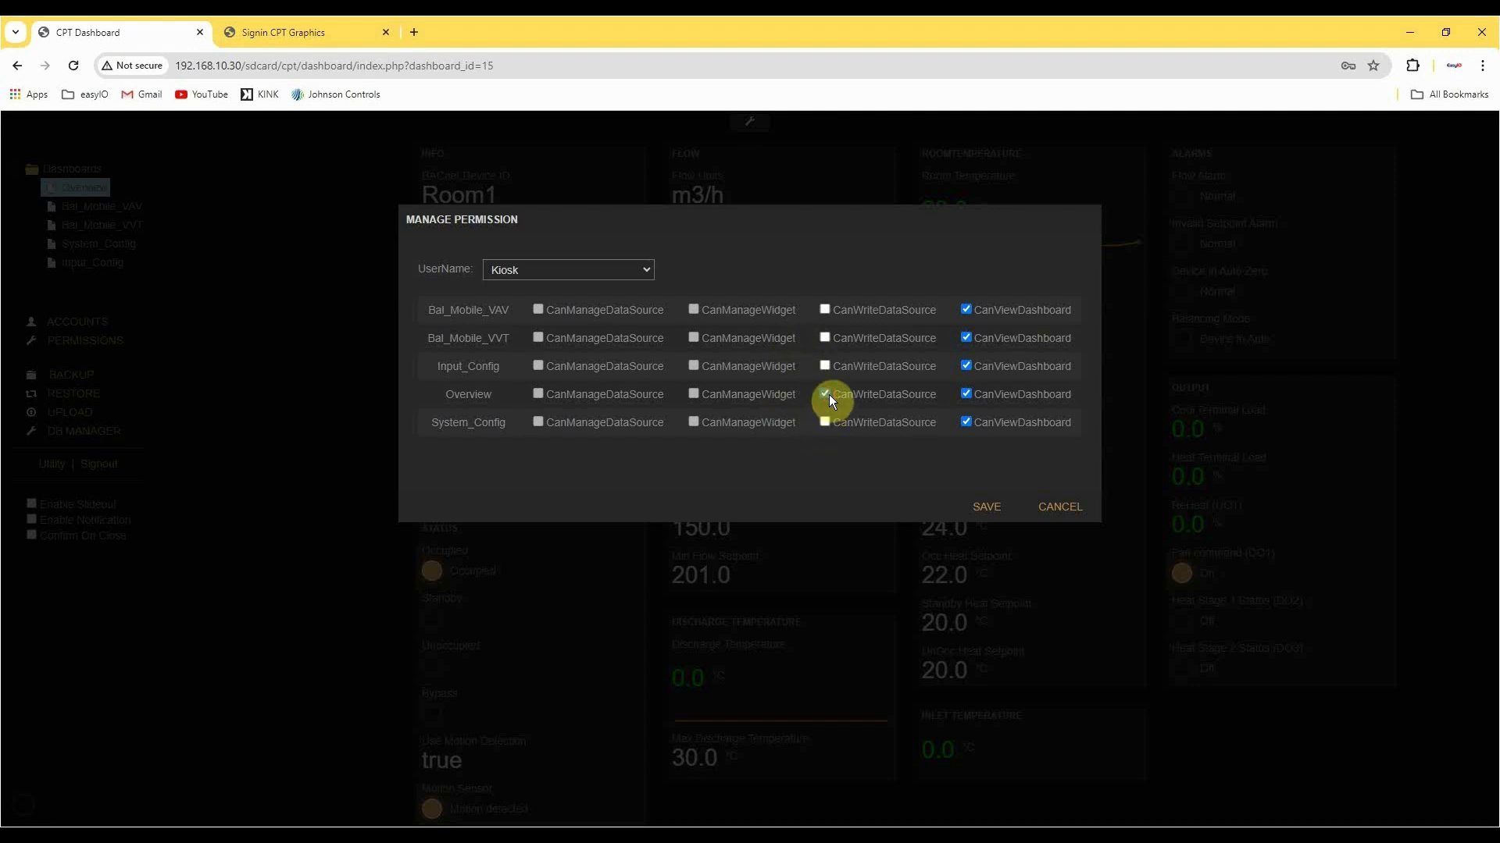
click(833, 423)
click(986, 507)
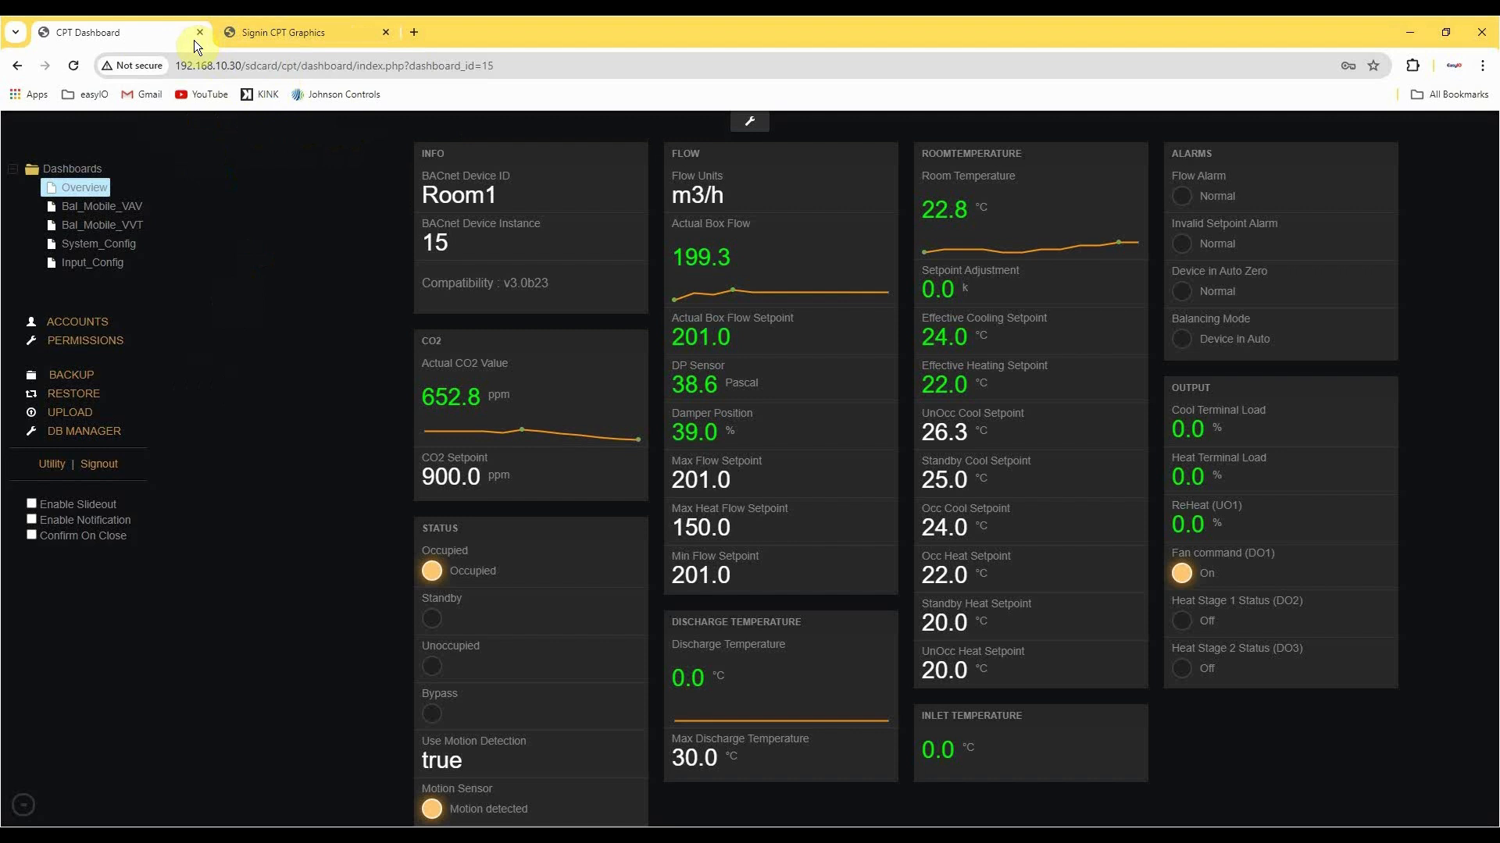
click(105, 467)
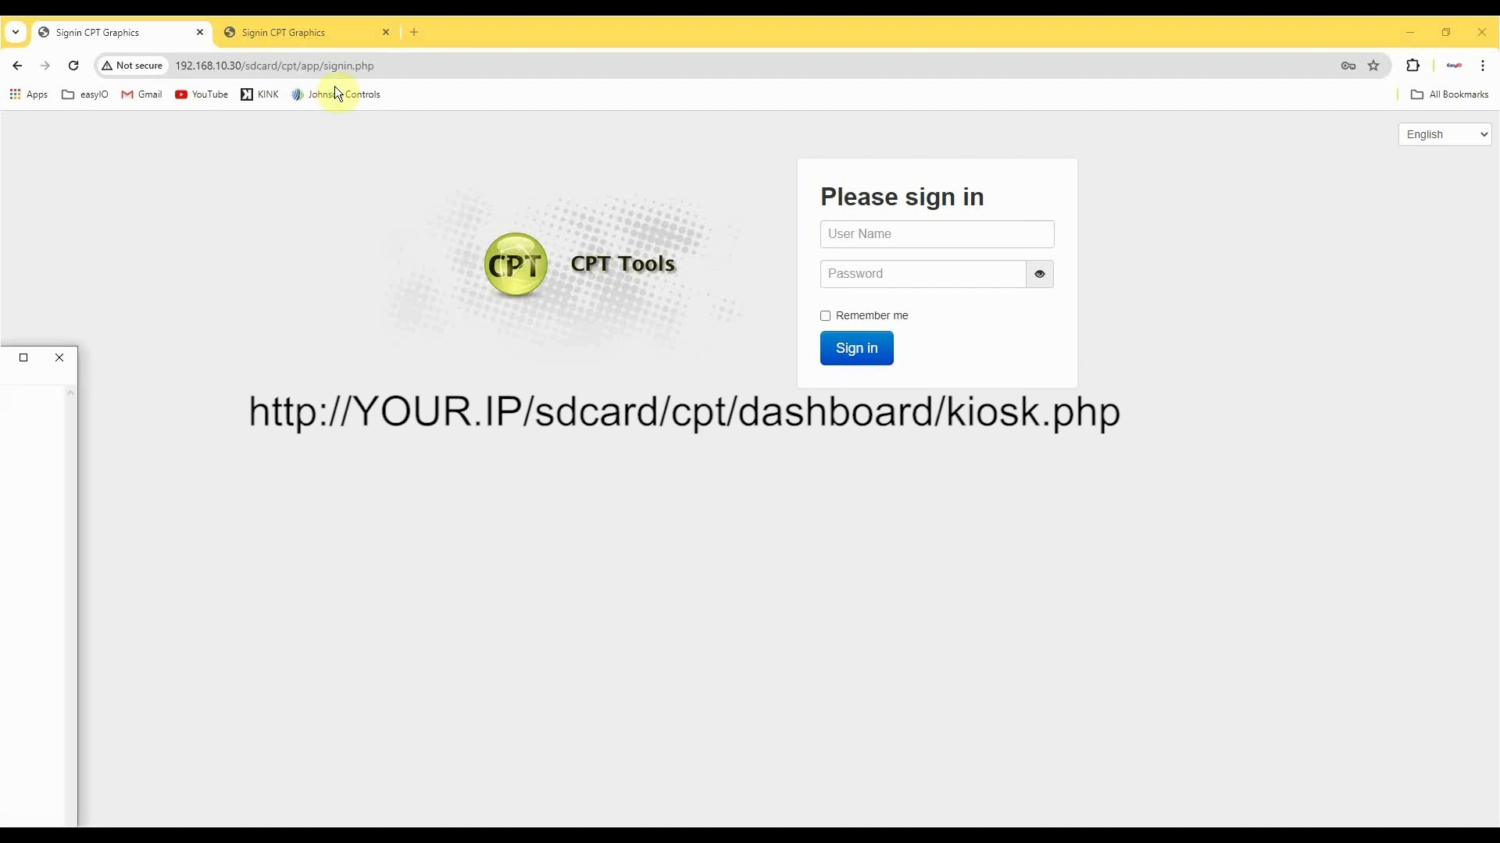
click(465, 63)
text(http://192.168.10.30/sdcard/cpt/dashboard/kiosk.php)
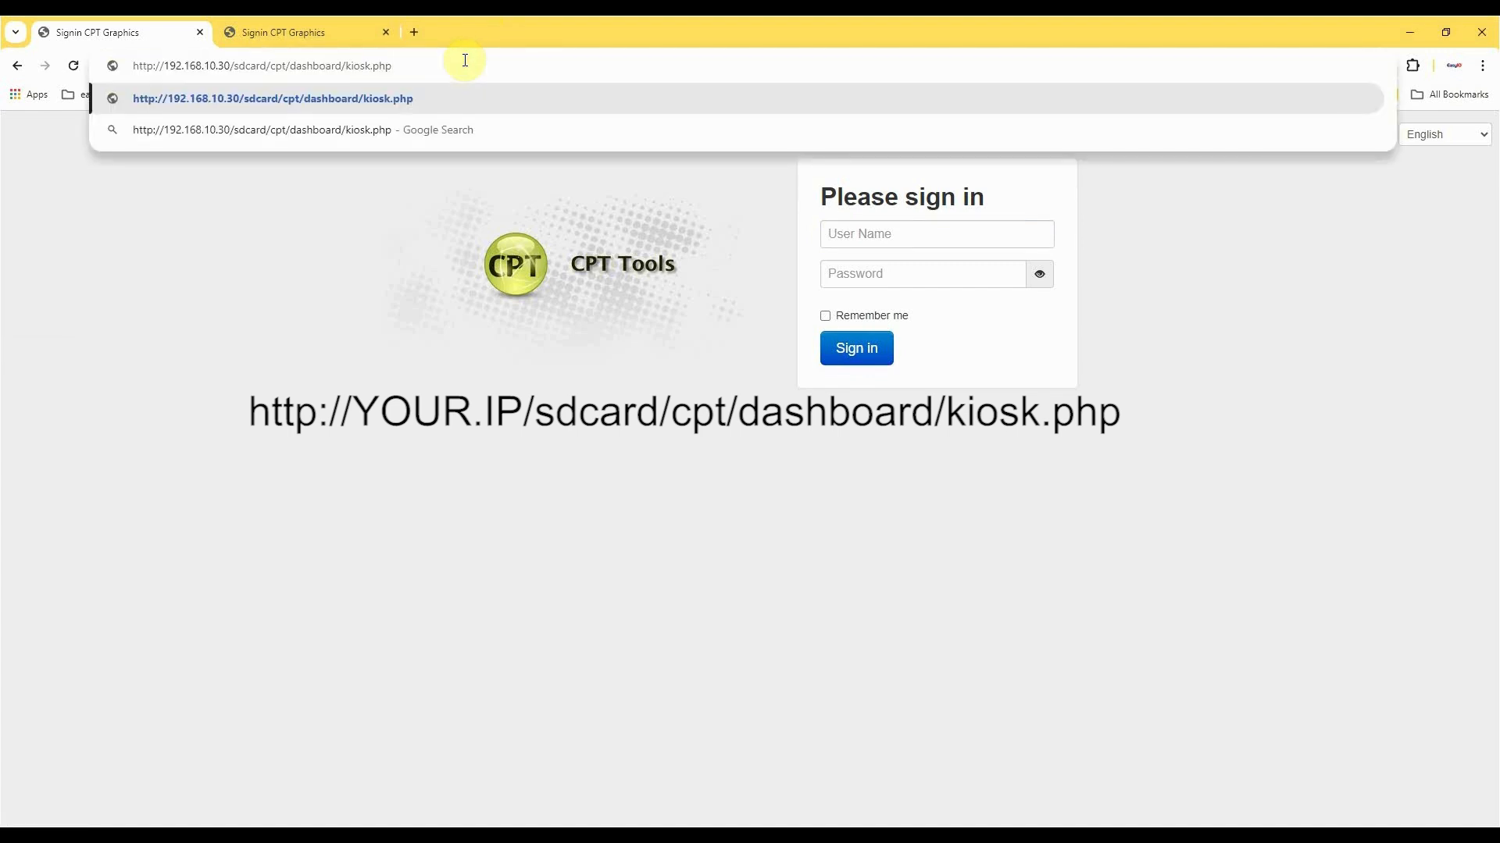
click(433, 79)
mouse_move(433, 74)
mouse_down()
mouse_move(288, 68)
mouse_move(416, 62)
mouse_up()
click(414, 62)
key(Return)
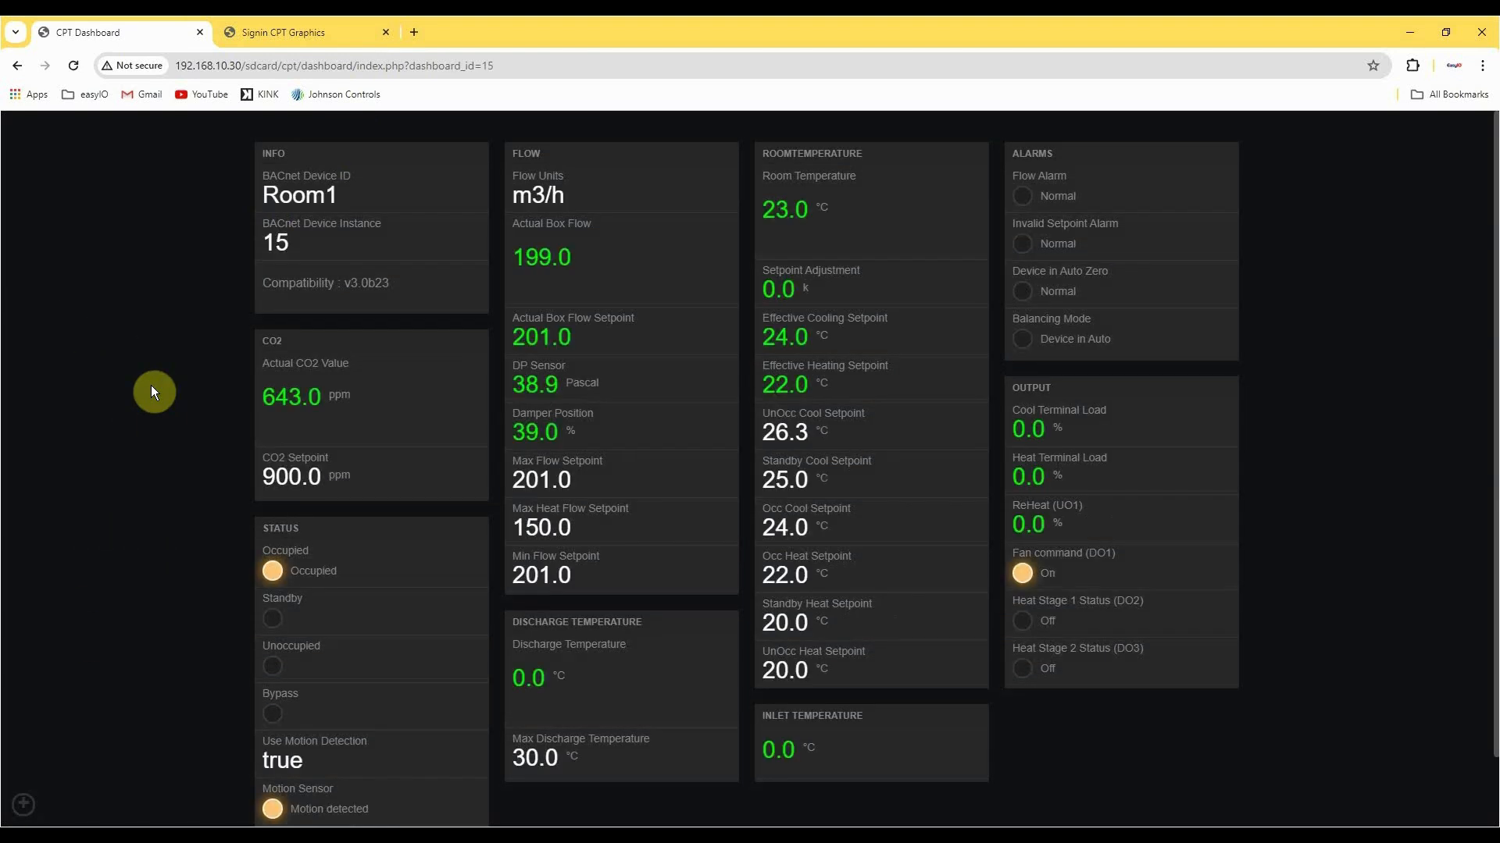
Show the dashboards available to the Kiosk user and sign out of the kiosk session.
click(23, 805)
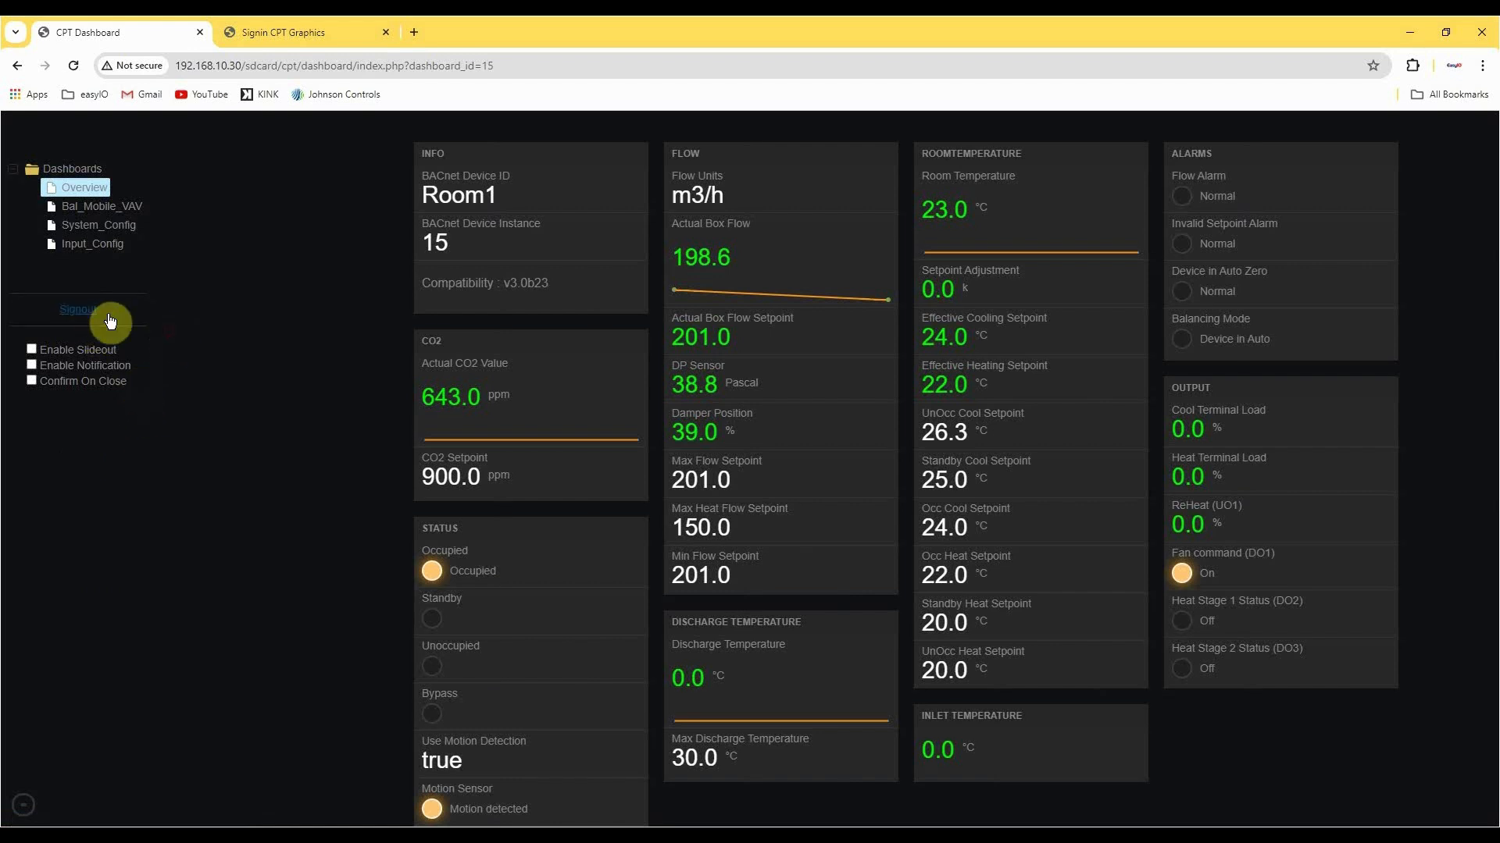
click(83, 313)
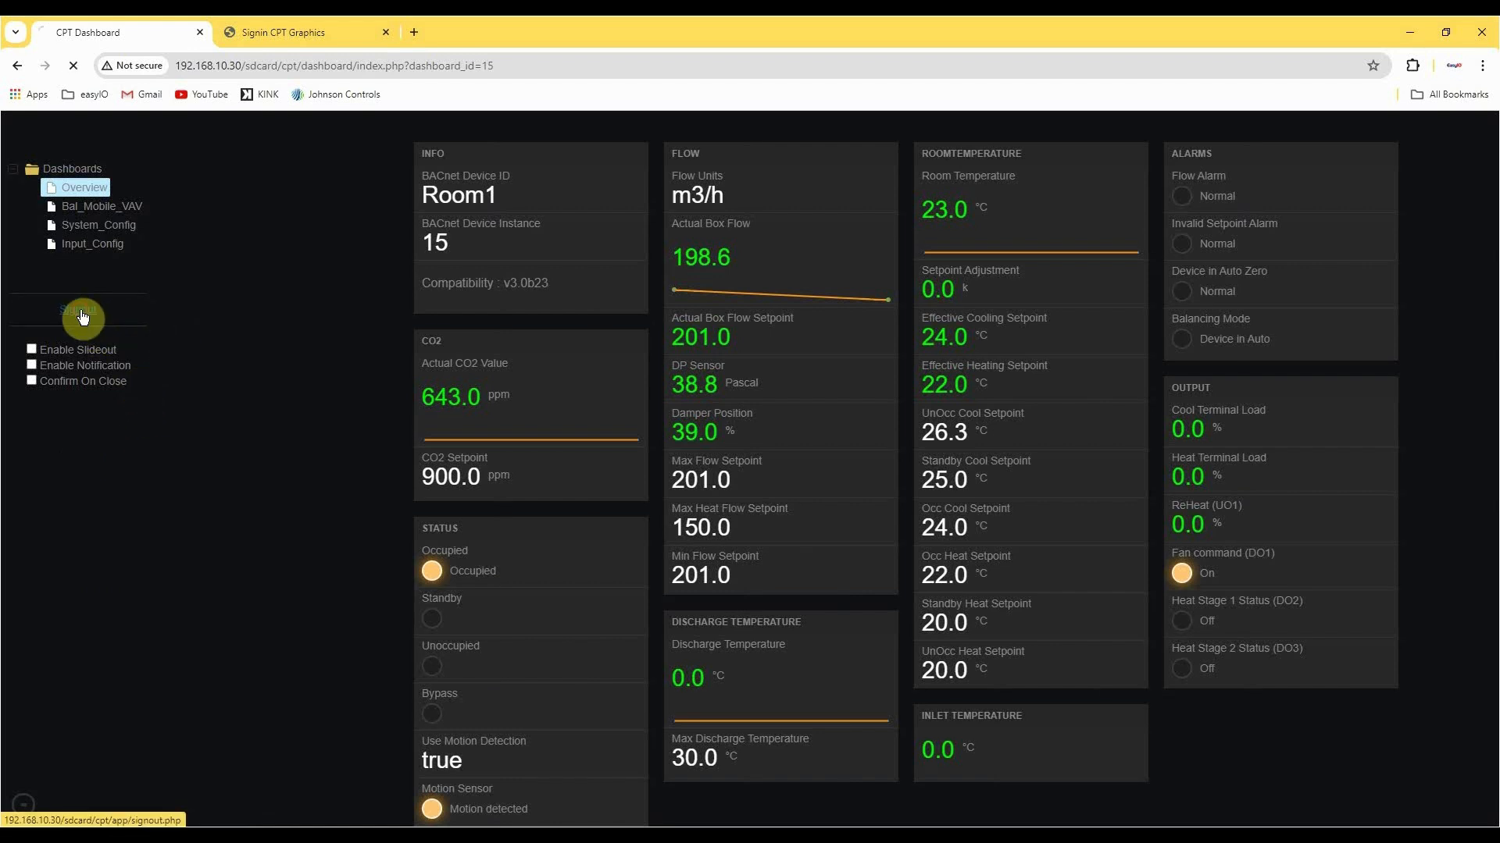